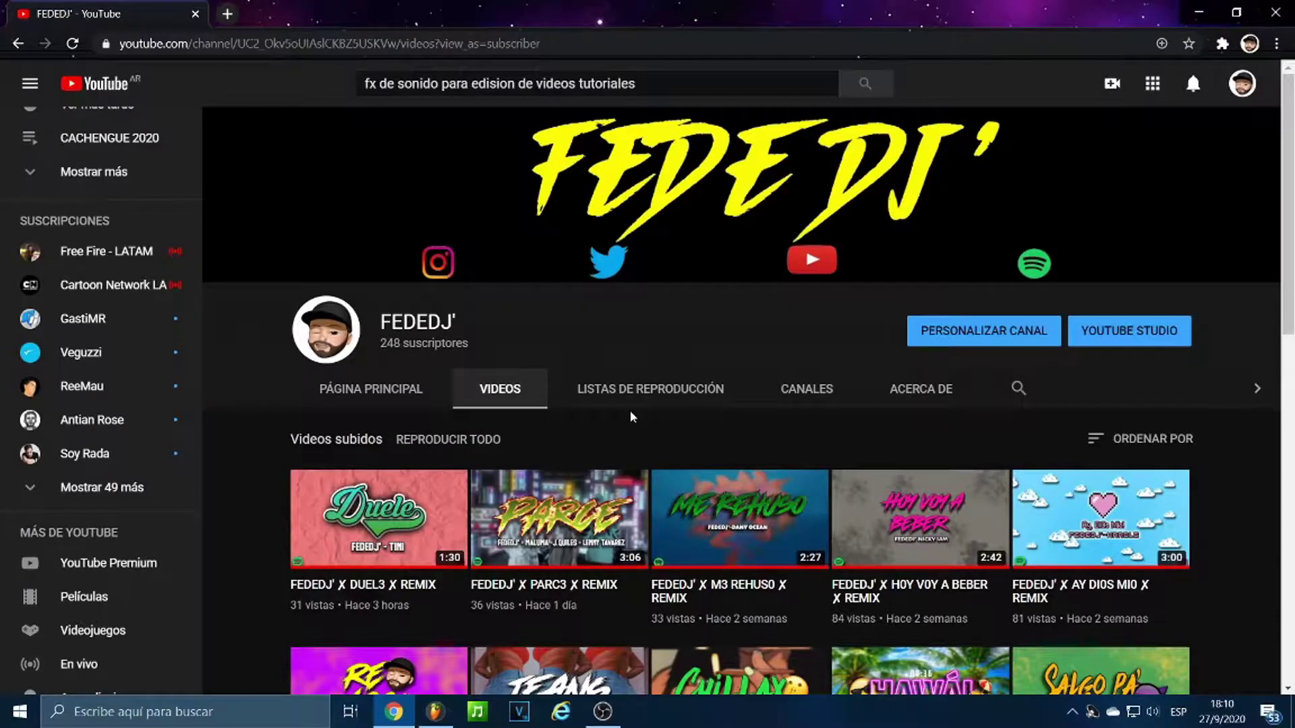
# Switch from the YouTube channel page to FL Studio and examine the PARCE project's playlist arrangement.
pyautogui.click(1196, 12)
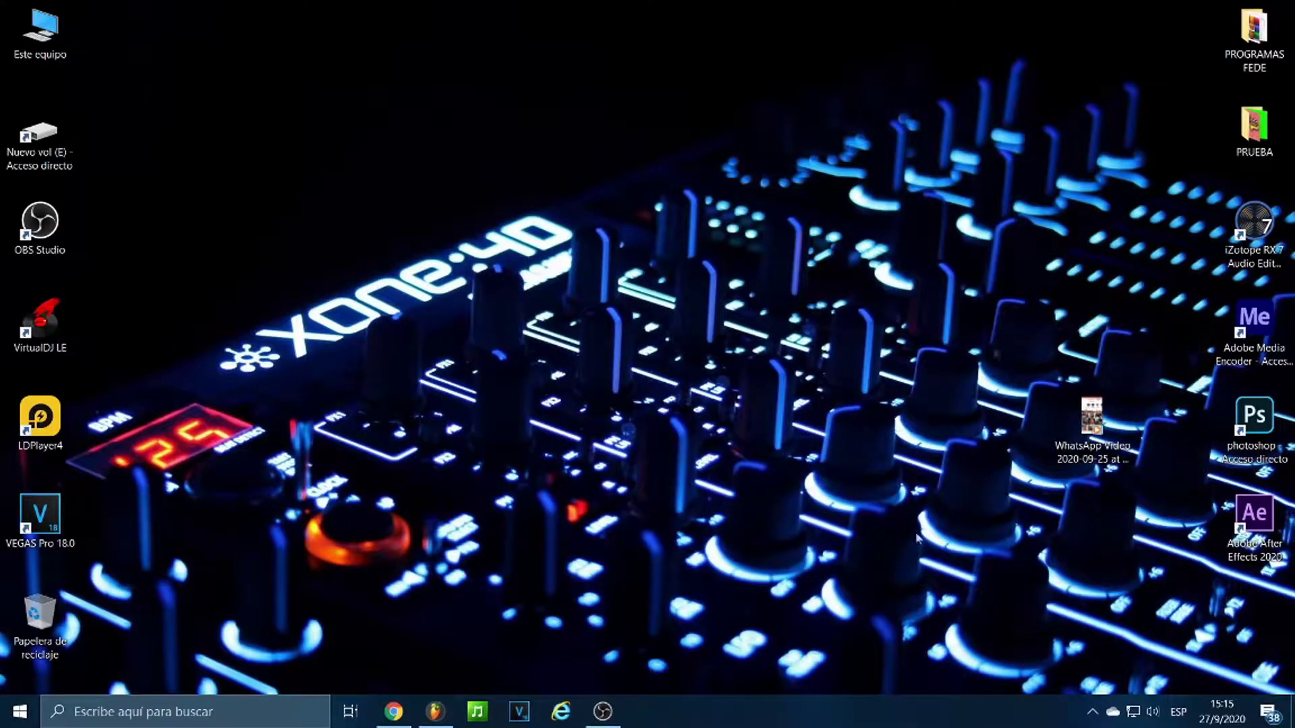
pyautogui.click(435, 712)
pyautogui.scroll(2, 298, 116)
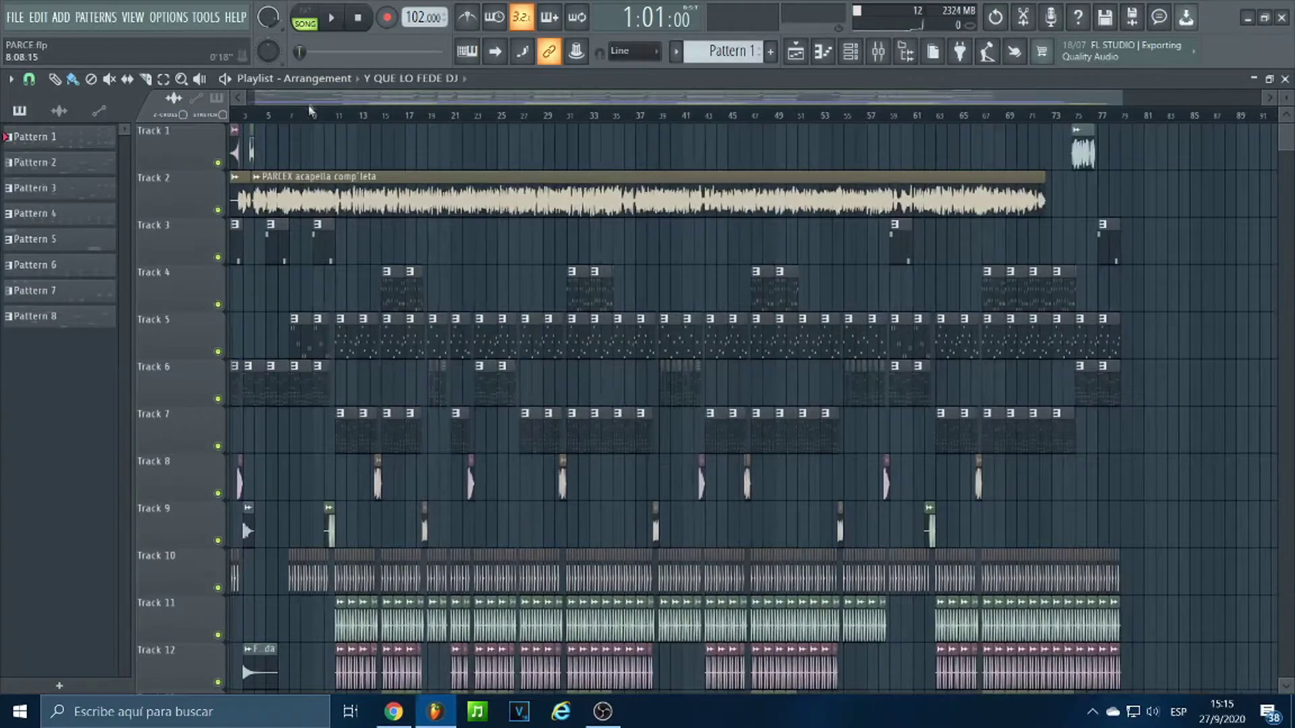
pyautogui.moveTo(1282, 147)
pyautogui.mouseDown()
pyautogui.moveTo(1284, 202)
pyautogui.moveTo(1286, 126)
pyautogui.mouseUp()
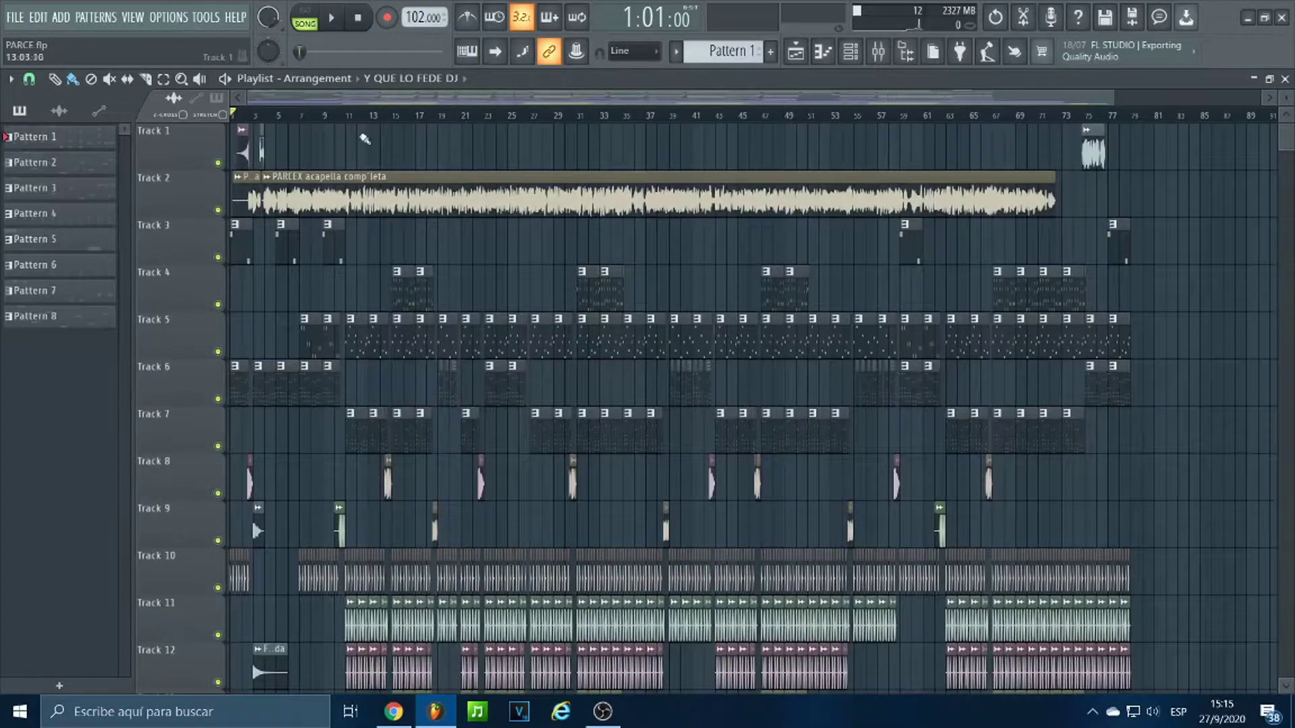
pyautogui.scroll(5, 281, 118)
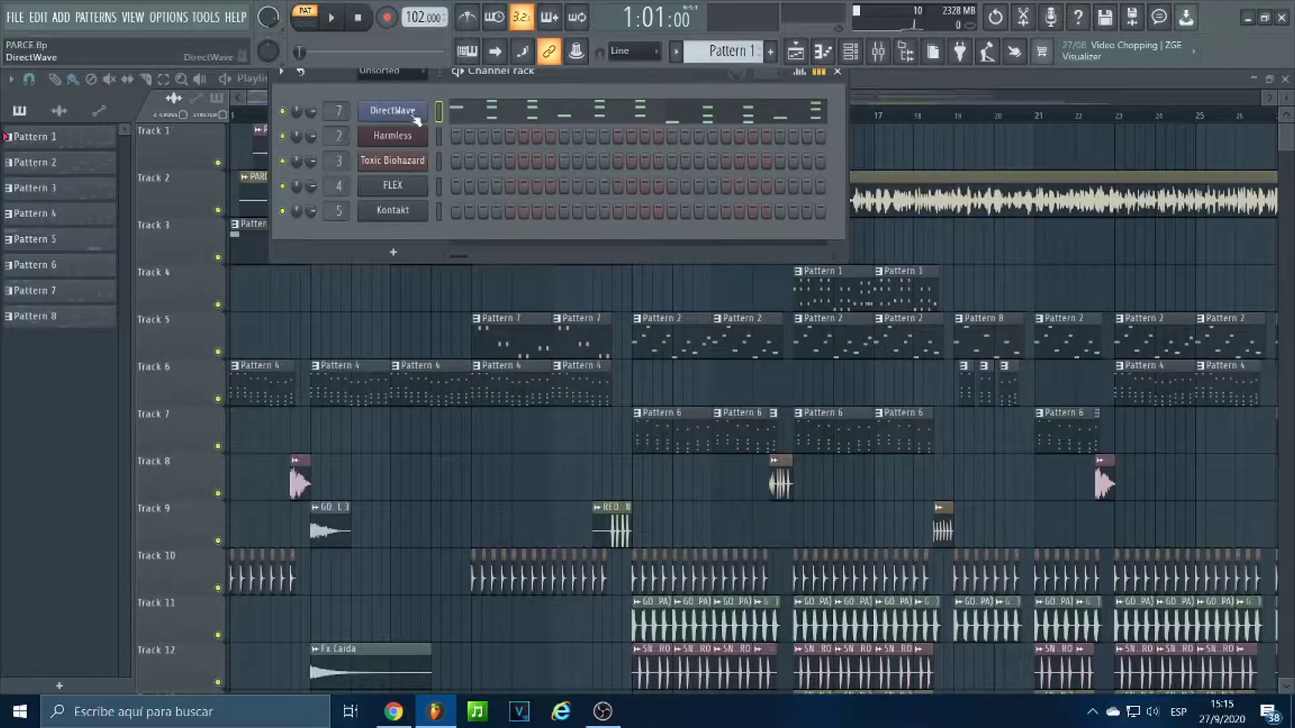
# Show the DirectWave instrument of Pattern 1 and audition a note within its MI 4 zone.
pyautogui.click(415, 117)
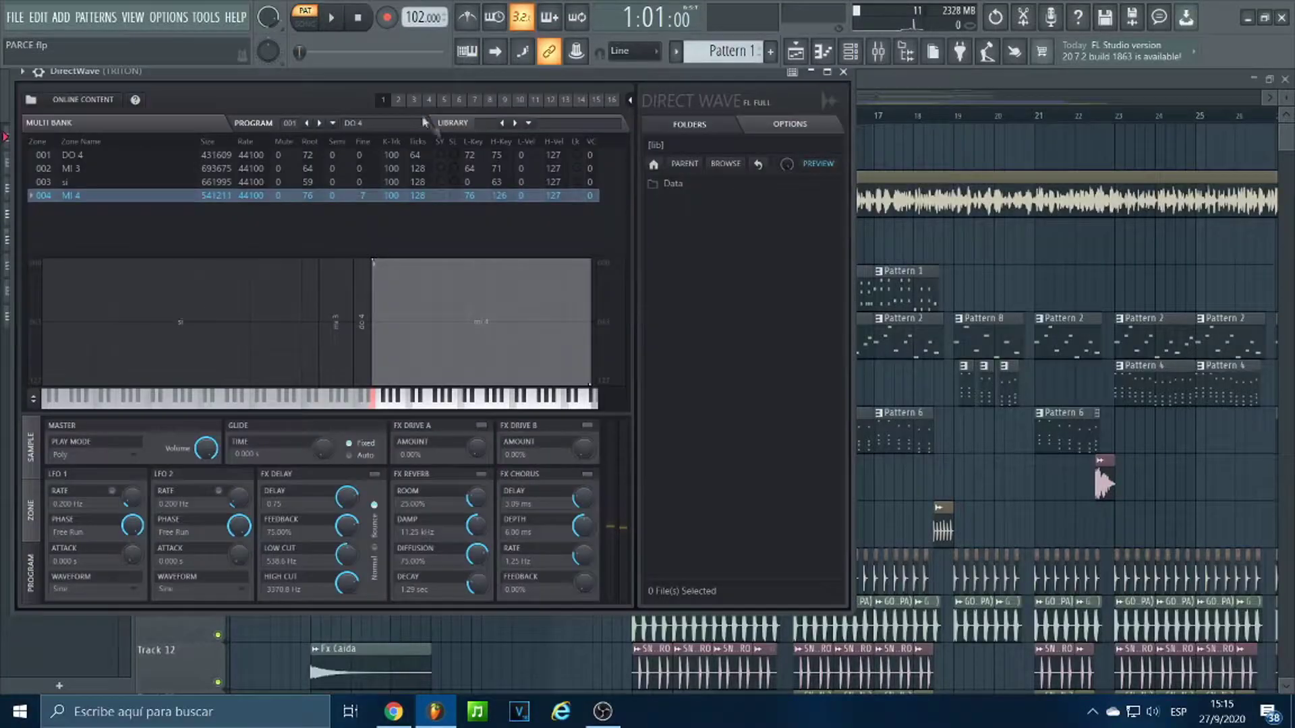
pyautogui.moveTo(445, 79); pyautogui.dragTo(696, 126)
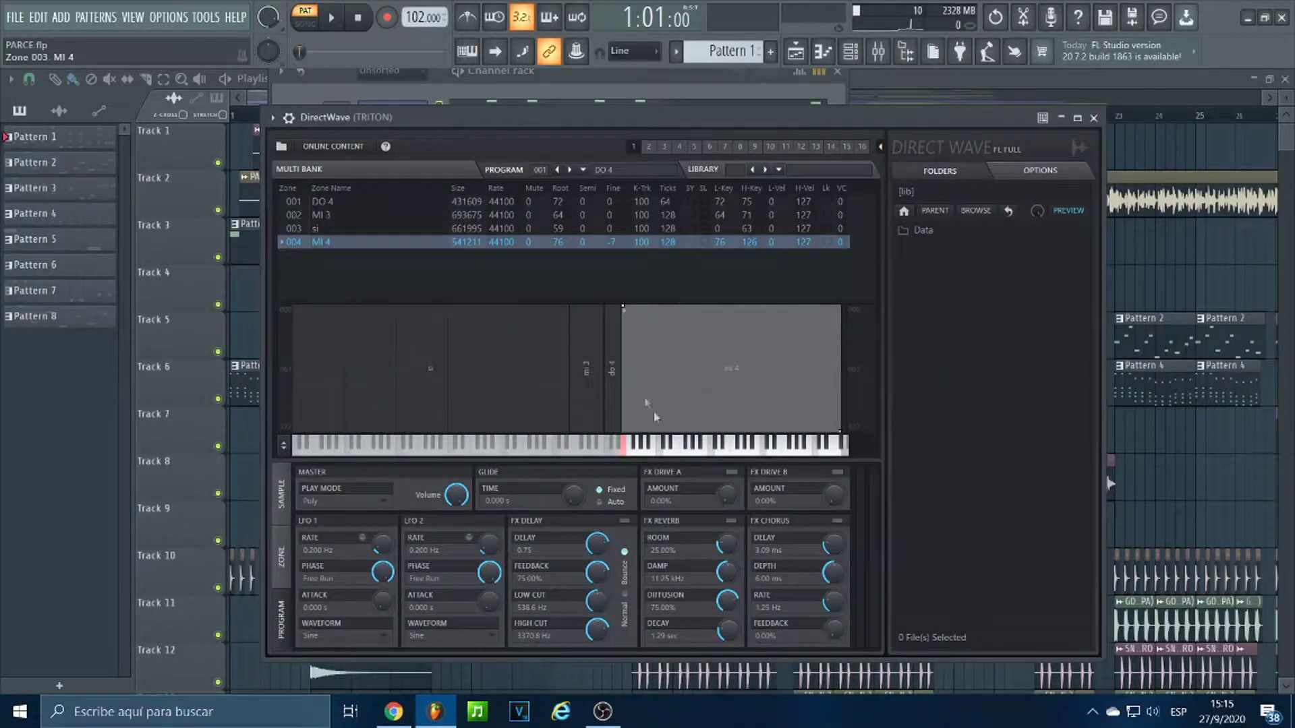
pyautogui.click(634, 443)
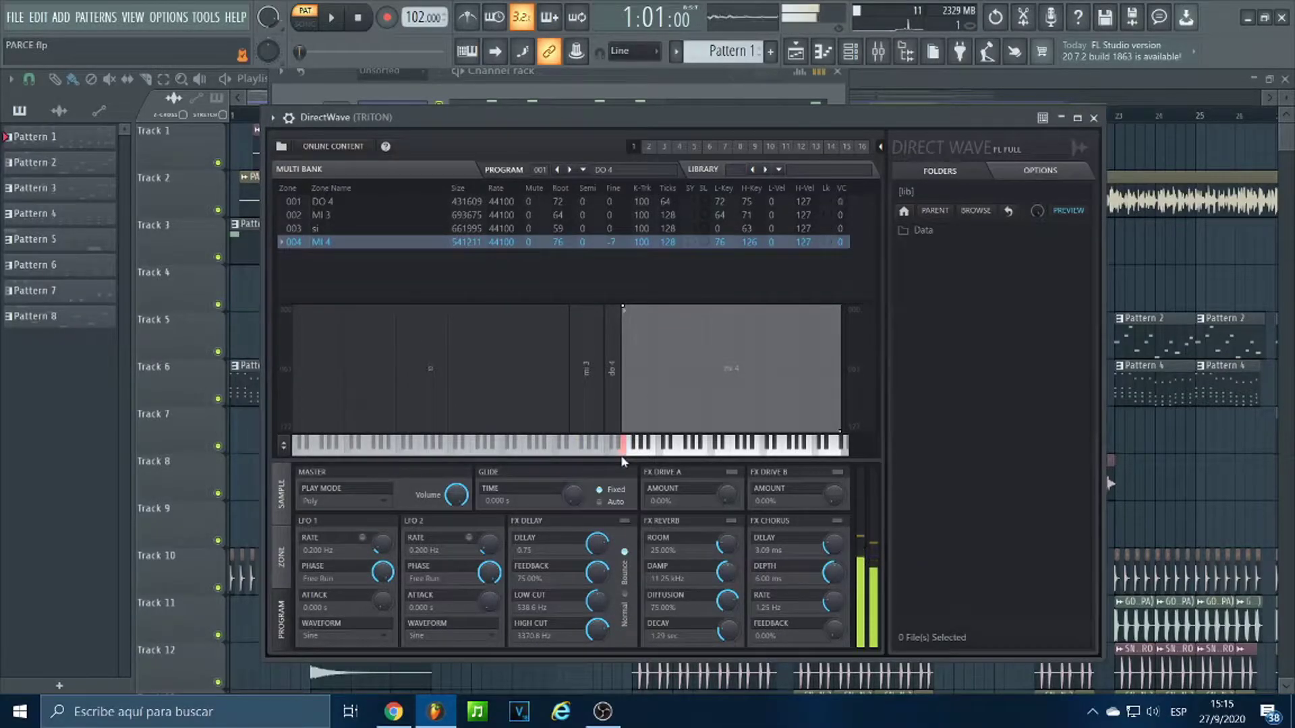
# Play back Pattern 1 while viewing its DirectWave notes in the piano roll, and stop playback.
pyautogui.click(843, 72)
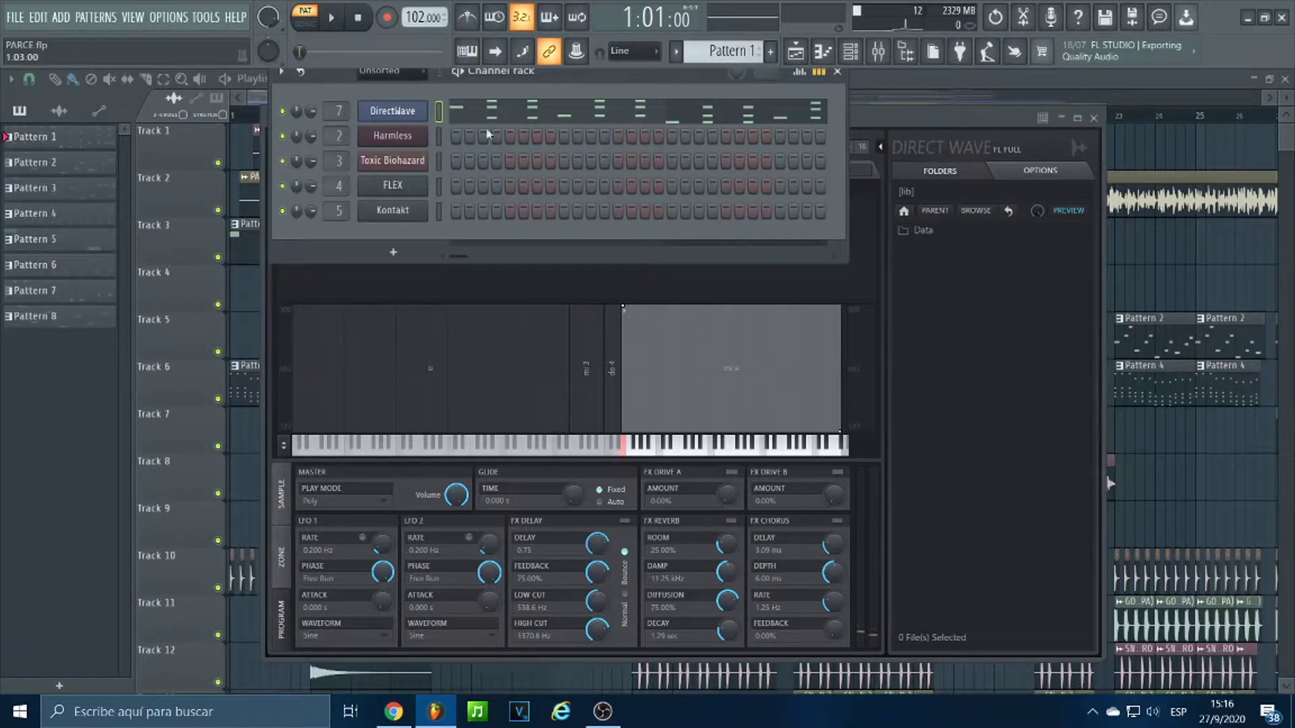
pyautogui.click(336, 19)
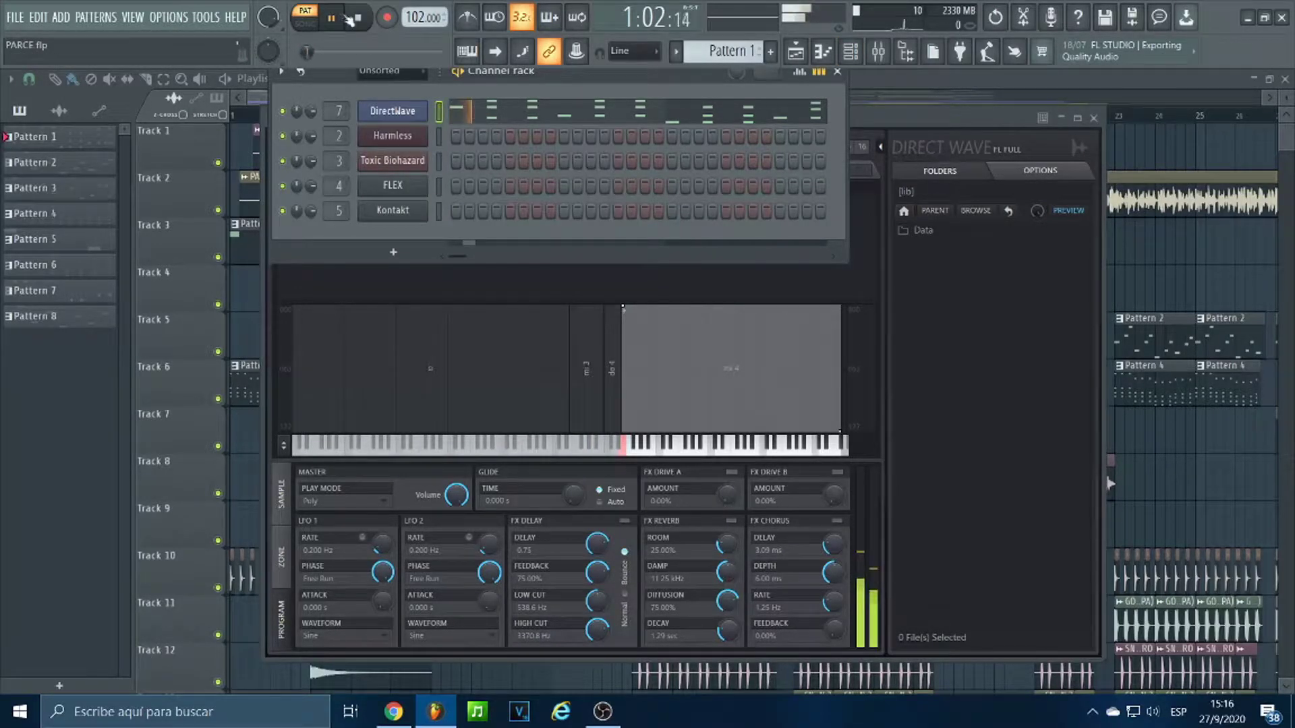
pyautogui.click(506, 113)
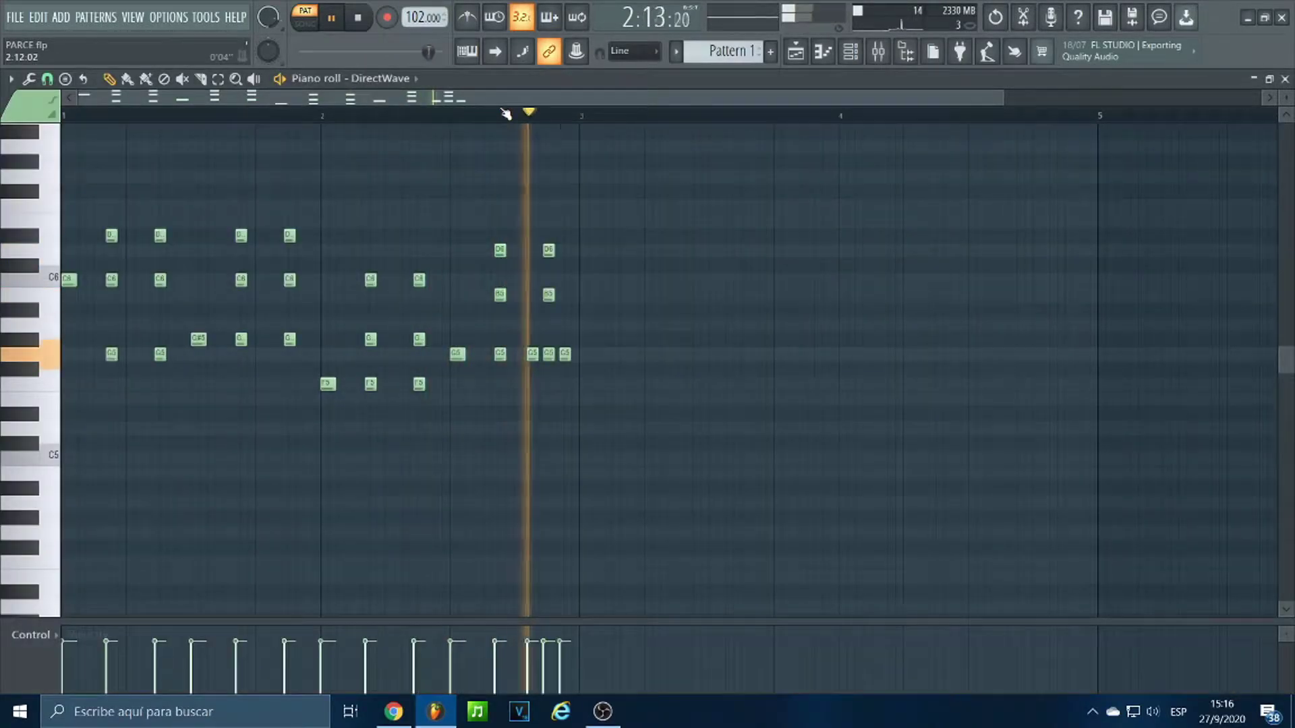
pyautogui.scroll(-1, 506, 114)
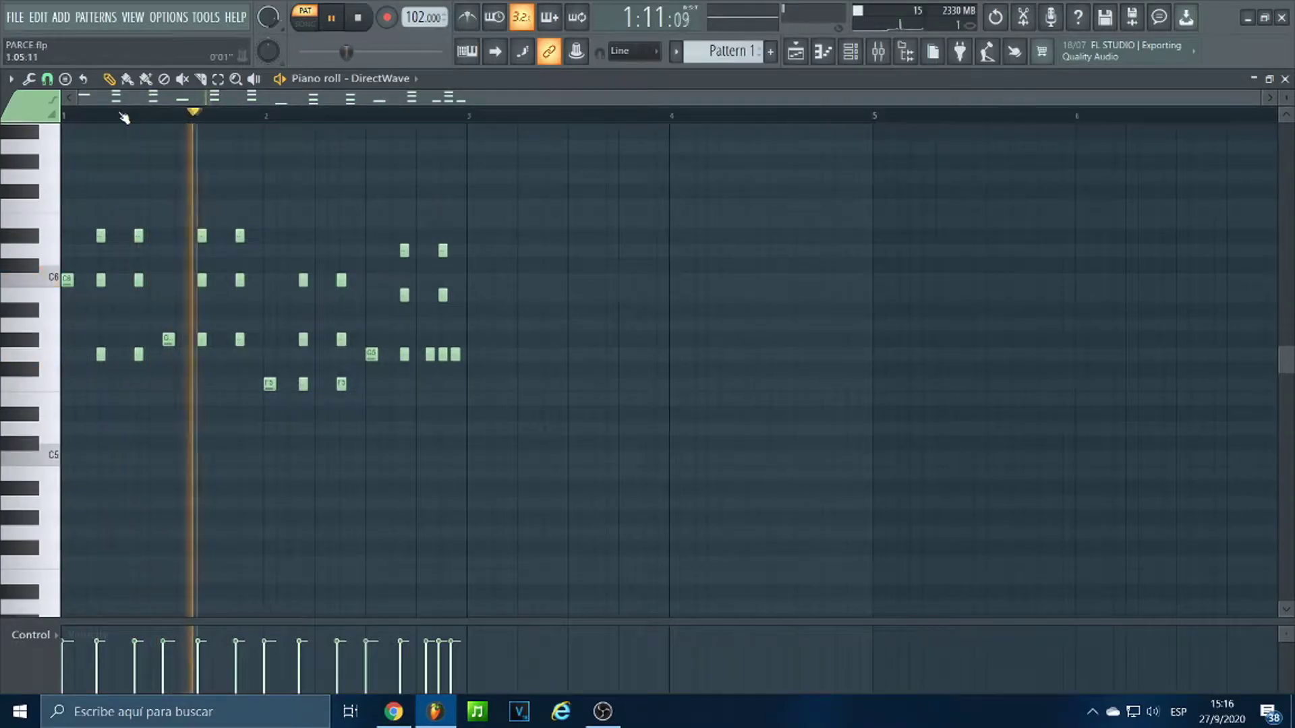
pyautogui.scroll(1, 124, 115)
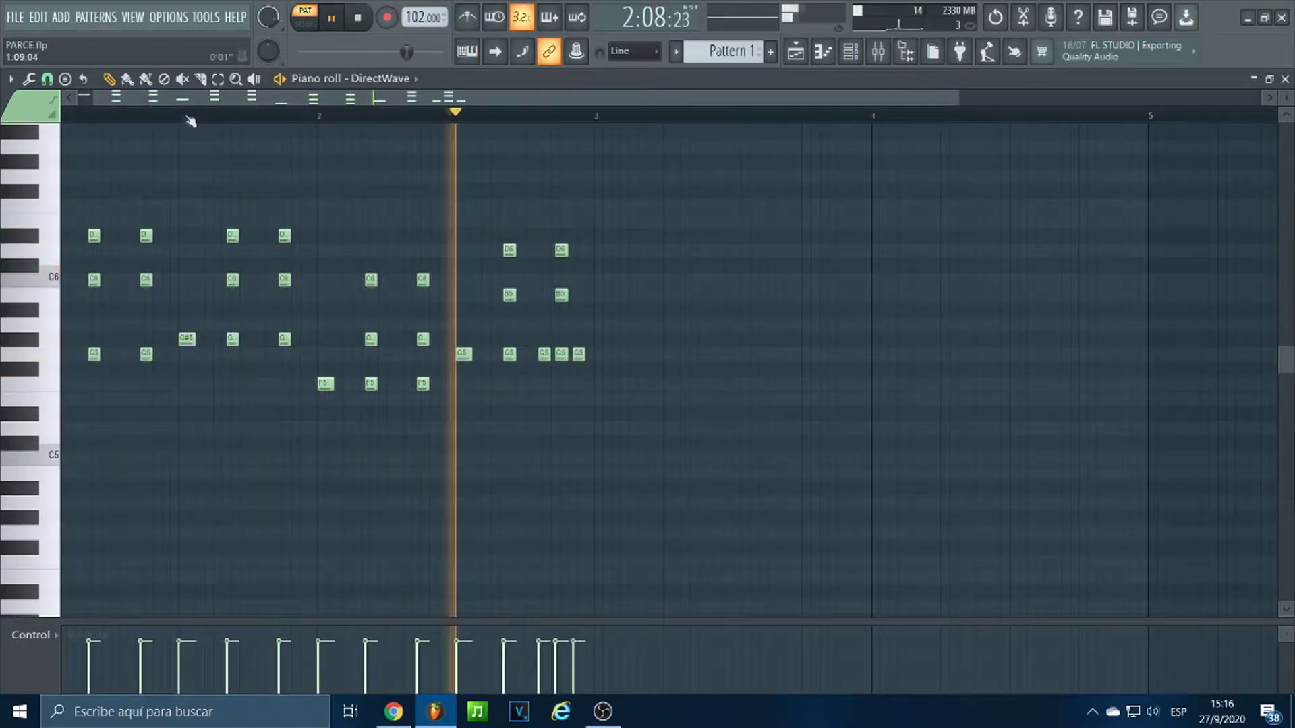
pyautogui.click(375, 24)
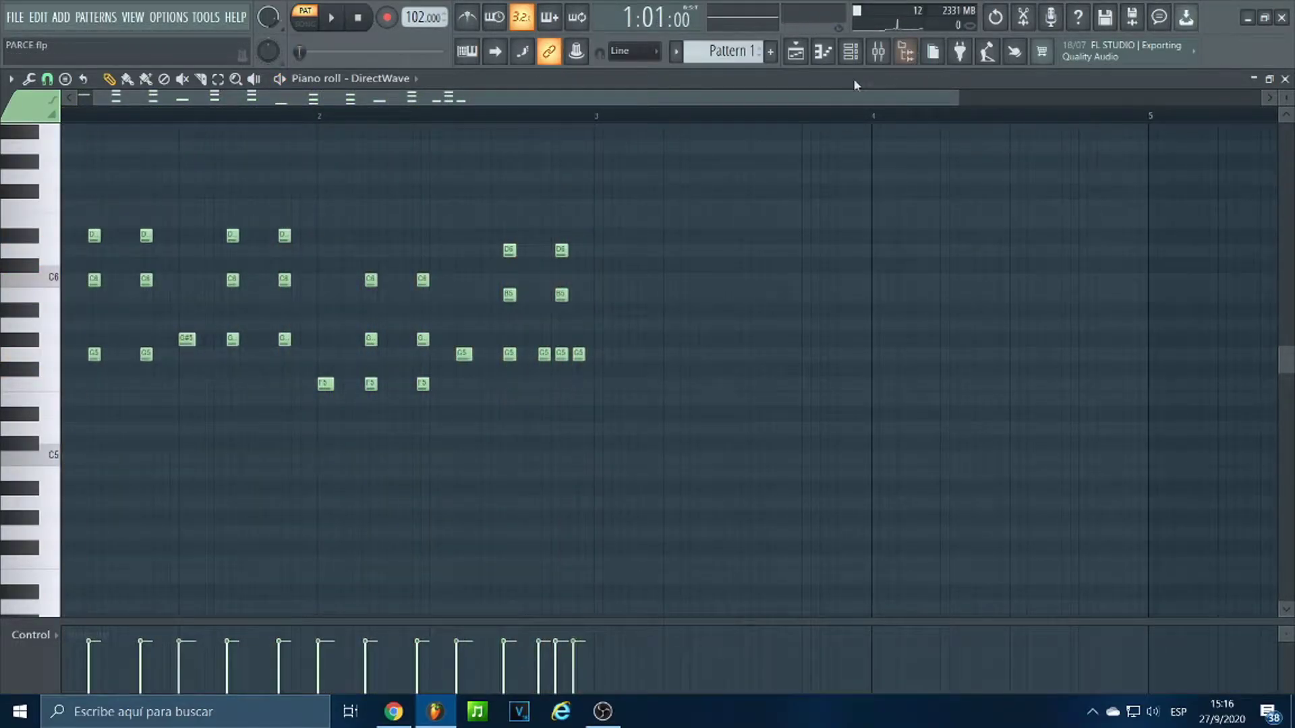
# Switch to Pattern 2 and inspect the Harmless bass instrument's settings with its window fully in view.
pyautogui.click(851, 52)
pyautogui.scroll(-1, 728, 60)
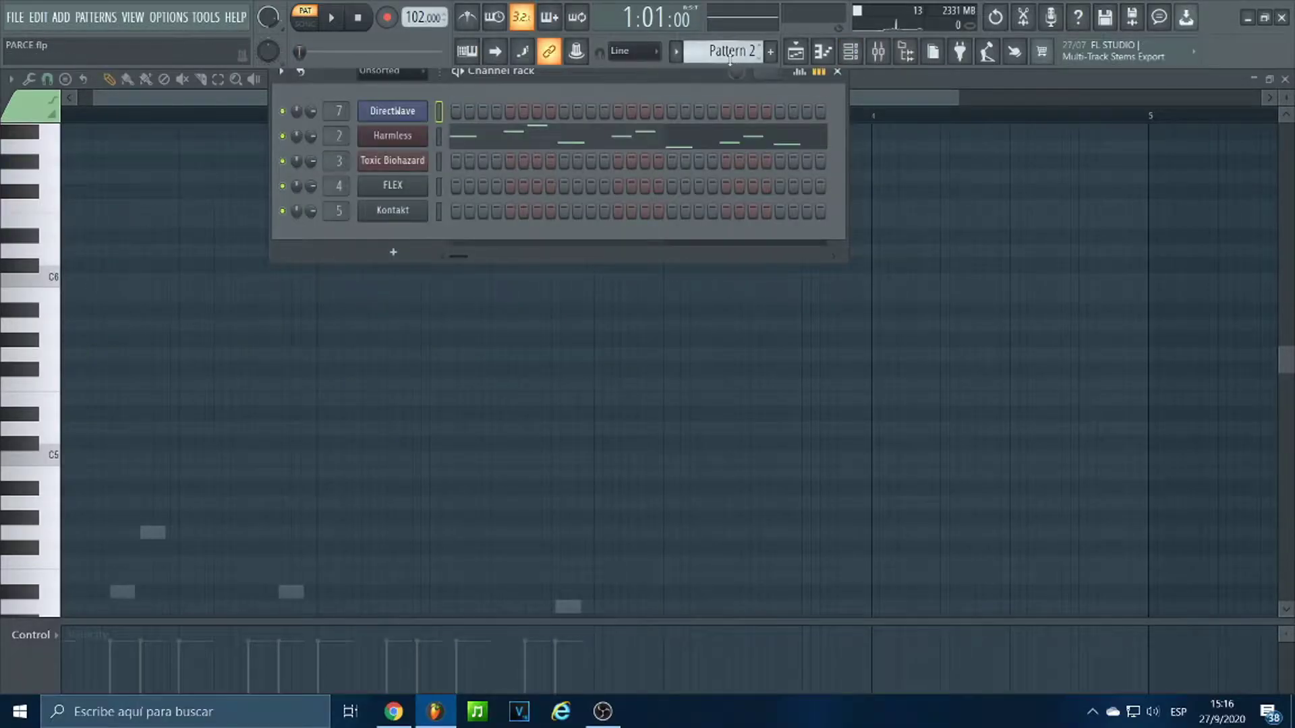
pyautogui.click(407, 144)
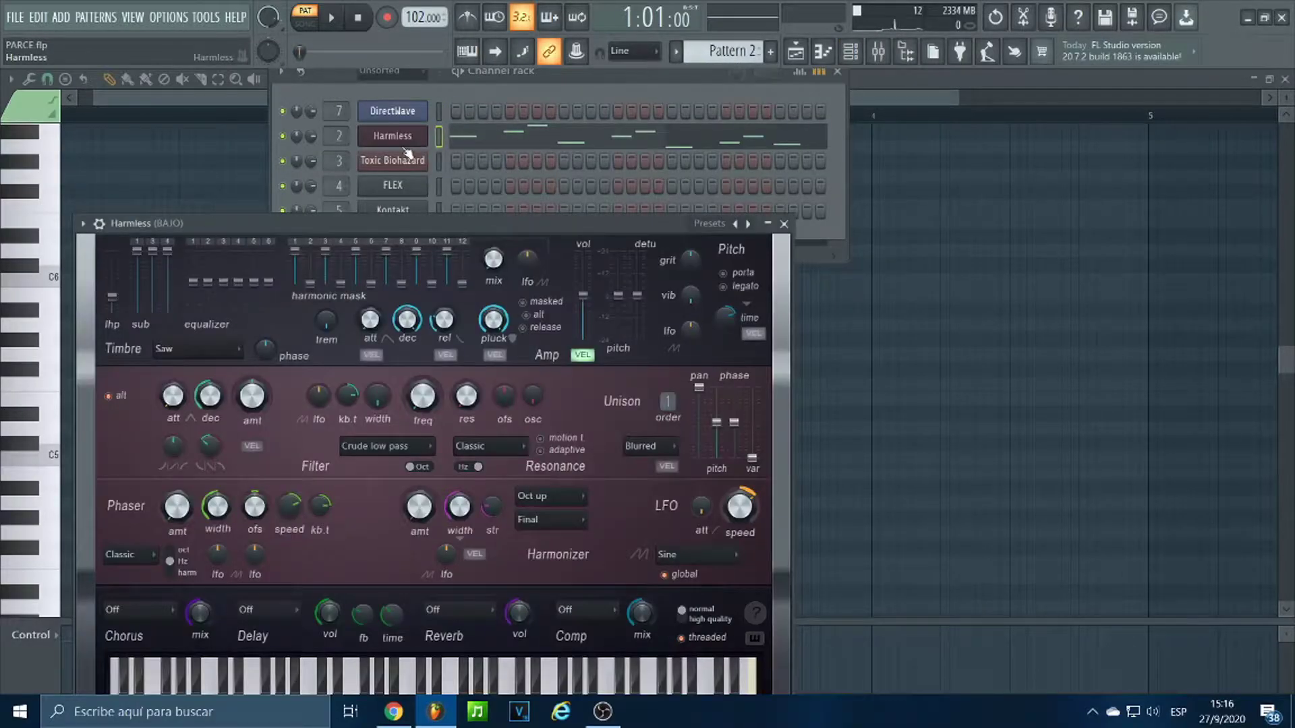
pyautogui.moveTo(403, 222); pyautogui.dragTo(618, 121)
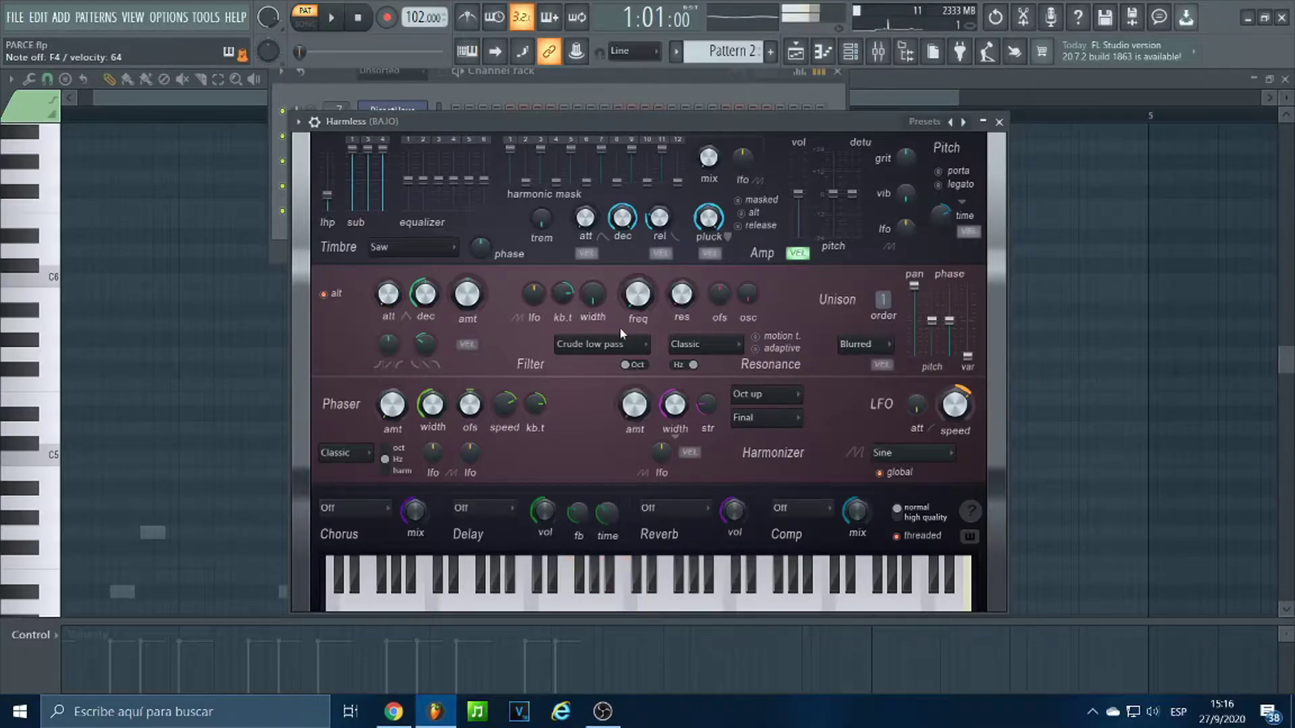
pyautogui.moveTo(589, 120); pyautogui.dragTo(654, 147)
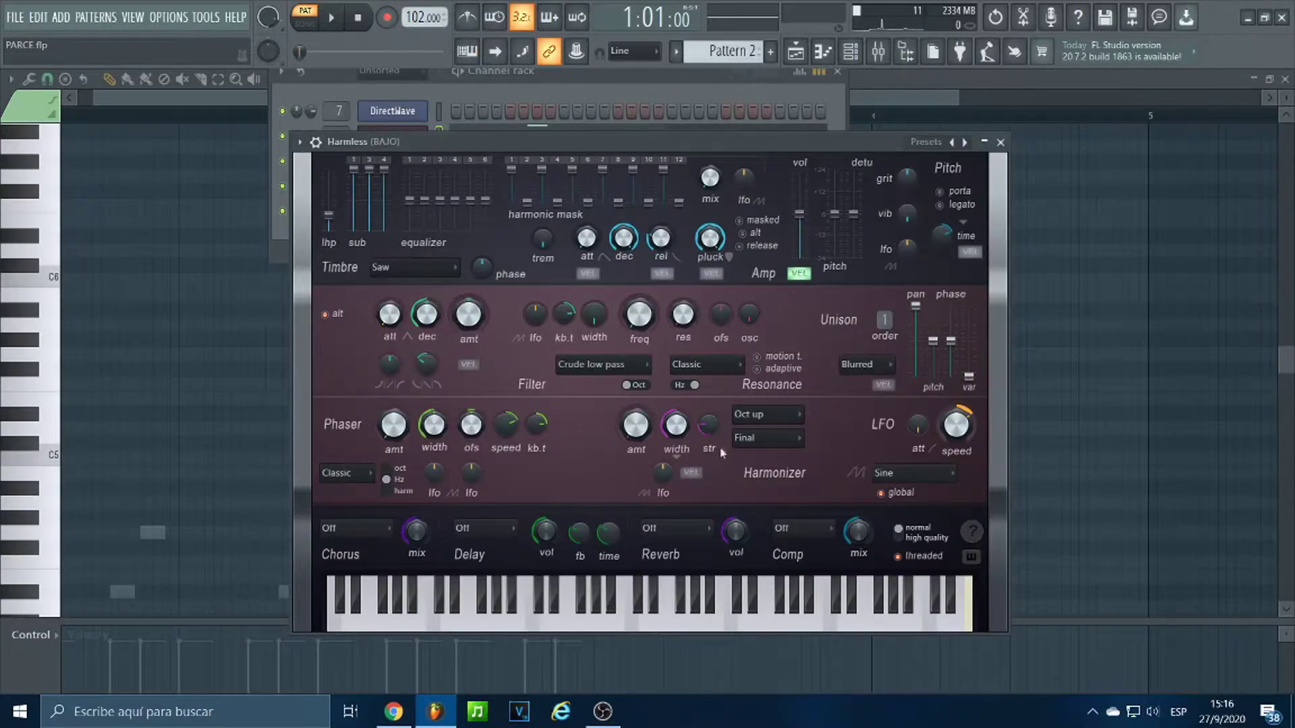
# Show Pattern 2's Harmless bass notes in the piano roll, play them through and stop playback.
pyautogui.click(556, 99)
pyautogui.click(529, 142)
pyautogui.scroll(-6, 330, 222)
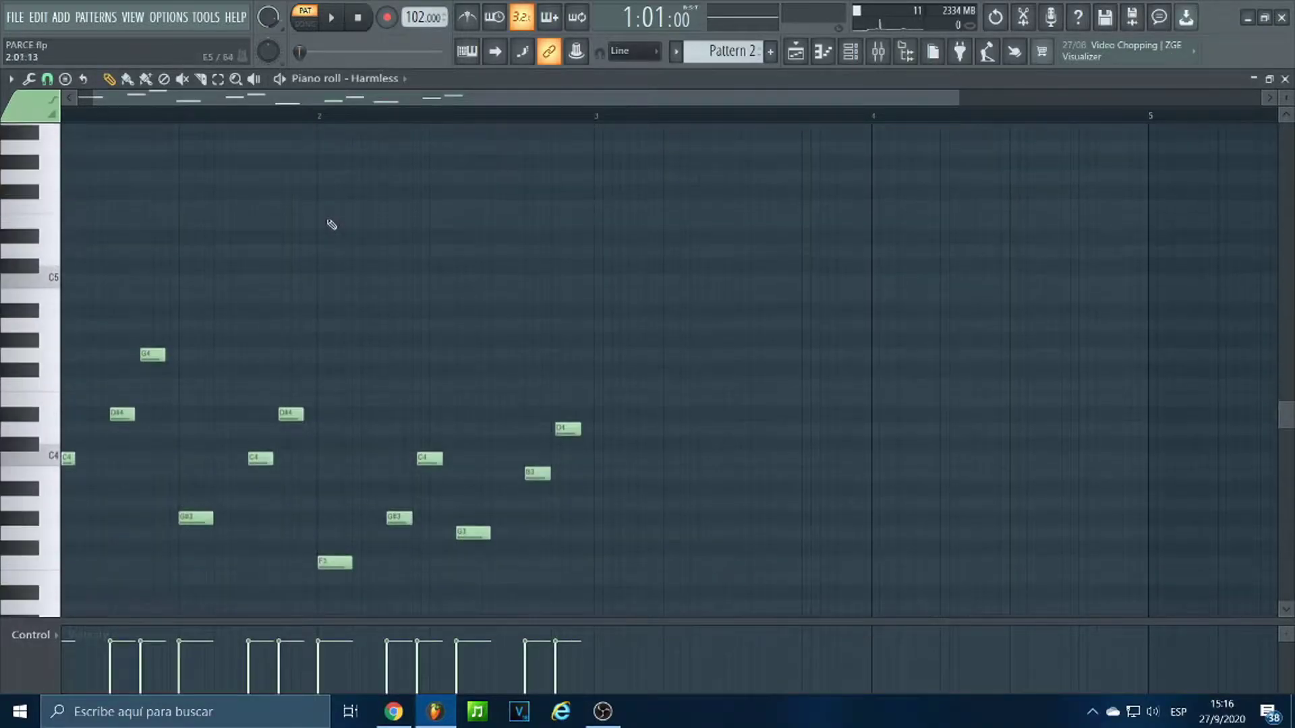
pyautogui.hscroll(-1, 236, 122)
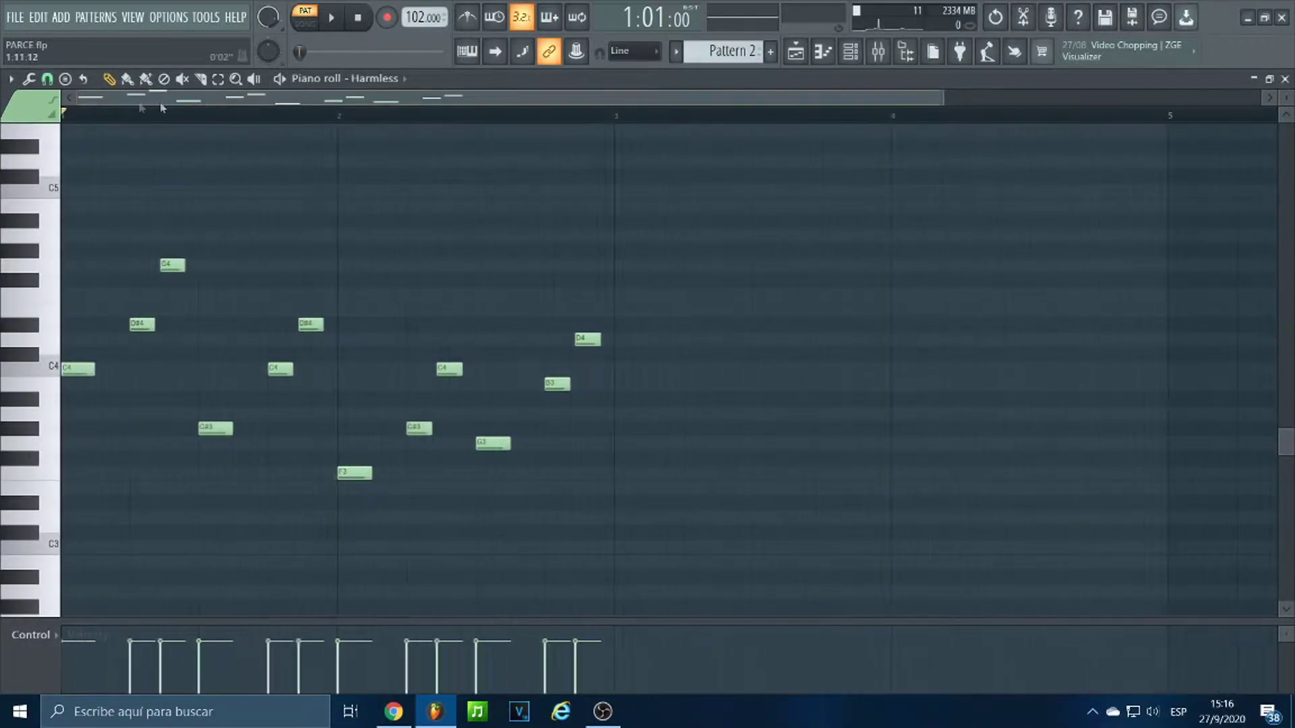
pyautogui.click(328, 29)
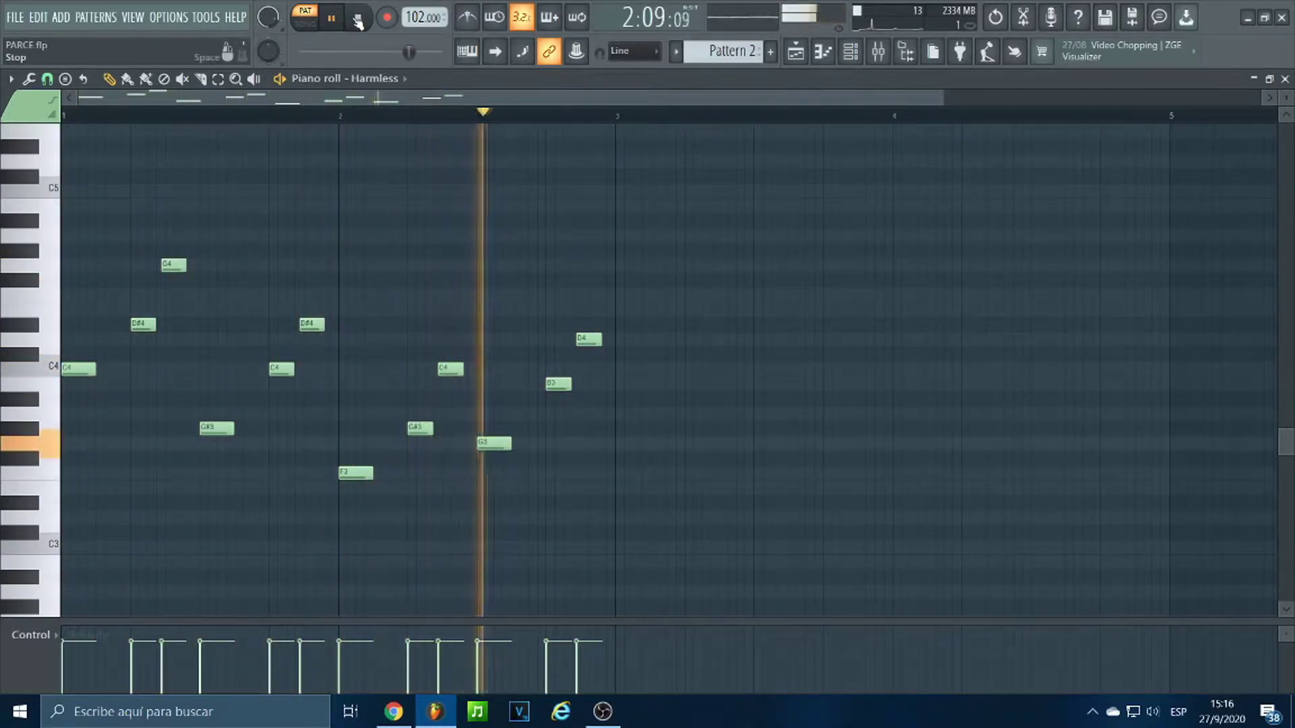
pyautogui.click(357, 18)
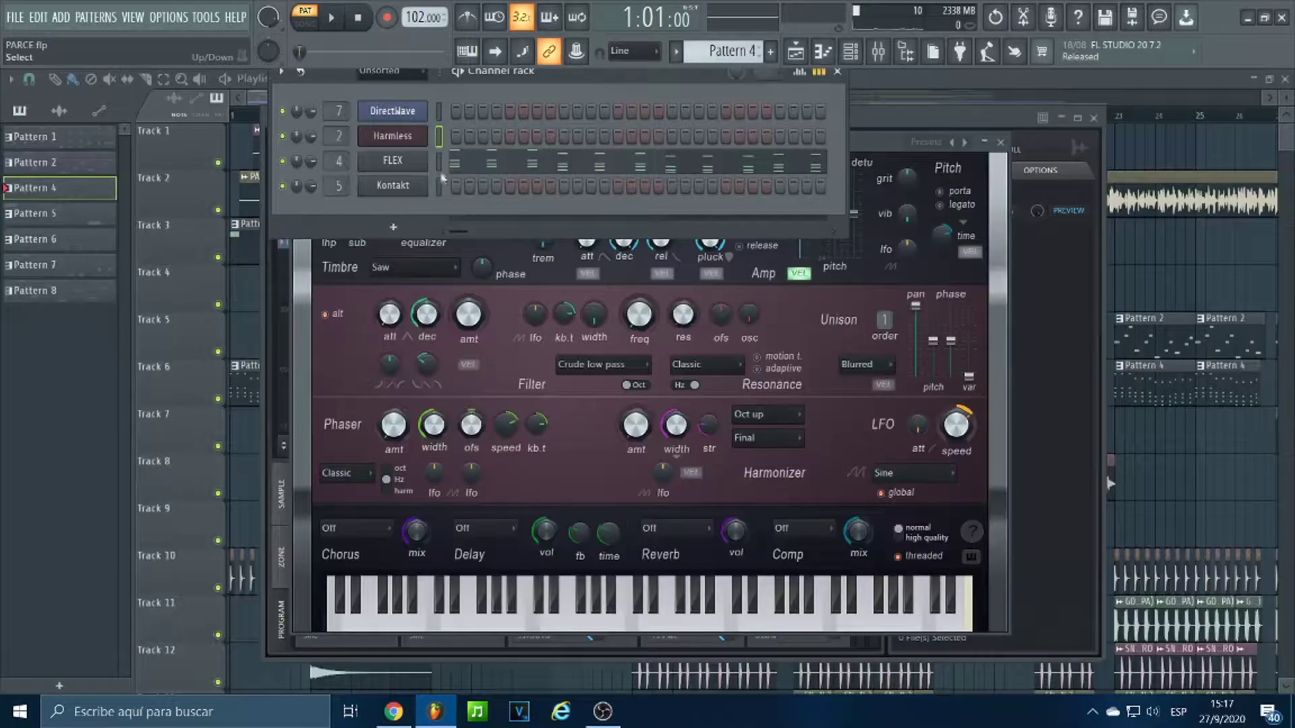
# Show Pattern 4's FLEX instrument with the Synpluck Steel preset from the Mobile Synth Pluck pack.
pyautogui.click(393, 160)
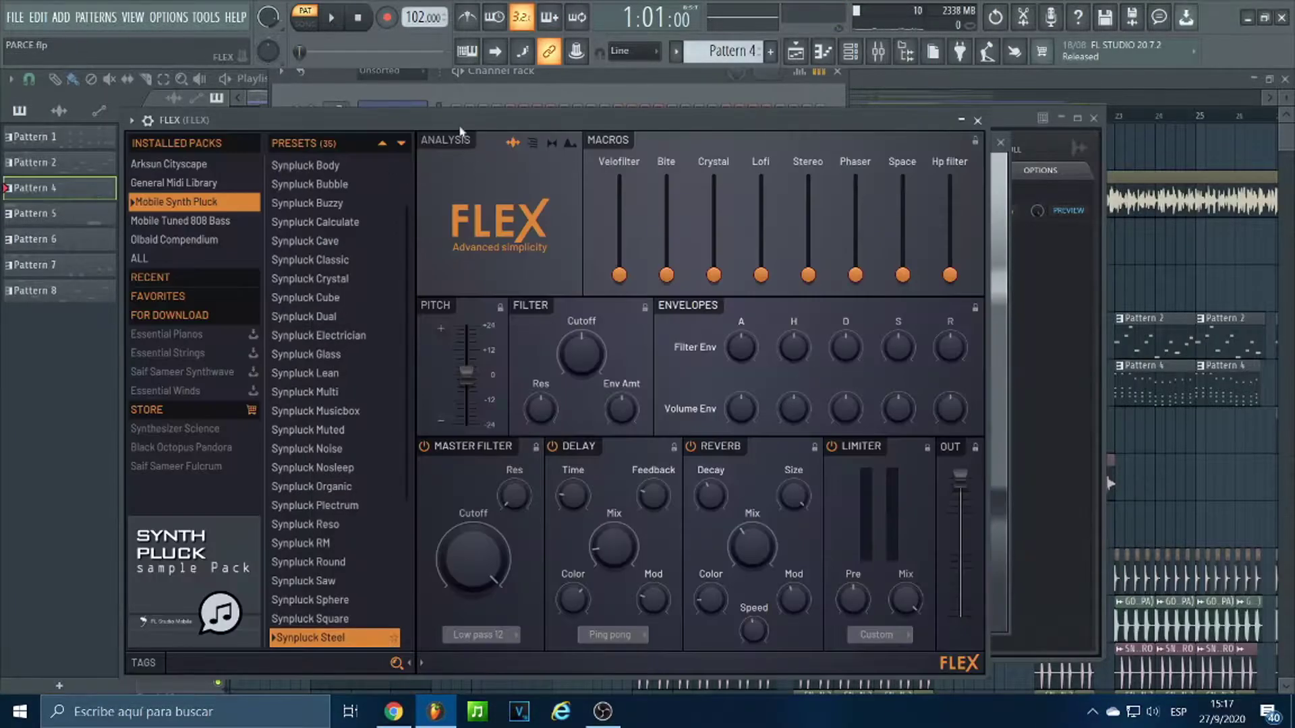
pyautogui.moveTo(460, 126); pyautogui.dragTo(472, 100)
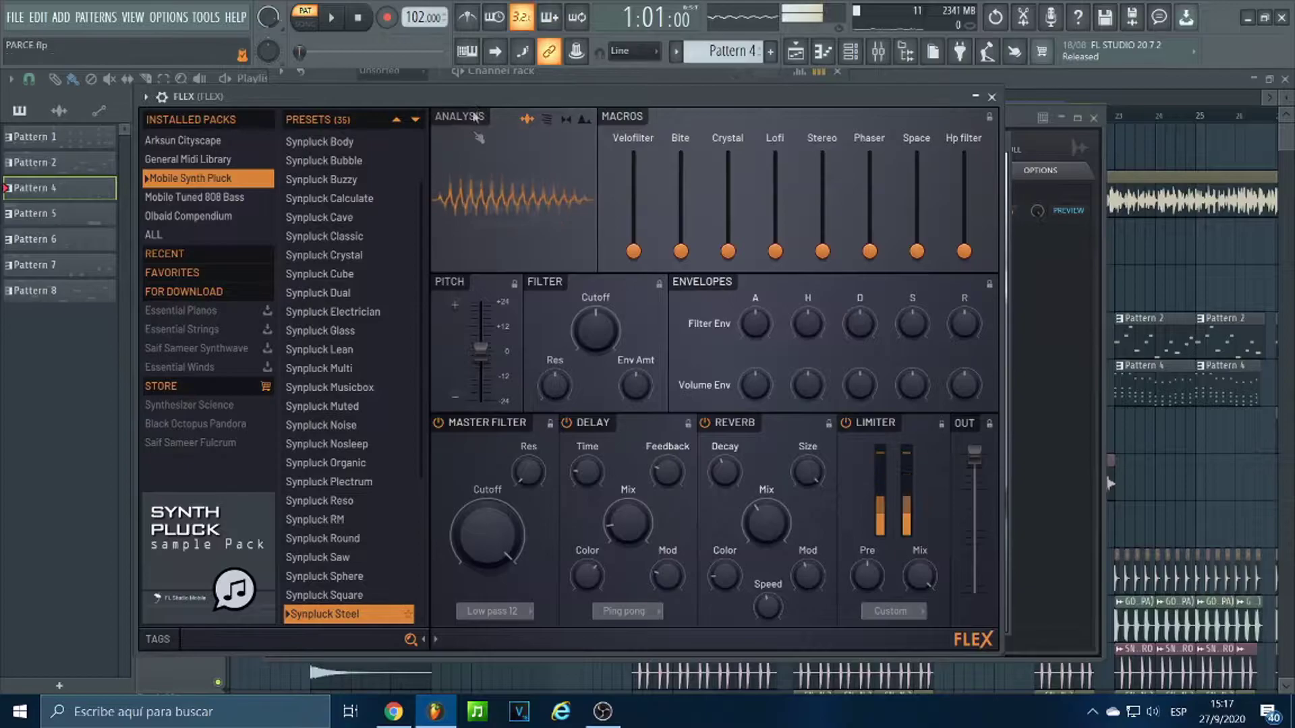
pyautogui.scroll(-1, 358, 586)
pyautogui.click(358, 597)
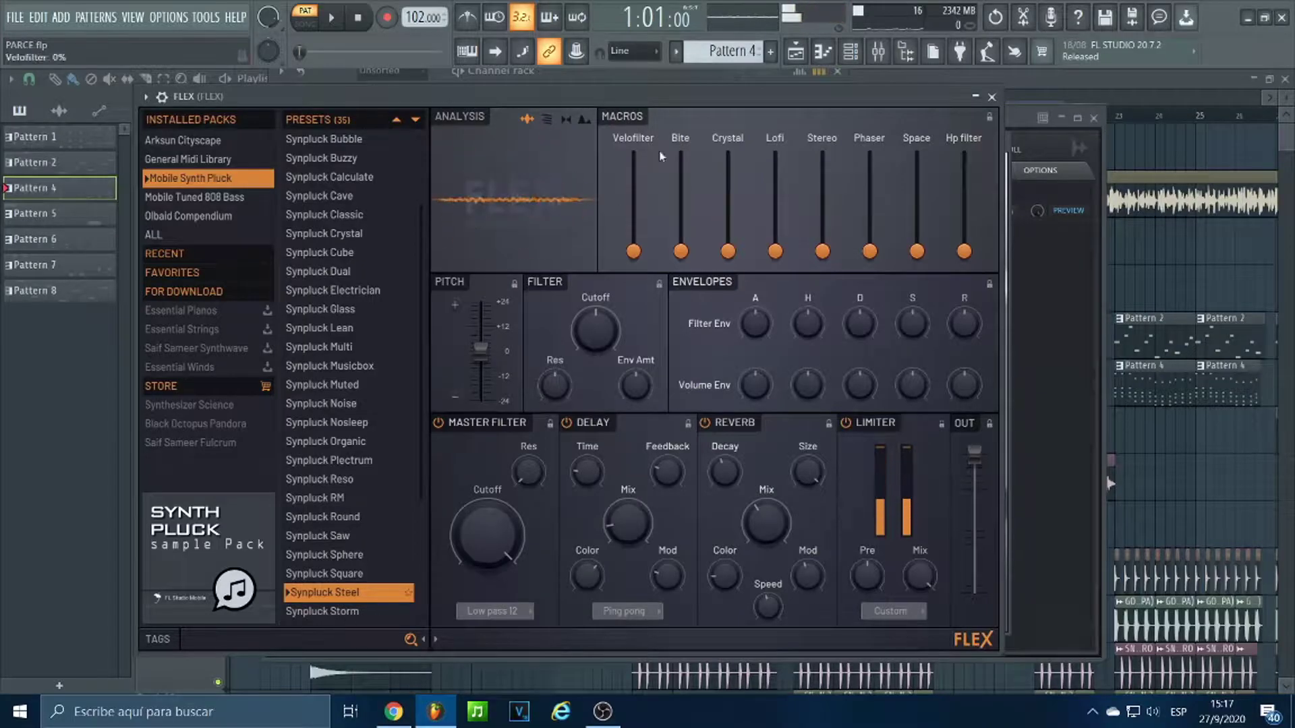
# Show Pattern 4's FLEX chords in the piano roll, play them through and stop playback.
pyautogui.click(844, 57)
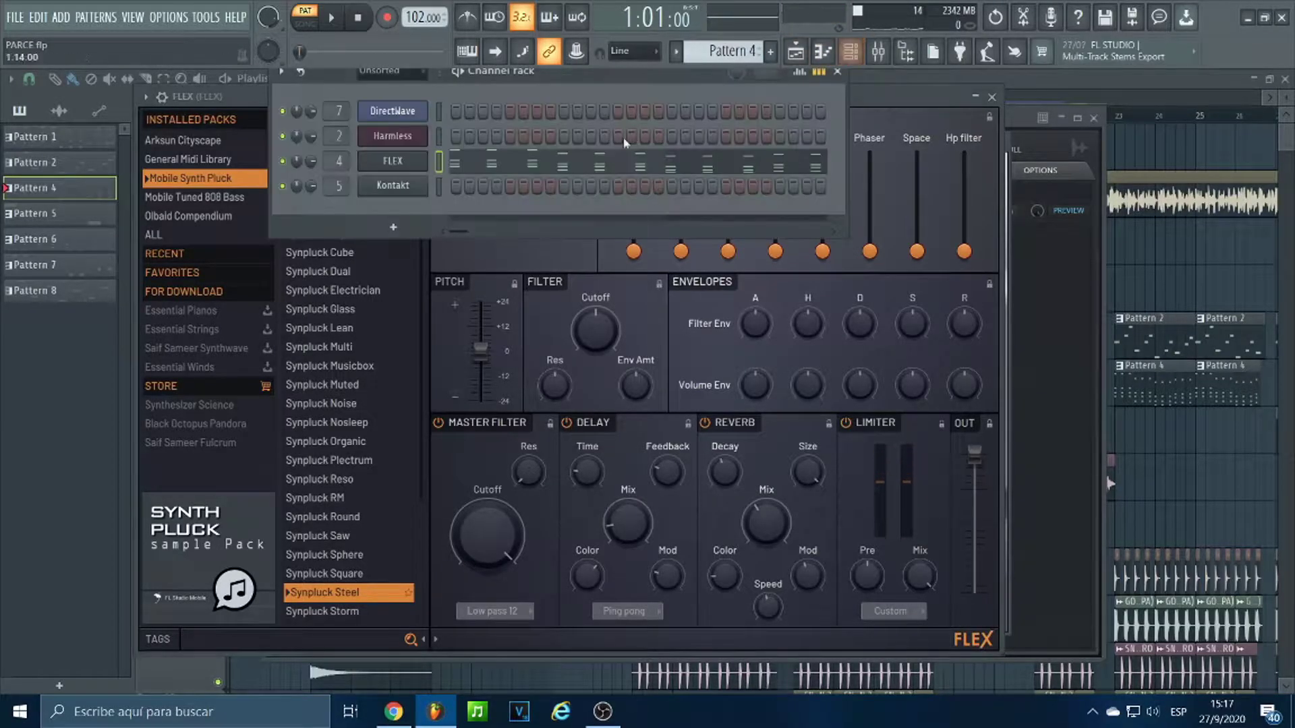
pyautogui.click(524, 164)
pyautogui.scroll(-3, 292, 228)
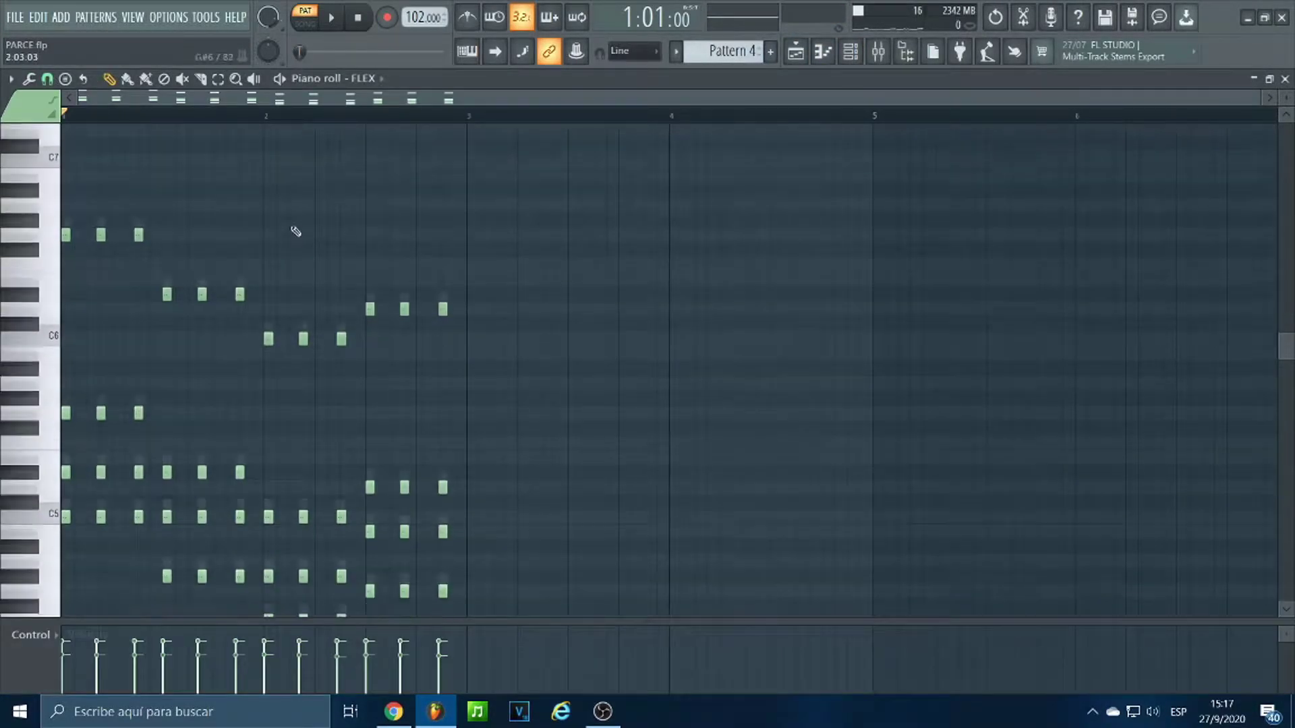
pyautogui.click(331, 18)
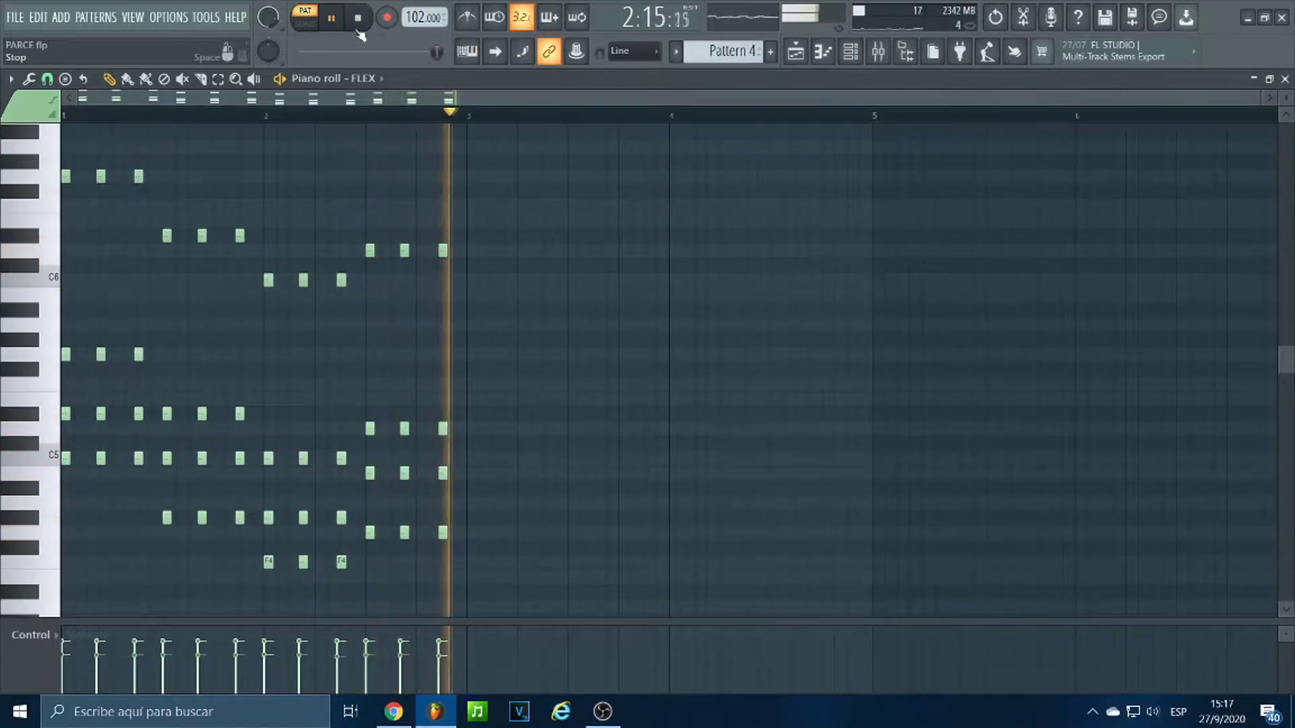
pyautogui.click(356, 19)
# Examine the low and high notes of Pattern 4's FLEX chords and briefly replay the pattern.
pyautogui.scroll(-3, 376, 246)
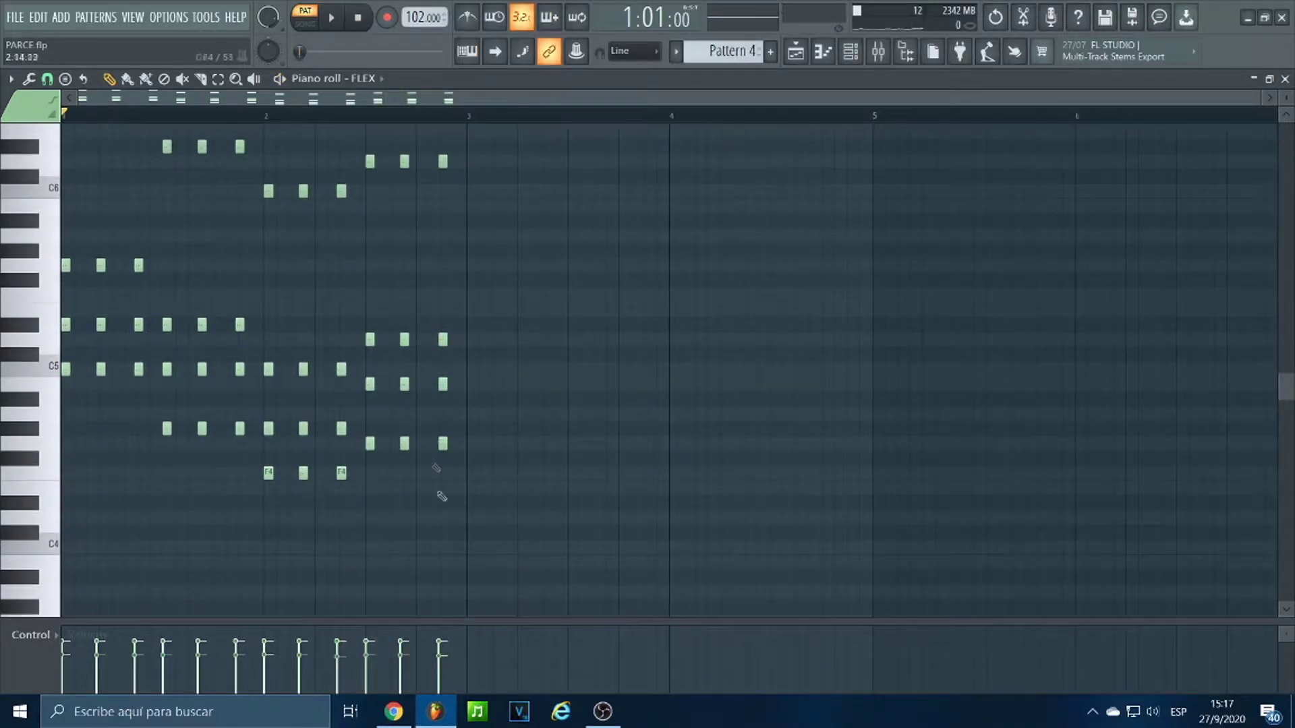
pyautogui.scroll(4, 302, 368)
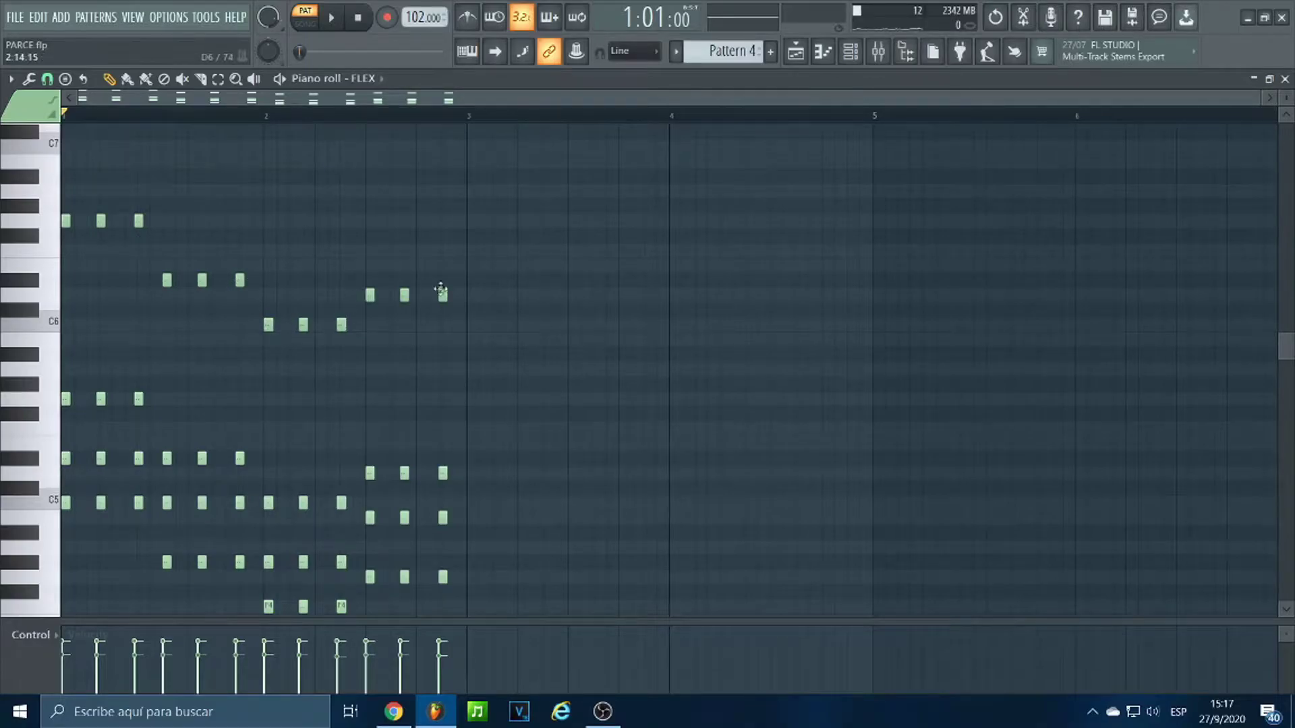
pyautogui.scroll(-3, 435, 337)
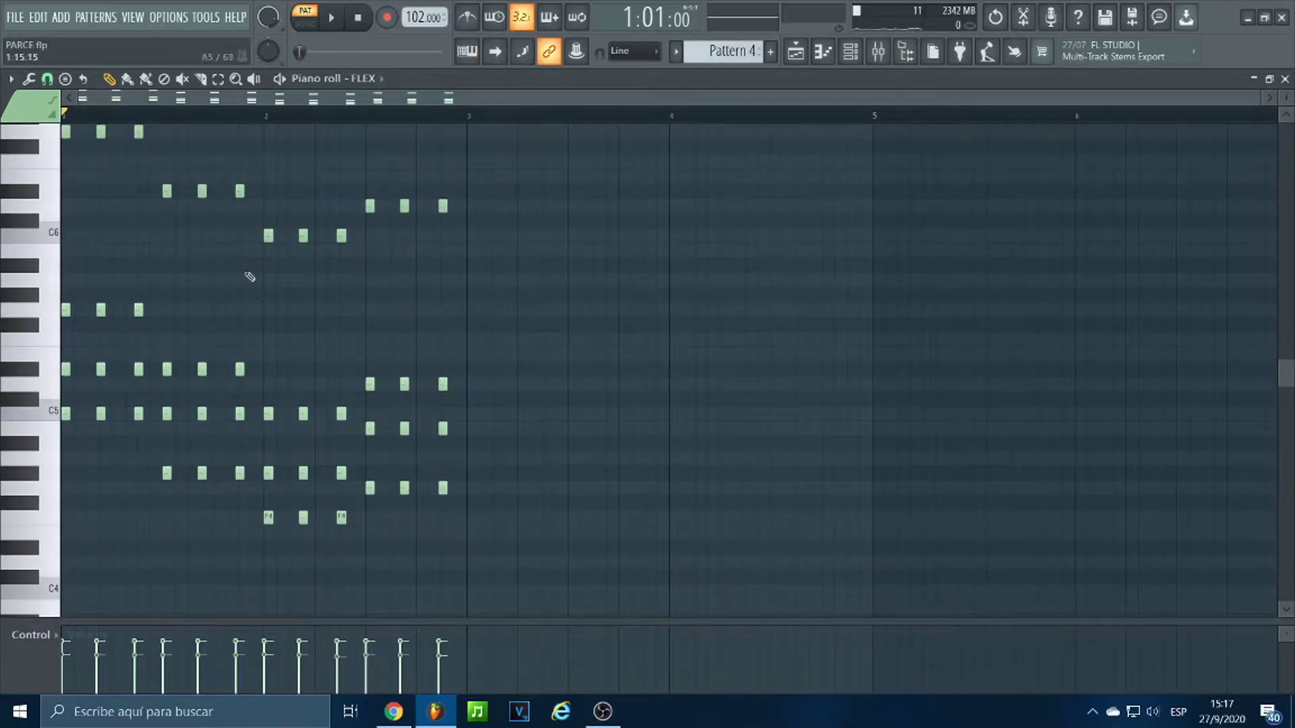
pyautogui.scroll(2, 454, 292)
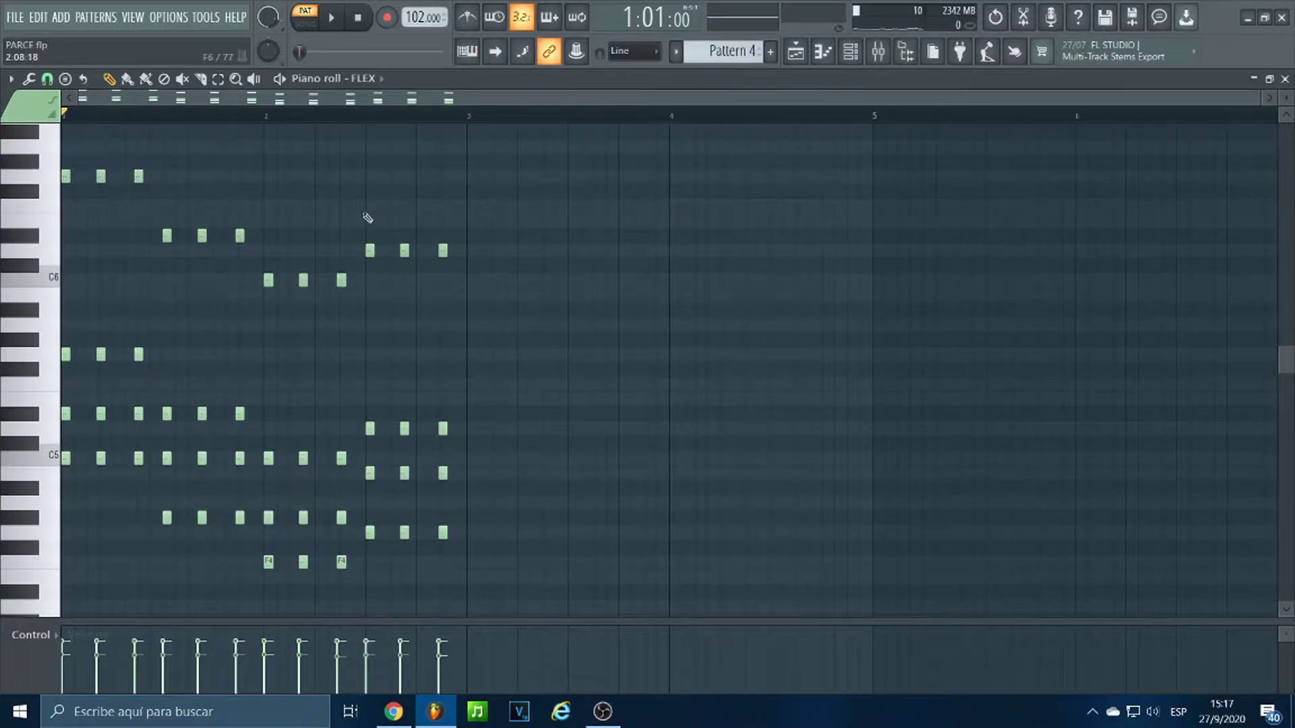
pyautogui.click(326, 17)
pyautogui.click(358, 17)
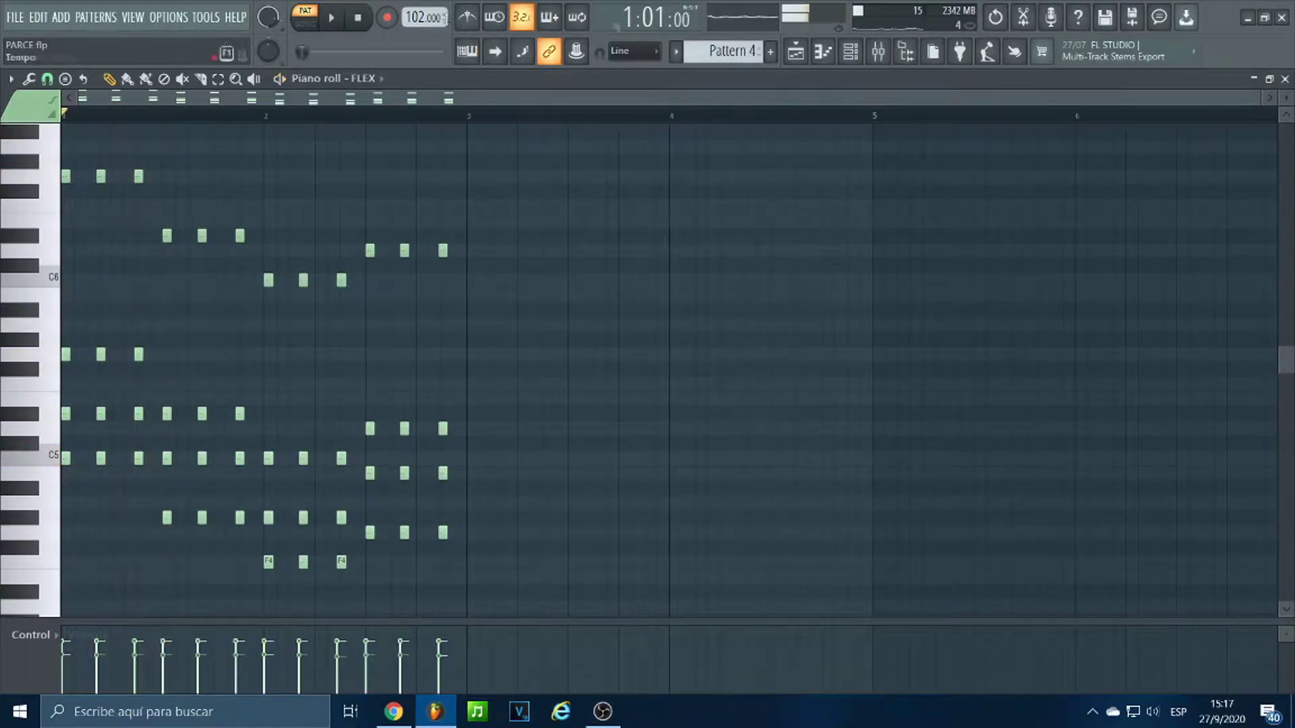
# Switch to Pattern 5 and inspect its Kontakt instrument with the Exhale library's Voxy Cry preset.
pyautogui.click(849, 51)
pyautogui.click(770, 51)
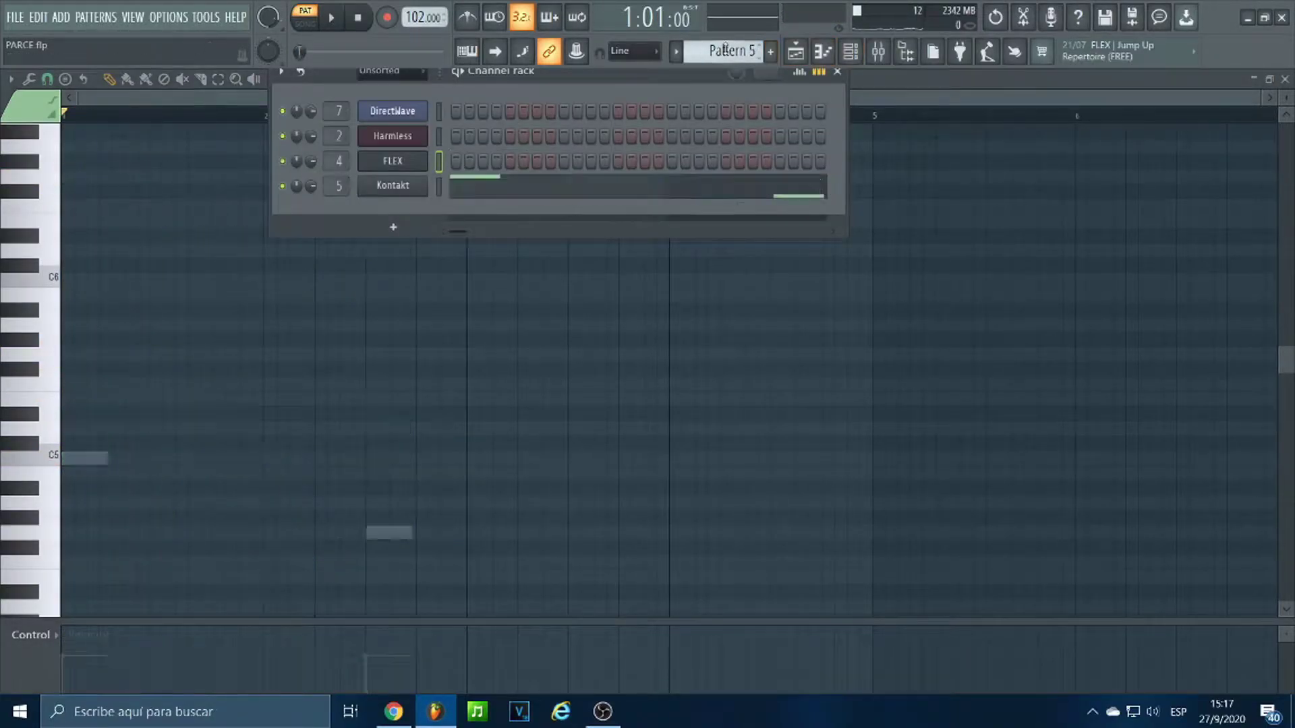
pyautogui.click(393, 184)
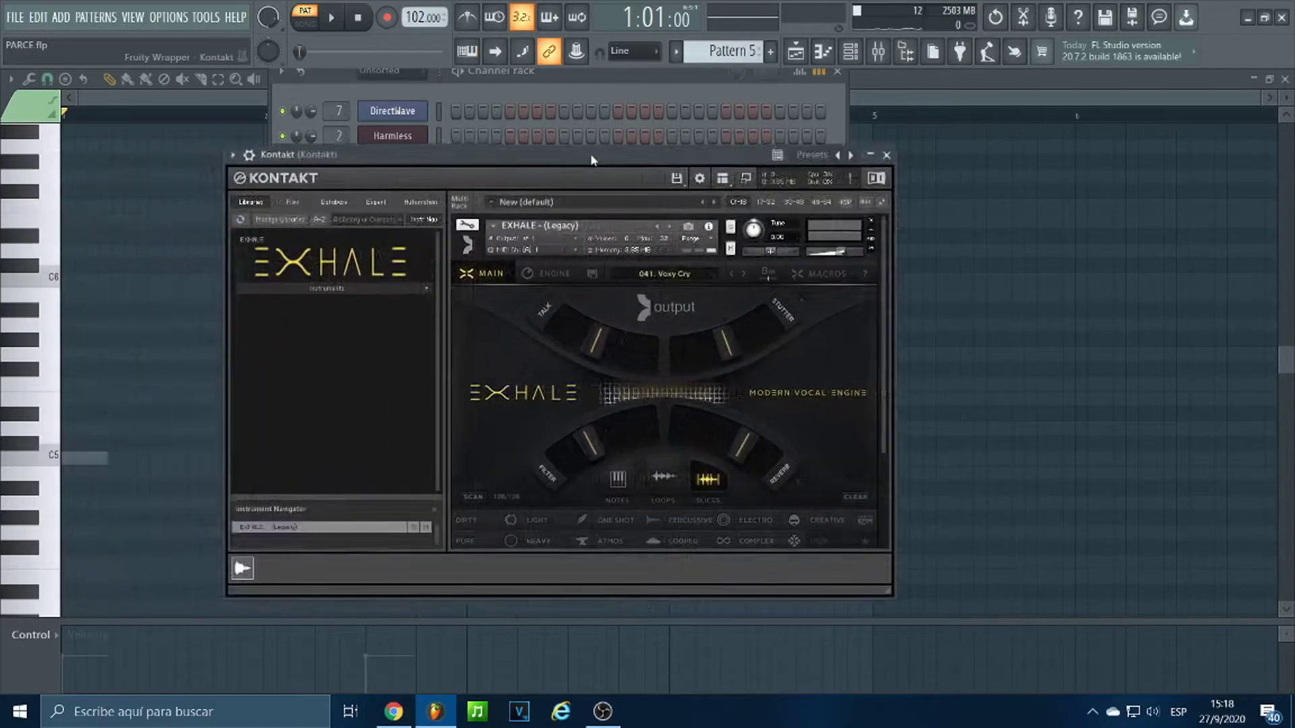
pyautogui.scroll(-3, 572, 424)
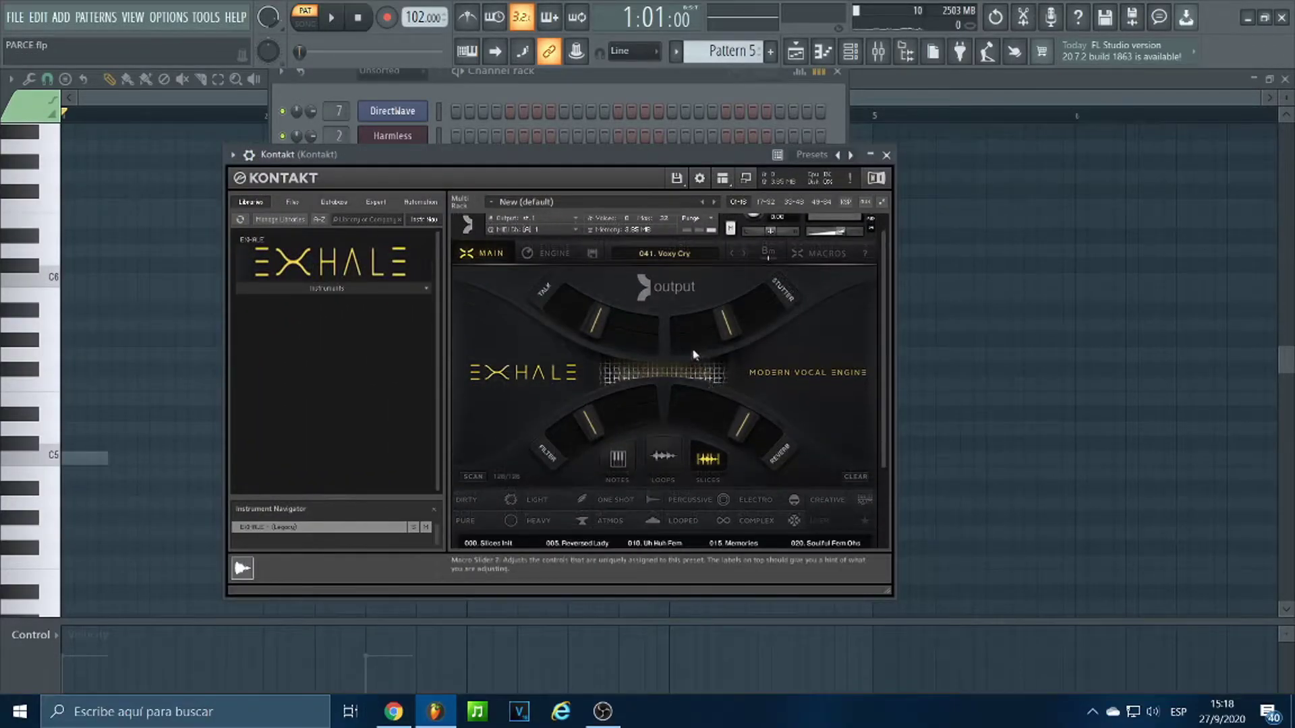
# Show Pattern 5's Kontakt notes in the piano roll, play them and stop playback.
pyautogui.moveTo(445, 152); pyautogui.dragTo(485, 152)
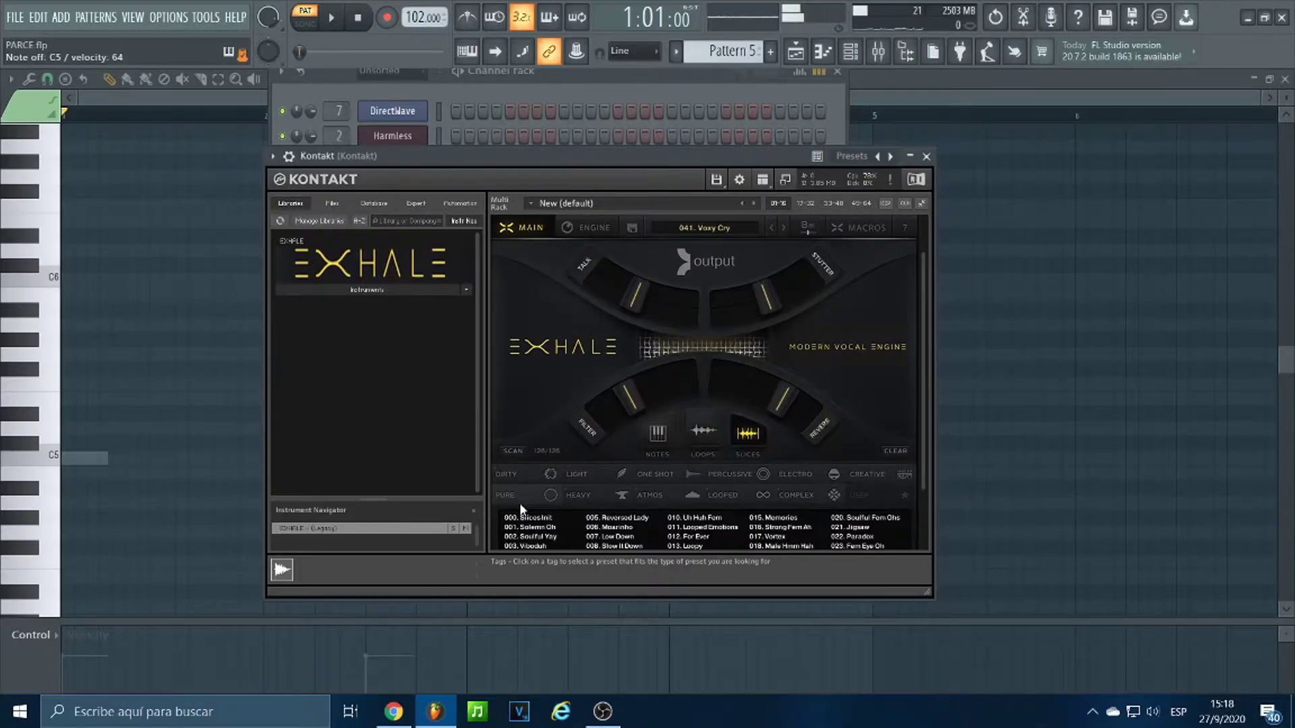
pyautogui.click(450, 97)
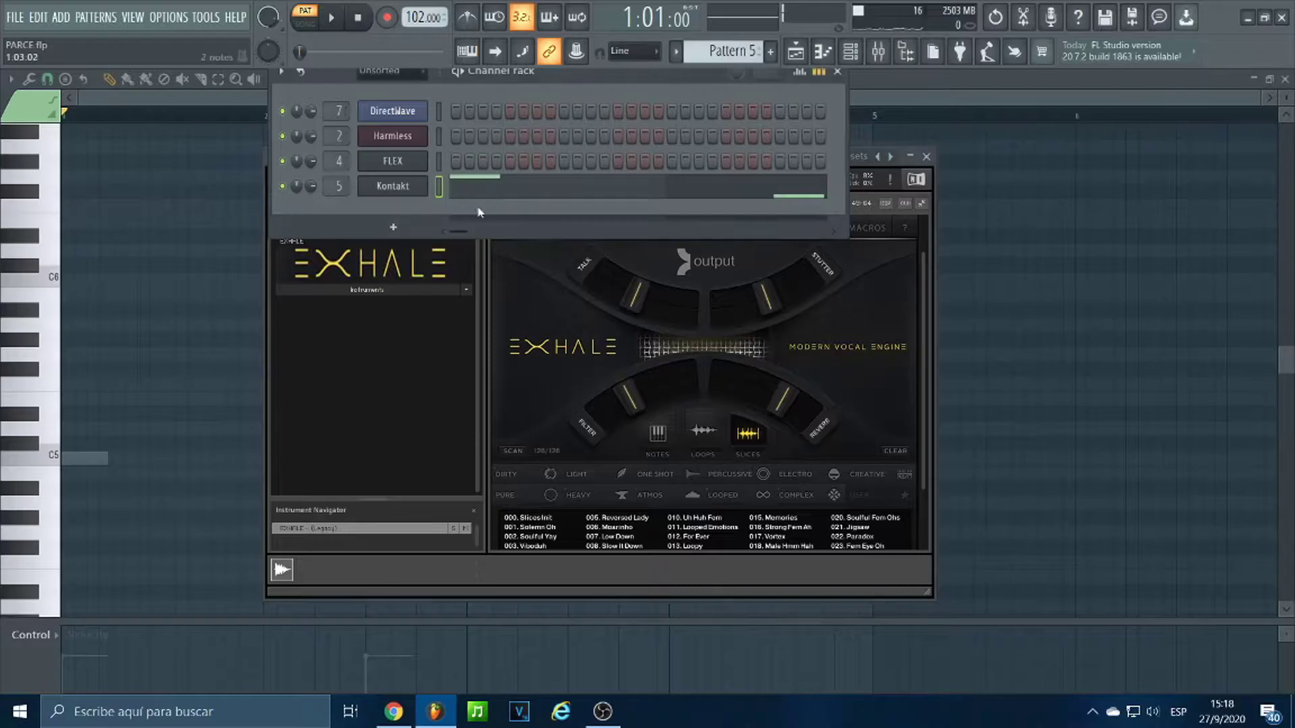
pyautogui.click(474, 194)
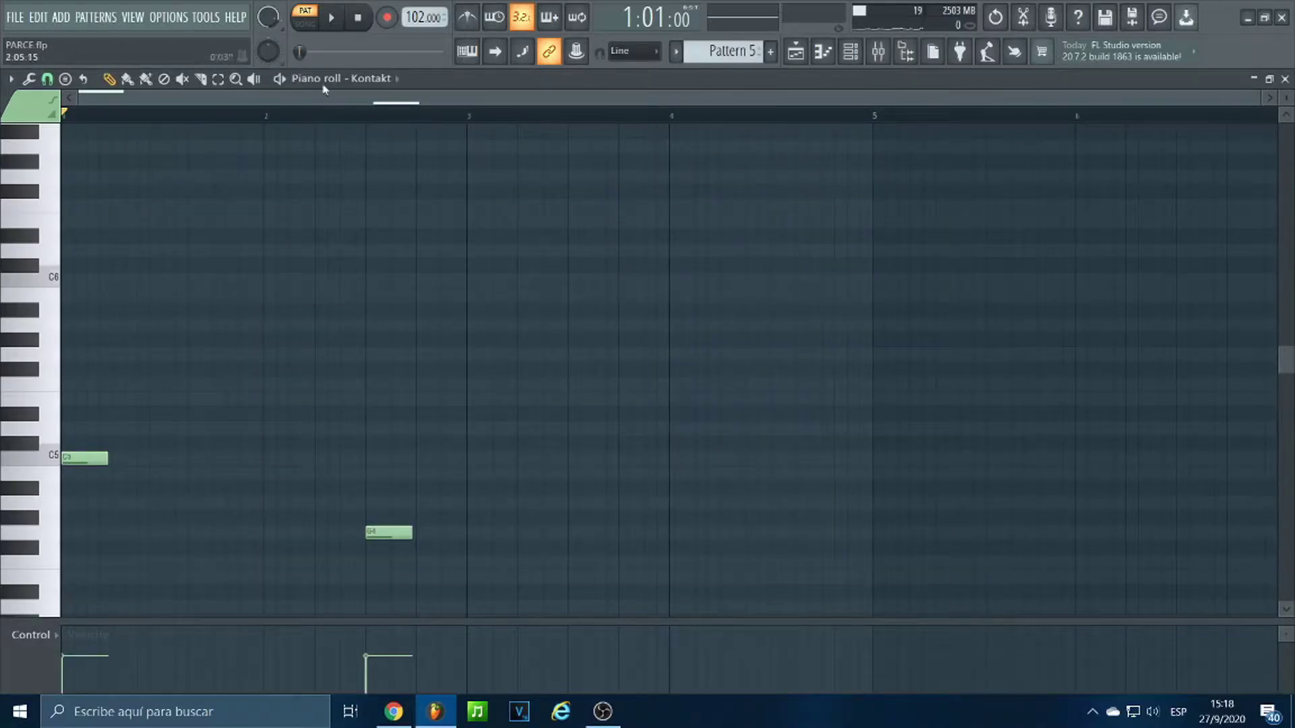
pyautogui.click(330, 18)
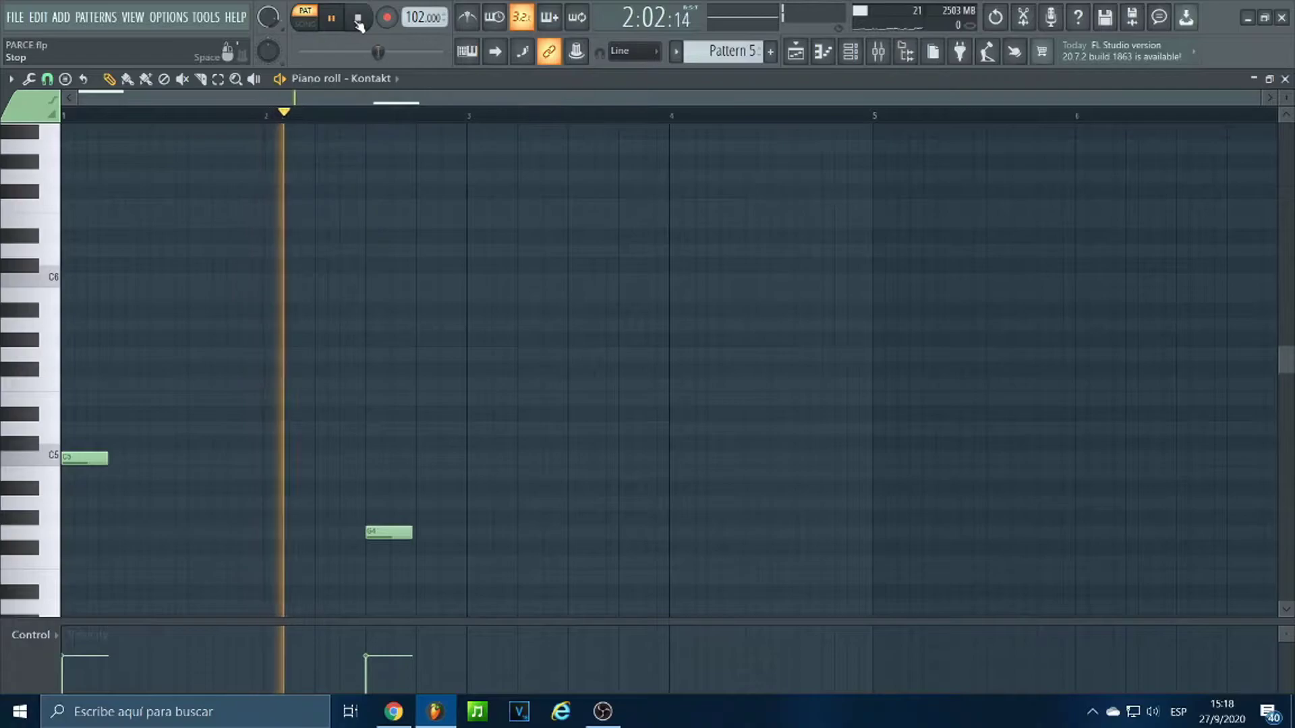
pyautogui.click(358, 22)
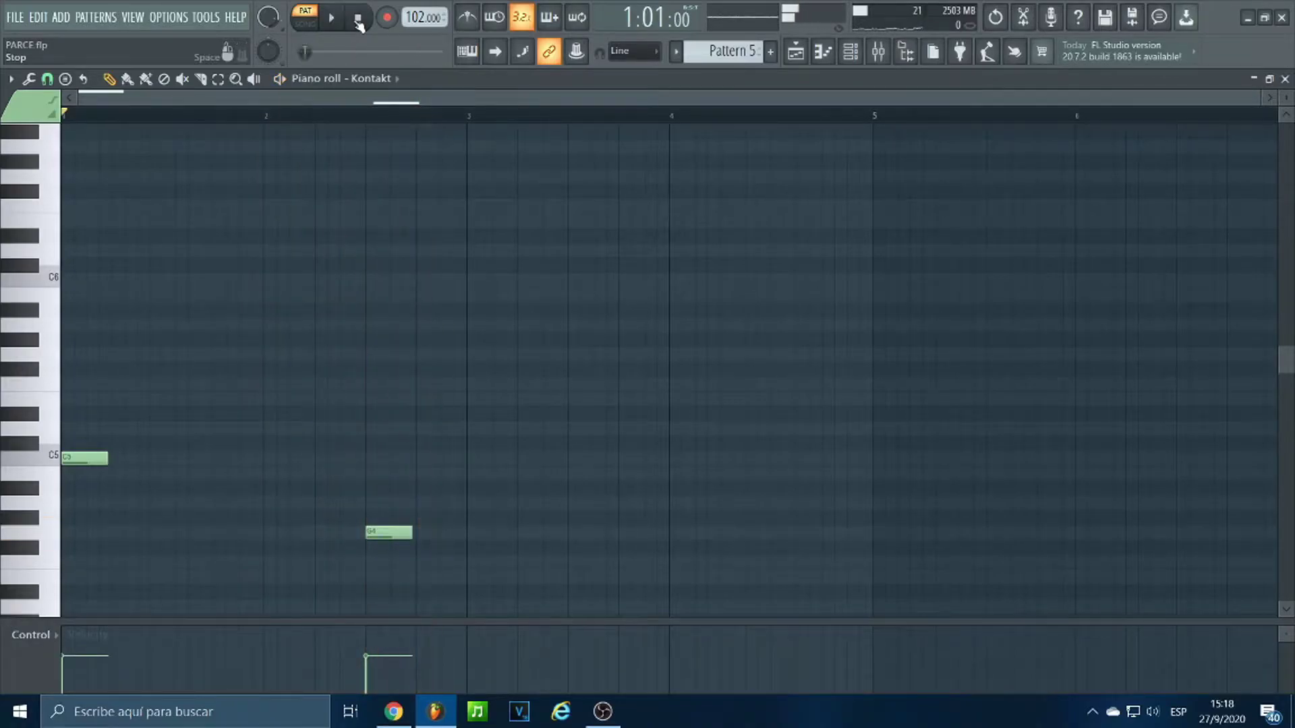
# Switch to Pattern 6, show its FLEX chords in the piano roll, play them and stop playback.
pyautogui.click(851, 51)
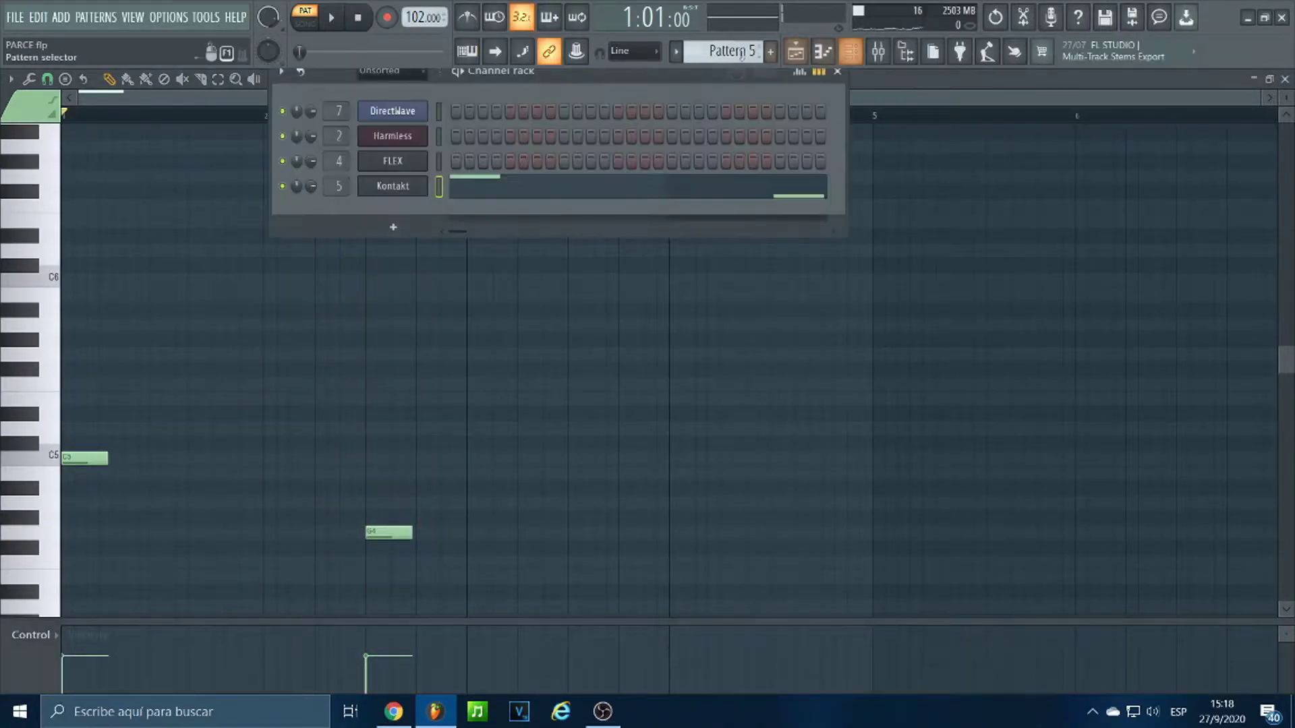
pyautogui.scroll(-1, 737, 52)
pyautogui.scroll(-1, 737, 52)
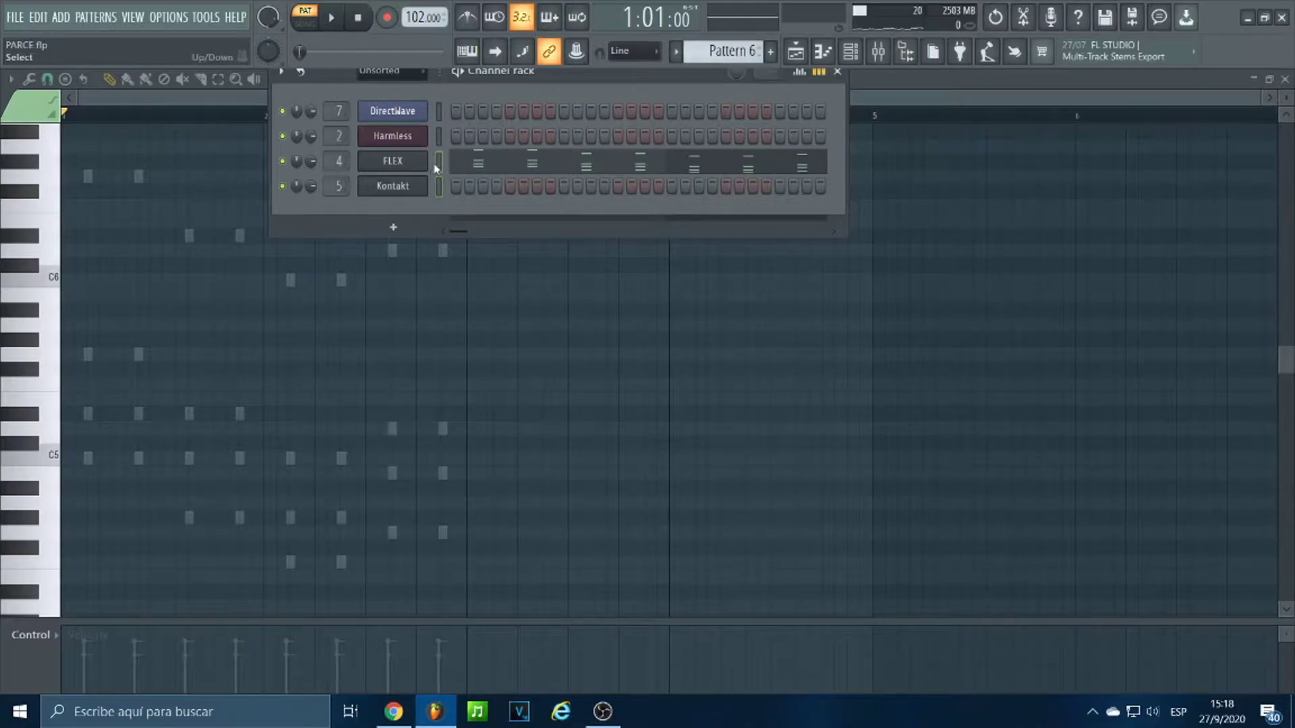
pyautogui.click(461, 163)
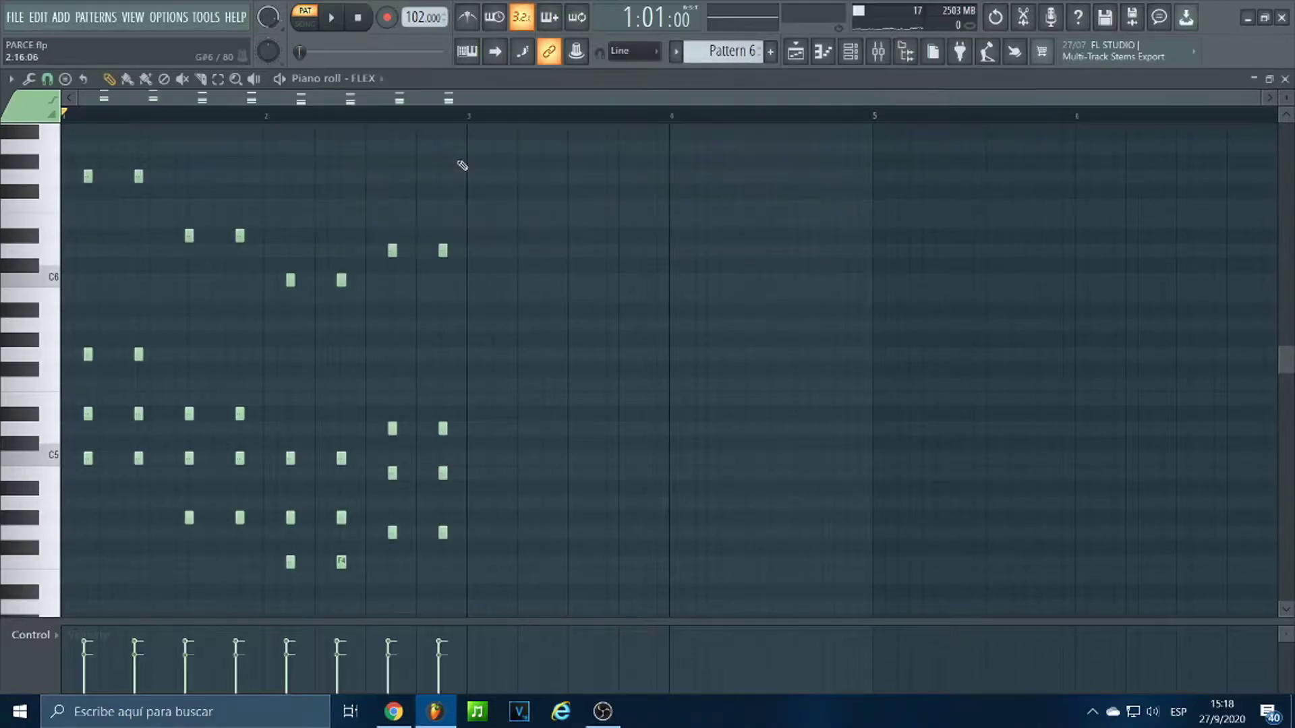
pyautogui.click(335, 20)
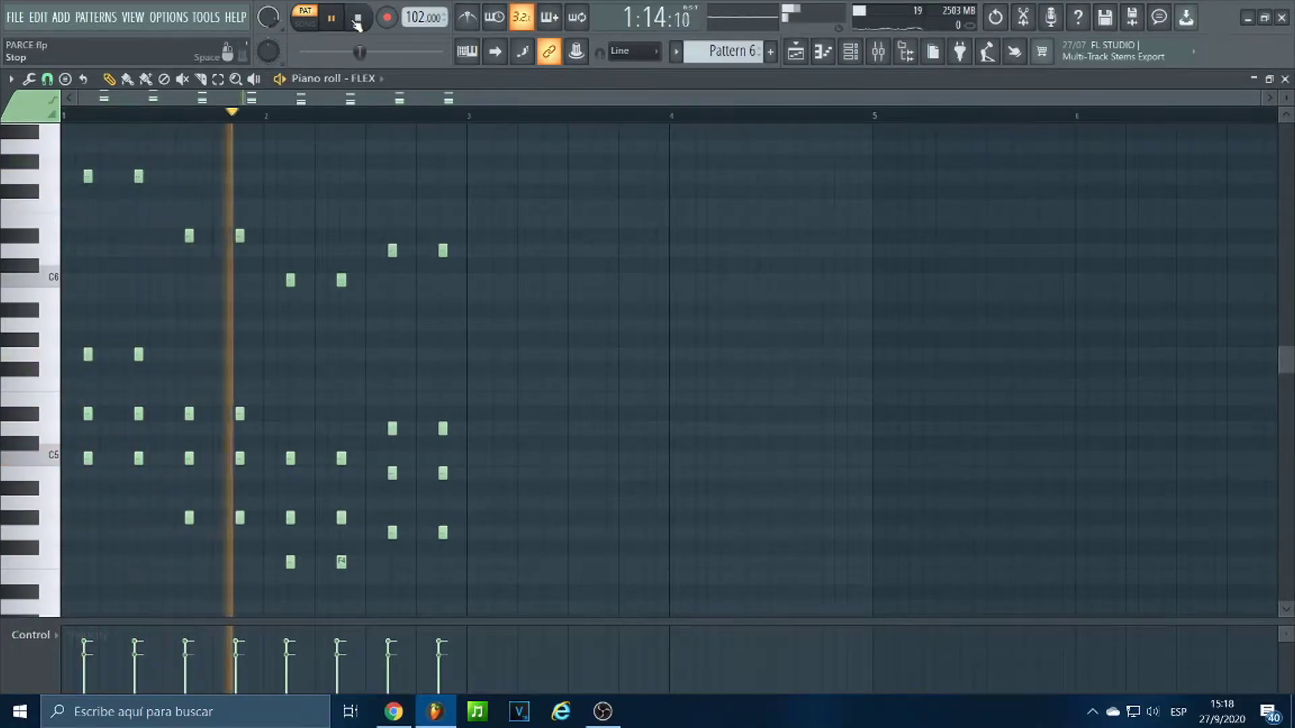
pyautogui.click(357, 19)
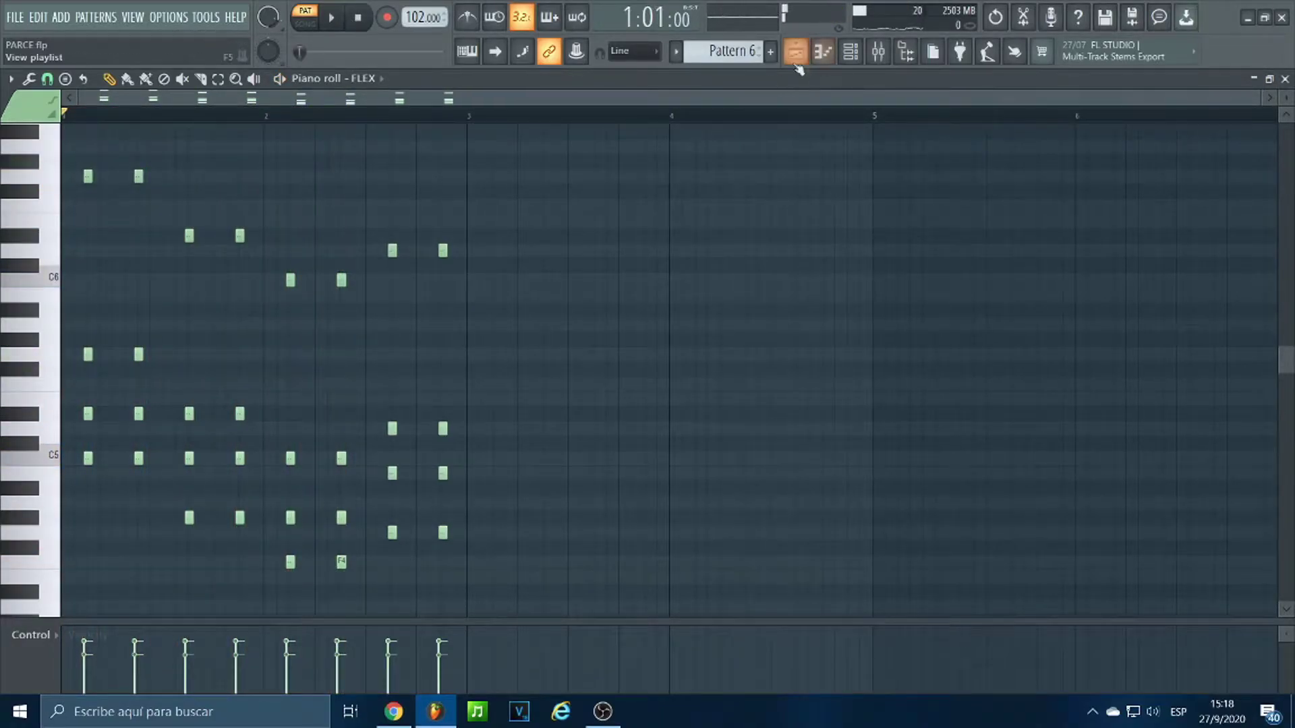
# Switch to Pattern 7, show its Harmless notes in the piano roll, play them and stop playback.
pyautogui.click(823, 50)
pyautogui.scroll(-1, 742, 52)
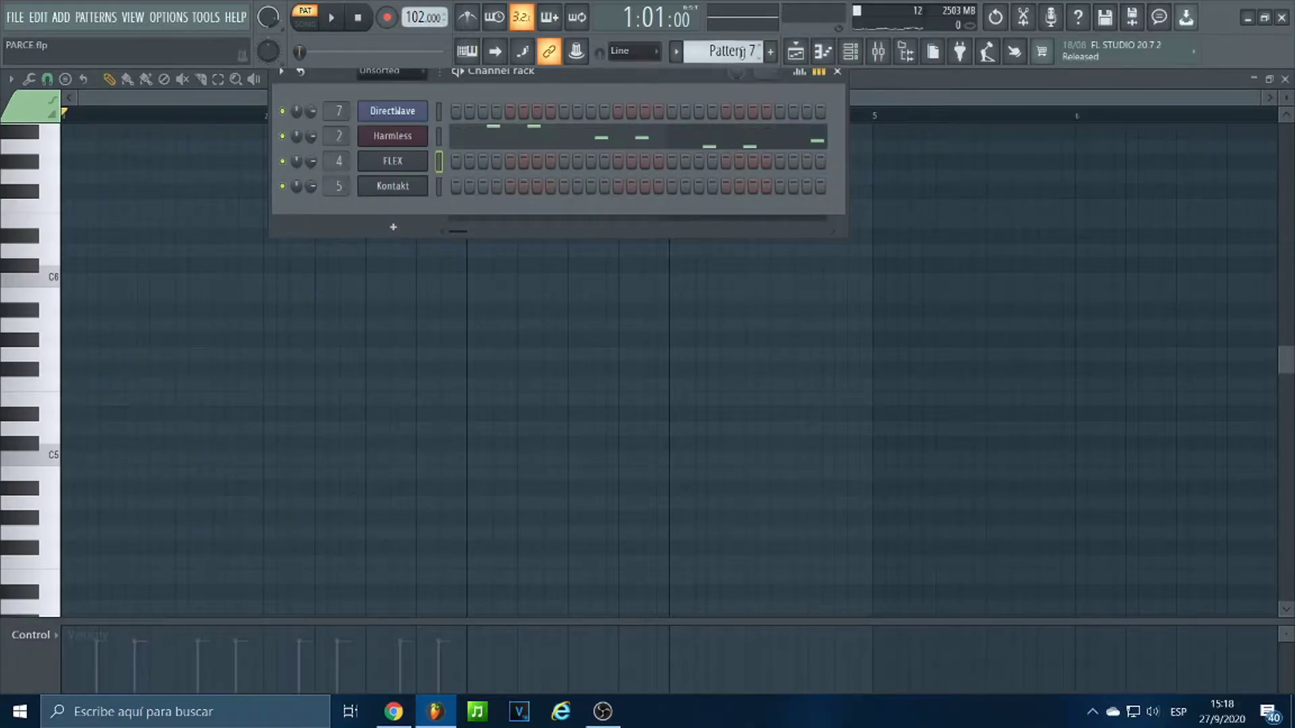
pyautogui.click(464, 142)
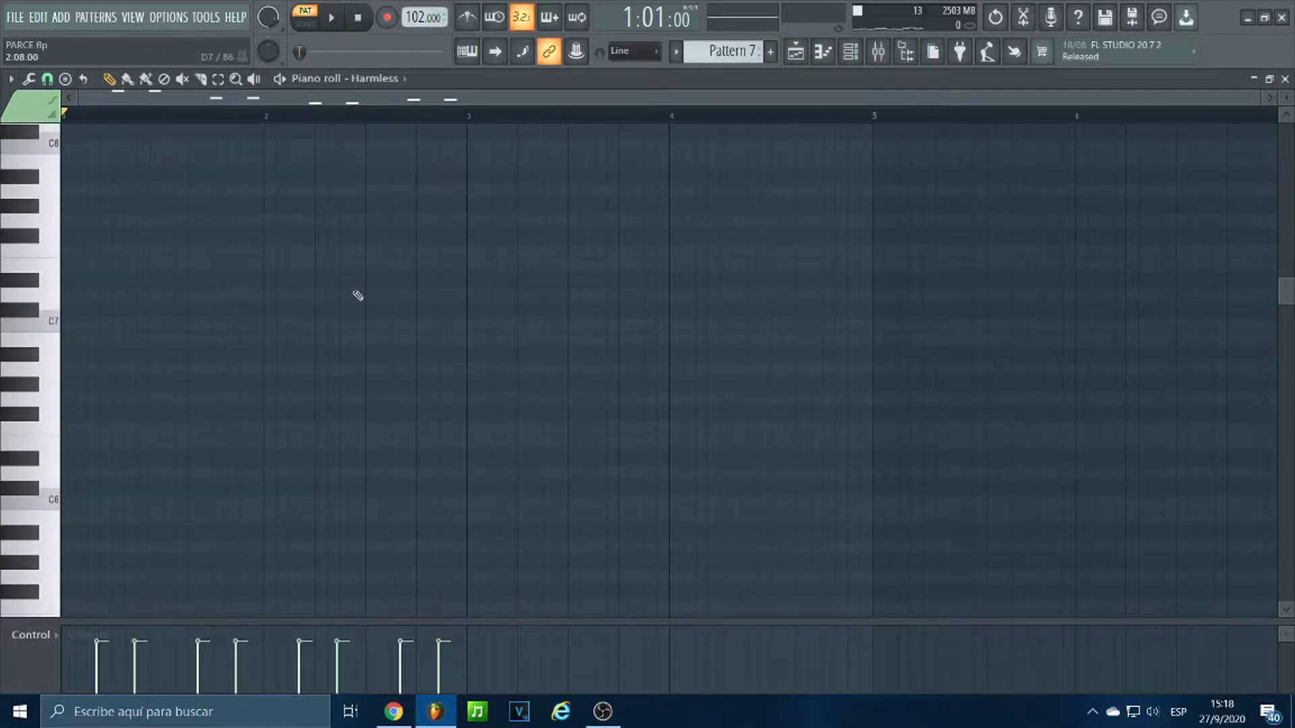
pyautogui.click(327, 18)
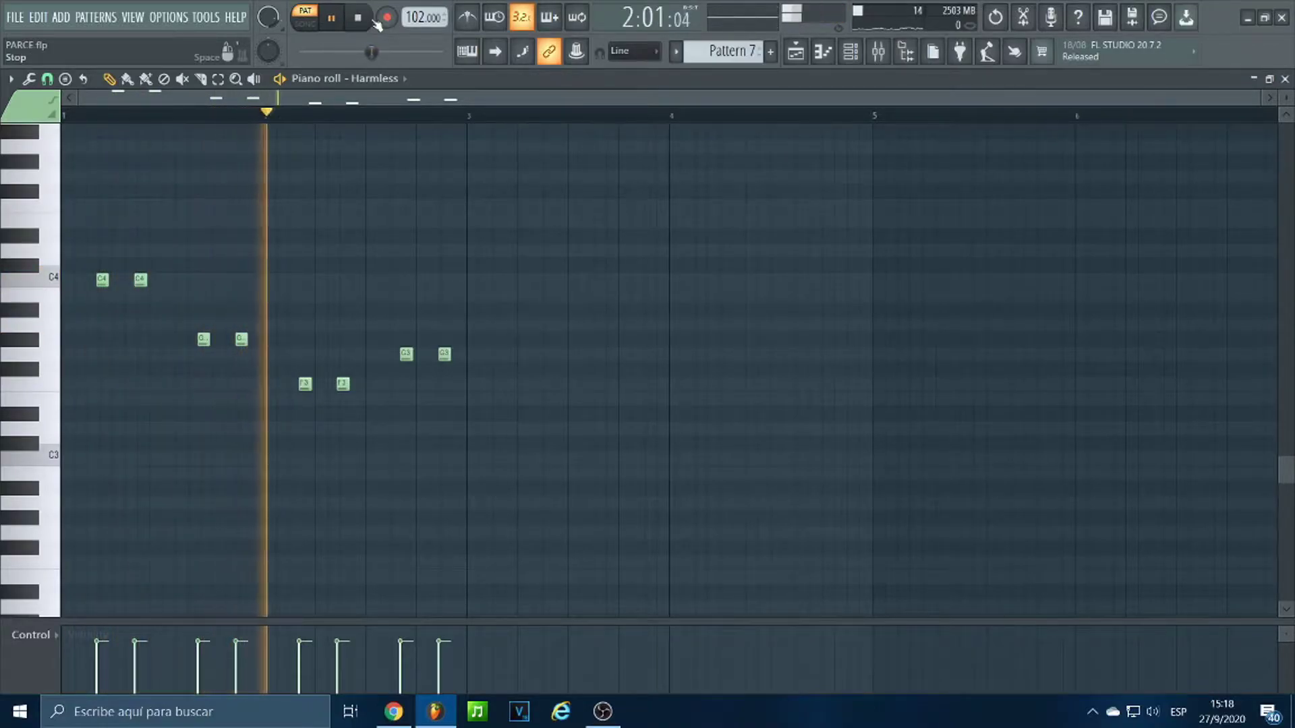
pyautogui.click(357, 18)
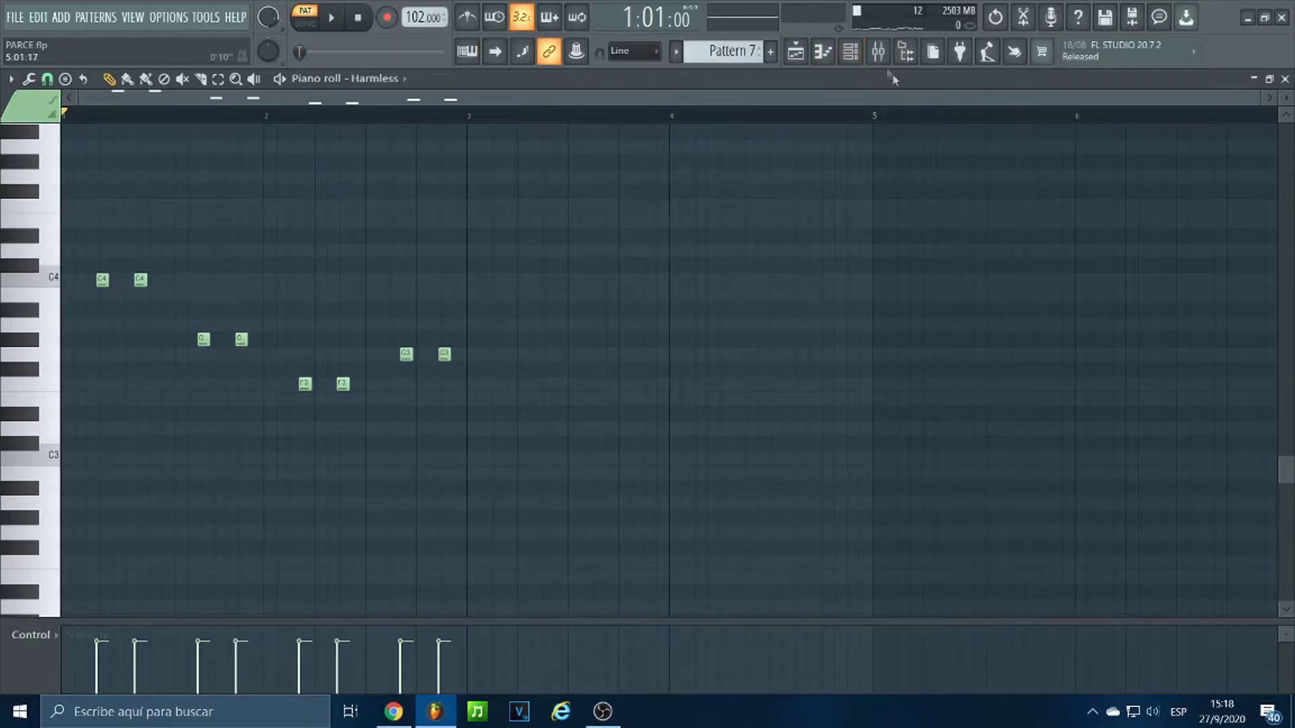
# Switch to Pattern 8, show its Harmless notes in the piano roll, play them and stop playback.
pyautogui.click(850, 51)
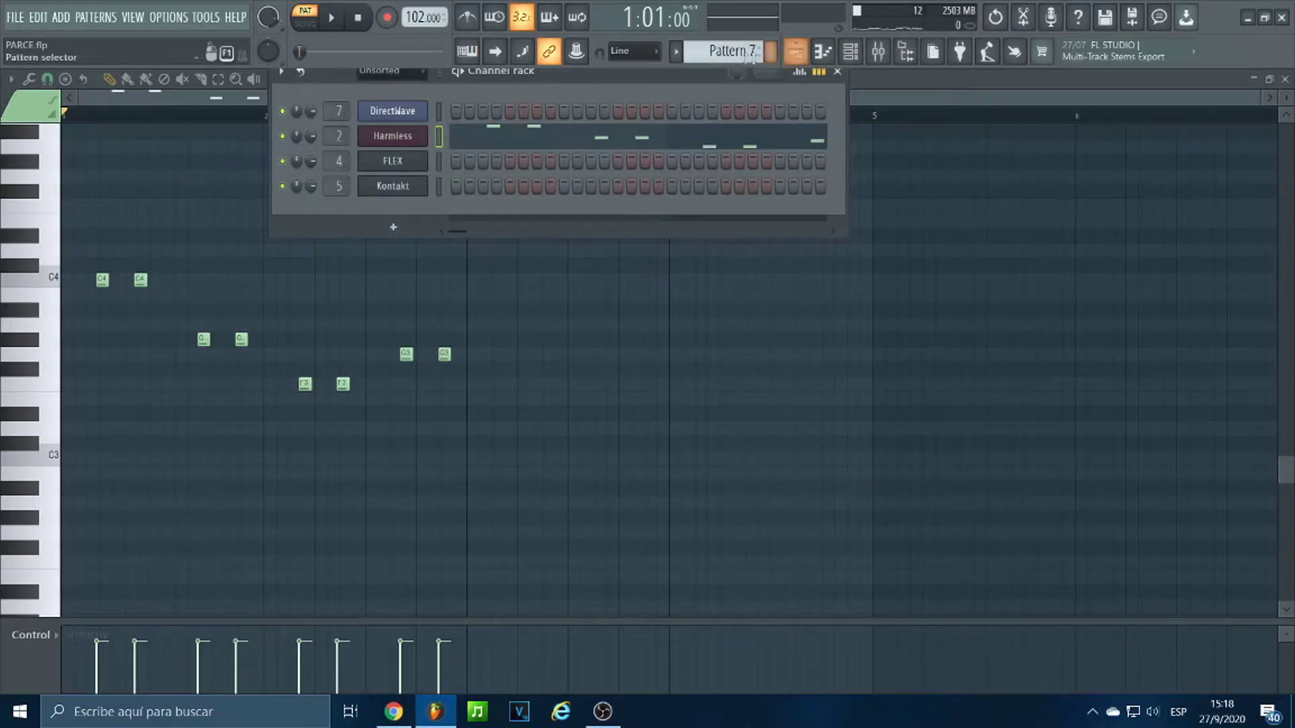
pyautogui.scroll(-1, 739, 54)
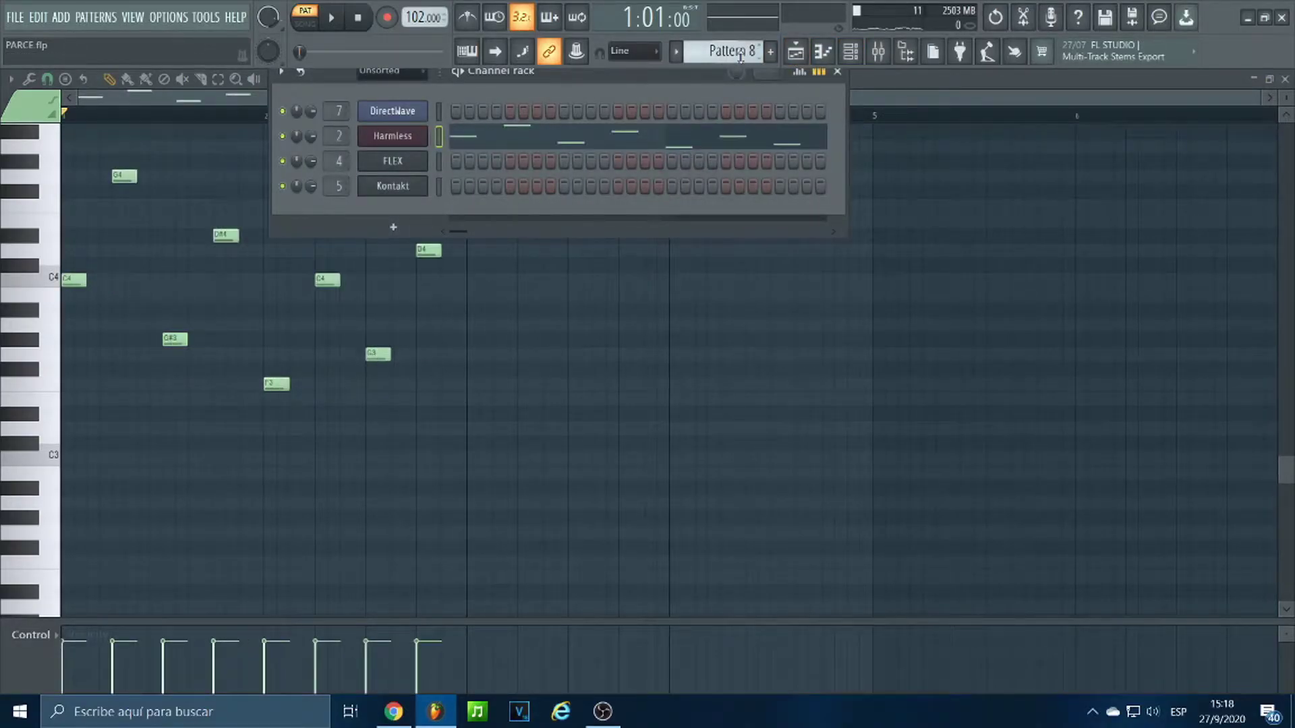
pyautogui.click(502, 143)
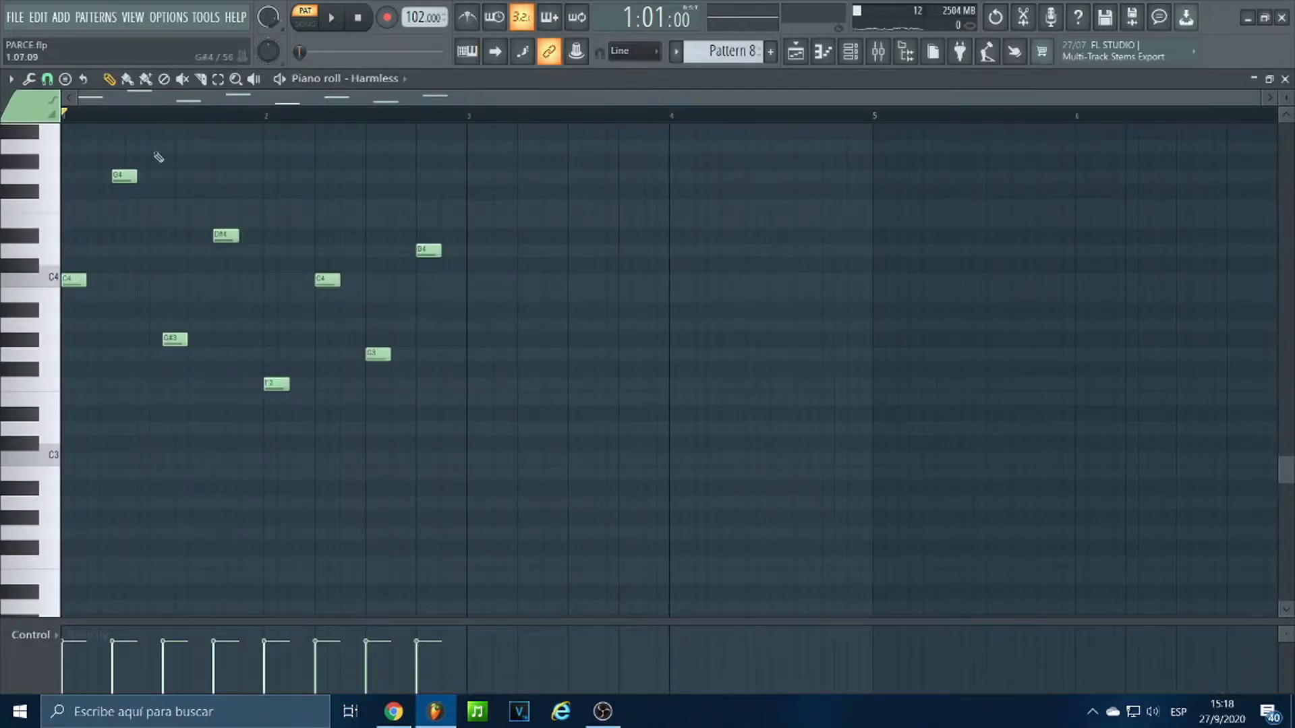
pyautogui.click(330, 20)
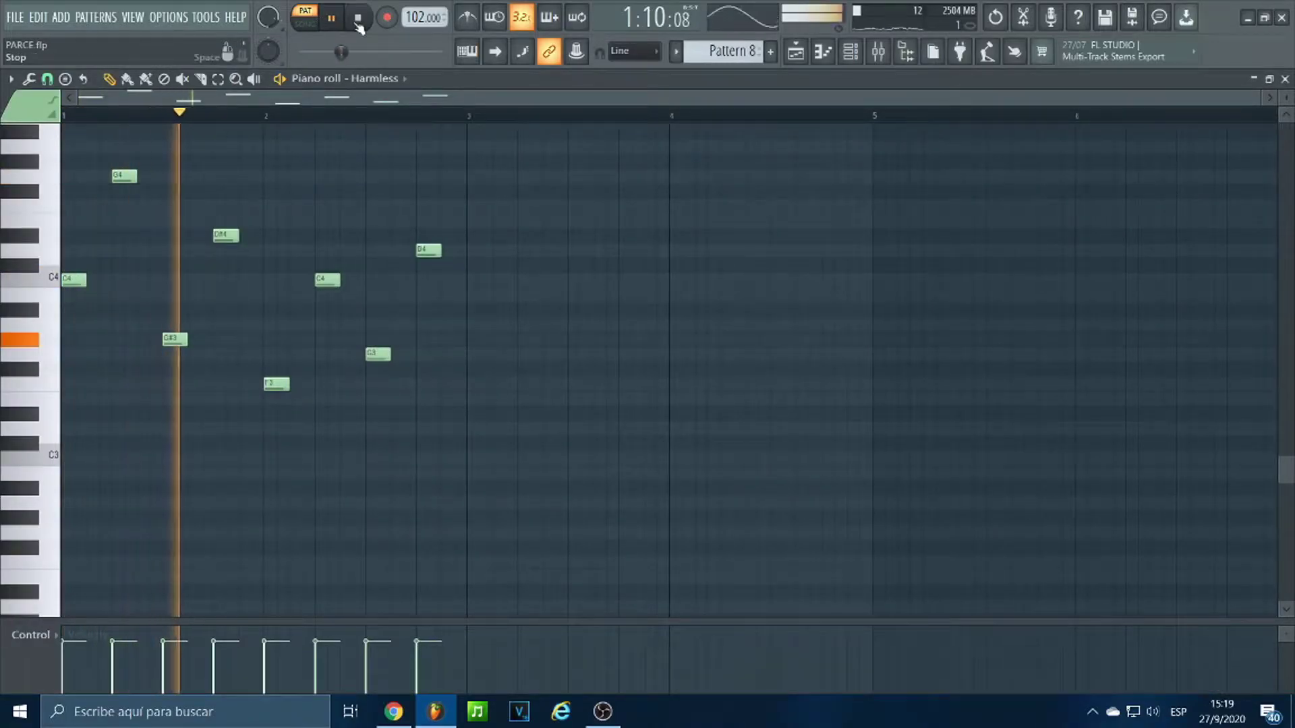
pyautogui.click(358, 20)
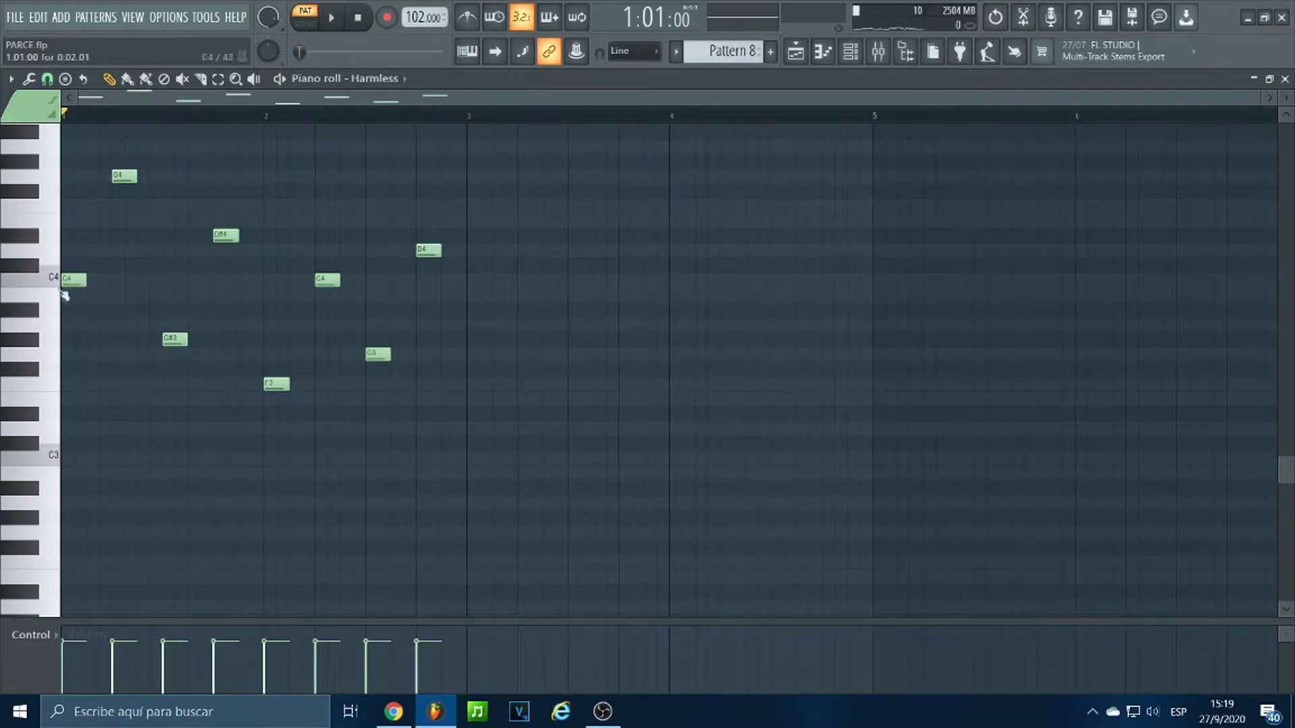
# Return to Pattern 1 and examine the full arrangement of pattern and audio clips in the playlist.
pyautogui.click(822, 50)
pyautogui.scroll(-1, 724, 50)
pyautogui.scroll(8, 725, 51)
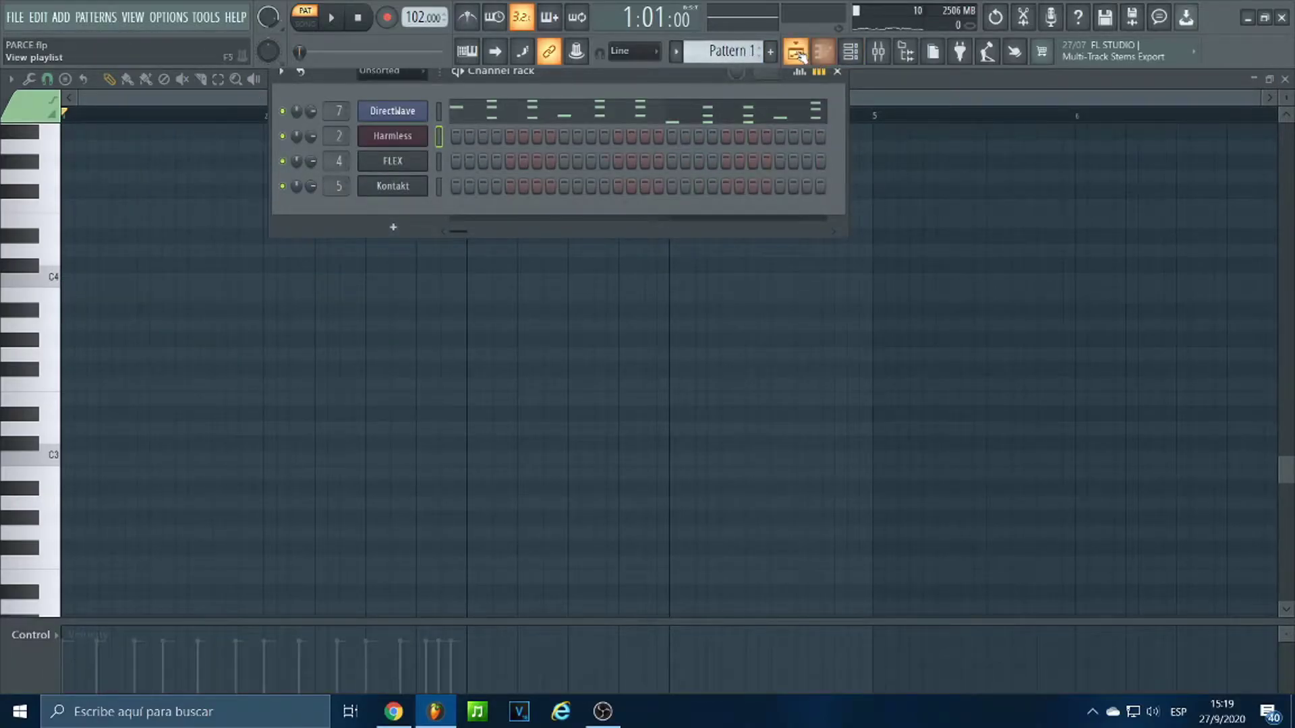
pyautogui.click(798, 53)
pyautogui.scroll(-4, 948, 187)
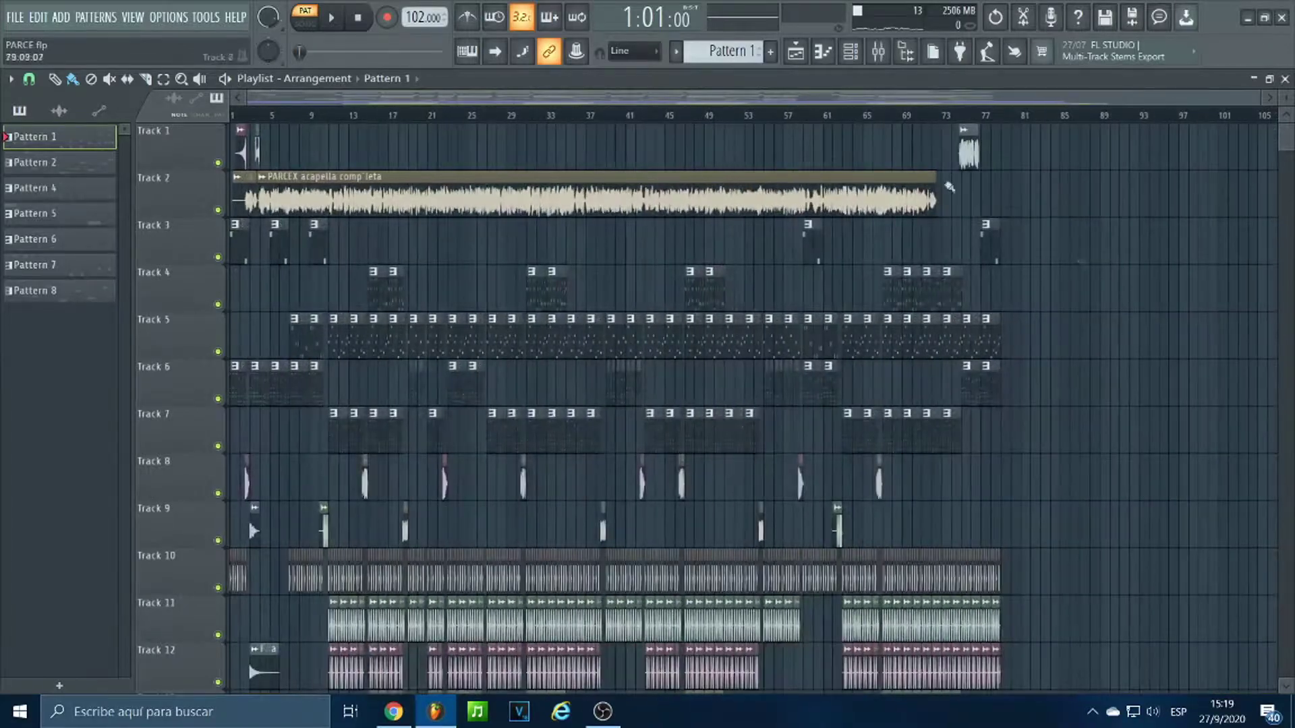
pyautogui.scroll(3, 742, 387)
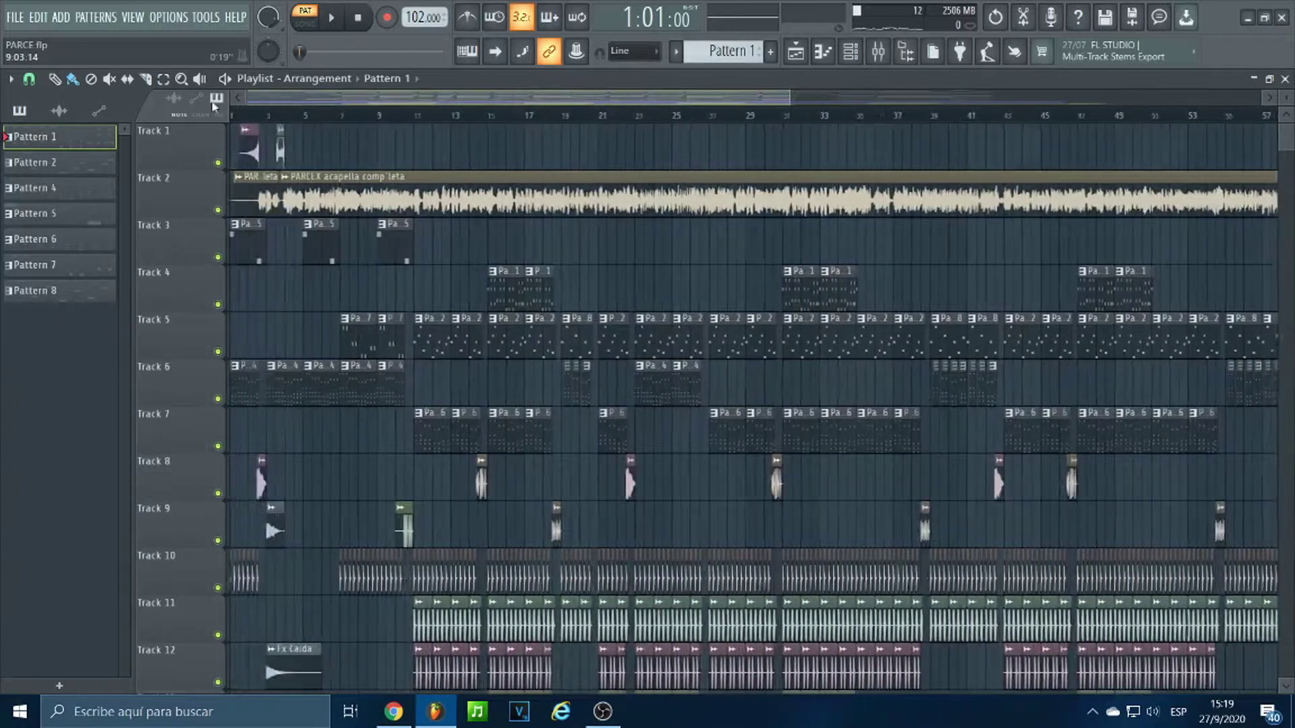
pyautogui.scroll(-1, 741, 388)
pyautogui.scroll(-3, 674, 385)
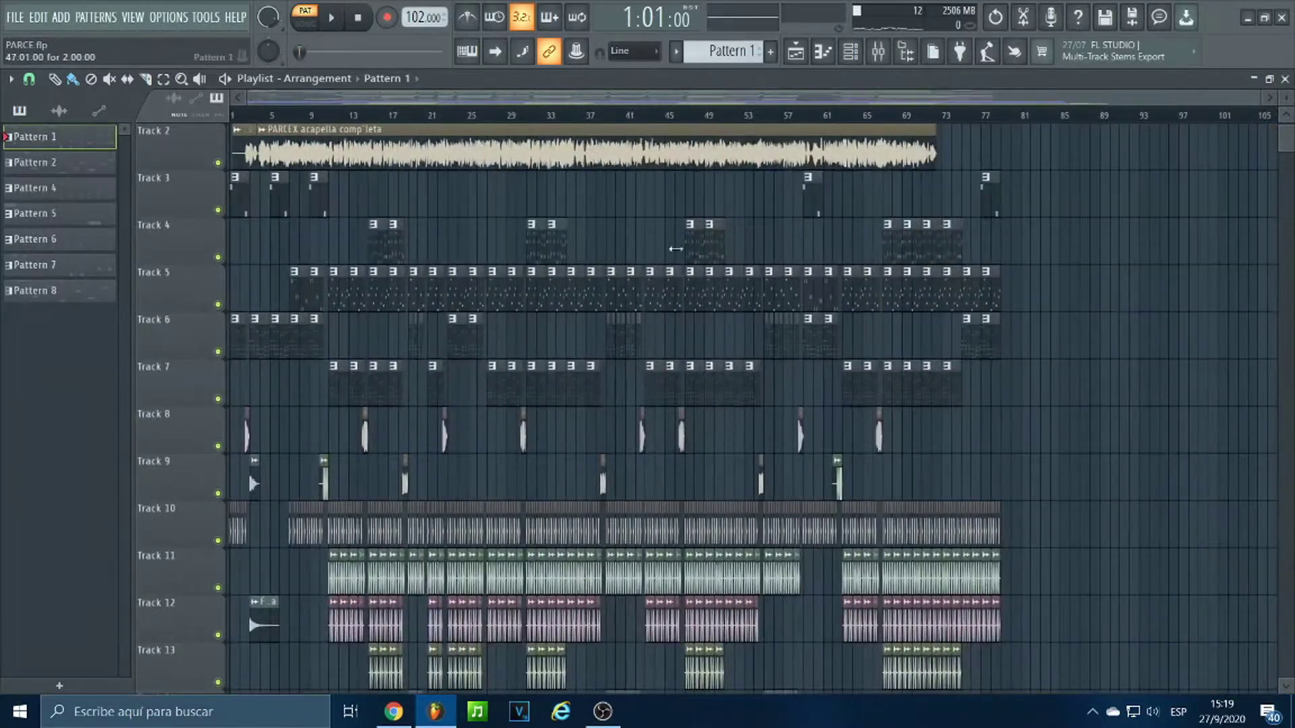
pyautogui.scroll(-4, 543, 378)
pyautogui.scroll(-2, 836, 416)
pyautogui.scroll(3, 816, 412)
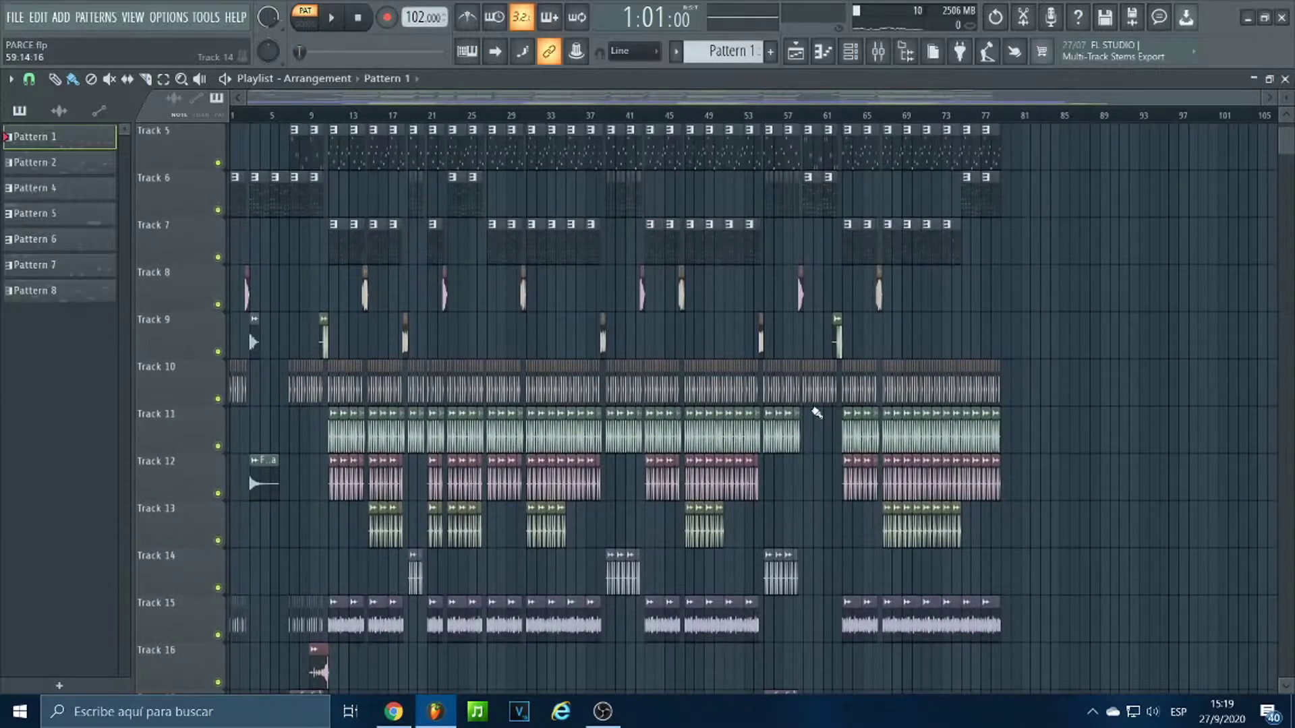
# Open the clap sample on Track 10 near the start of the playlist, audition it several times and close its settings.
pyautogui.scroll(5, 239, 140)
pyautogui.scroll(4, 240, 141)
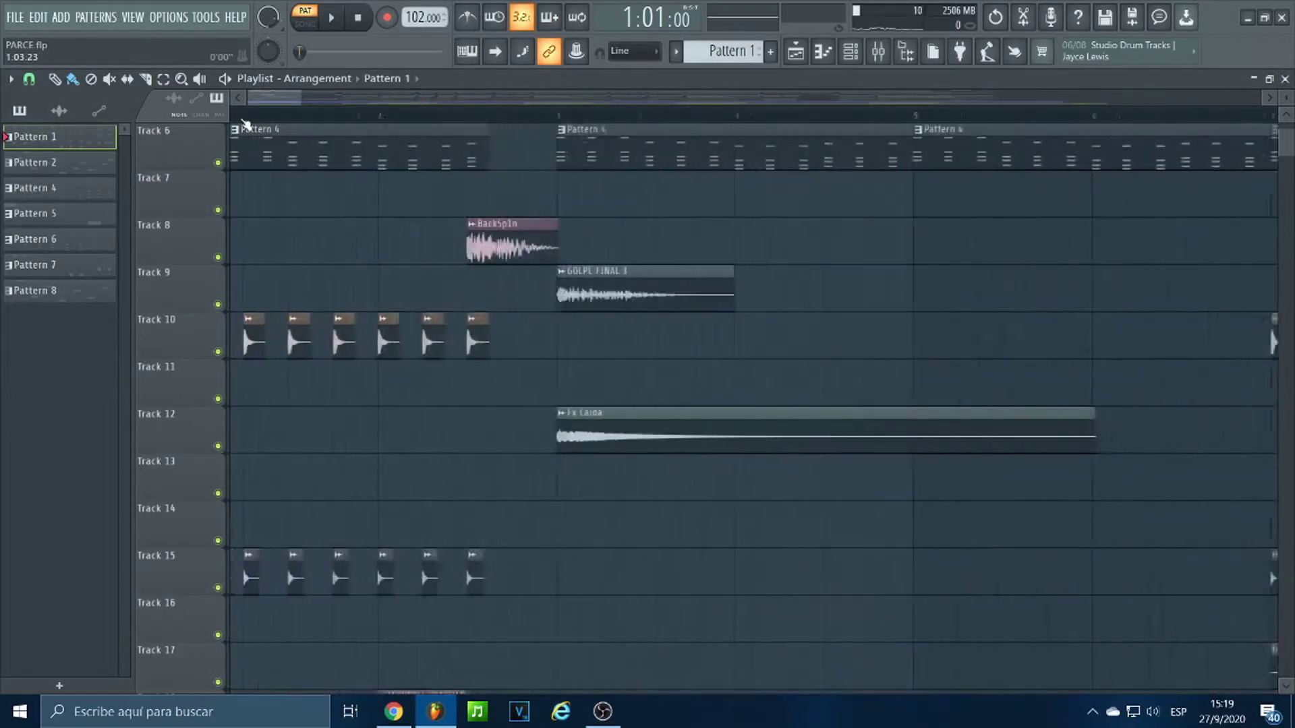
pyautogui.doubleClick(300, 337)
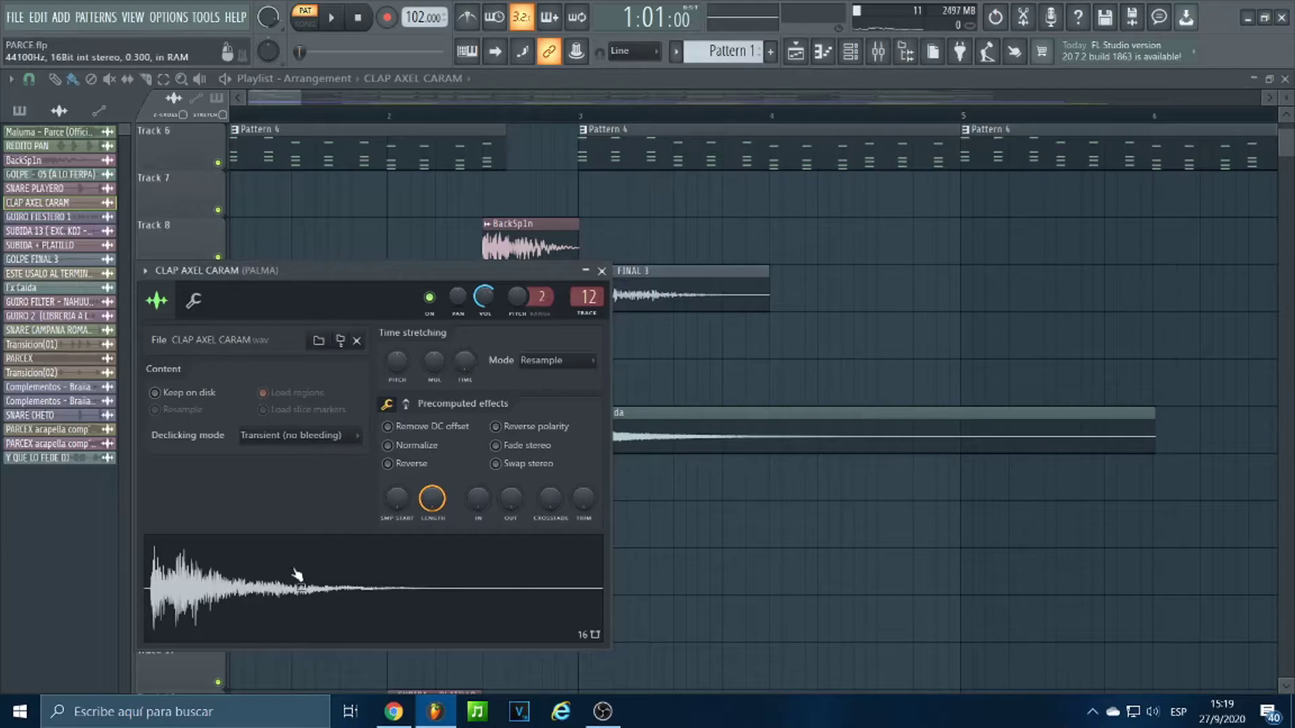
pyautogui.click(297, 575)
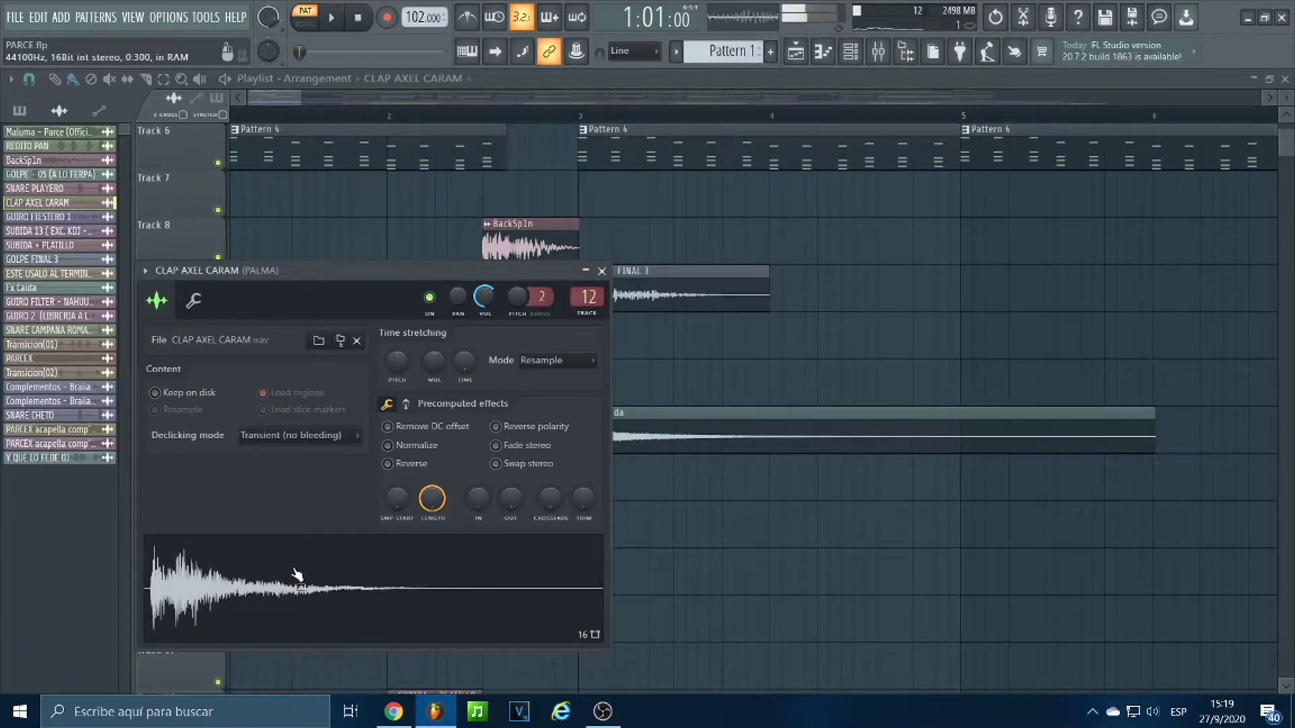
pyautogui.click(297, 574)
pyautogui.click(297, 574)
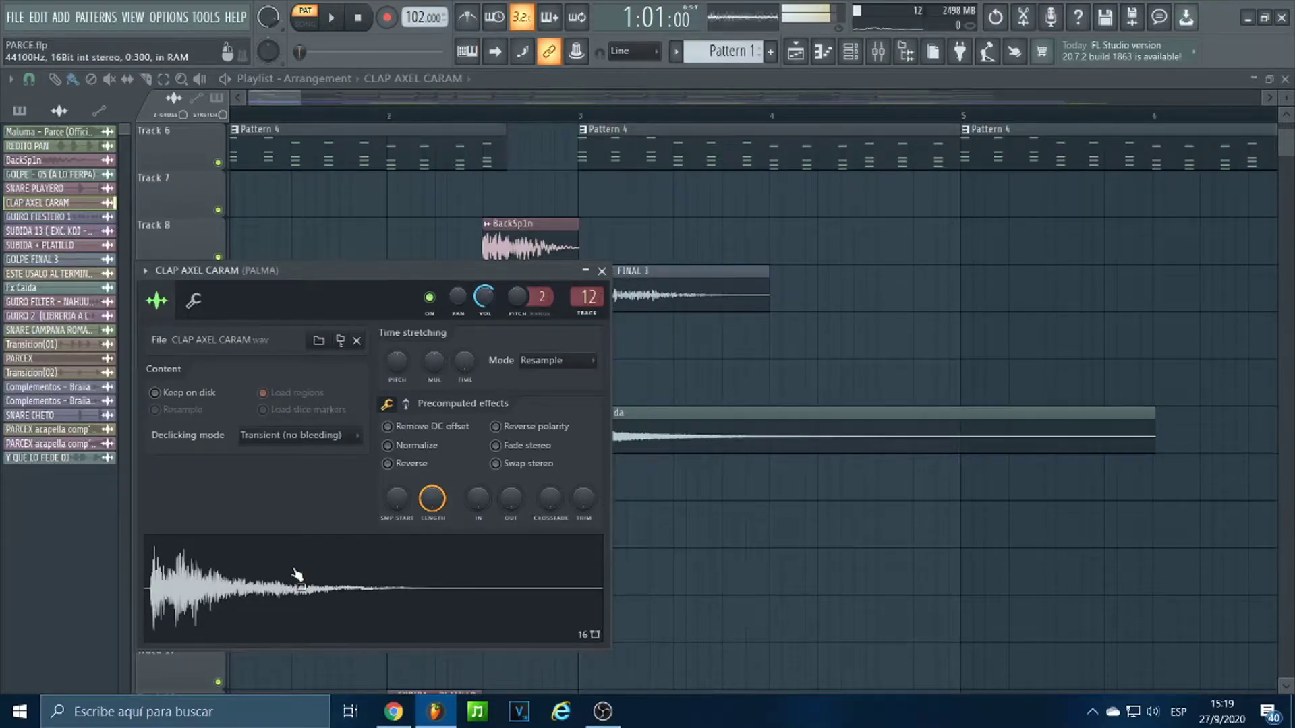
pyautogui.click(601, 271)
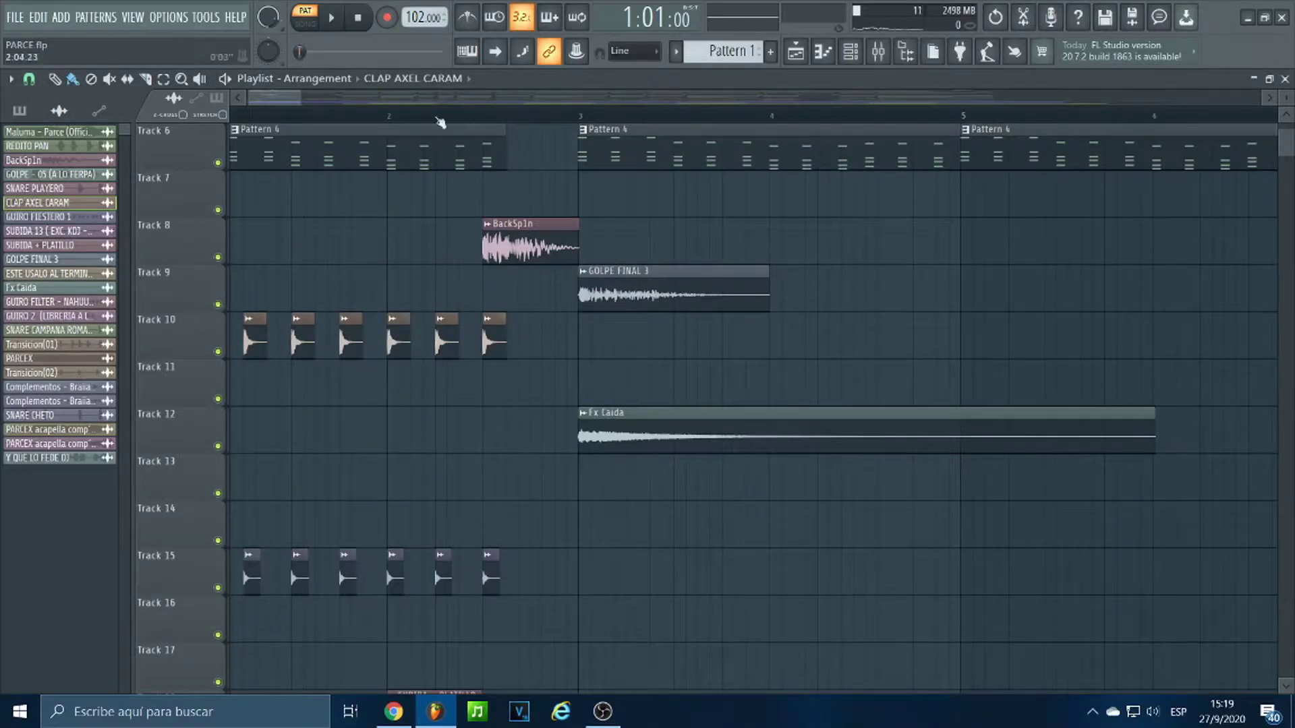
# Solo Track 10, play the clap from the start of the song, stop playback and unsolo the track.
pyautogui.moveTo(286, 103); pyautogui.dragTo(270, 102)
pyautogui.rightClick(218, 351)
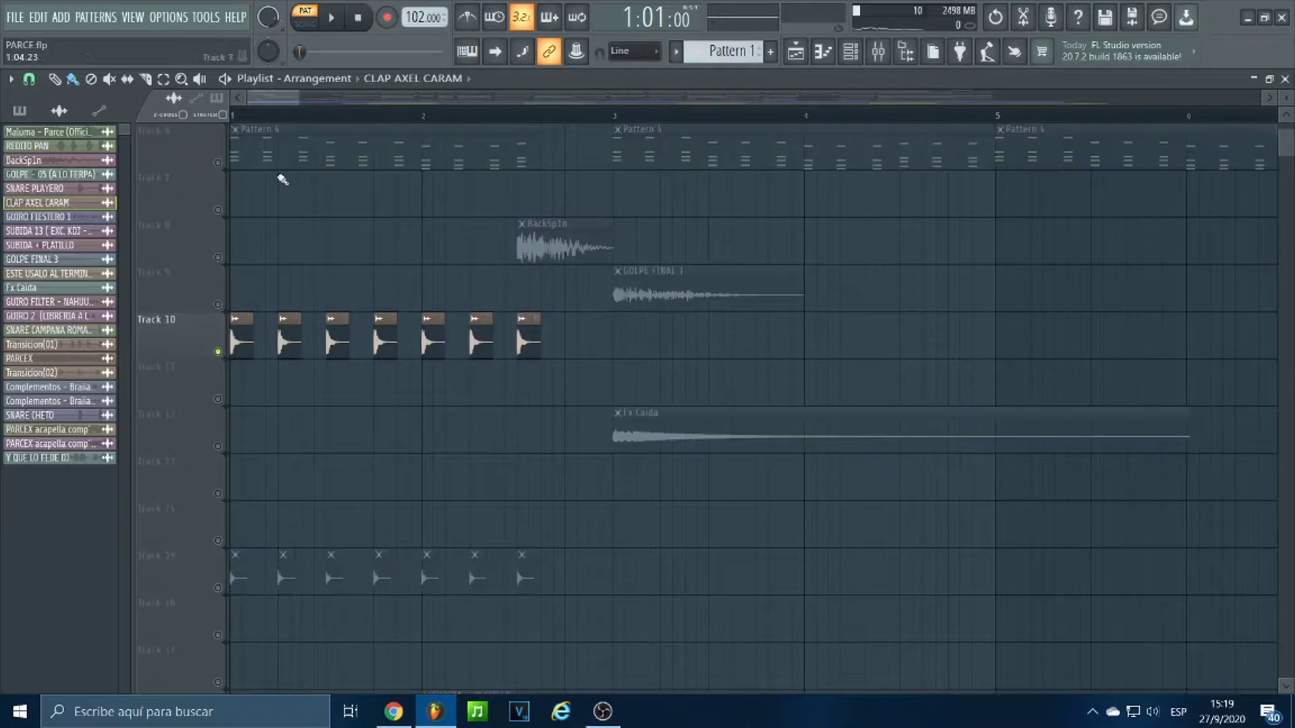
pyautogui.click(331, 17)
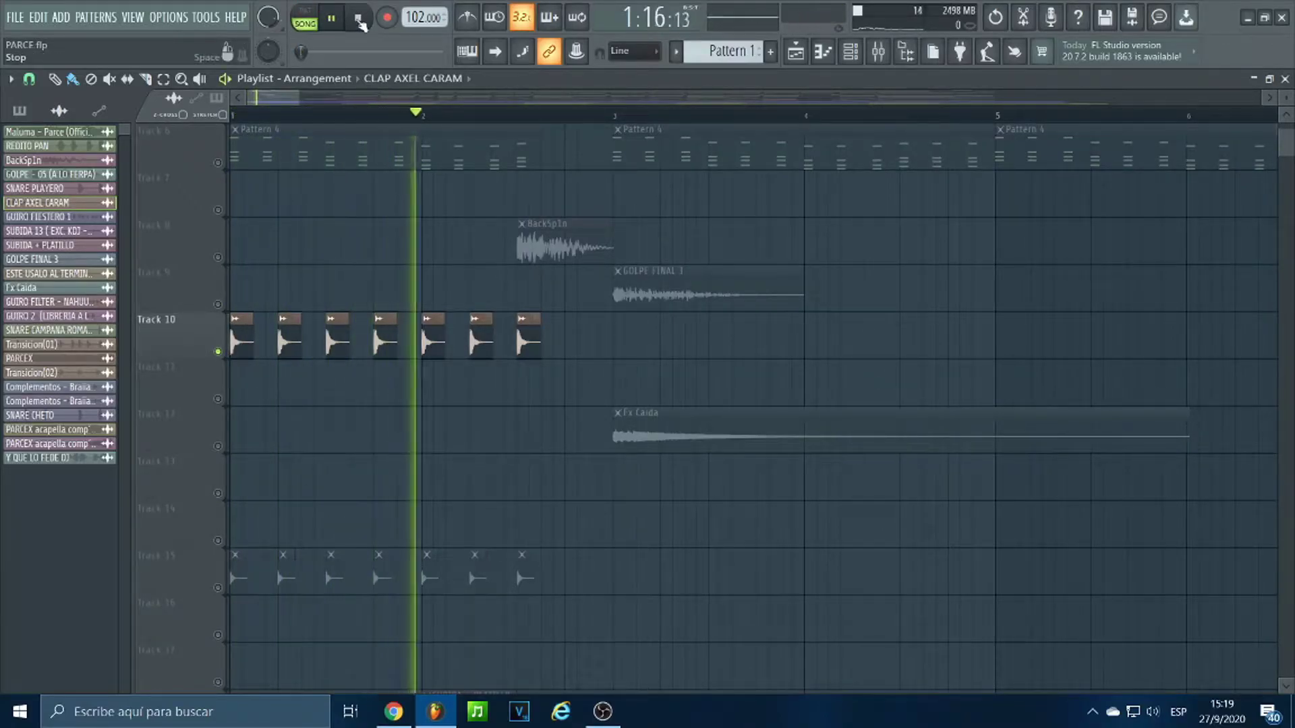
pyautogui.click(358, 17)
pyautogui.rightClick(218, 351)
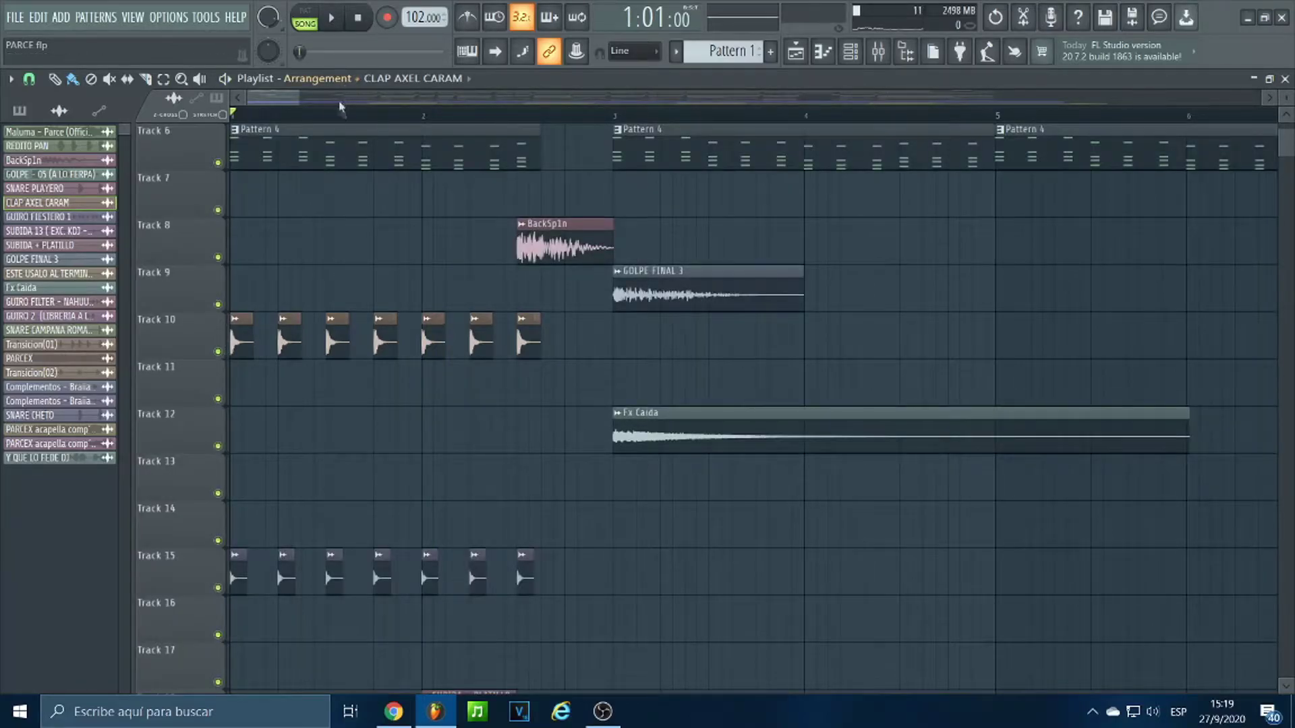
# Open the sample settings of the GOLPE - 05 (A LO FERPA) kick clip at bar 11 on Track 11.
pyautogui.scroll(-6, 491, 120)
pyautogui.scroll(8, 491, 120)
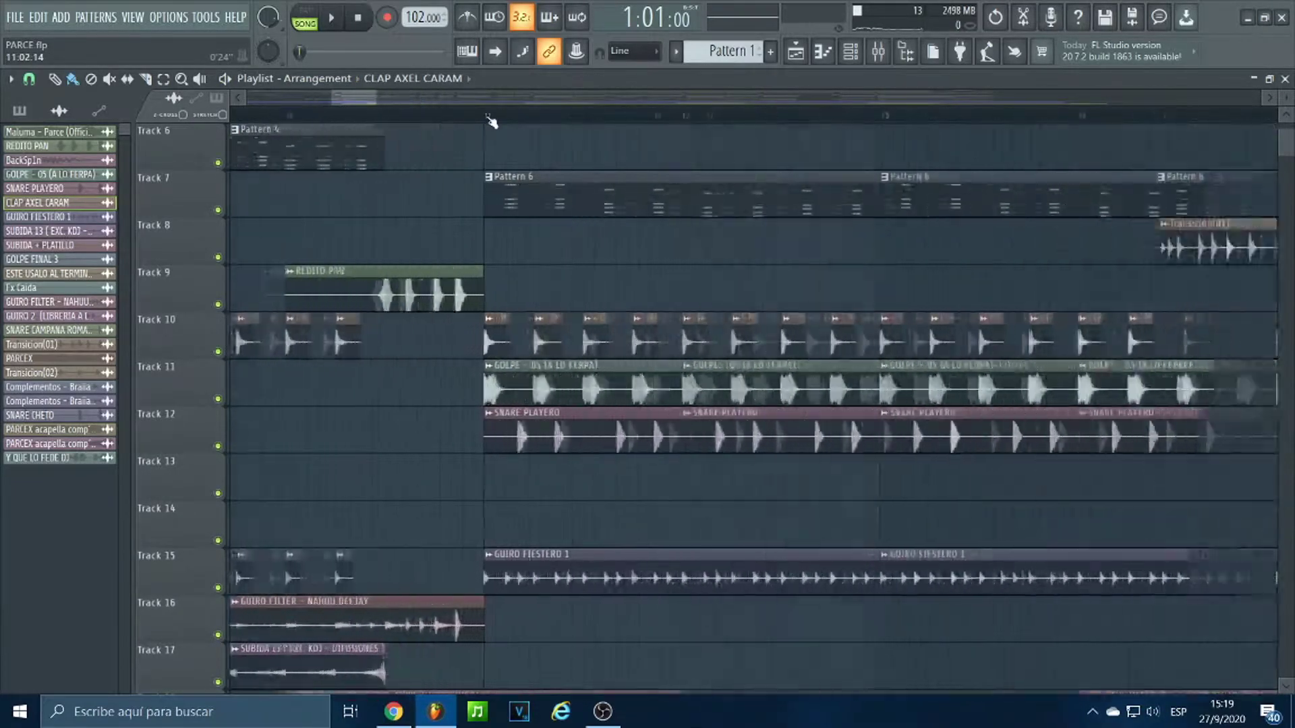
pyautogui.click(588, 379)
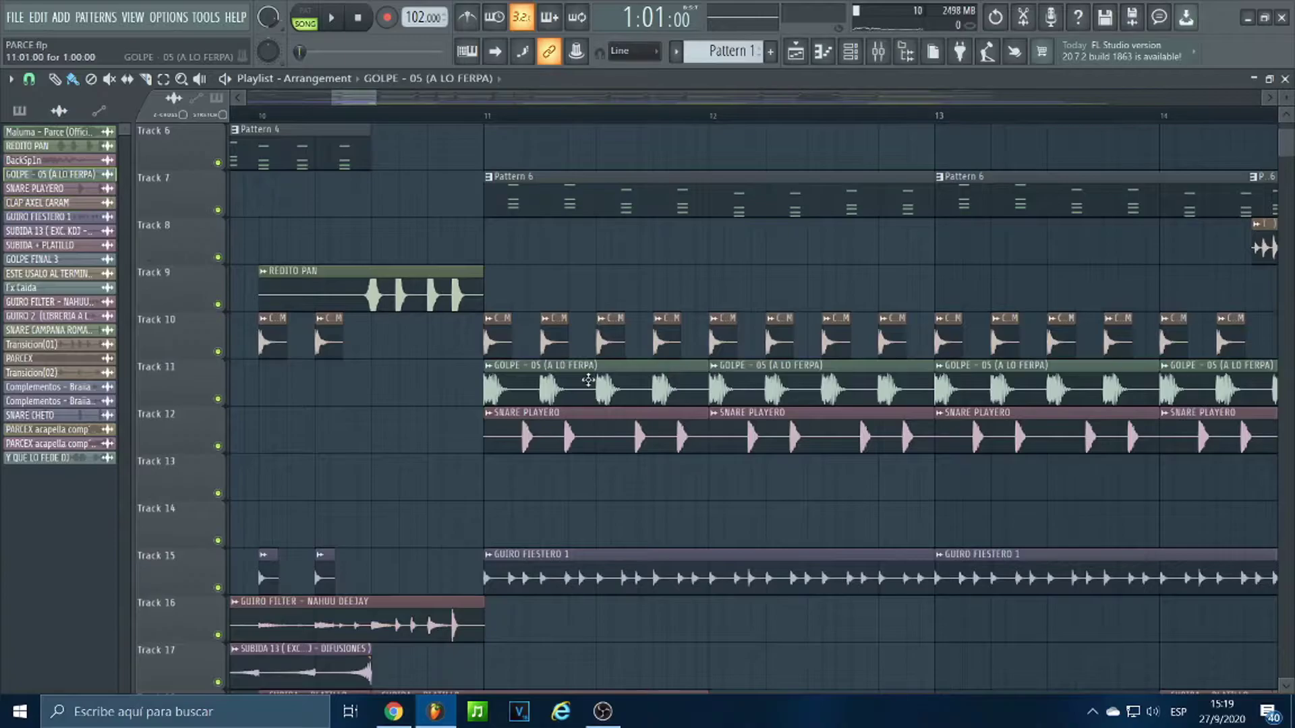
pyautogui.doubleClick(588, 379)
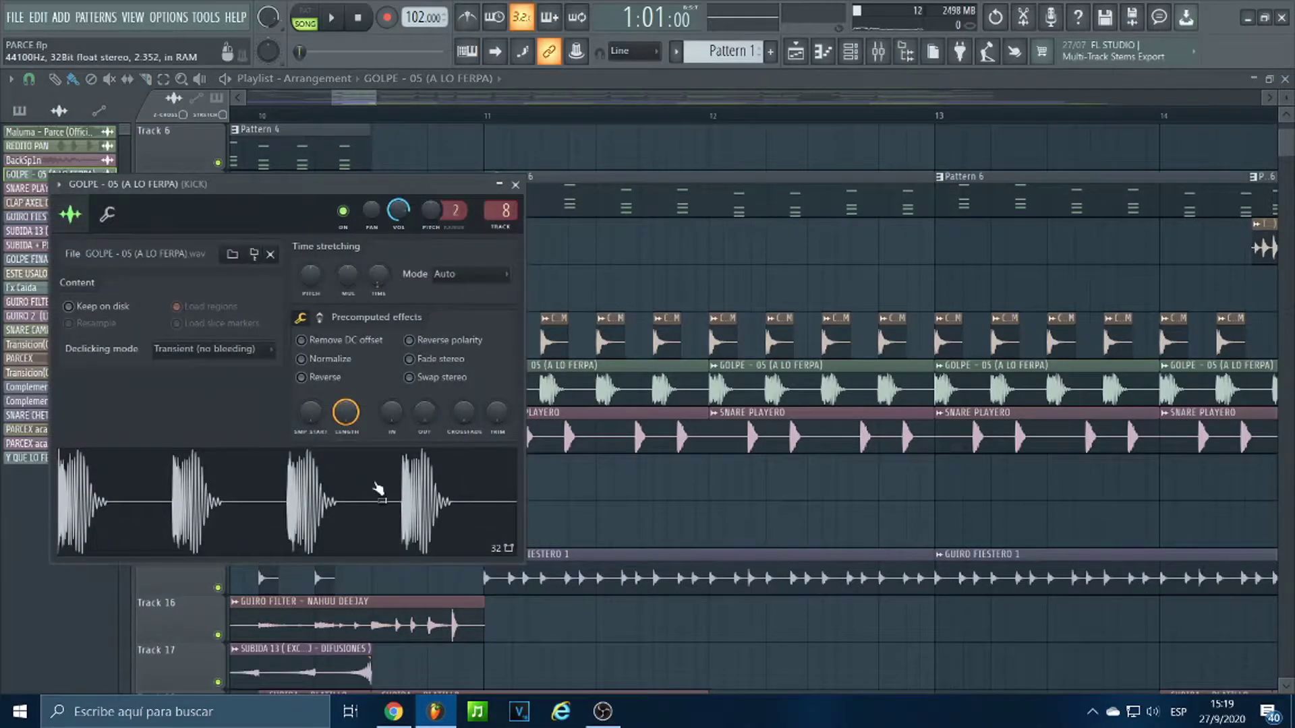
# Close the kick sample's settings, inspect the SNARE PLAYERO sample at bar 11 on Track 12 and close it.
pyautogui.click(515, 184)
pyautogui.click(519, 439)
pyautogui.doubleClick(519, 440)
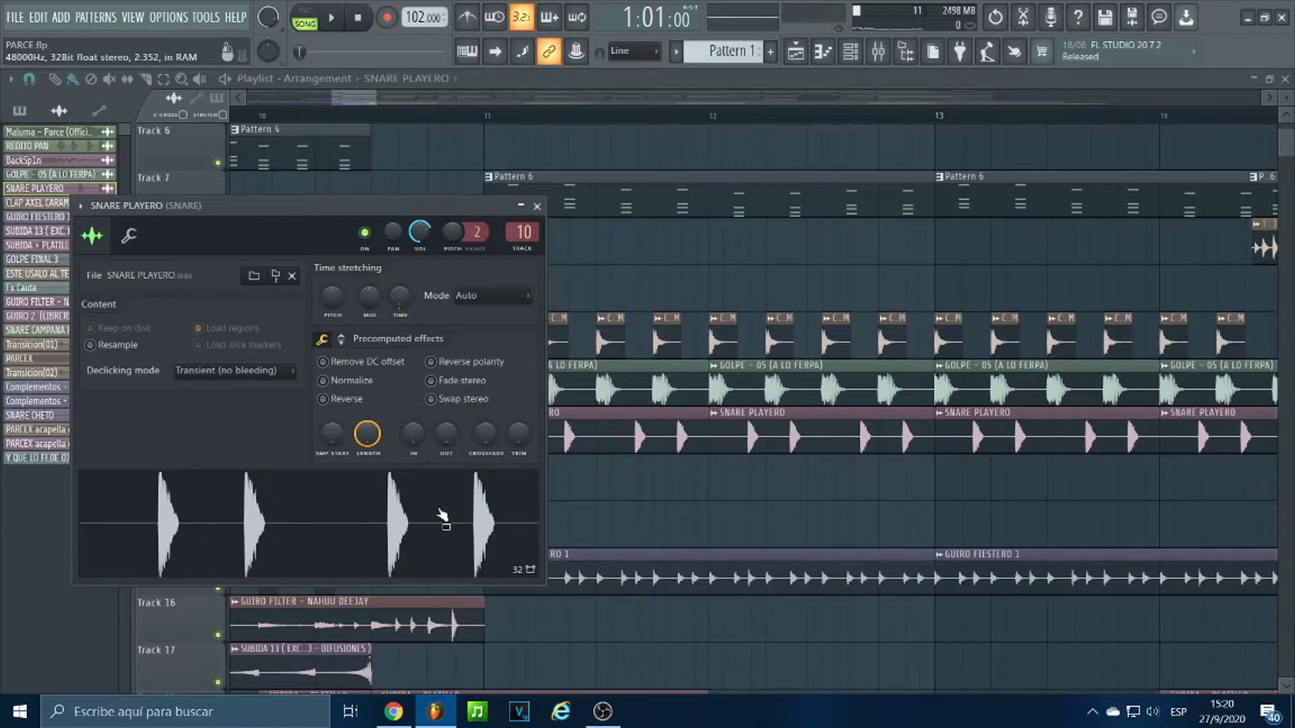
pyautogui.click(537, 206)
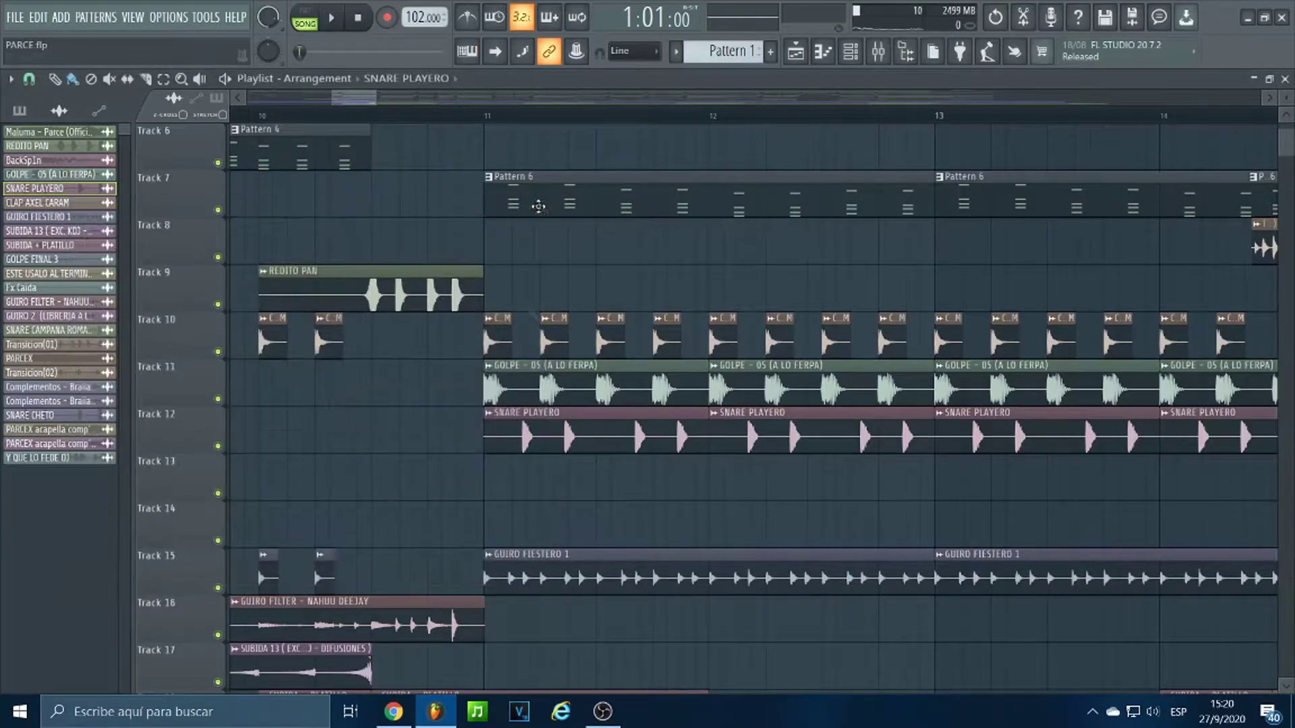
# Open the GUIRO FIESTERO 1 sample at bar 11 on Track 15, inspect its waveform and close its settings.
pyautogui.click(551, 579)
pyautogui.doubleClick(552, 579)
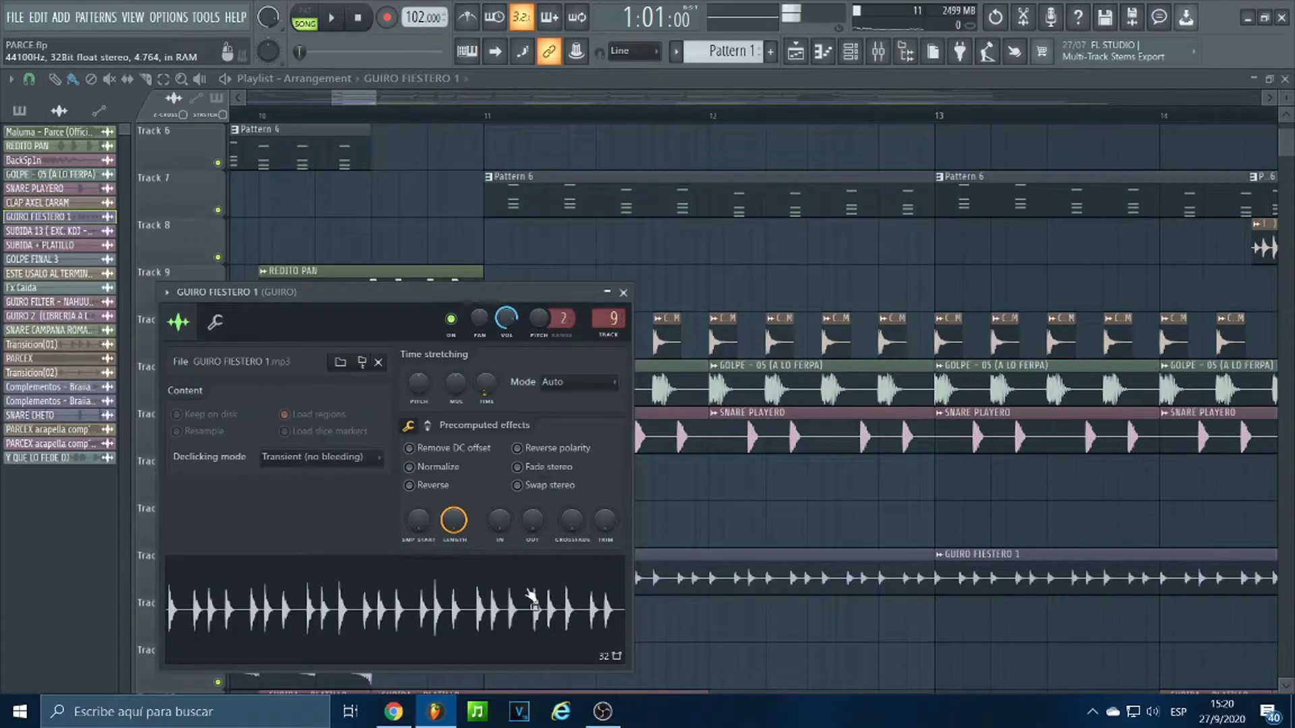
pyautogui.click(623, 293)
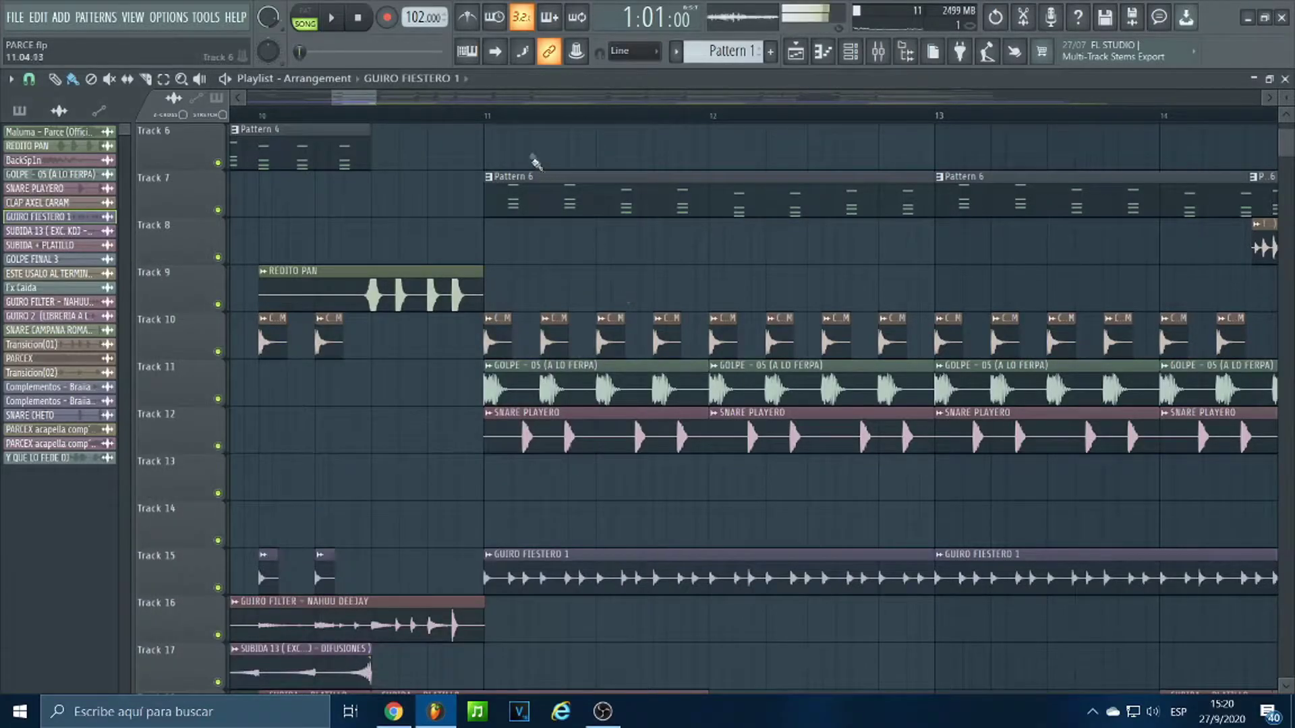
# Open the GUIRO FILTER sample before bar 11 on Track 16, inspect its waveform and close its settings.
pyautogui.keyDown('ctrl'); pyautogui.scroll(-3, 513, 143); pyautogui.keyUp('ctrl')
pyautogui.scroll(-1, 512, 143)
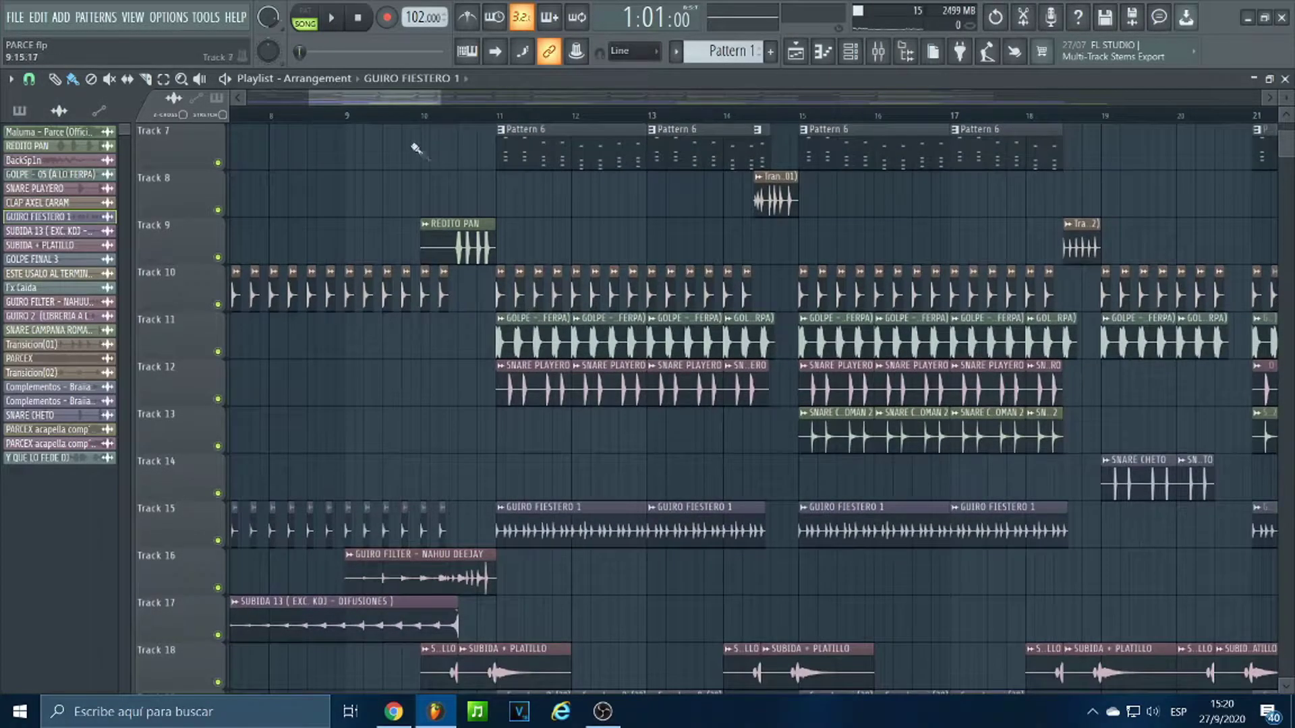
pyautogui.keyDown('ctrl'); pyautogui.scroll(3, 415, 150); pyautogui.keyUp('ctrl')
pyautogui.doubleClick(511, 593)
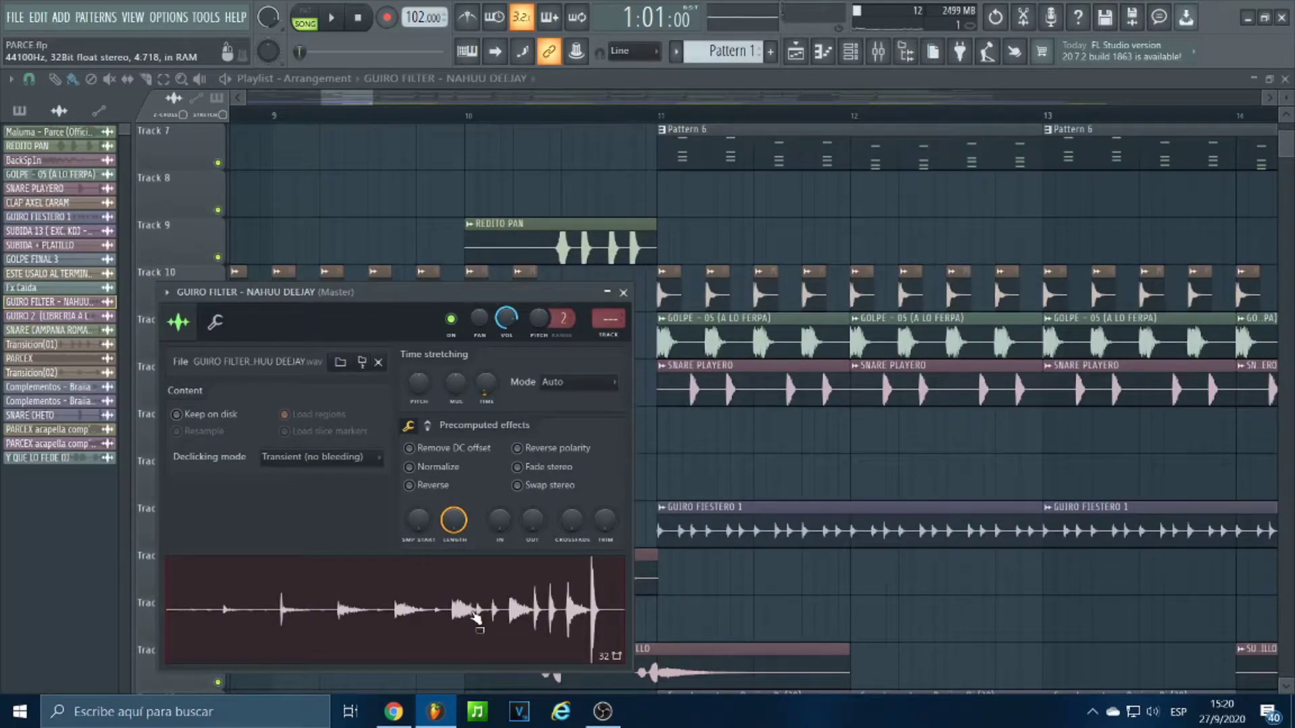
pyautogui.click(623, 294)
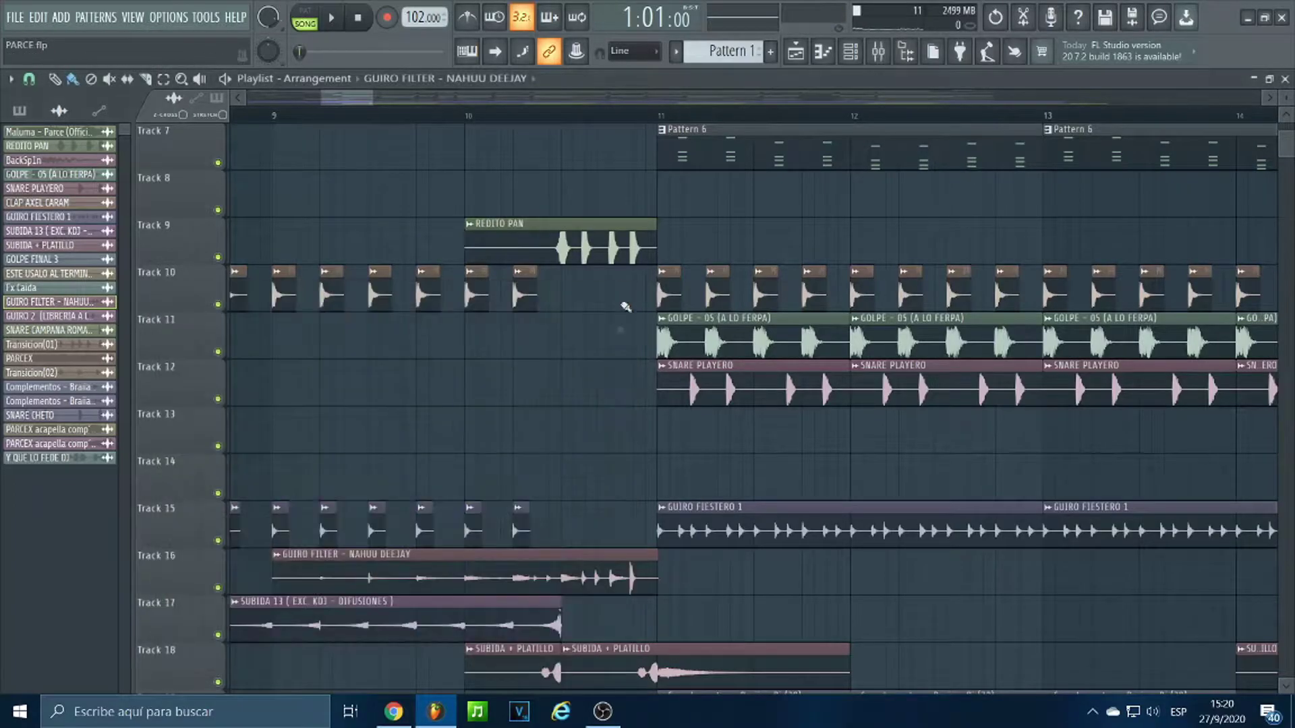
# Audition the SUBIDA + PLATILLO sample on Track 18, inspect the SUBIDA 13 riser on Track 17 and close both.
pyautogui.scroll(-2, 613, 454)
pyautogui.doubleClick(512, 573)
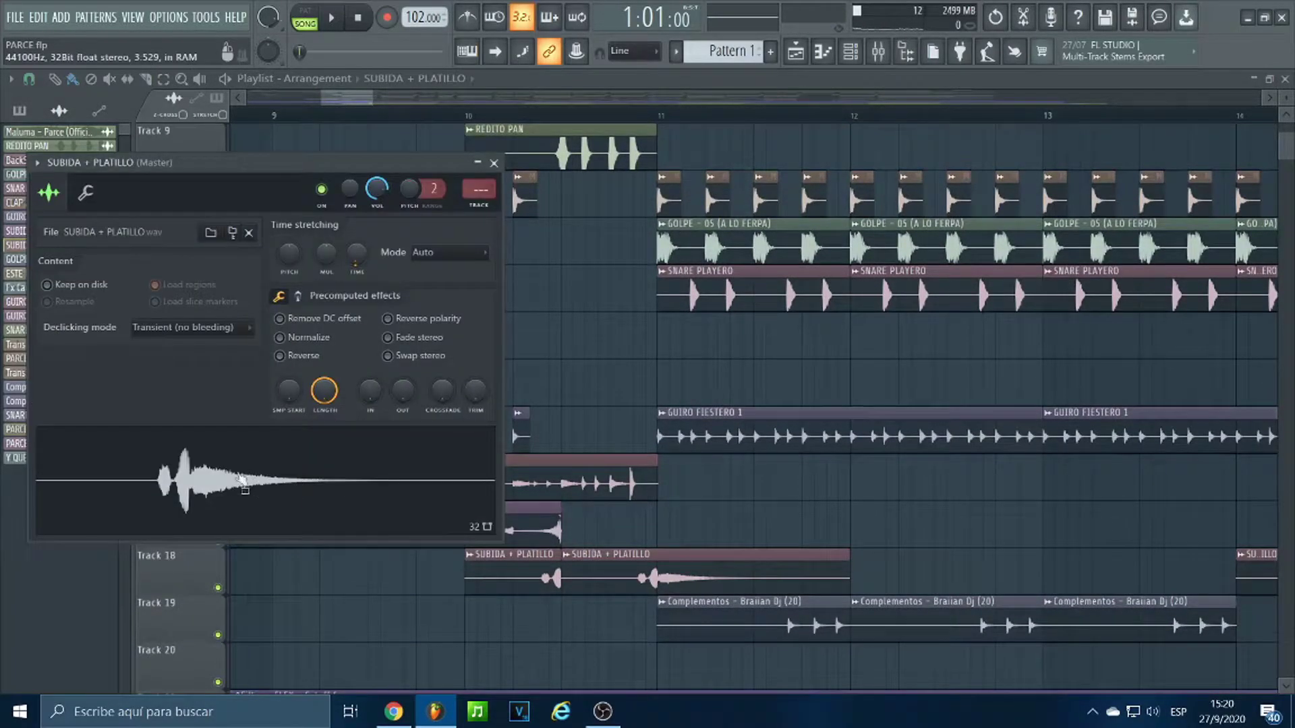
pyautogui.click(308, 486)
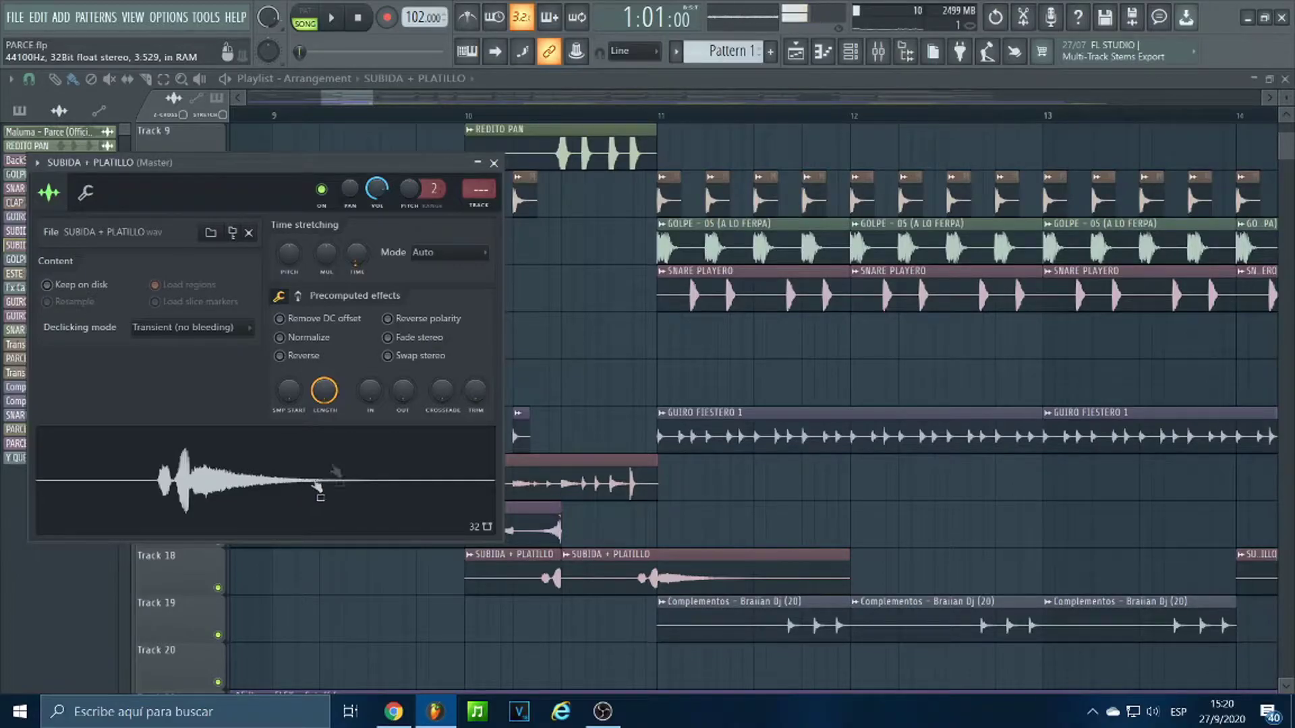
pyautogui.click(494, 164)
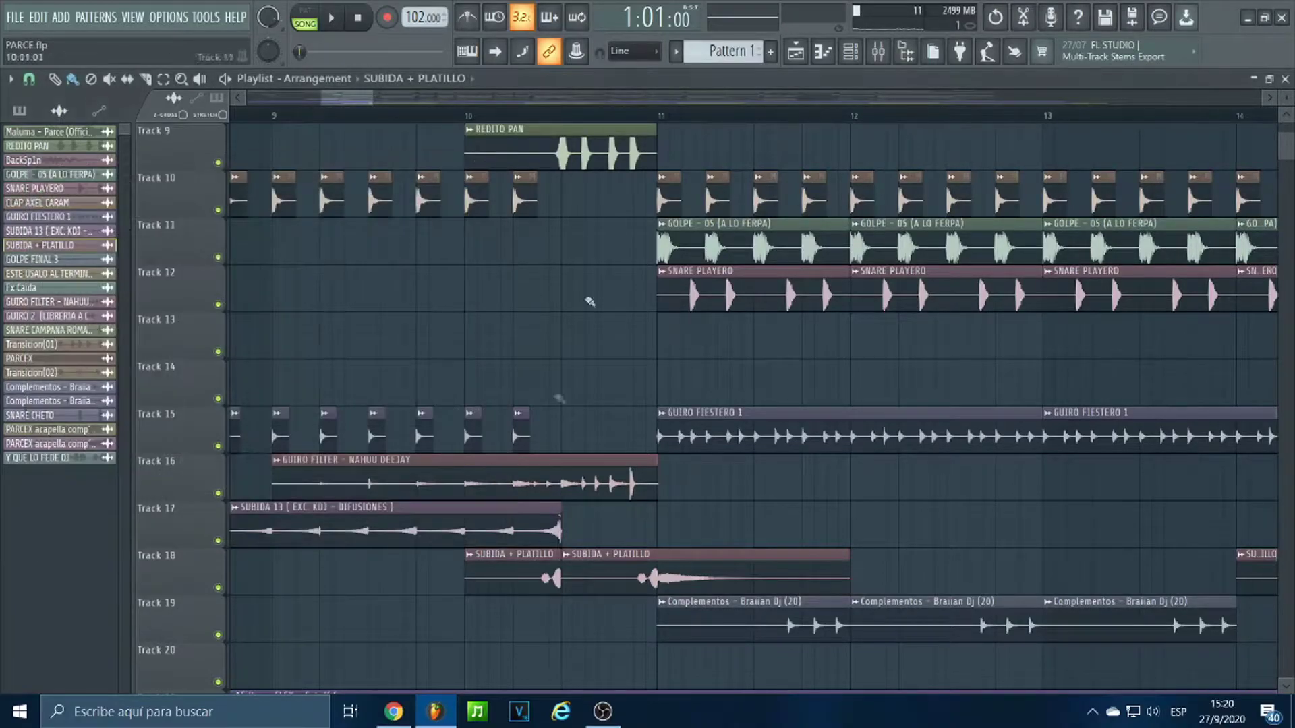
pyautogui.doubleClick(377, 538)
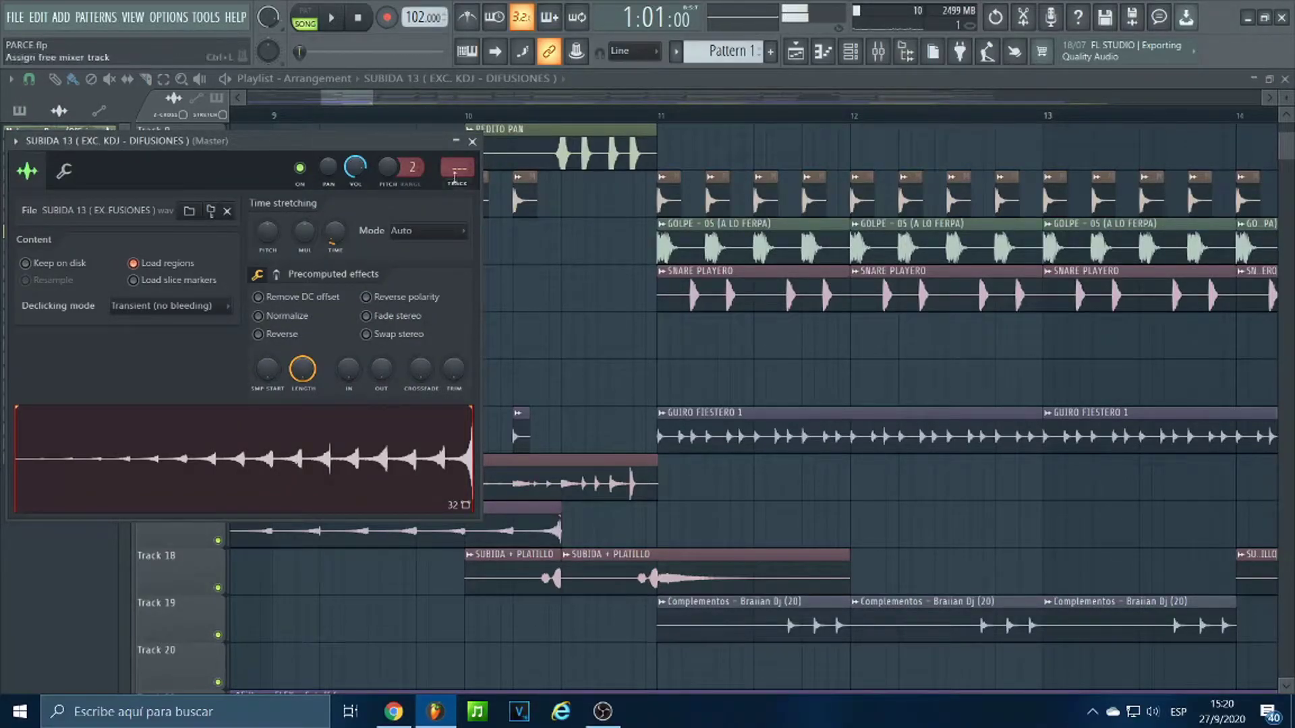
pyautogui.click(472, 141)
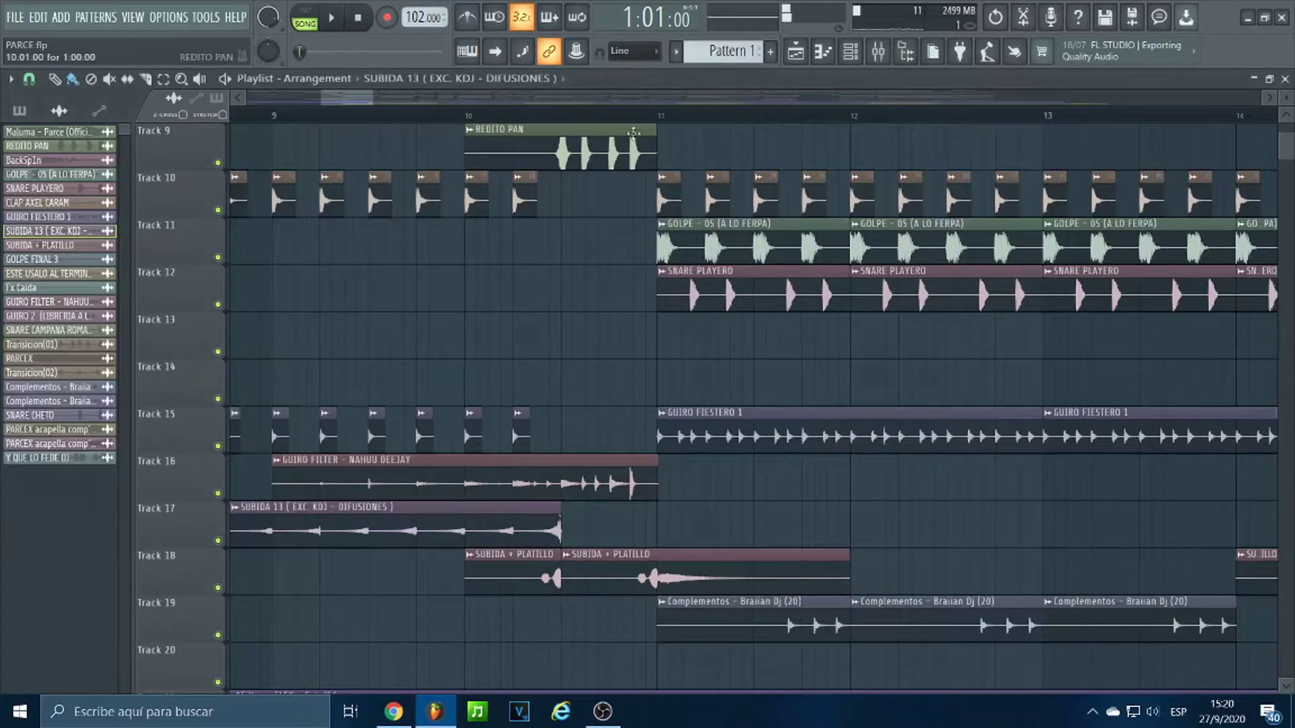
# Open the Complementos (20) percussion sample at bar 11 on Track 19, inspect its waveform and close its settings.
pyautogui.scroll(-2, 545, 125)
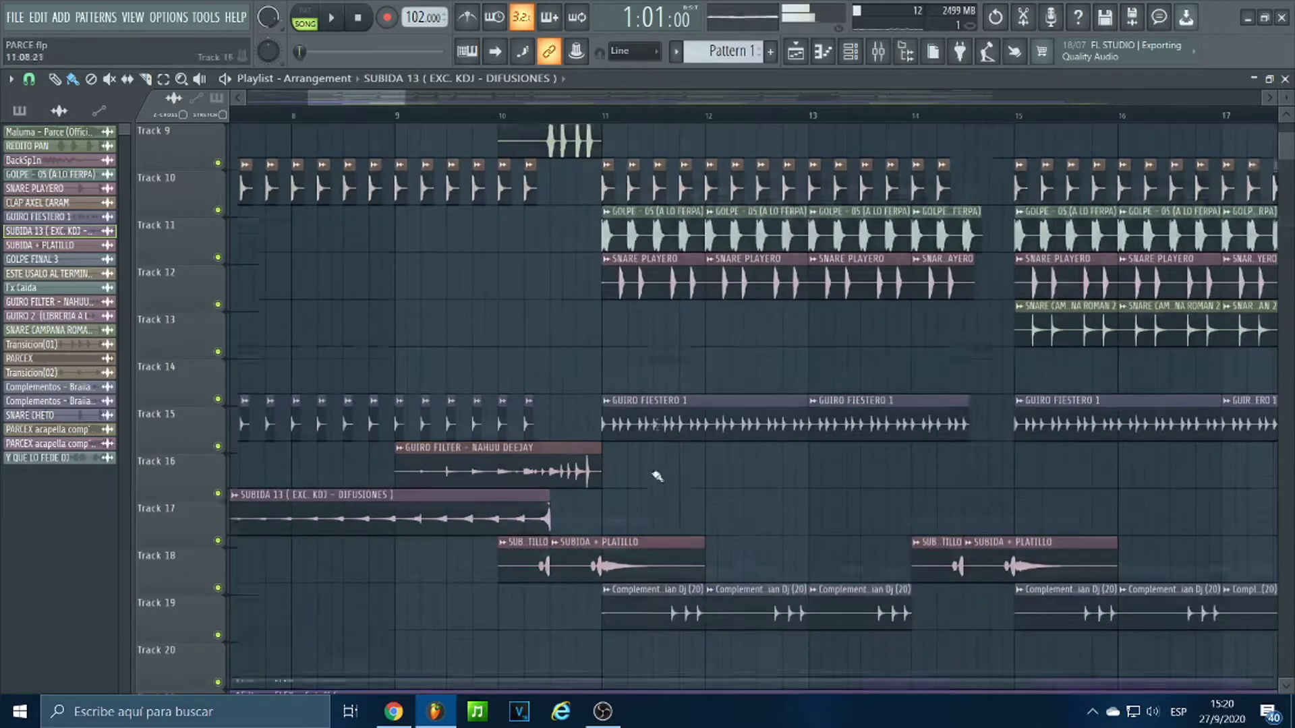
pyautogui.scroll(-2, 659, 476)
pyautogui.doubleClick(664, 522)
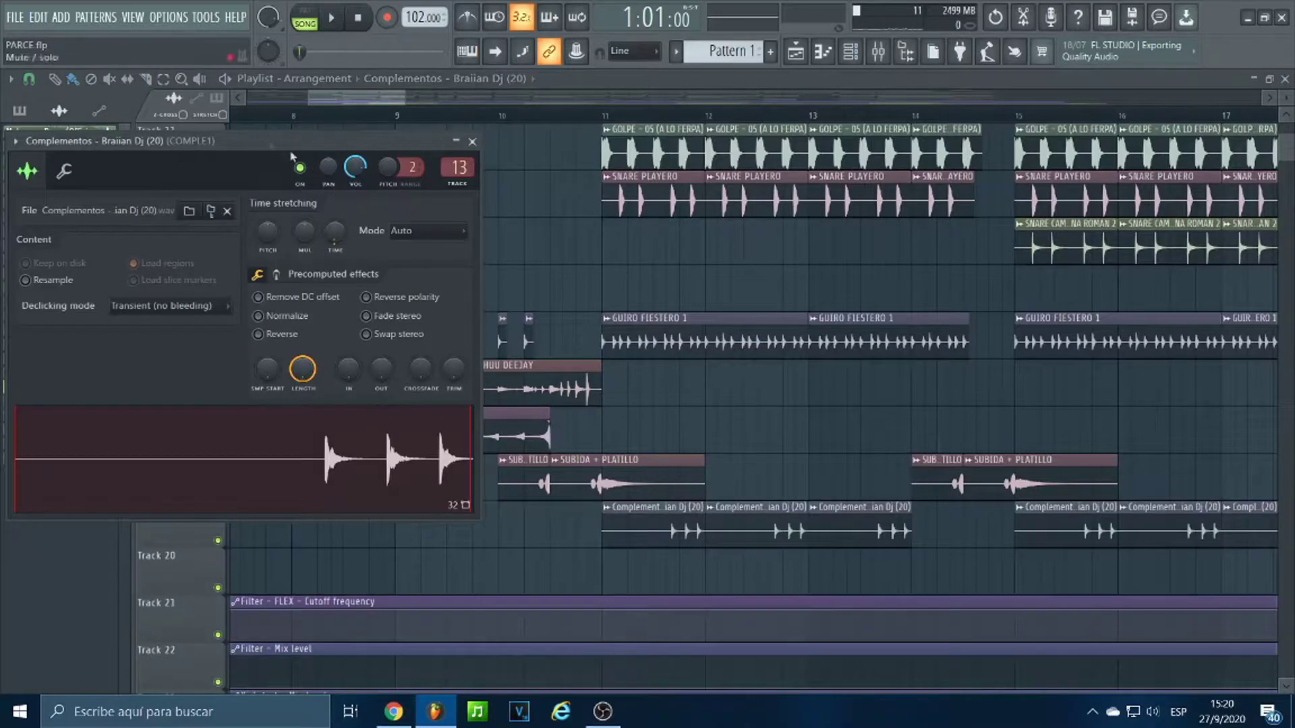
pyautogui.moveTo(260, 147); pyautogui.dragTo(399, 147)
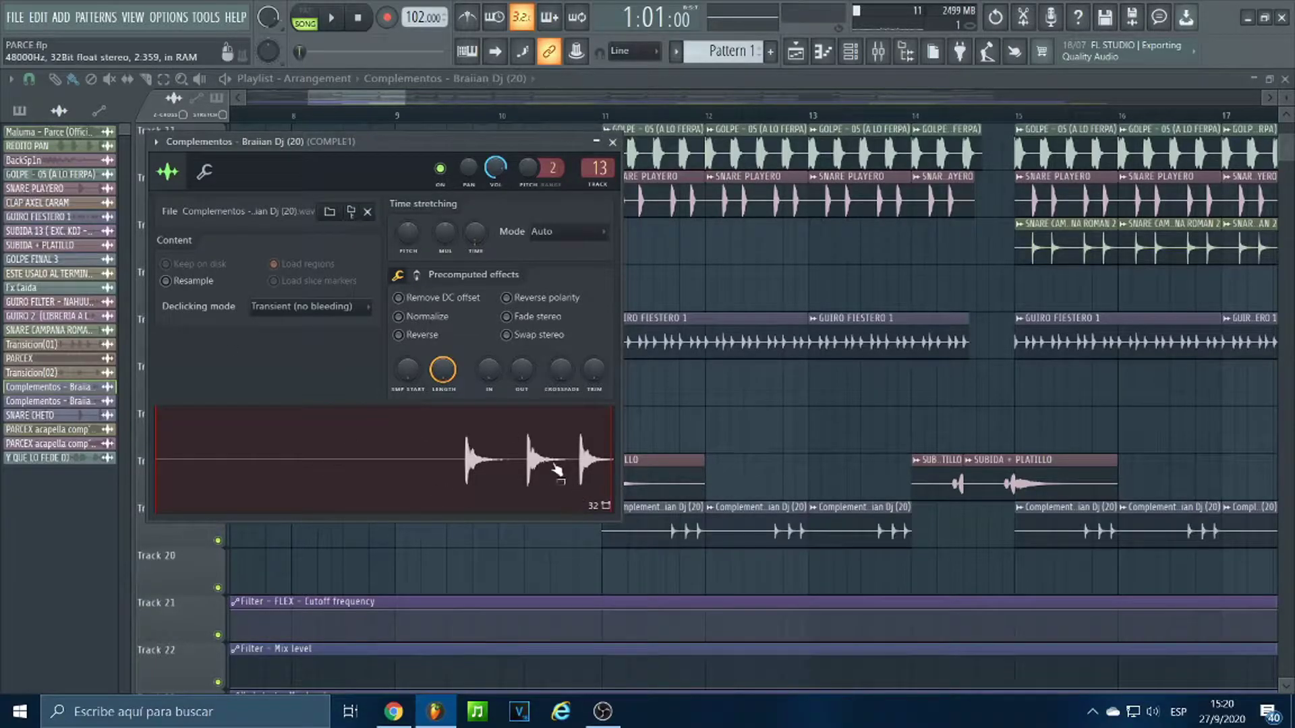
pyautogui.click(612, 143)
# Inspect the SNARE CHETO sample at bar 19 on Track 14, compare it with SNARE PLAYERO on Track 12 and close both.
pyautogui.scroll(-3, 596, 124)
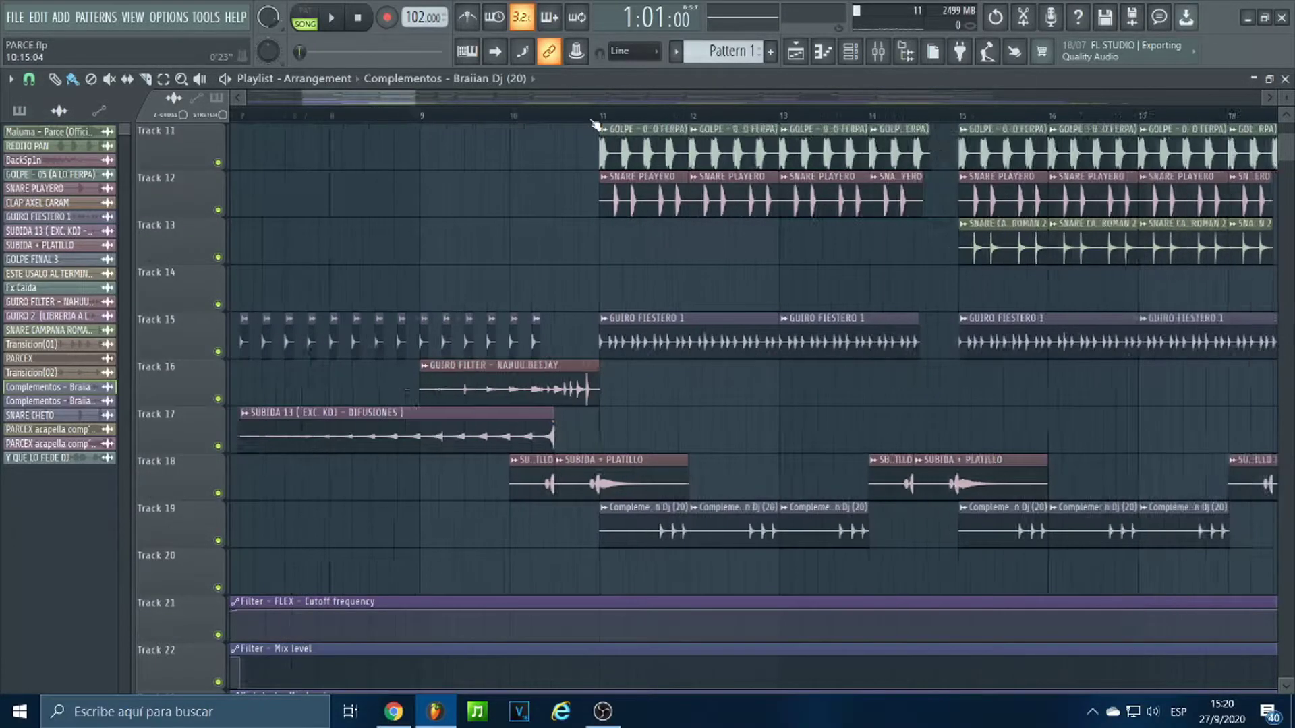
pyautogui.scroll(2, 668, 115)
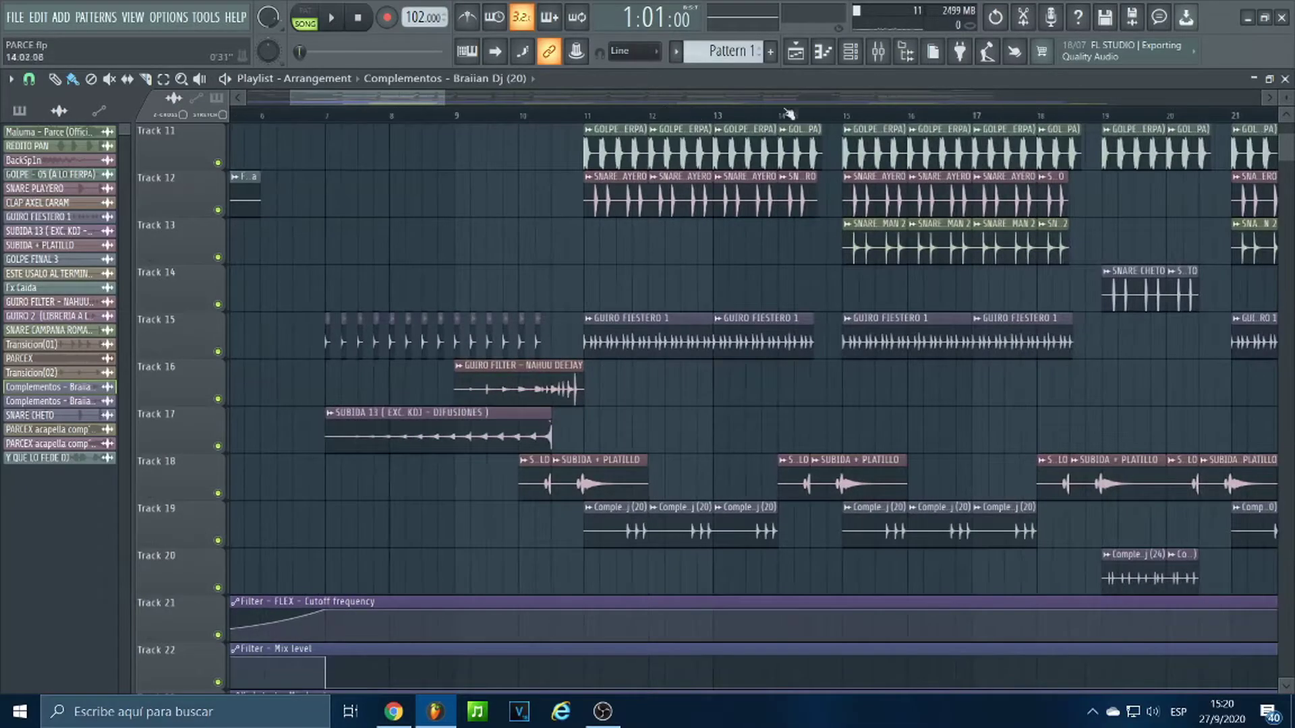
pyautogui.hscroll(6, 963, 105)
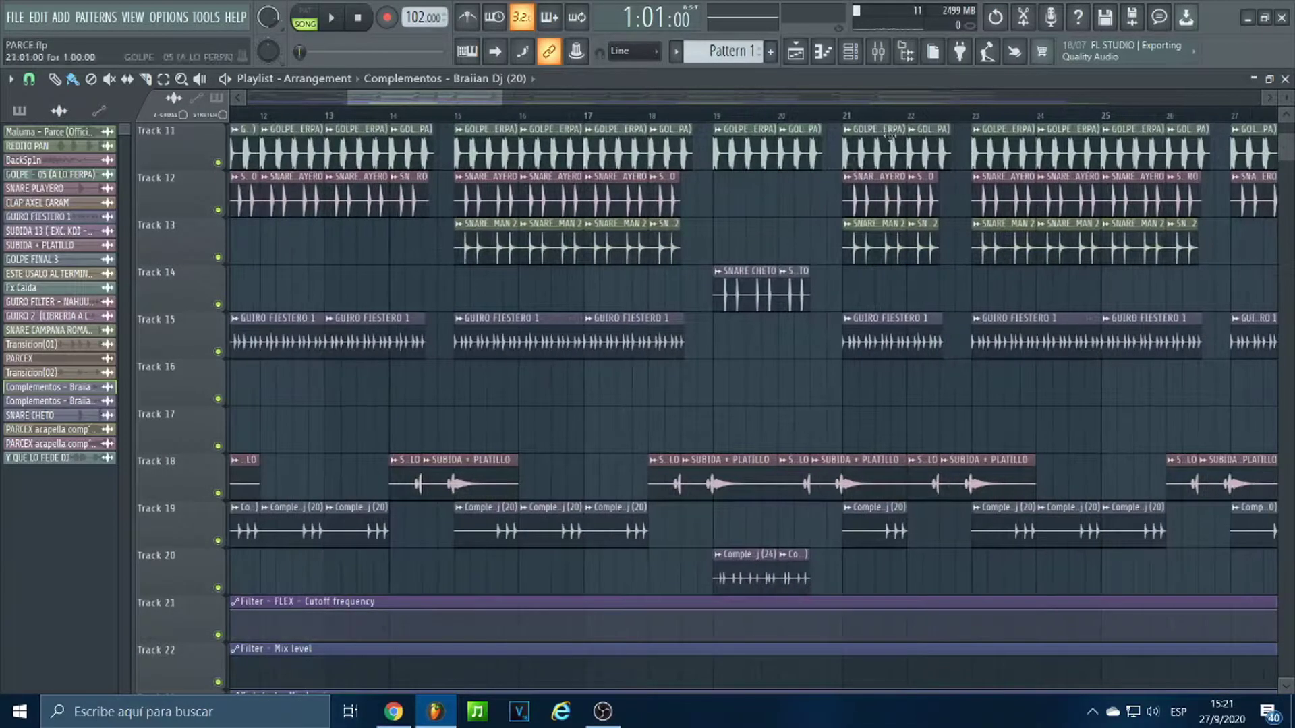
pyautogui.scroll(2, 765, 413)
pyautogui.doubleClick(761, 387)
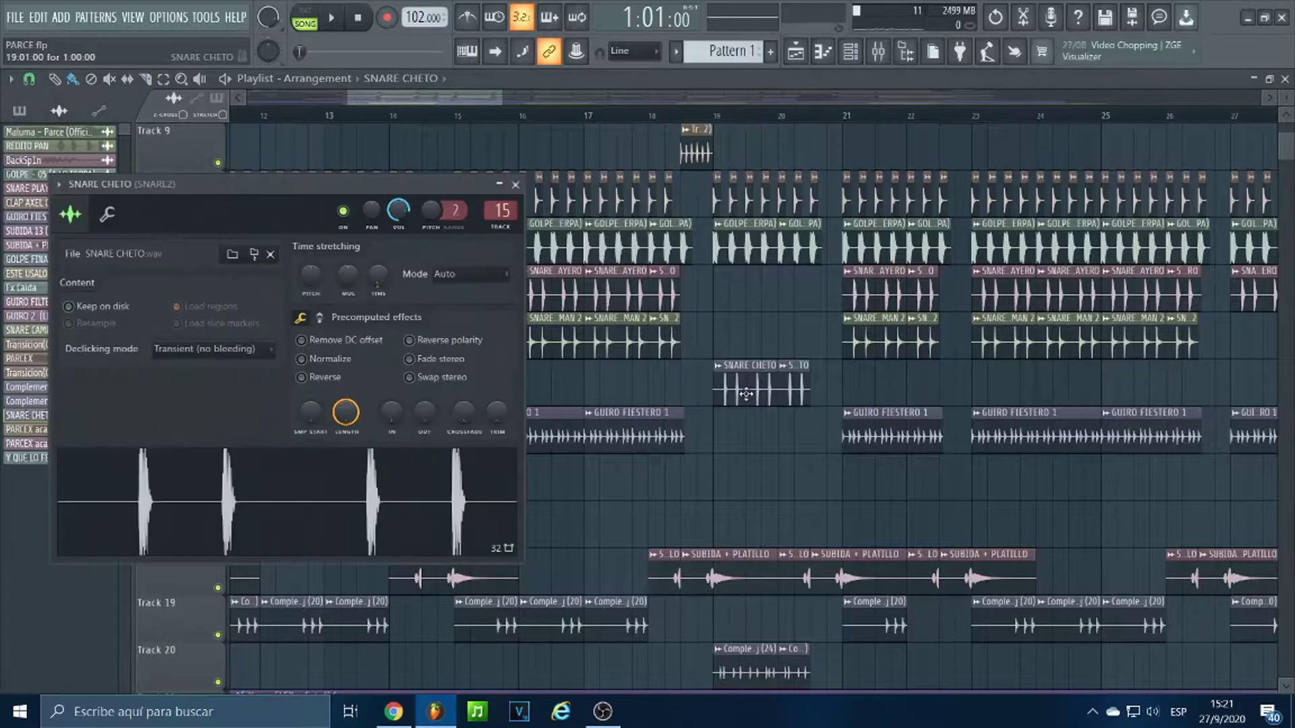
pyautogui.click(516, 185)
pyautogui.doubleClick(568, 285)
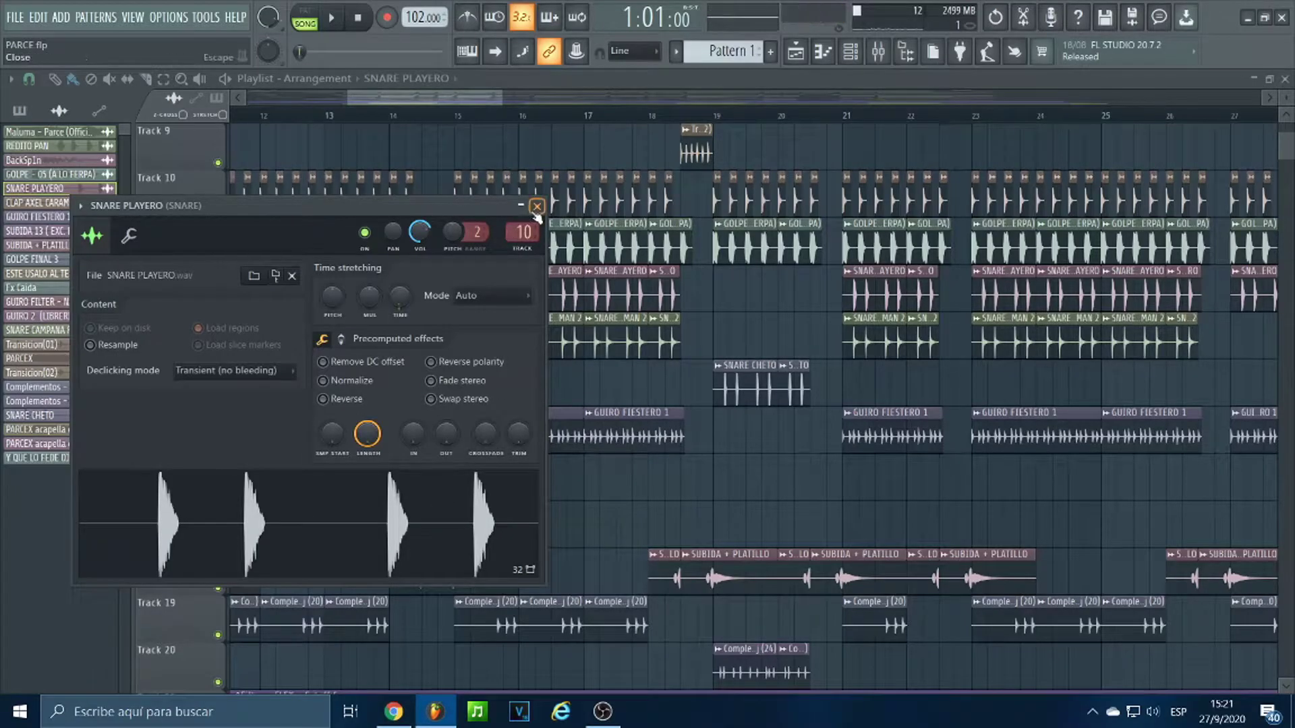
pyautogui.click(536, 206)
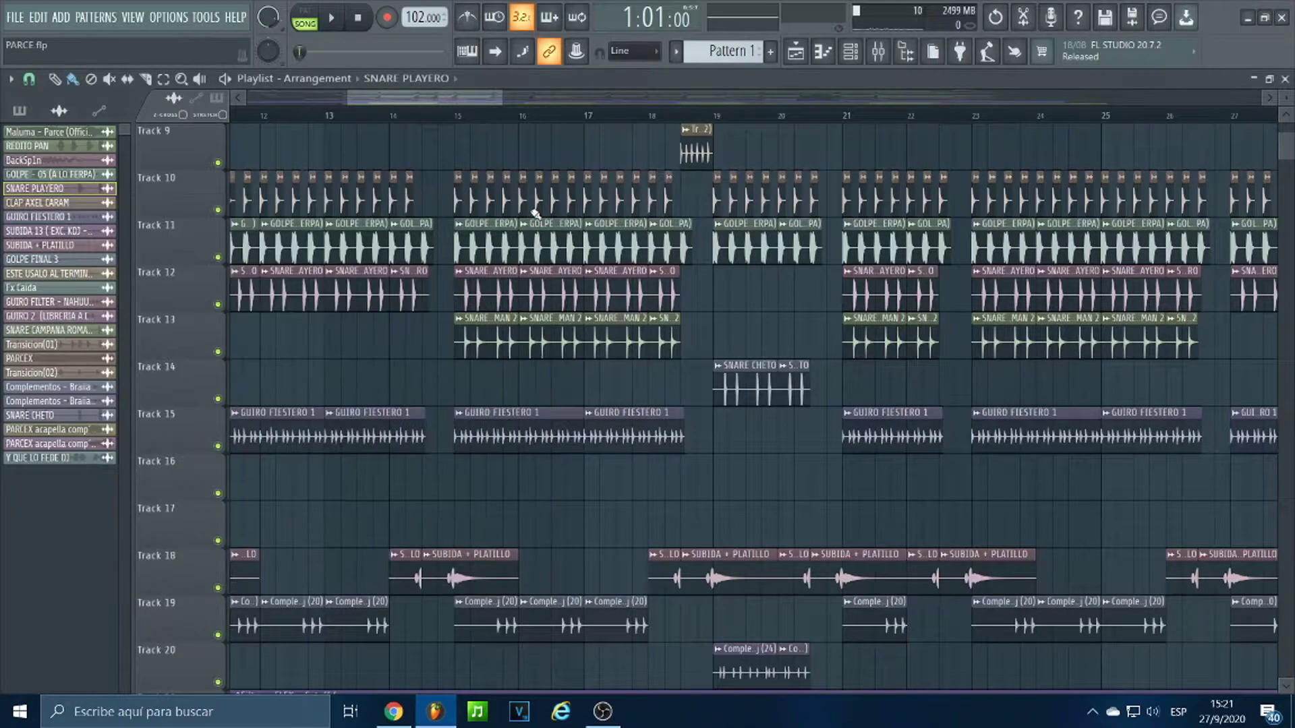
# Open the Transicion(01) sample before bar 15 on Track 8, audition it and close its settings.
pyautogui.scroll(3, 675, 307)
pyautogui.scroll(5, 417, 111)
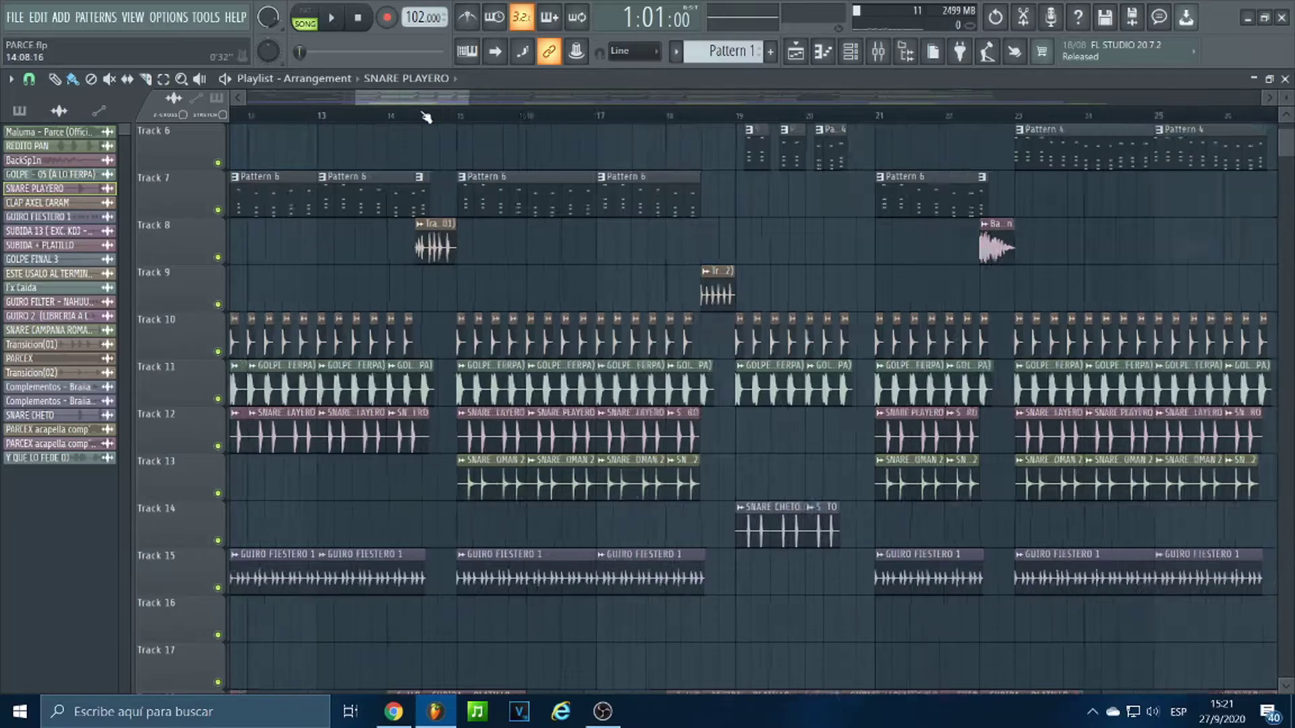
pyautogui.doubleClick(431, 242)
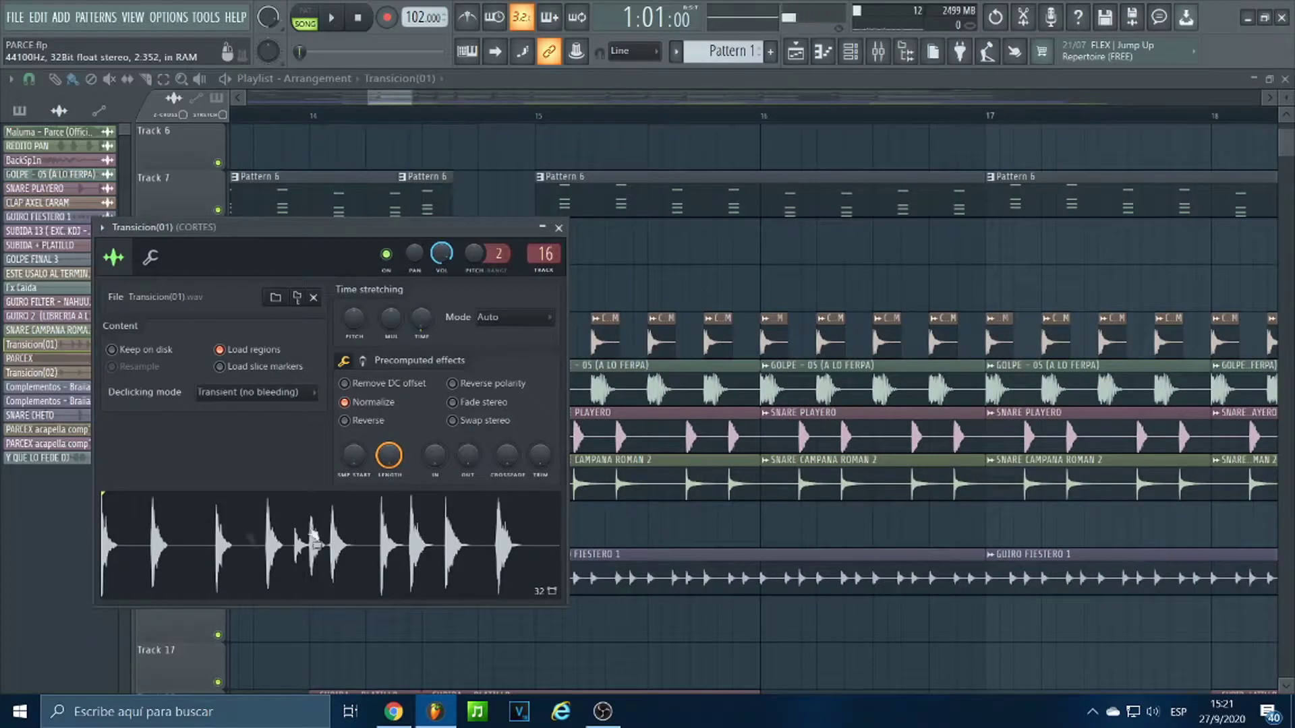
pyautogui.click(231, 540)
pyautogui.click(559, 228)
# Solo Track 8, play the Transicion(01) clip from position 14:07, stop playback and unsolo the track.
pyautogui.scroll(3, 445, 127)
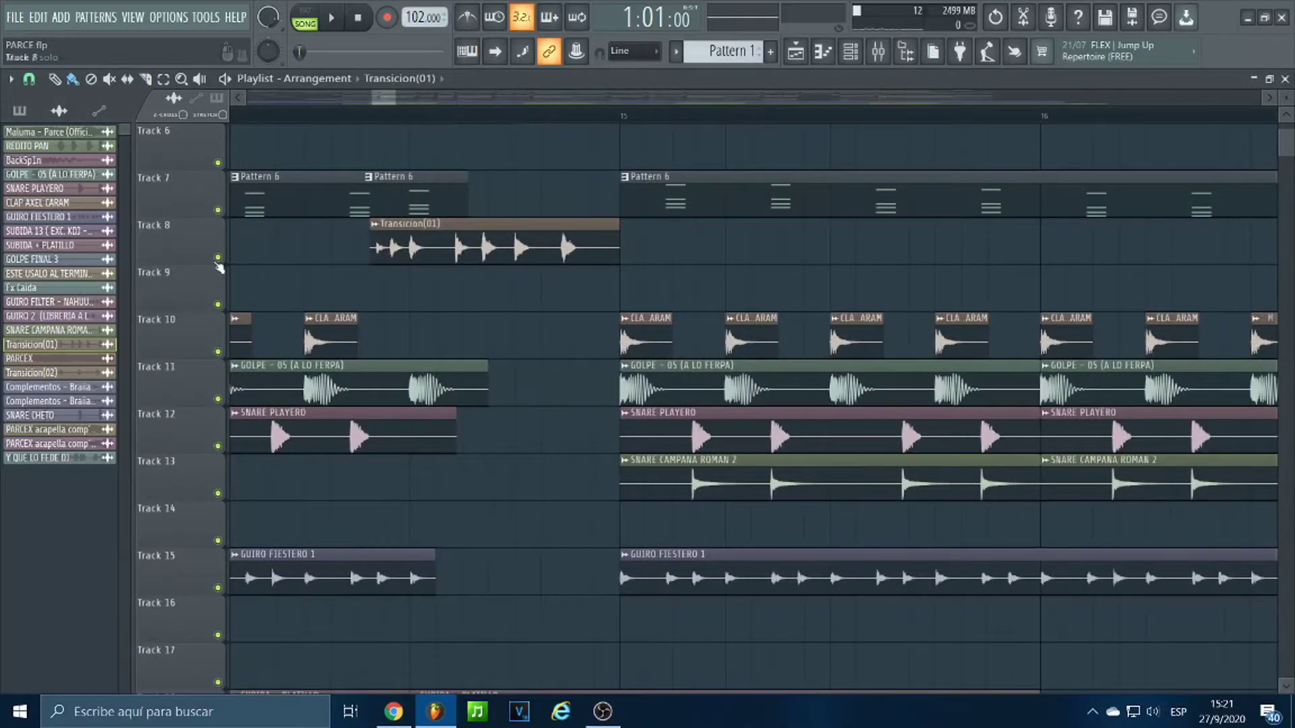
pyautogui.keyDown('ctrl'); pyautogui.click(217, 258); pyautogui.keyUp('ctrl')
pyautogui.click(375, 117)
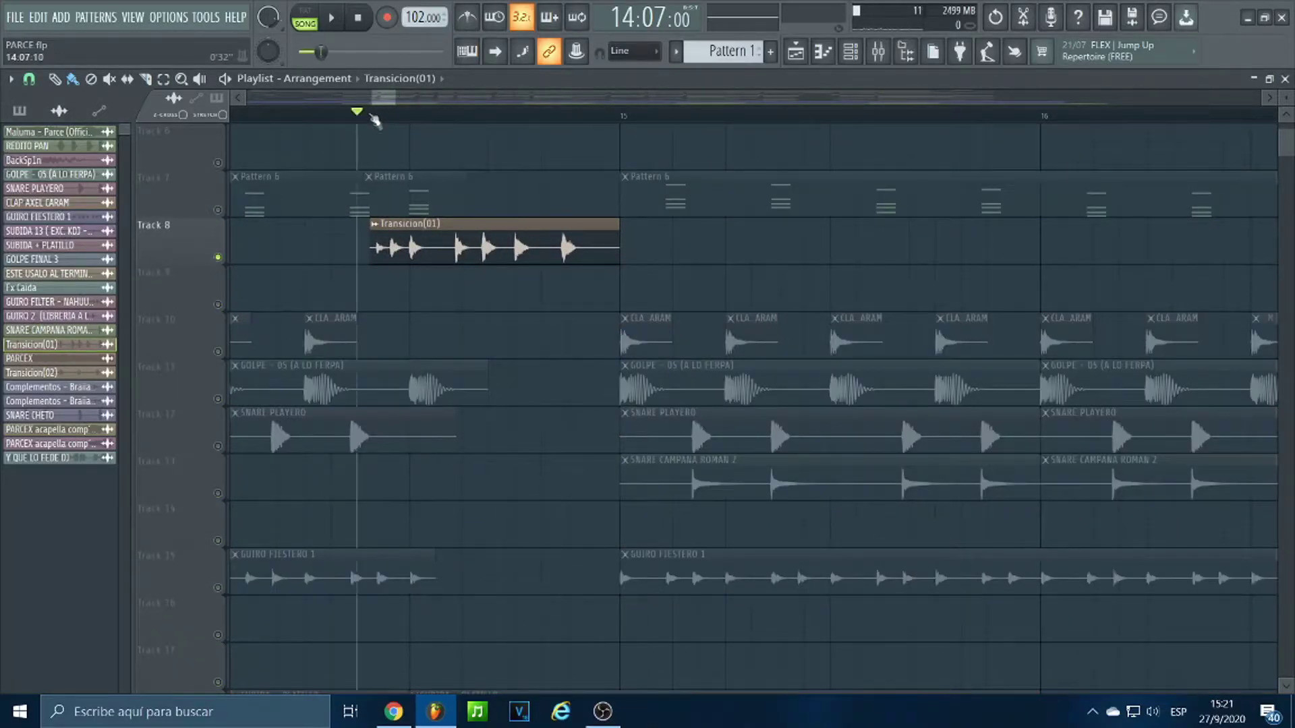
pyautogui.press('space')
pyautogui.press('space')
pyautogui.scroll(-5, 377, 116)
pyautogui.keyDown('ctrl'); pyautogui.click(217, 257); pyautogui.keyUp('ctrl')
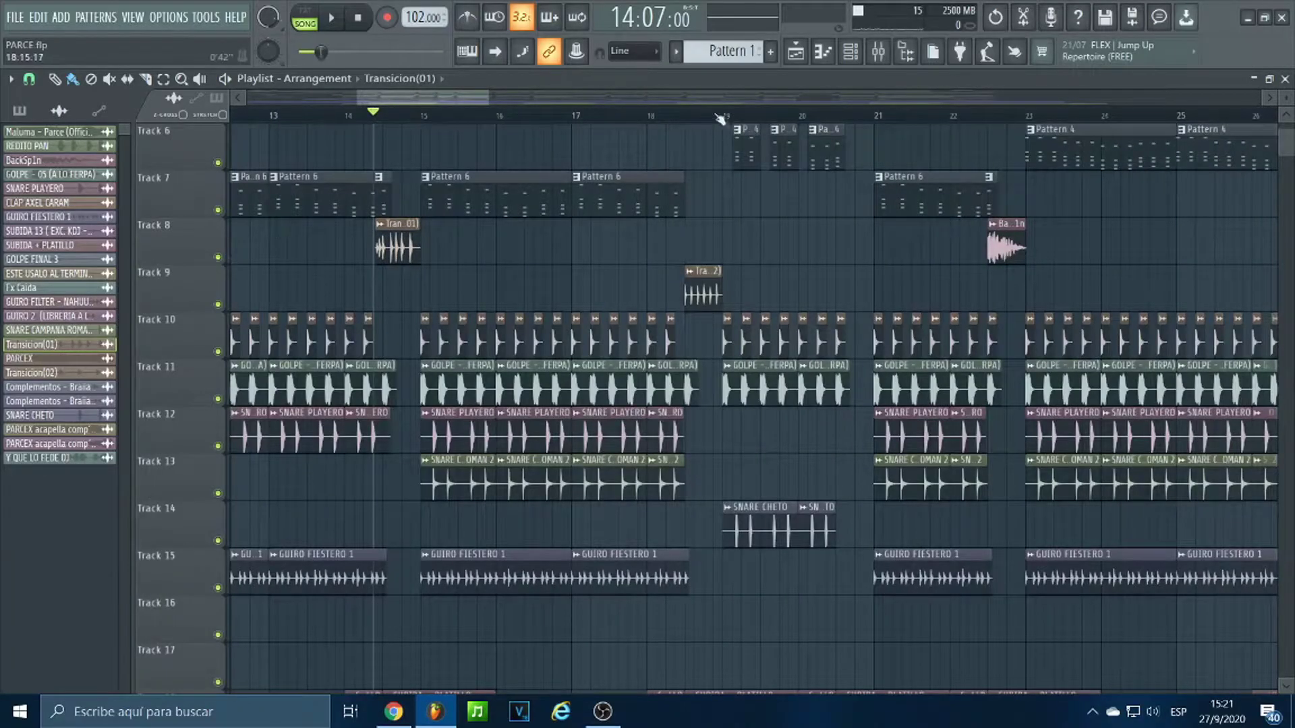
# Open the Transicion(02) sample before bar 19 on Track 9, inspect its waveform and close its settings.
pyautogui.scroll(4, 720, 119)
pyautogui.doubleClick(674, 294)
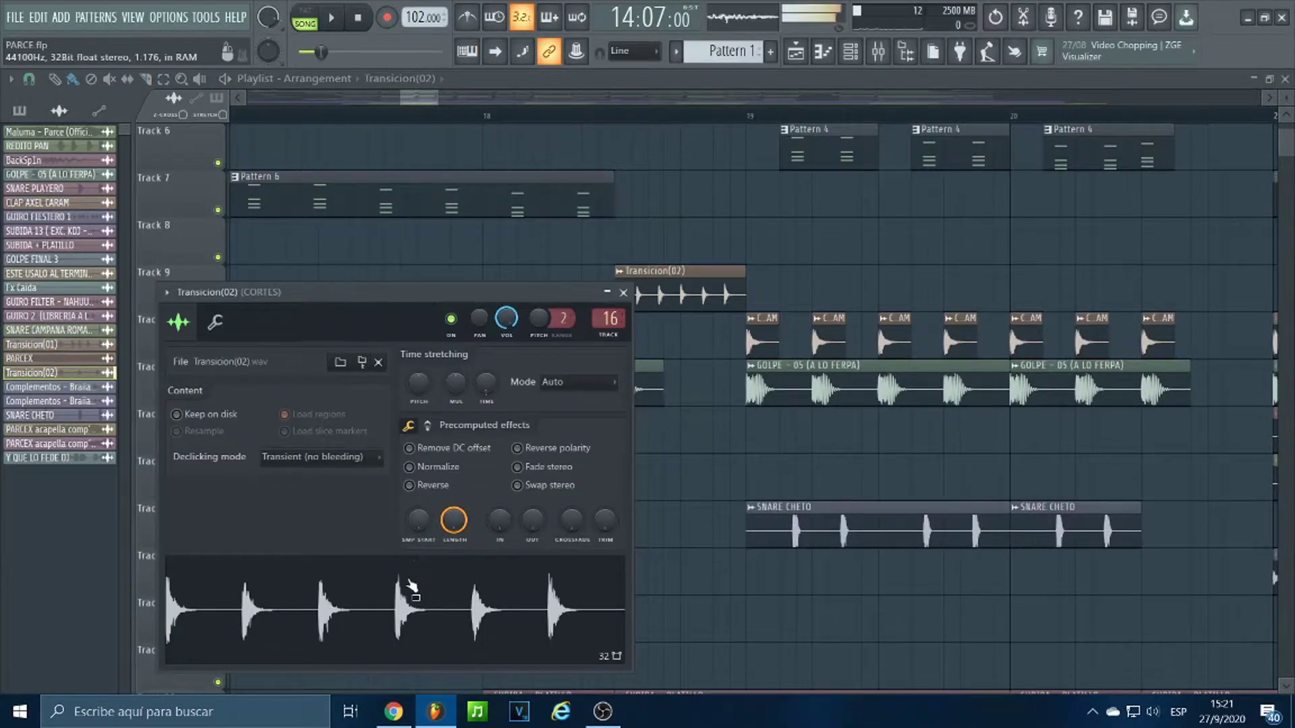
pyautogui.click(622, 292)
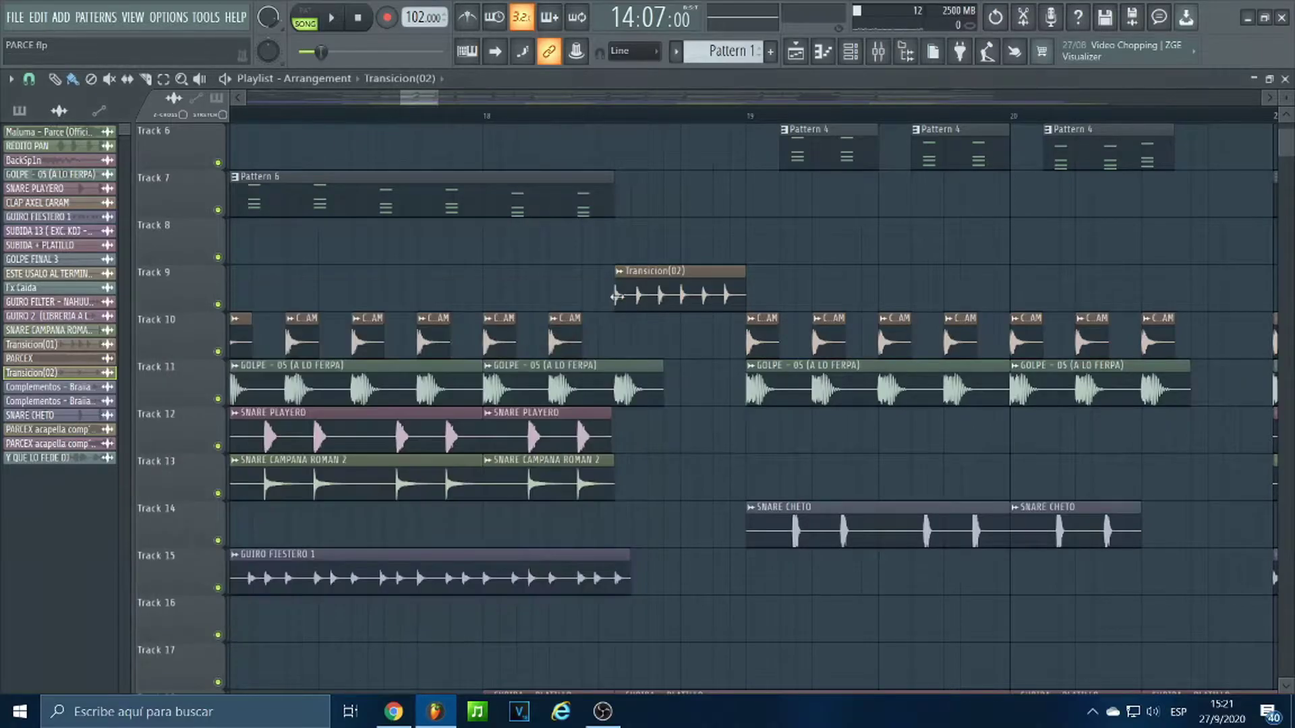
# Open the BackSp1n sample before bar 23 on Track 8, inspect its waveform and close its settings.
pyautogui.scroll(-5, 657, 127)
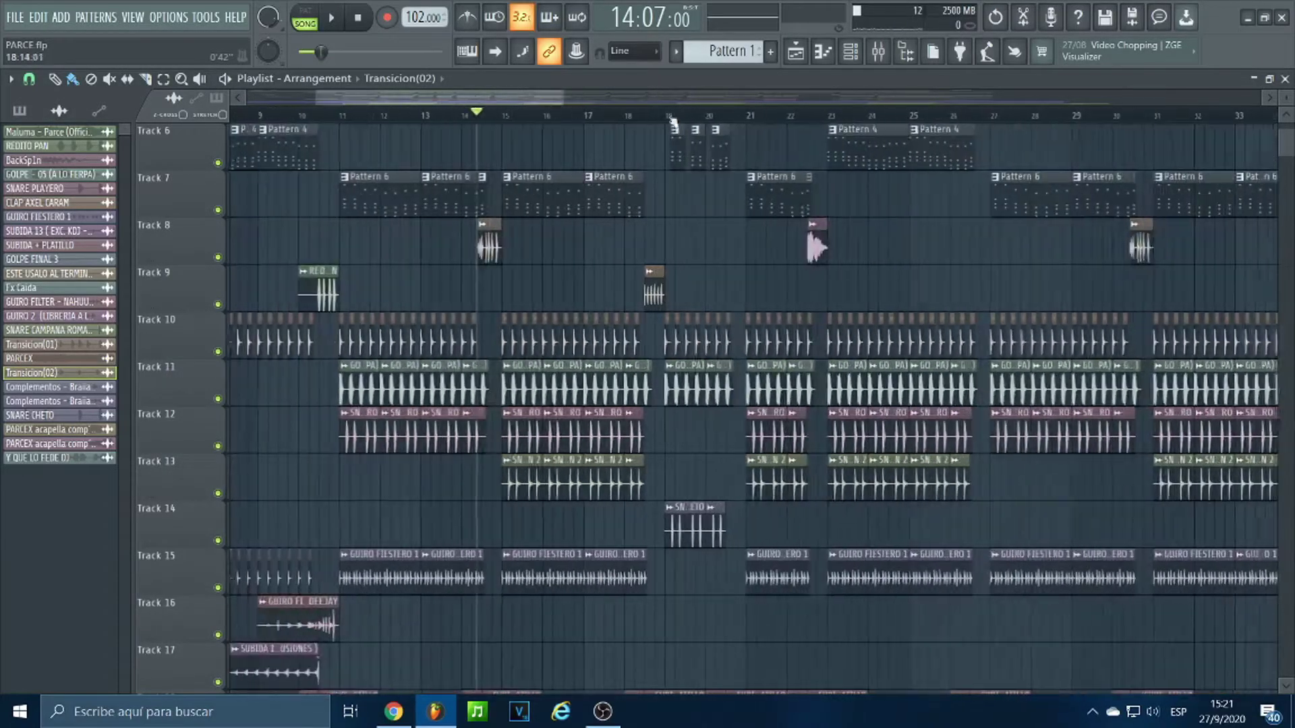
pyautogui.doubleClick(775, 235)
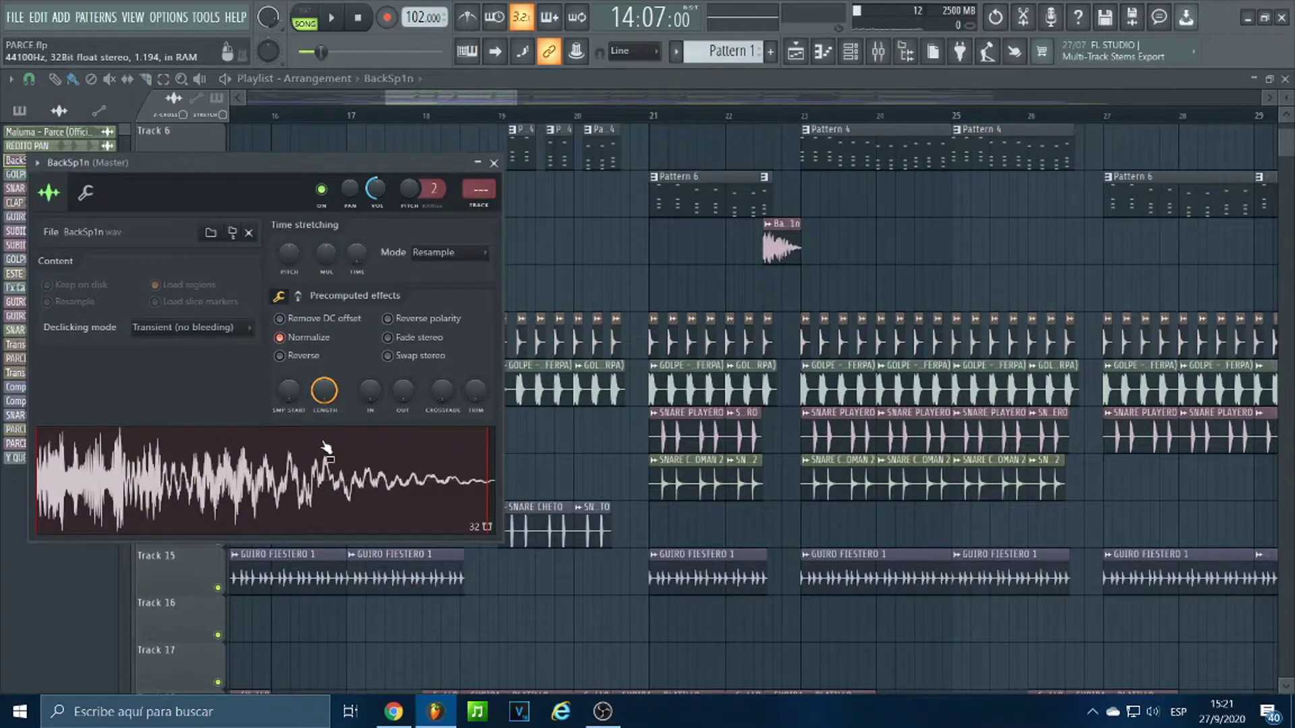
pyautogui.click(495, 164)
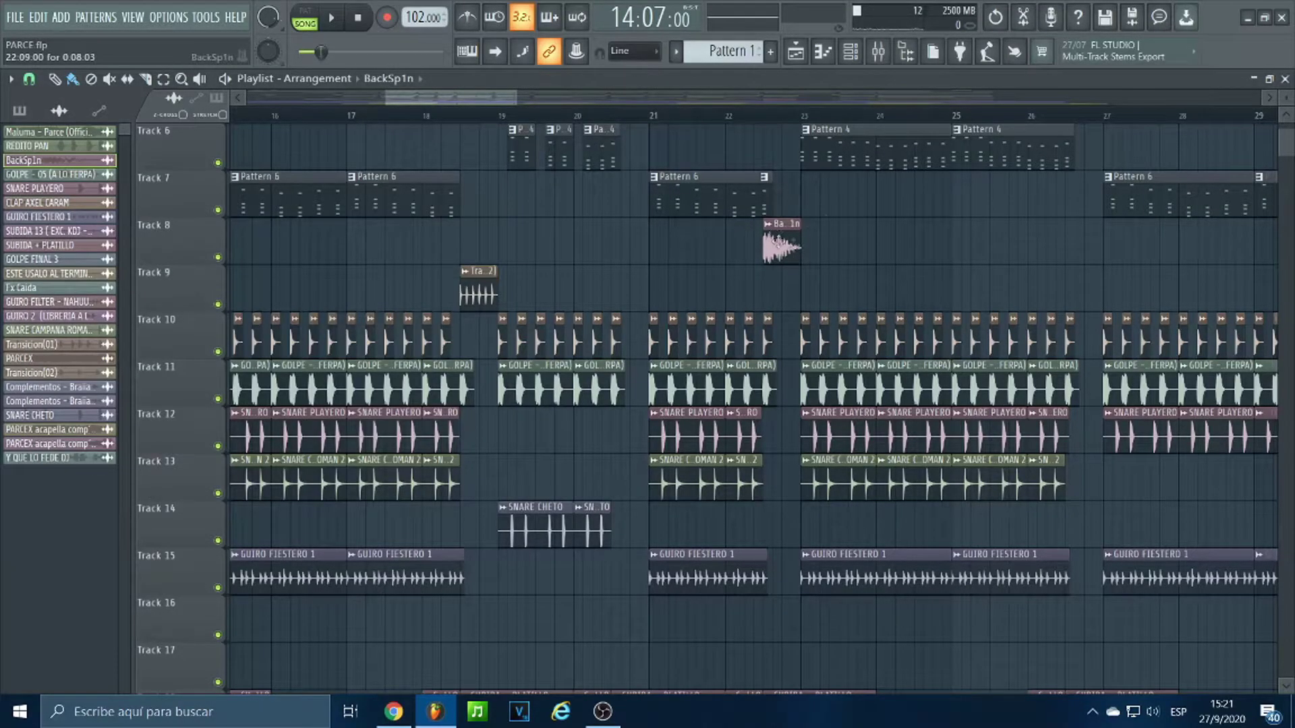
# Open the Complementos (24) percussion sample at bar 19 on Track 20, inspect its waveform and close its settings.
pyautogui.keyDown('ctrl'); pyautogui.scroll(-3, 735, 127); pyautogui.keyUp('ctrl')
pyautogui.scroll(-5, 828, 375)
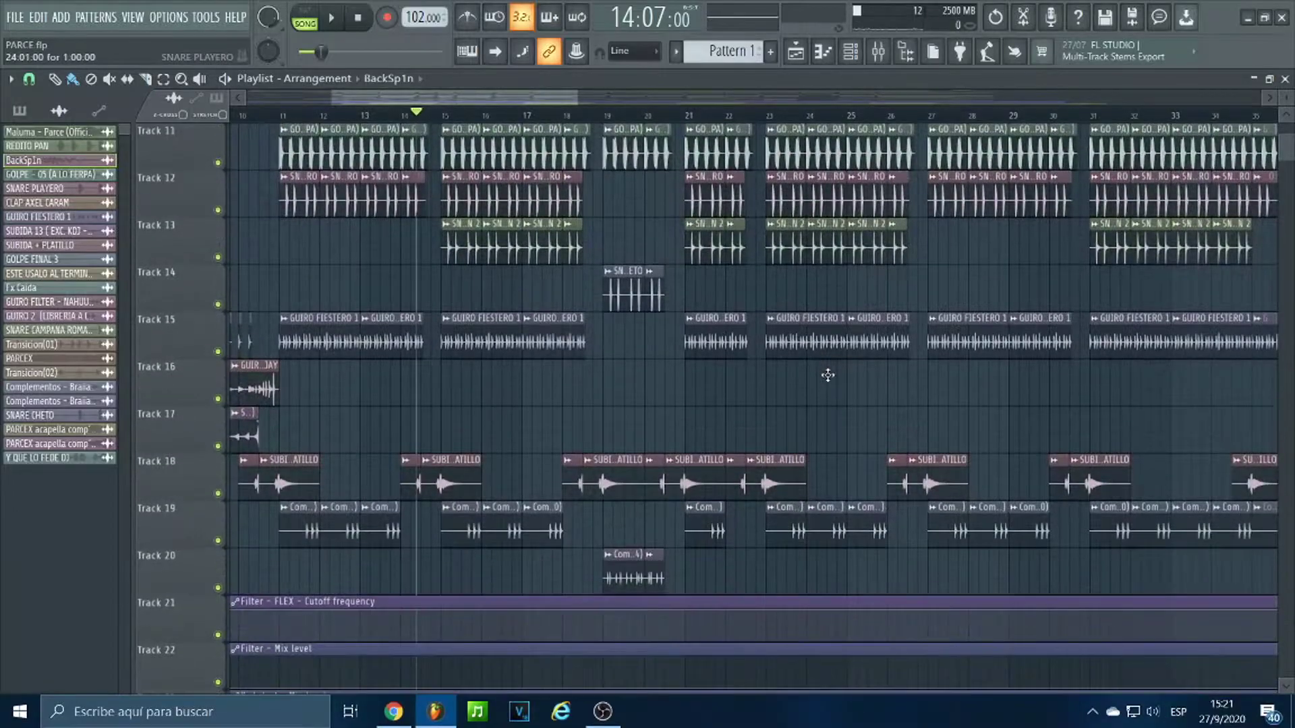
pyautogui.keyDown('ctrl'); pyautogui.scroll(4, 606, 116); pyautogui.keyUp('ctrl')
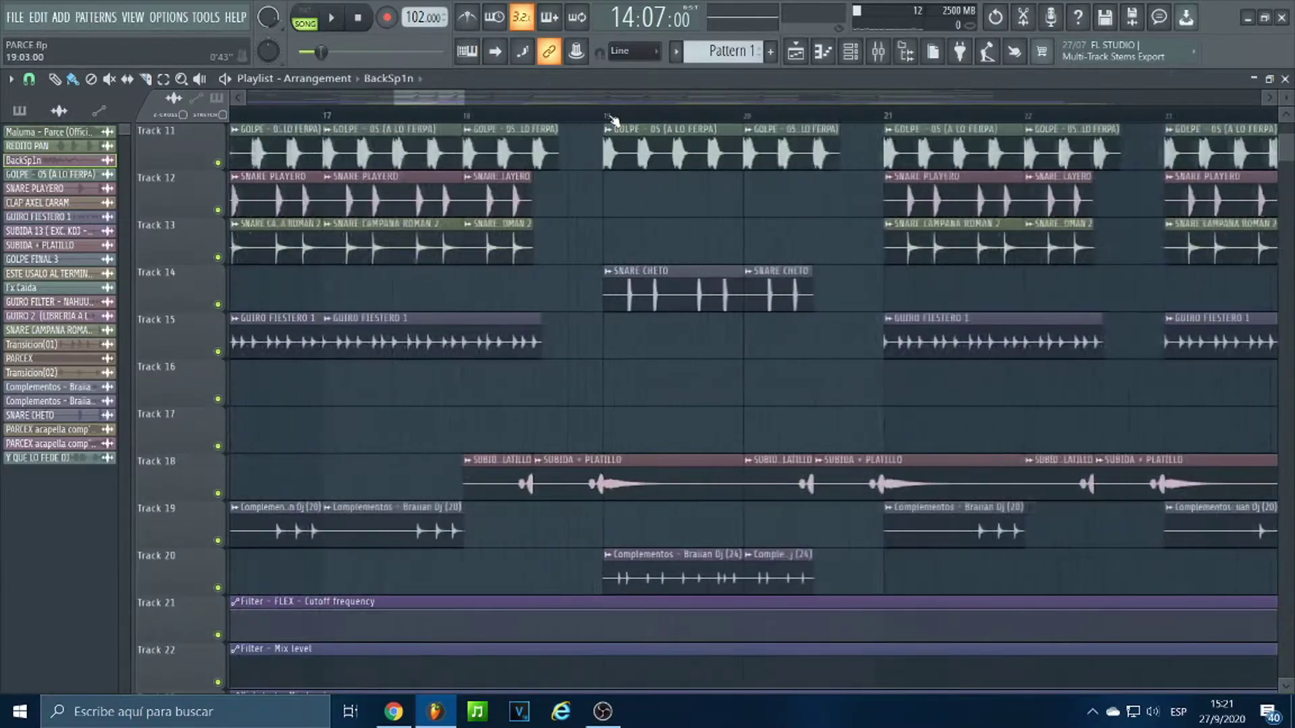
pyautogui.doubleClick(669, 559)
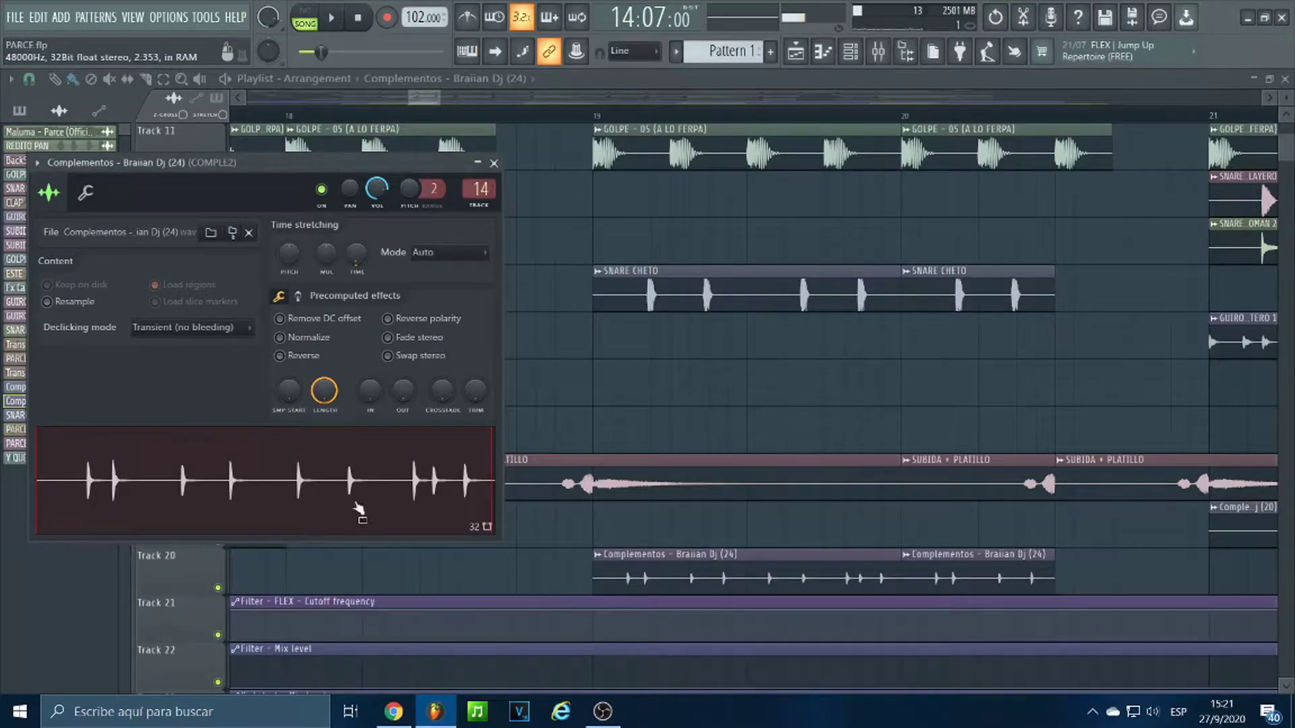
pyautogui.click(494, 163)
pyautogui.scroll(-8, 623, 141)
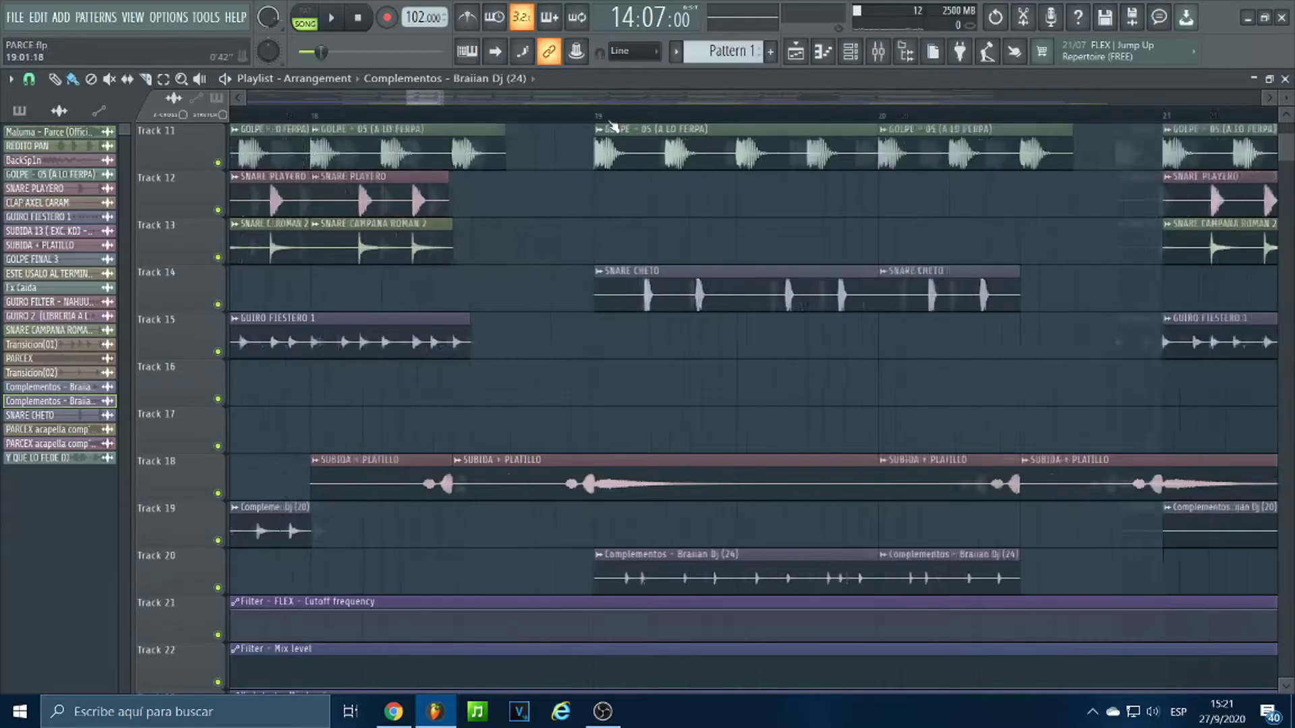
# Solo Track 6, play the short Pattern 4 clips from bar 19, stop playback and unsolo the track.
pyautogui.scroll(4, 659, 367)
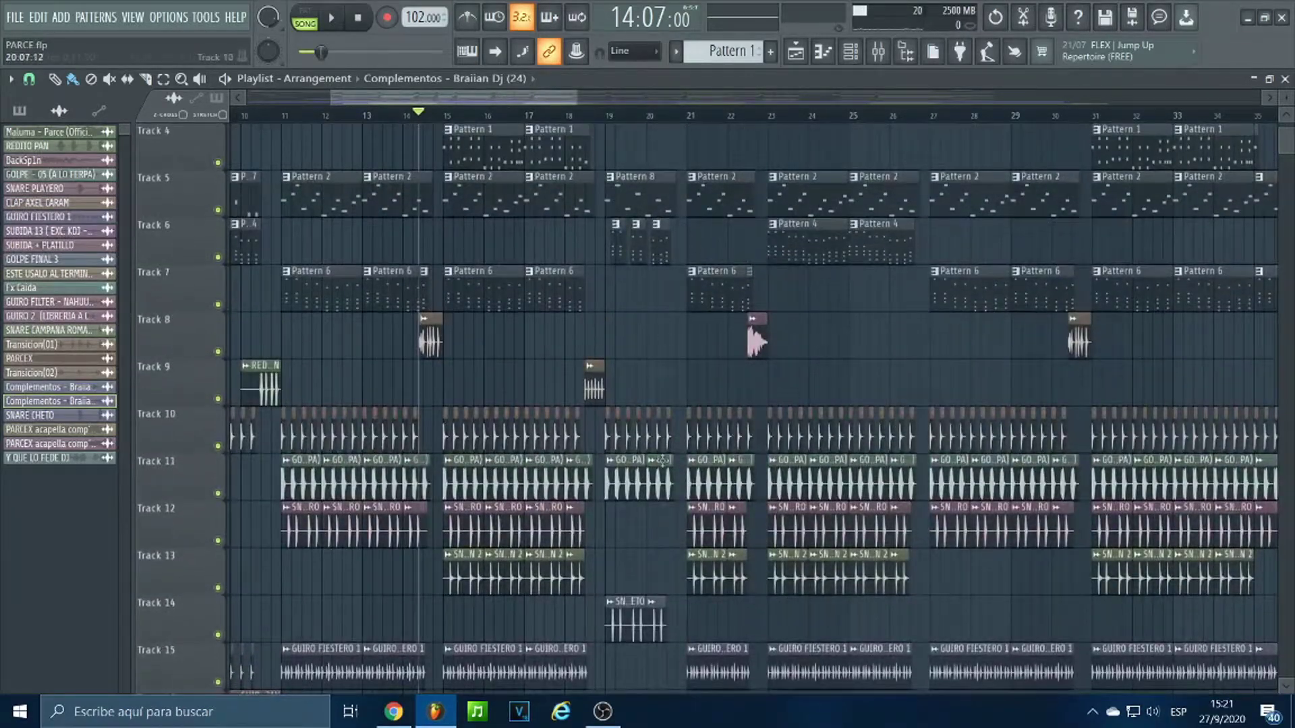
pyautogui.scroll(3, 649, 425)
pyautogui.scroll(10, 759, 116)
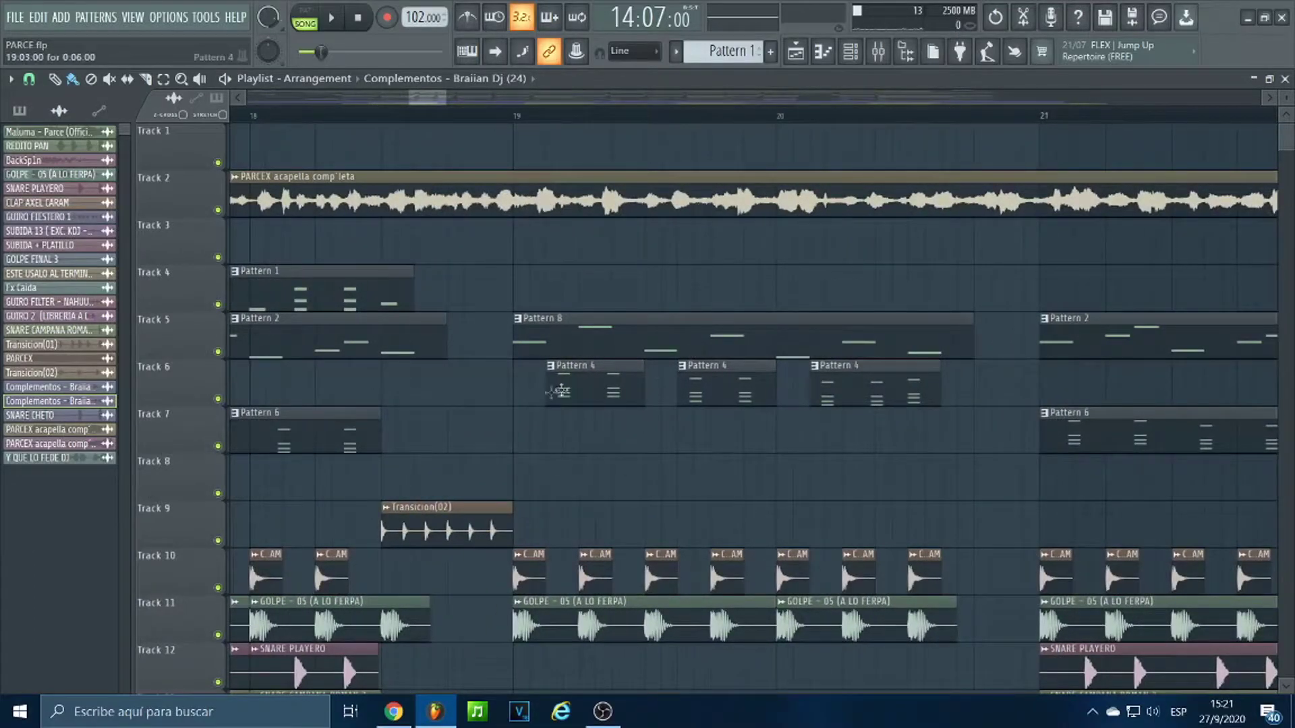
pyautogui.rightClick(218, 399)
pyautogui.click(517, 119)
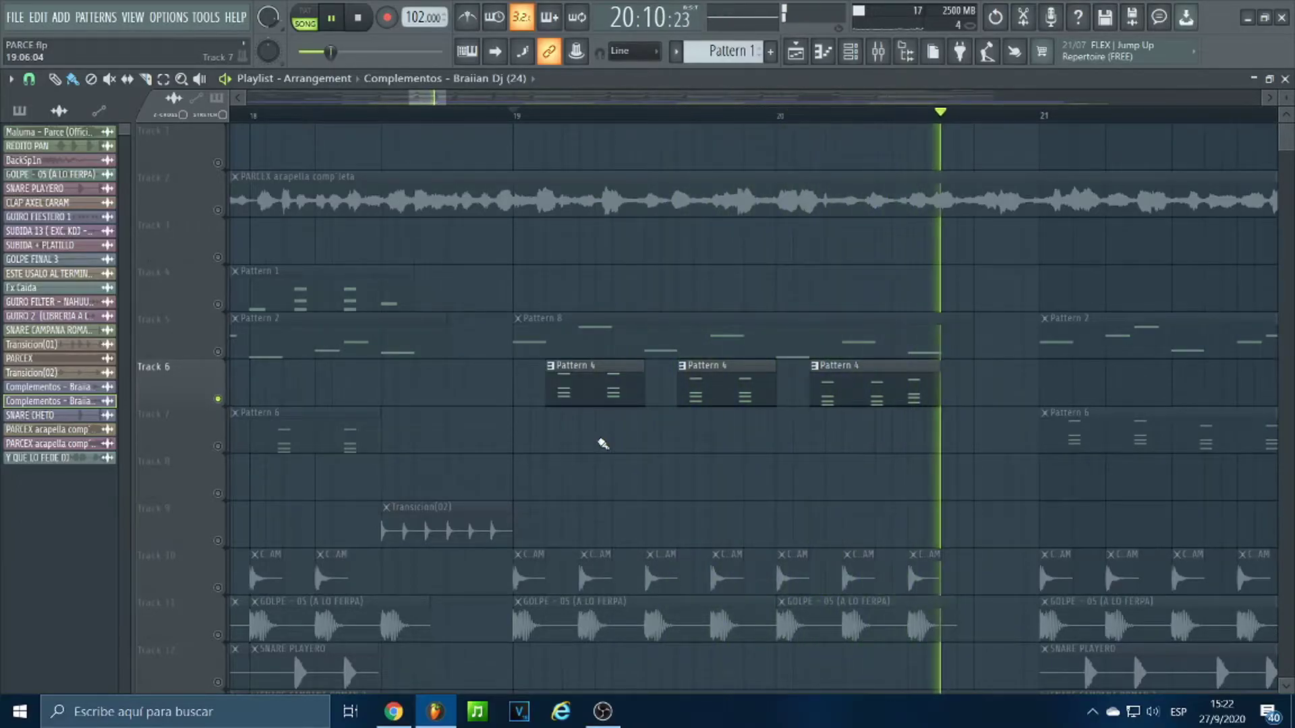
pyautogui.press('space')
pyautogui.rightClick(218, 399)
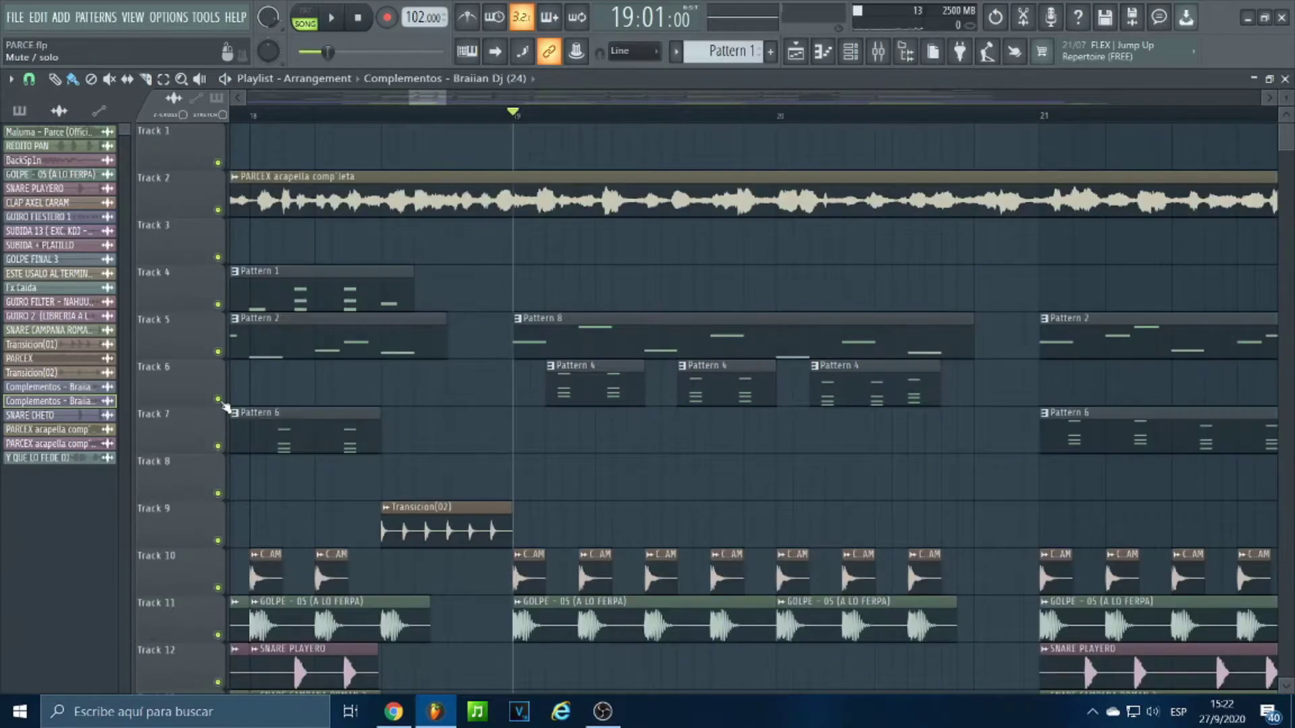
# Solo Track 18, play the SUBIDA + PLATILLO clips just before bar 21 and from position 20:07, stop playback and unsolo the track.
pyautogui.scroll(-10, 931, 411)
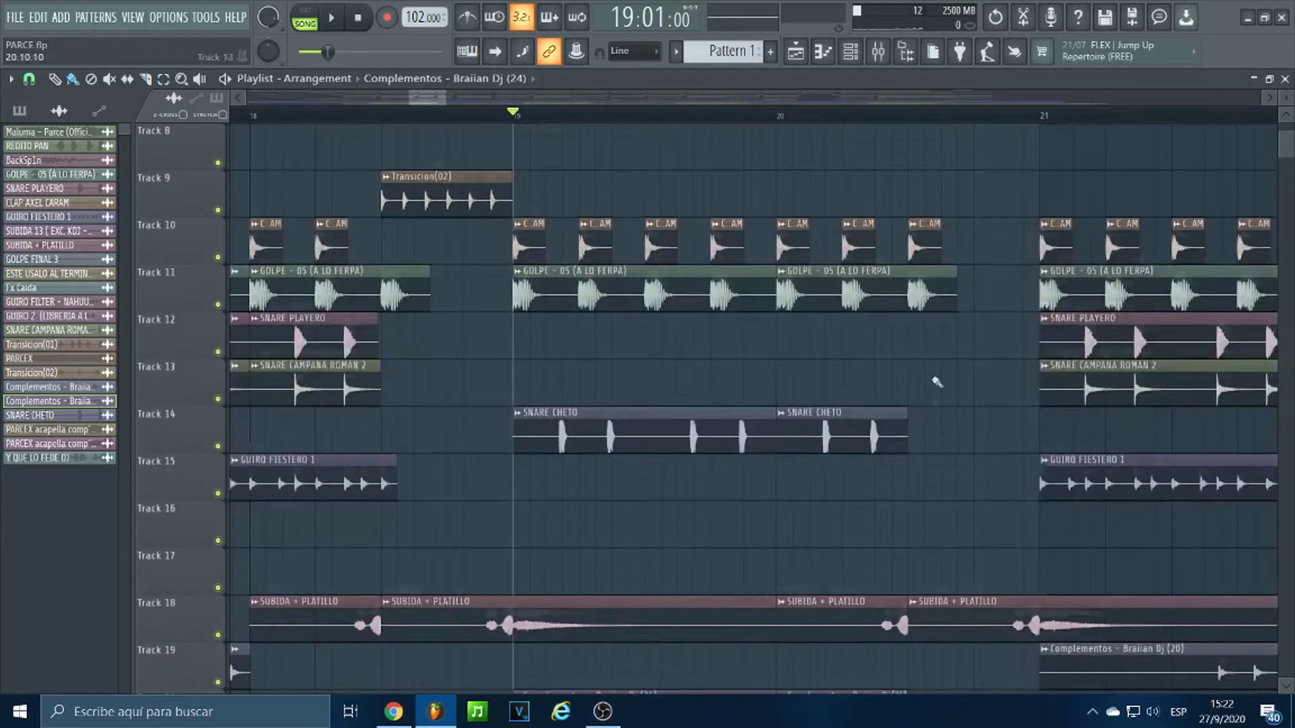
pyautogui.scroll(5, 932, 517)
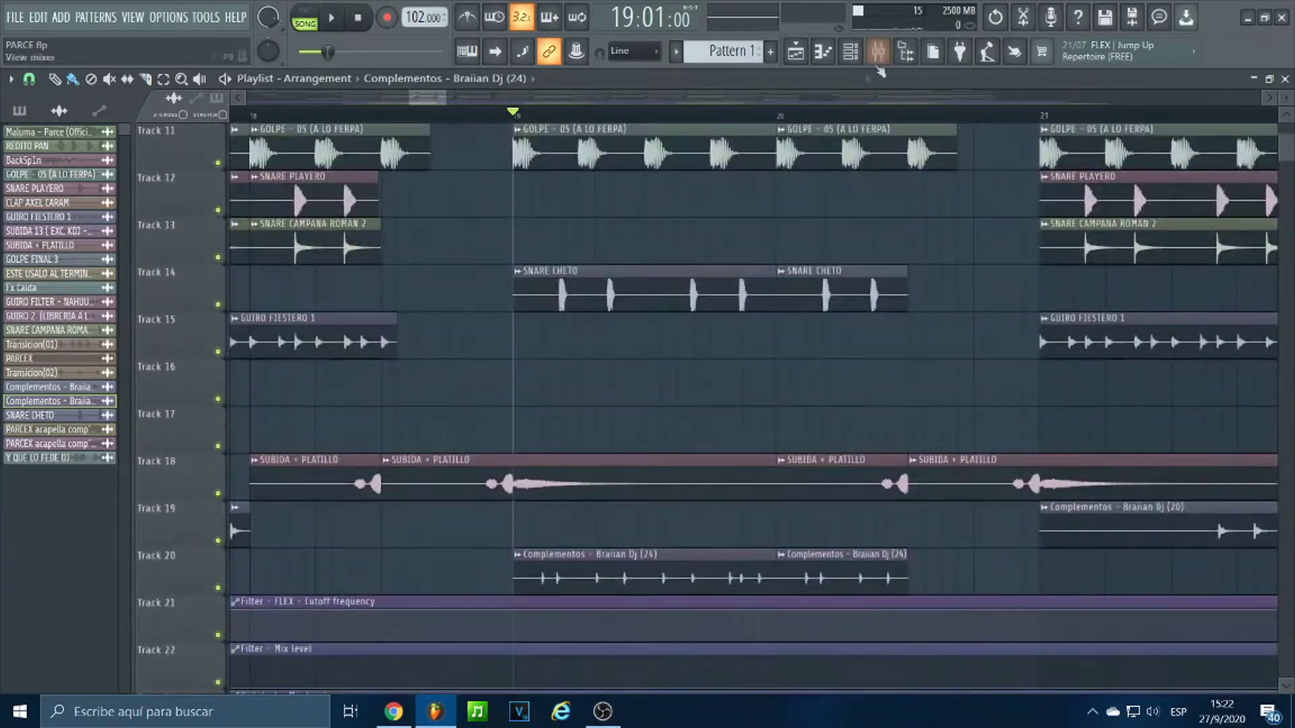
pyautogui.rightClick(219, 492)
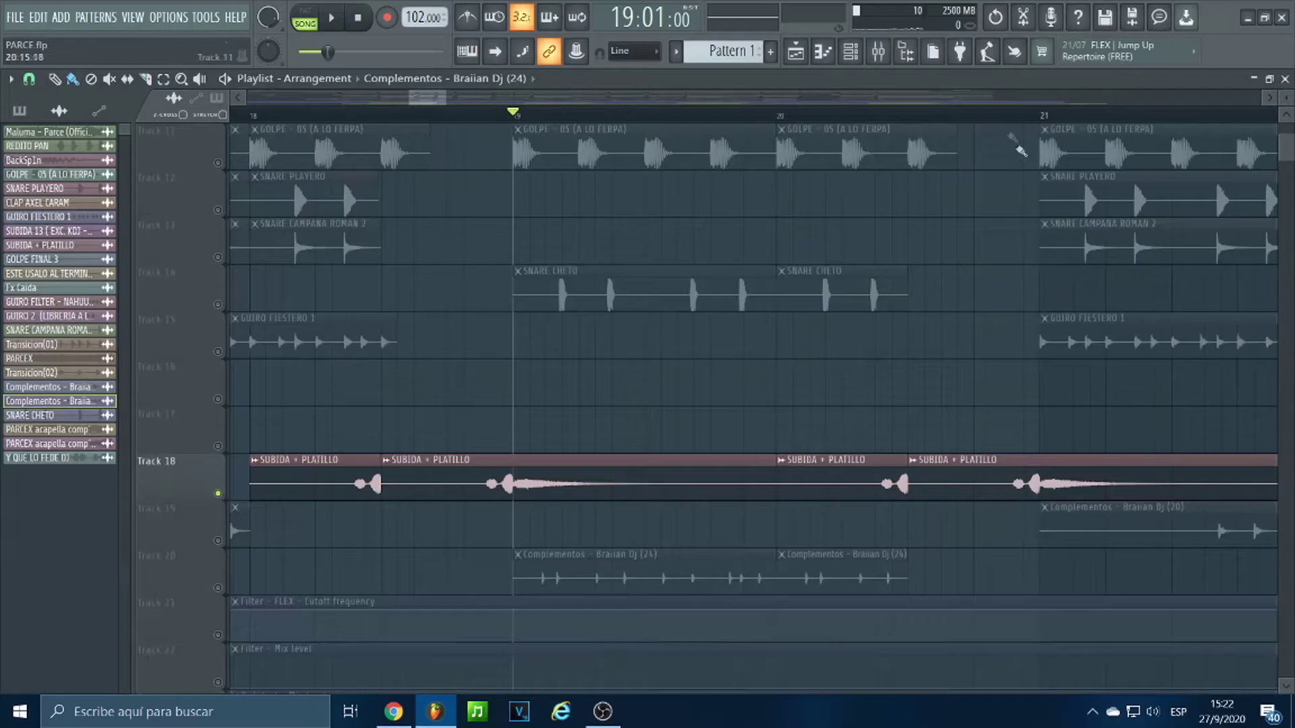
pyautogui.click(978, 115)
pyautogui.press('space')
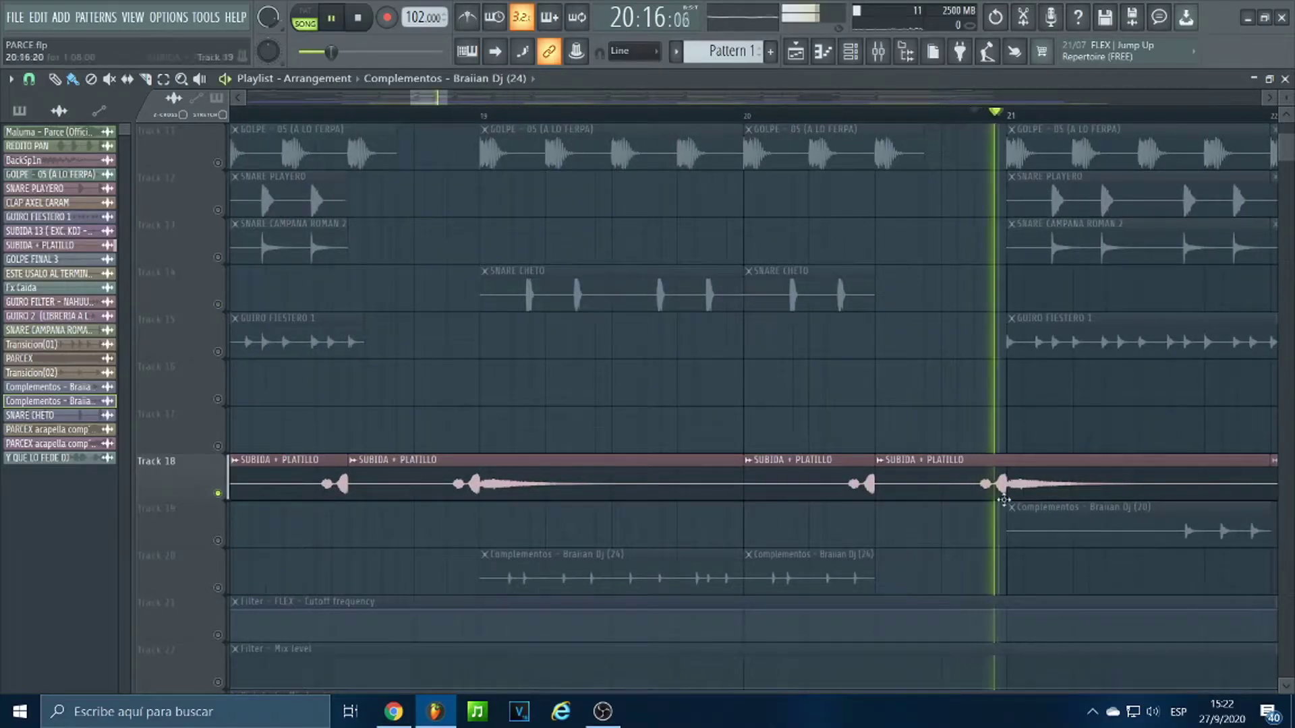
pyautogui.press('space')
pyautogui.click(843, 115)
pyautogui.press('space')
pyautogui.press('space')
pyautogui.keyDown('ctrl'); pyautogui.click(218, 494); pyautogui.keyUp('ctrl')
# Open the REDITO PAN sample at bar 10 on Track 9, inspect its waveform and close its settings.
pyautogui.scroll(-6, 455, 125)
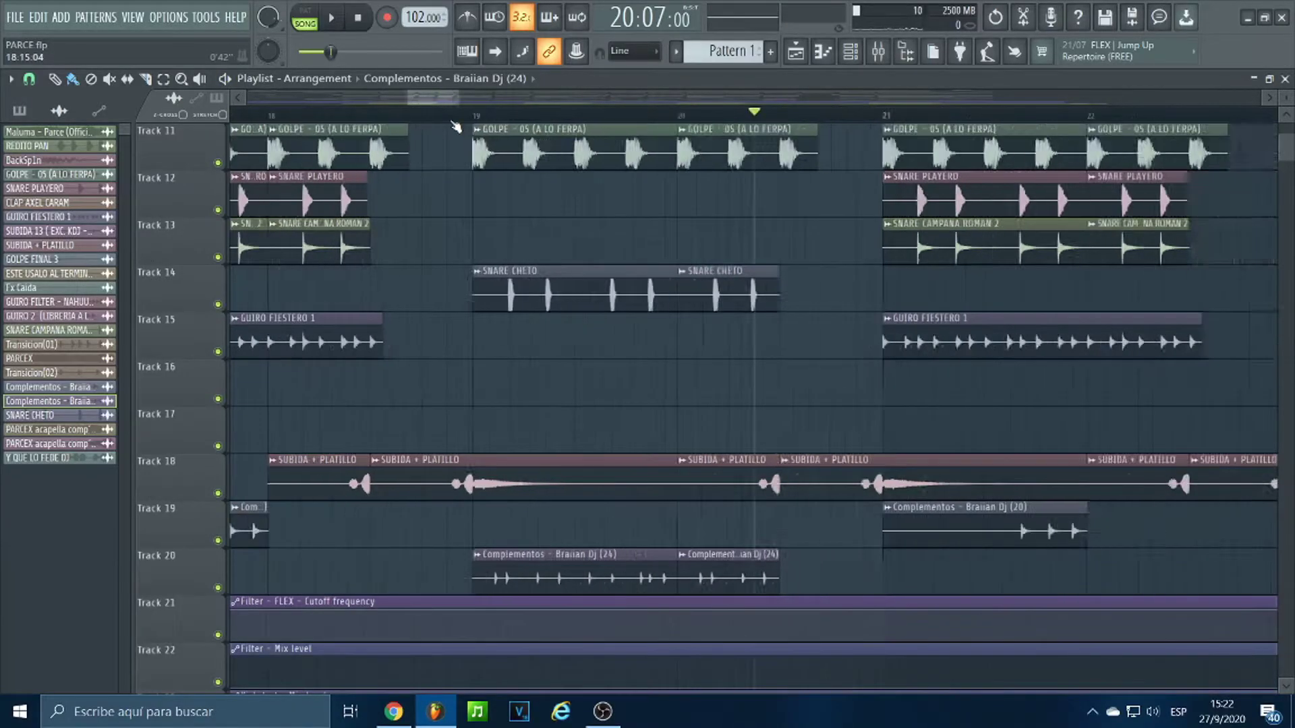
pyautogui.scroll(-5, 455, 124)
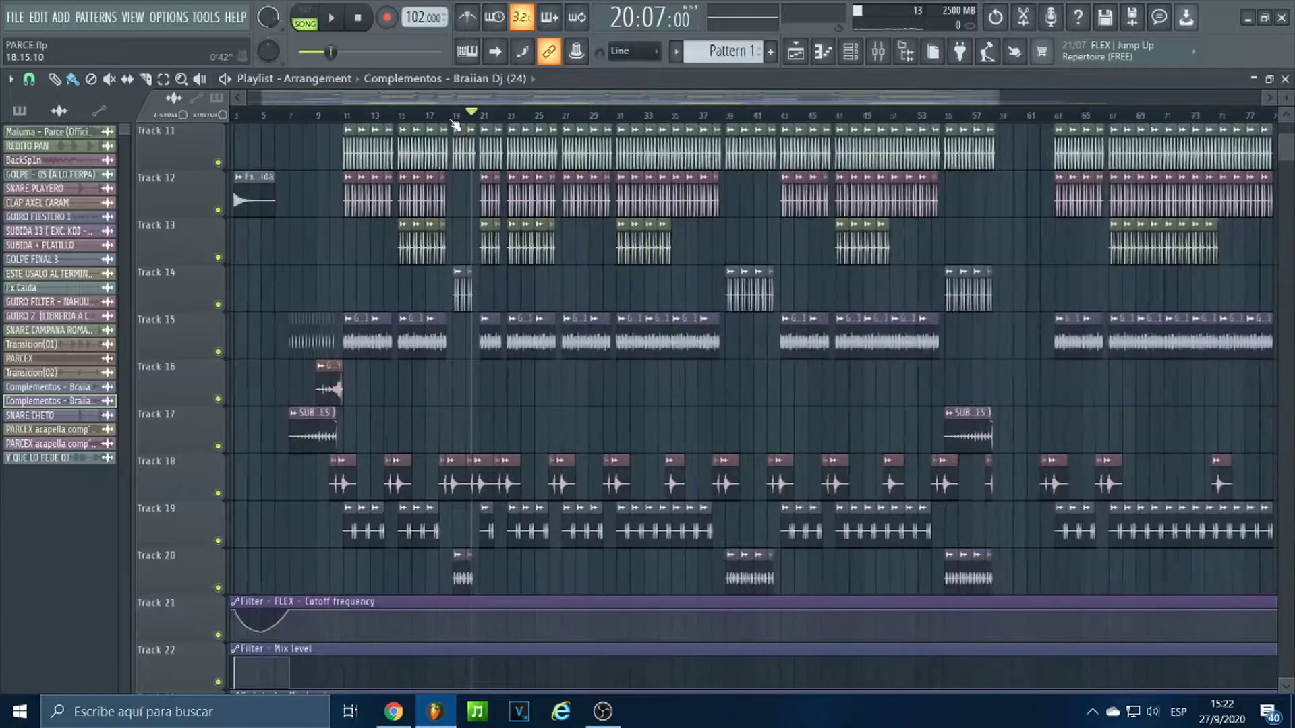
pyautogui.scroll(-1, 456, 125)
pyautogui.scroll(7, 483, 270)
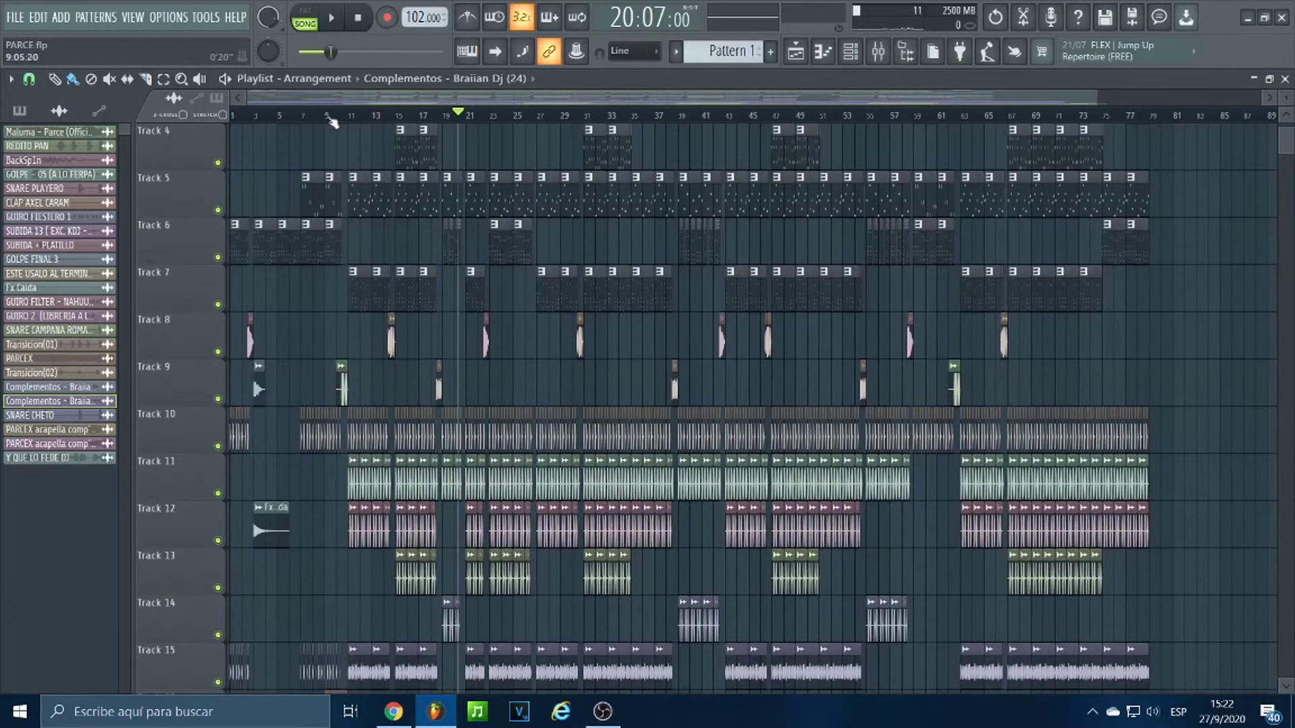
pyautogui.scroll(10, 330, 120)
pyautogui.click(549, 385)
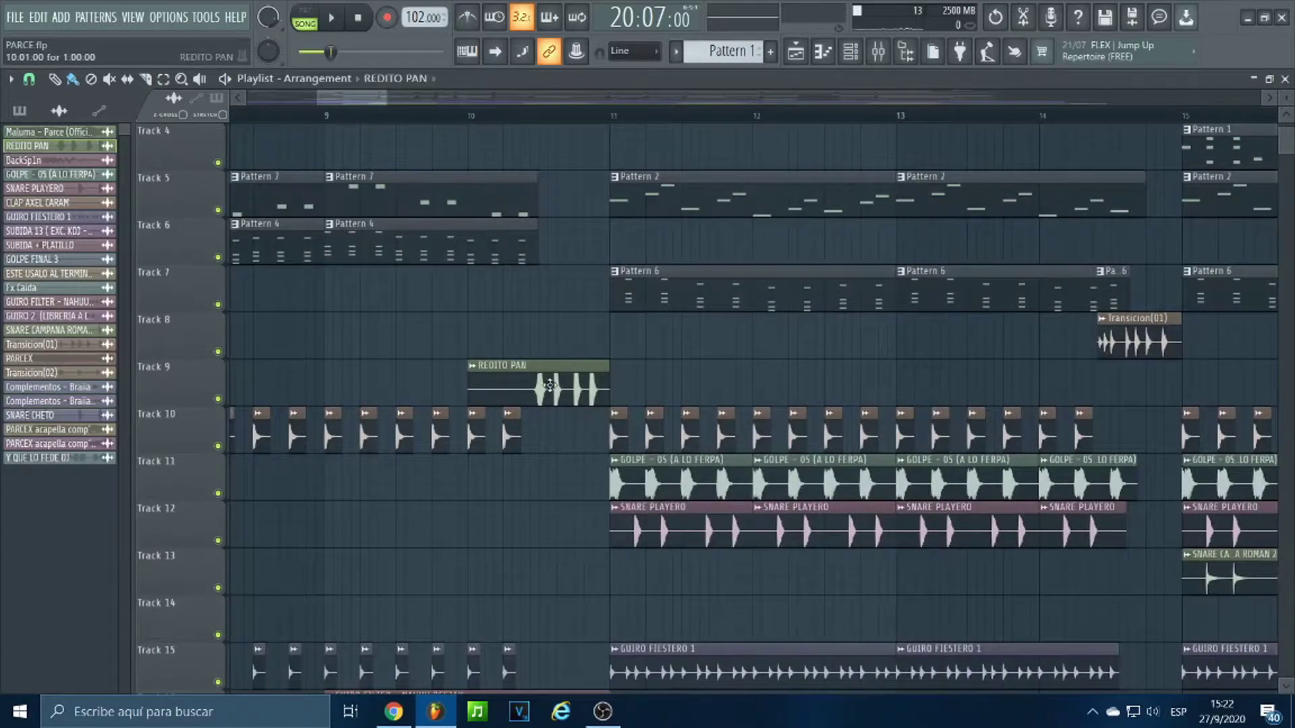
pyautogui.doubleClick(550, 385)
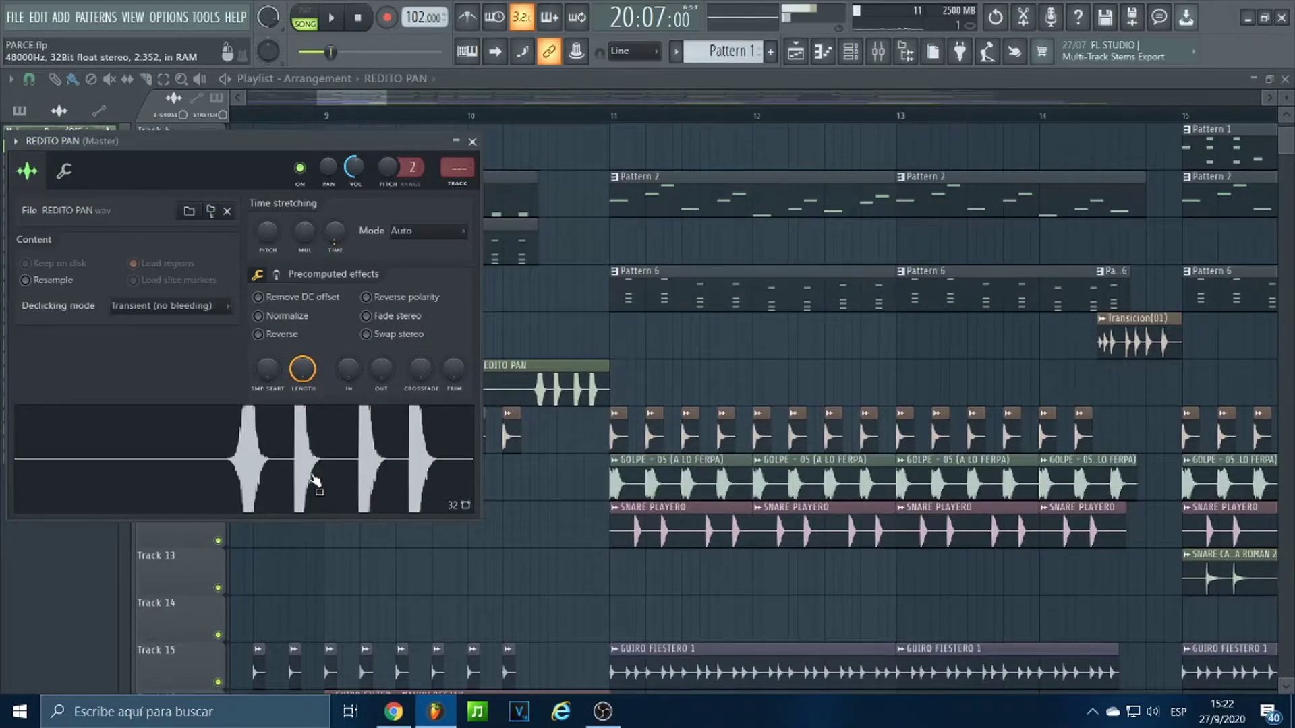
pyautogui.click(472, 141)
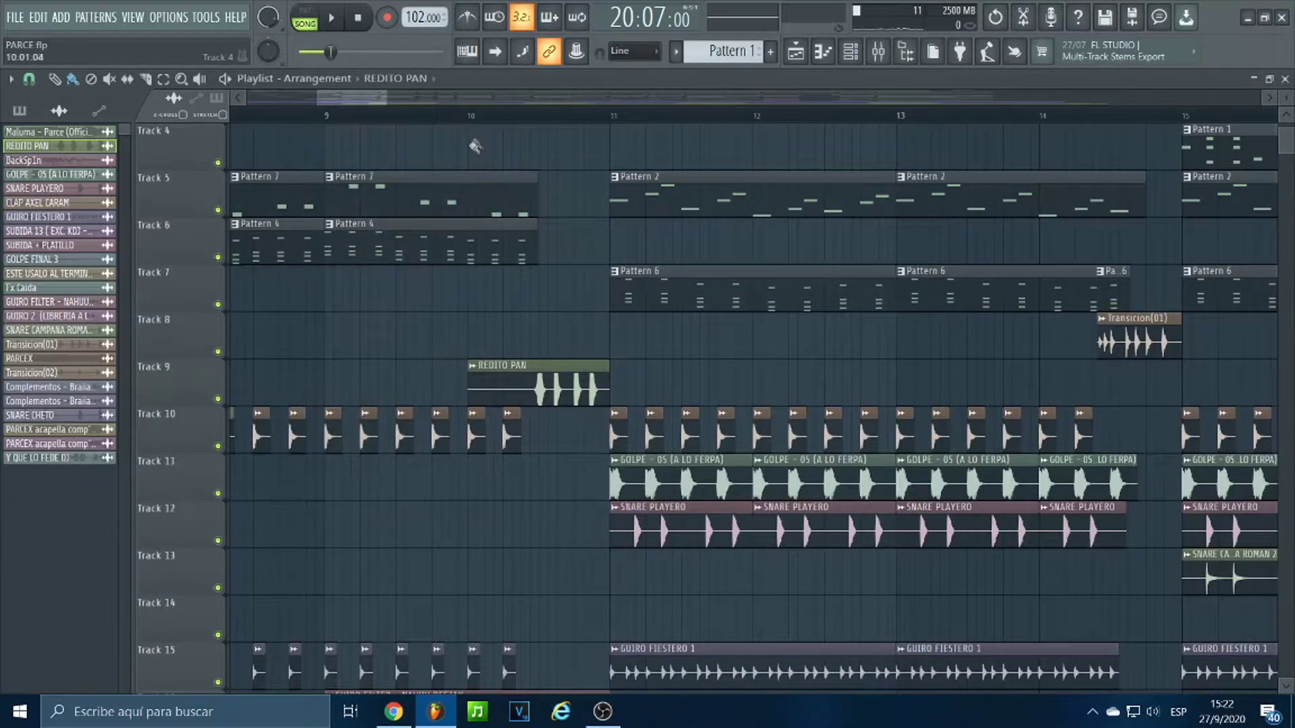
# Inspect the Fx Caida sample on Track 12 and the GOLPE FINAL 3 sample on Track 9, both at bar 3, closing each one's settings.
pyautogui.moveTo(375, 103); pyautogui.dragTo(267, 105)
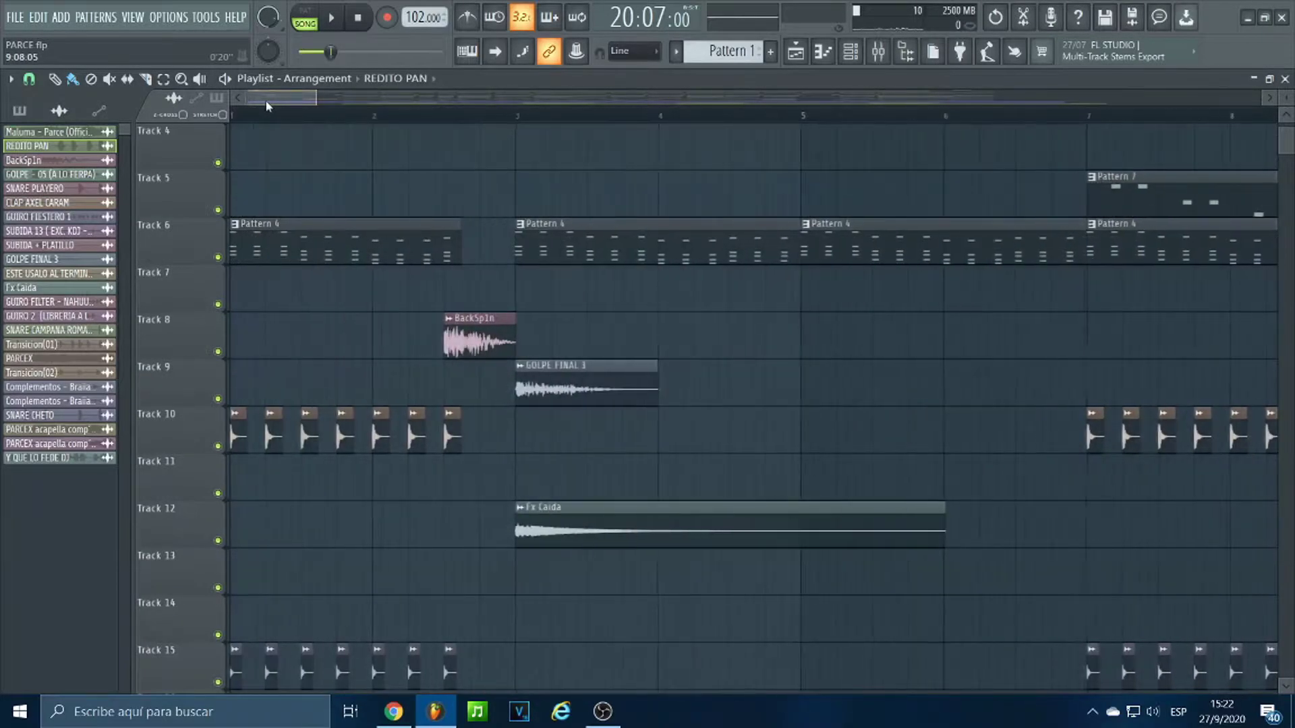
pyautogui.doubleClick(565, 526)
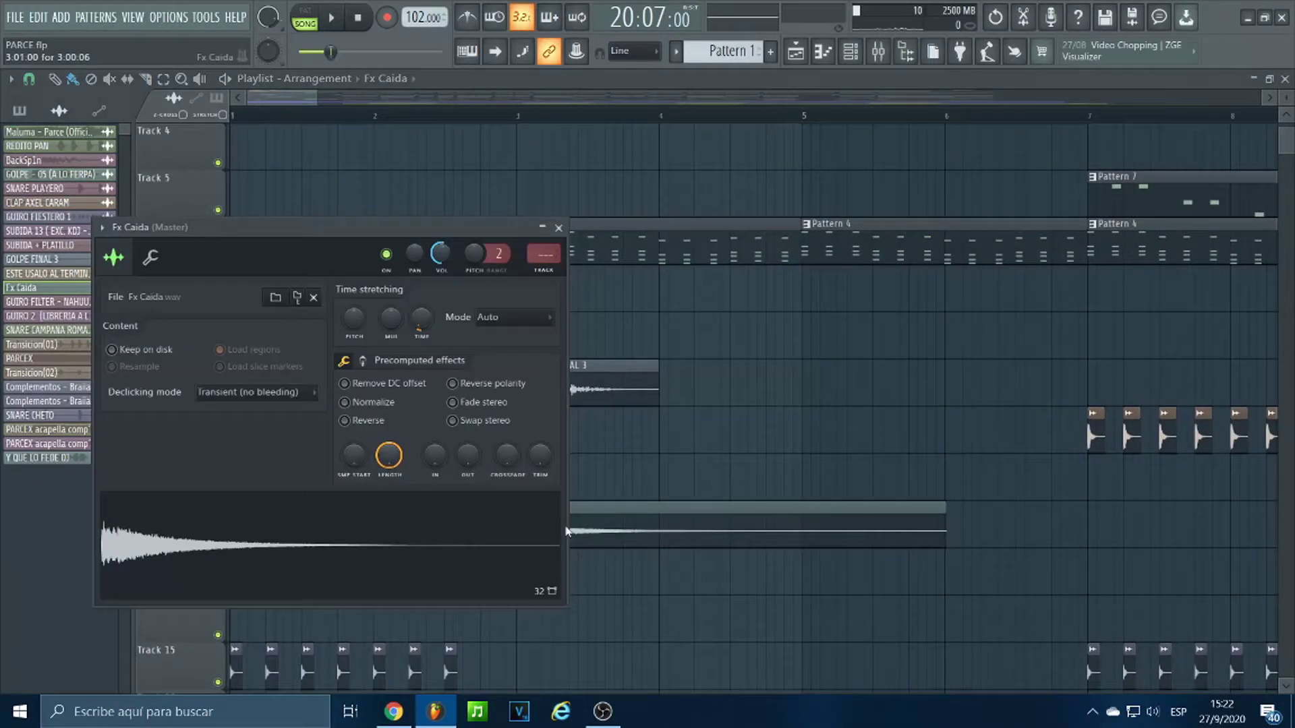
pyautogui.click(558, 227)
pyautogui.doubleClick(582, 393)
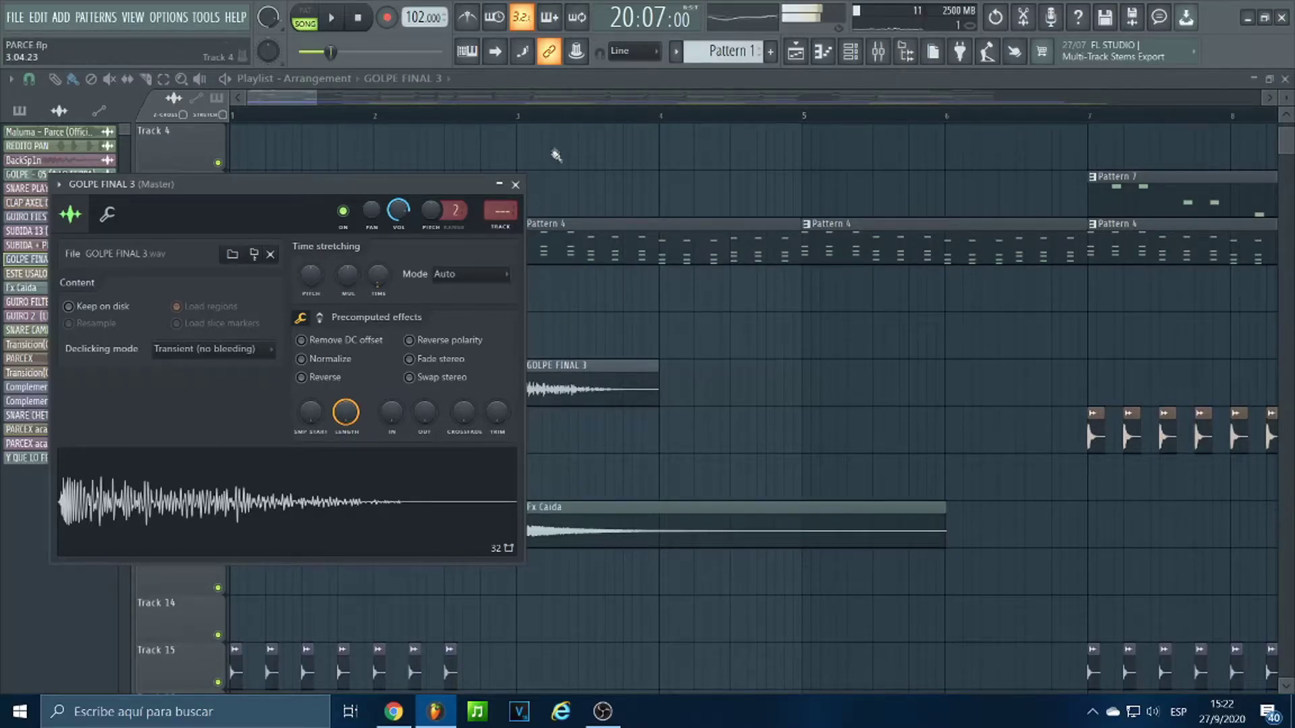
pyautogui.click(515, 184)
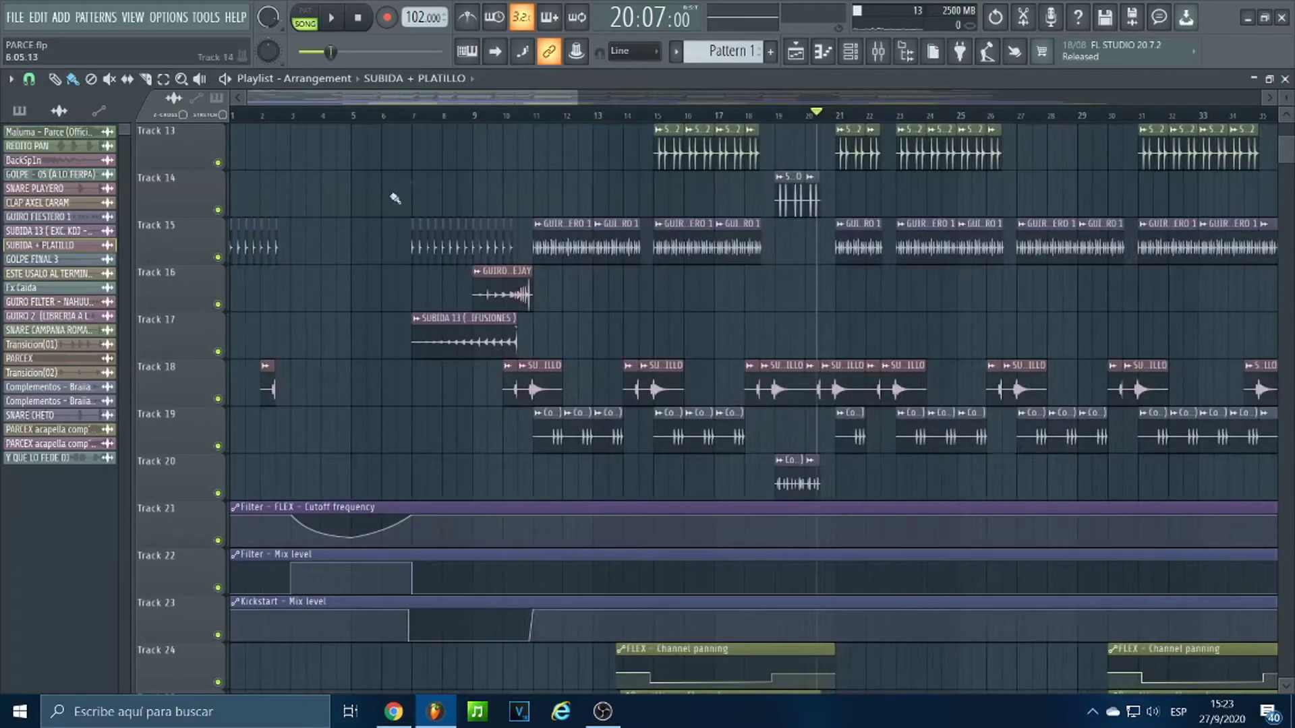
# Examine the filter, Kickstart and channel panning automation clips on Tracks 21 to 26 across the arrangement.
pyautogui.scroll(-5, 395, 198)
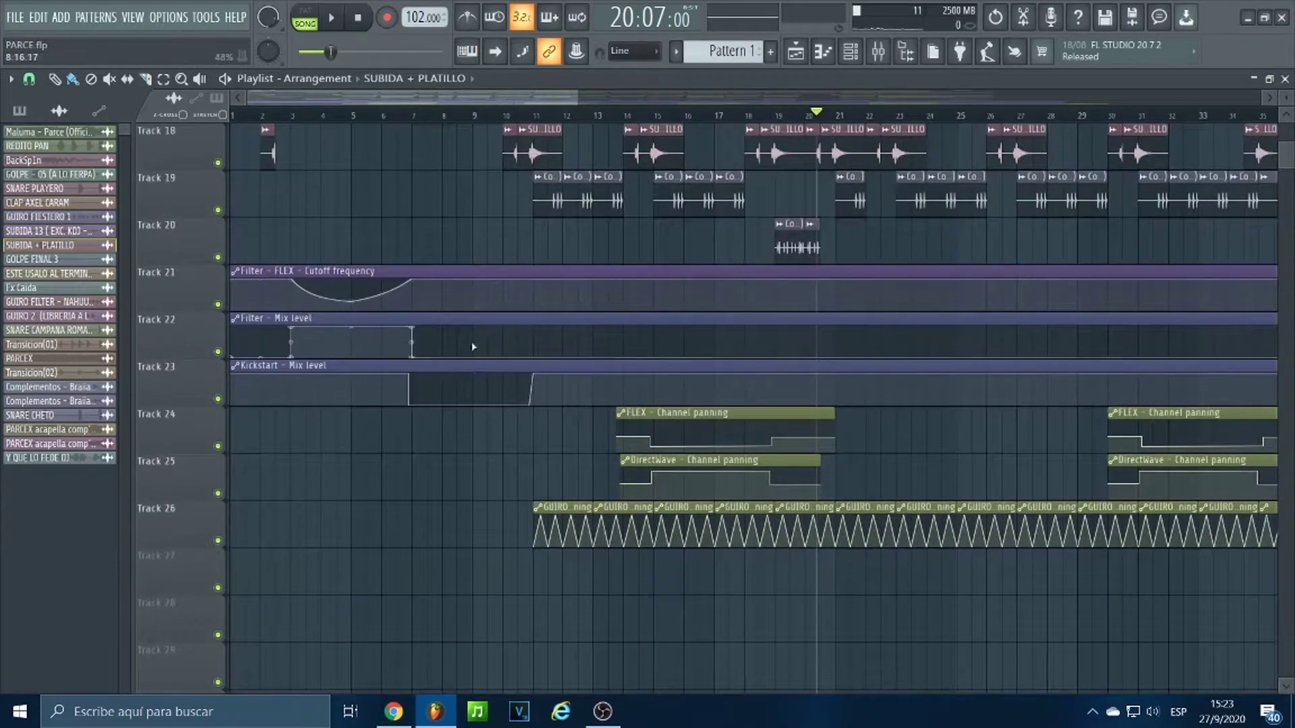
pyautogui.scroll(-4, 566, 115)
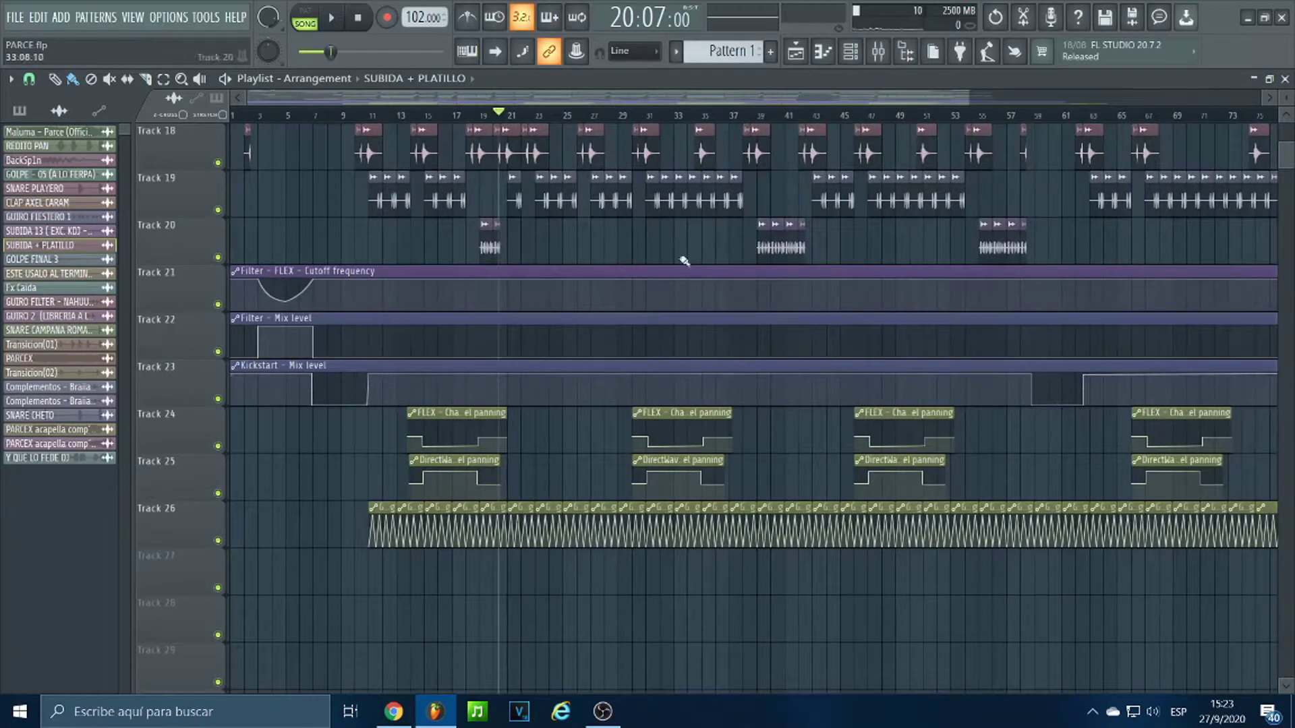
pyautogui.scroll(-2, 639, 125)
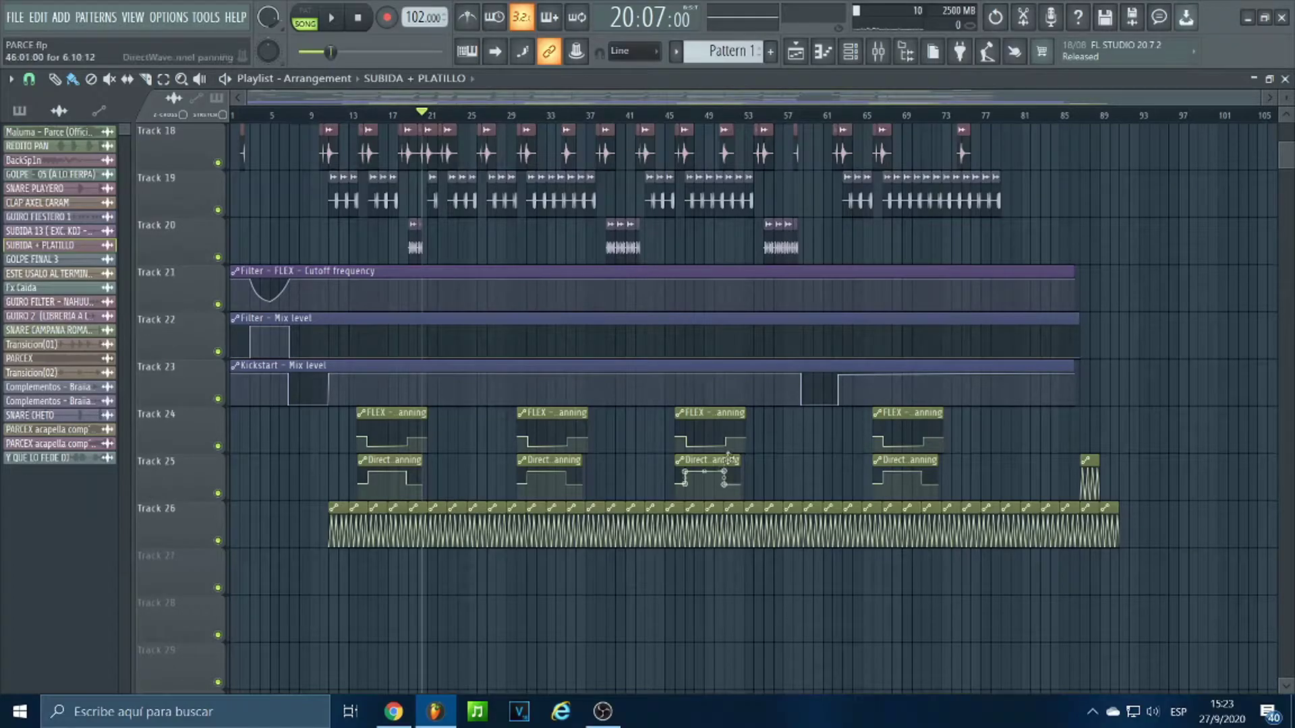
pyautogui.scroll(3, 359, 422)
pyautogui.scroll(-2, 357, 418)
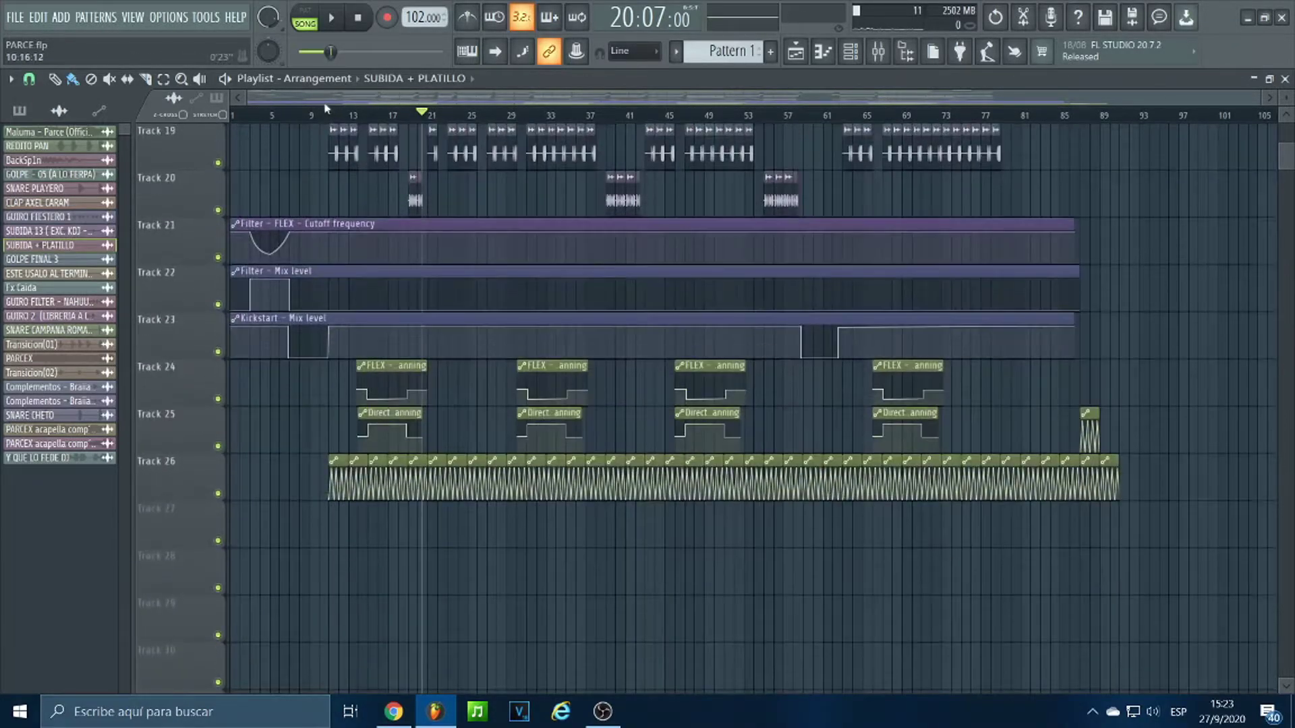
pyautogui.scroll(5, 323, 118)
pyautogui.scroll(-5, 565, 116)
pyautogui.scroll(6, 301, 128)
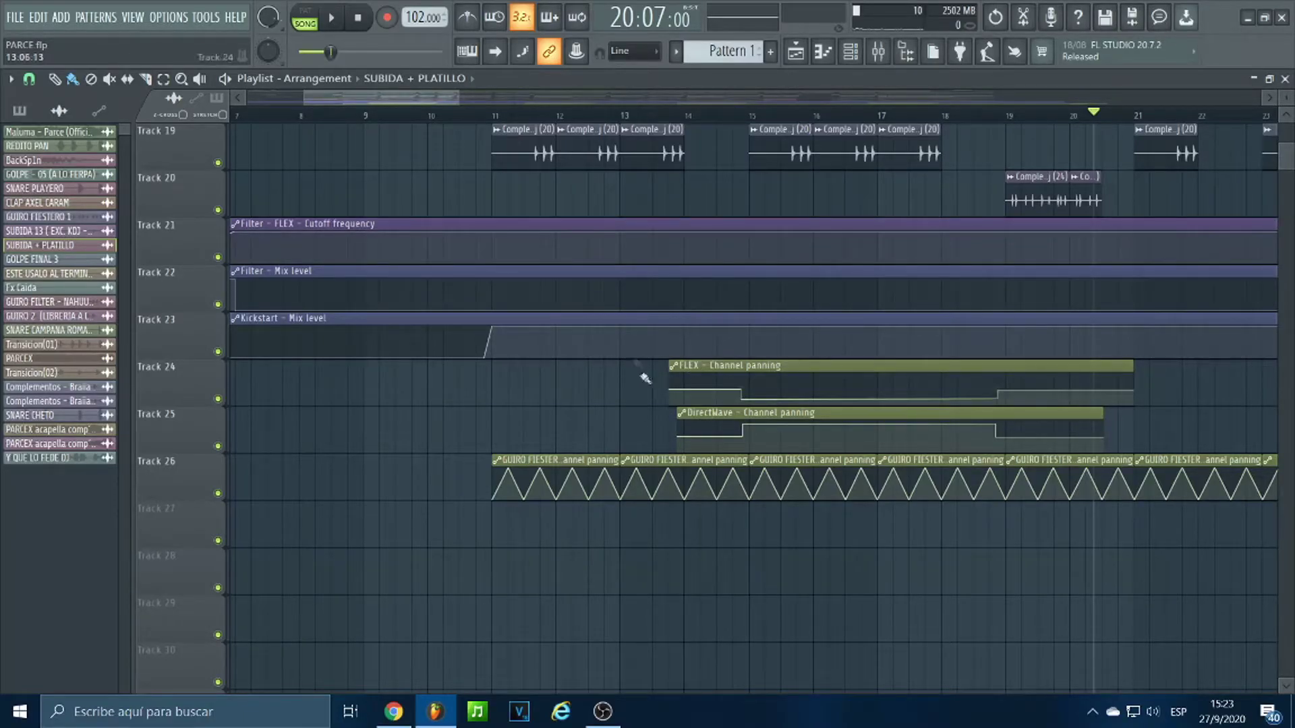
pyautogui.moveTo(364, 94); pyautogui.dragTo(290, 94)
pyautogui.rightClick(283, 95)
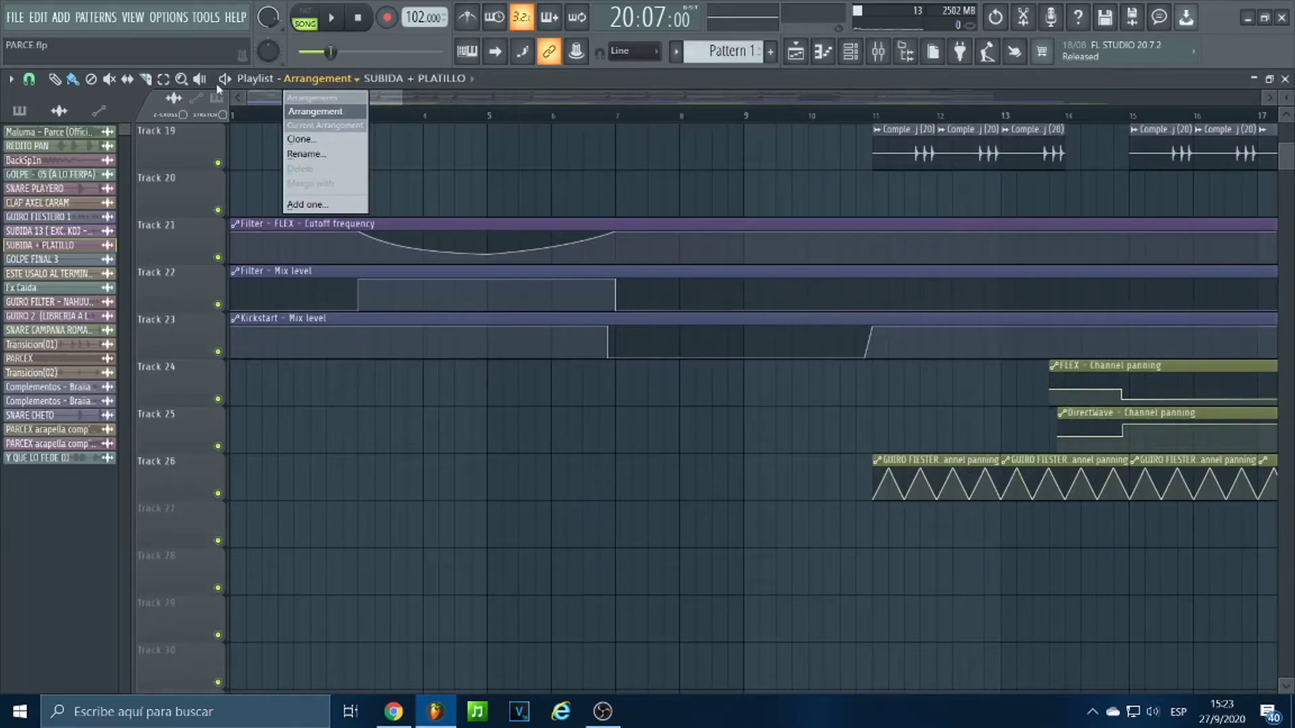
pyautogui.click(257, 98)
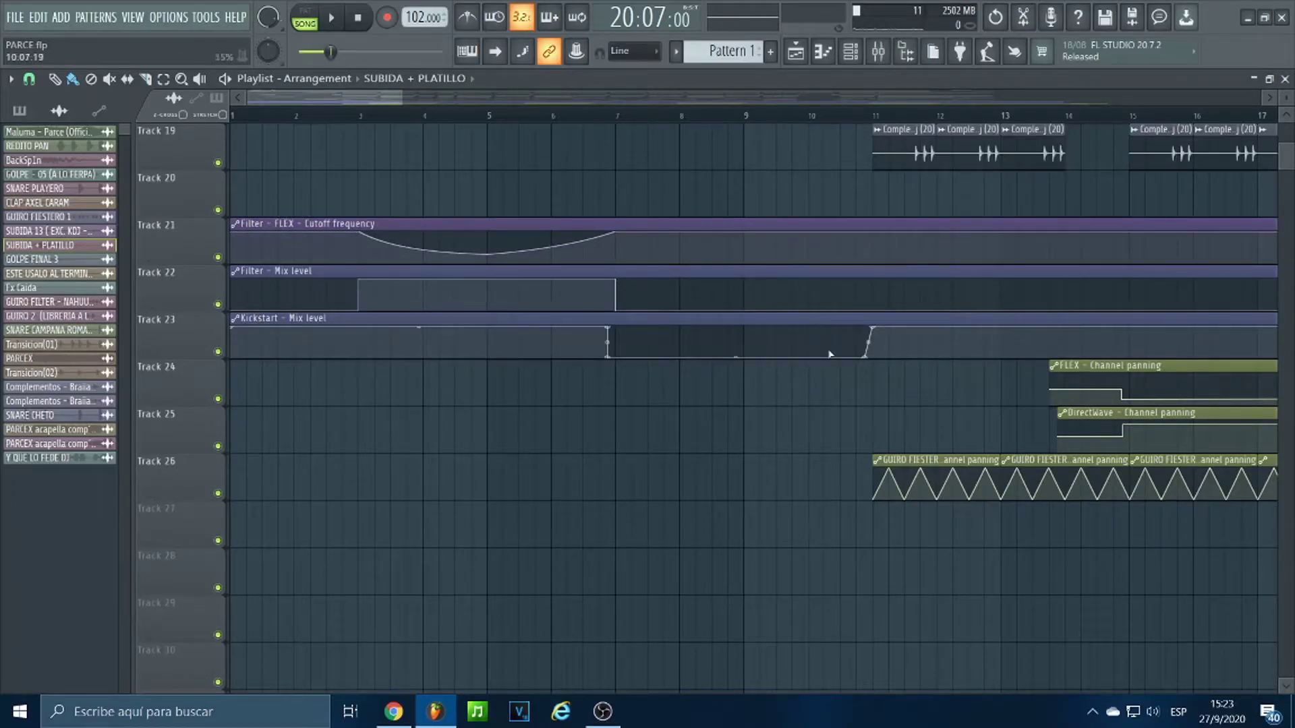
# Open the PARCEX acapella comp leta_2 sample before bar 3 on Track 1, inspect its waveform and close its settings.
pyautogui.scroll(2, 853, 417)
pyautogui.scroll(16, 852, 417)
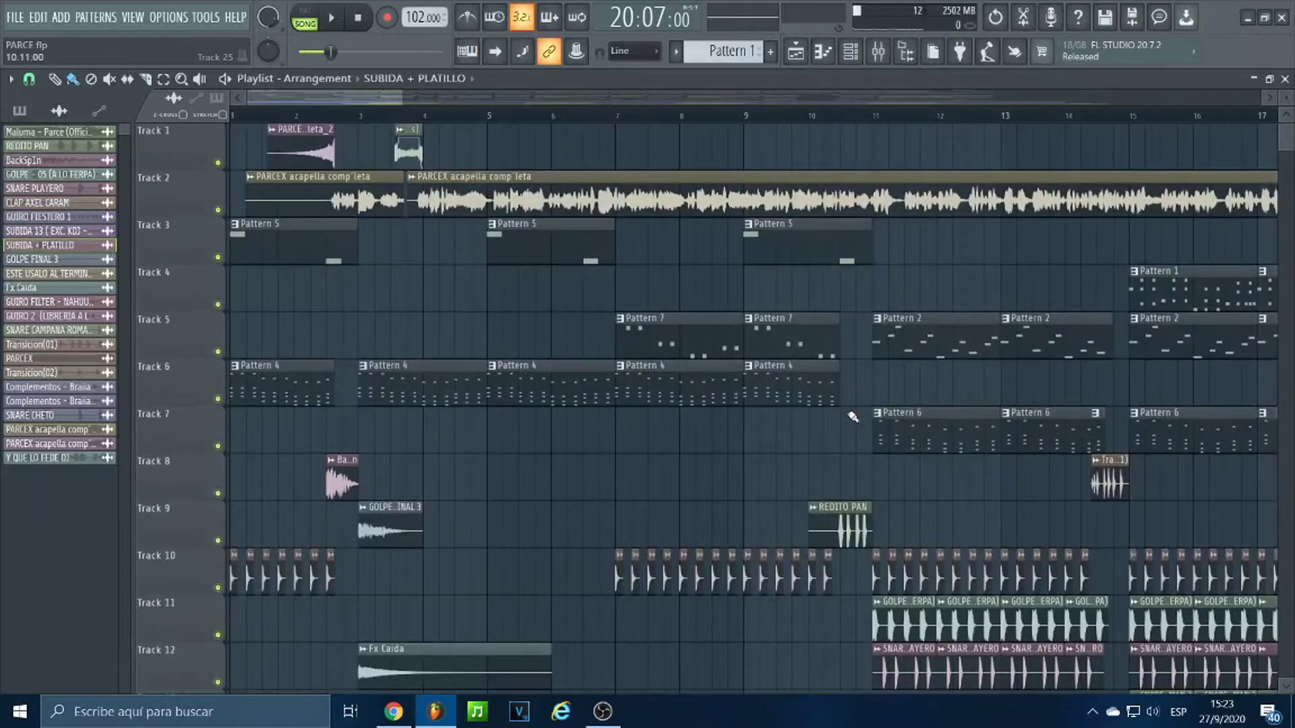
pyautogui.scroll(-5, 229, 116)
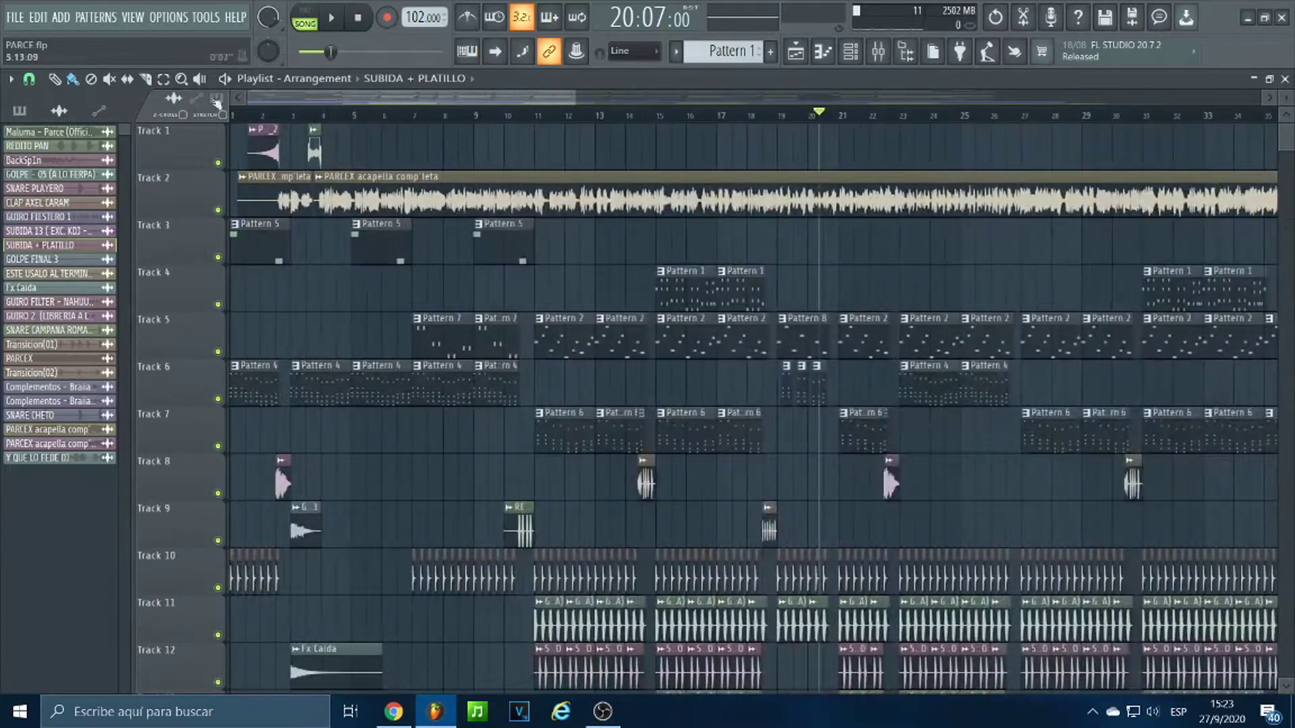
pyautogui.scroll(8, 230, 116)
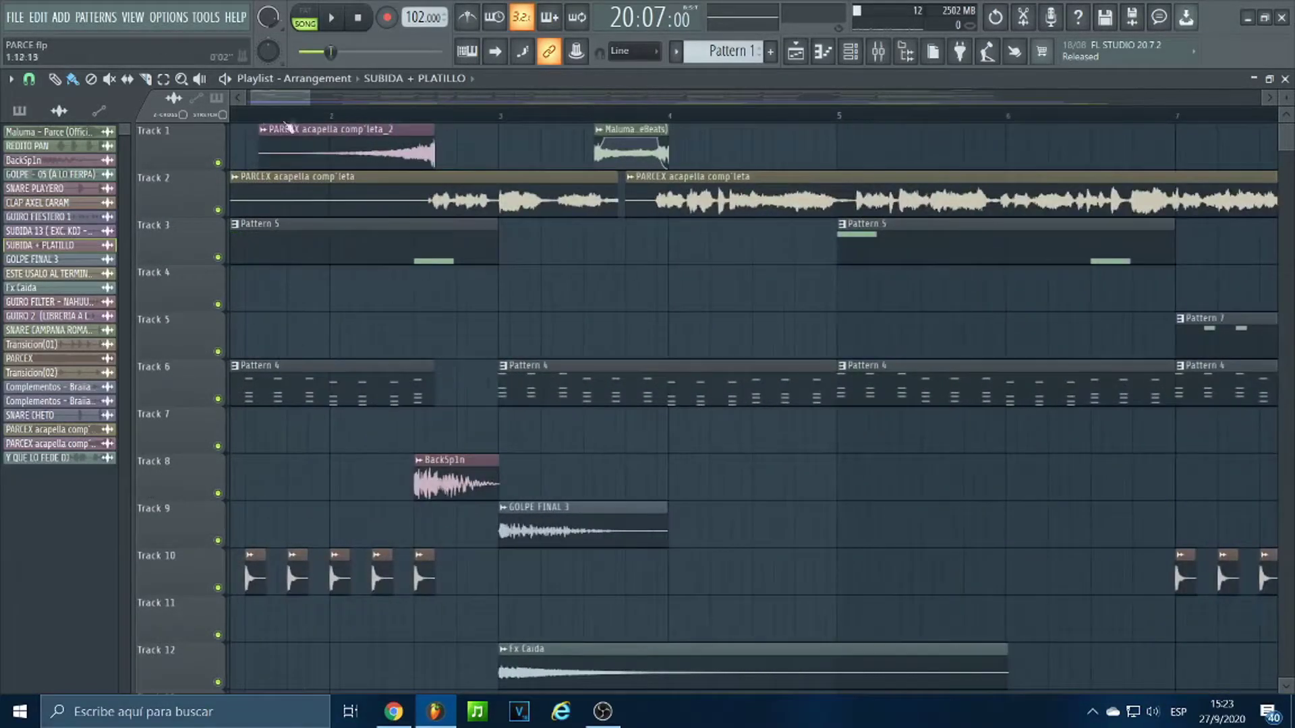
pyautogui.doubleClick(440, 153)
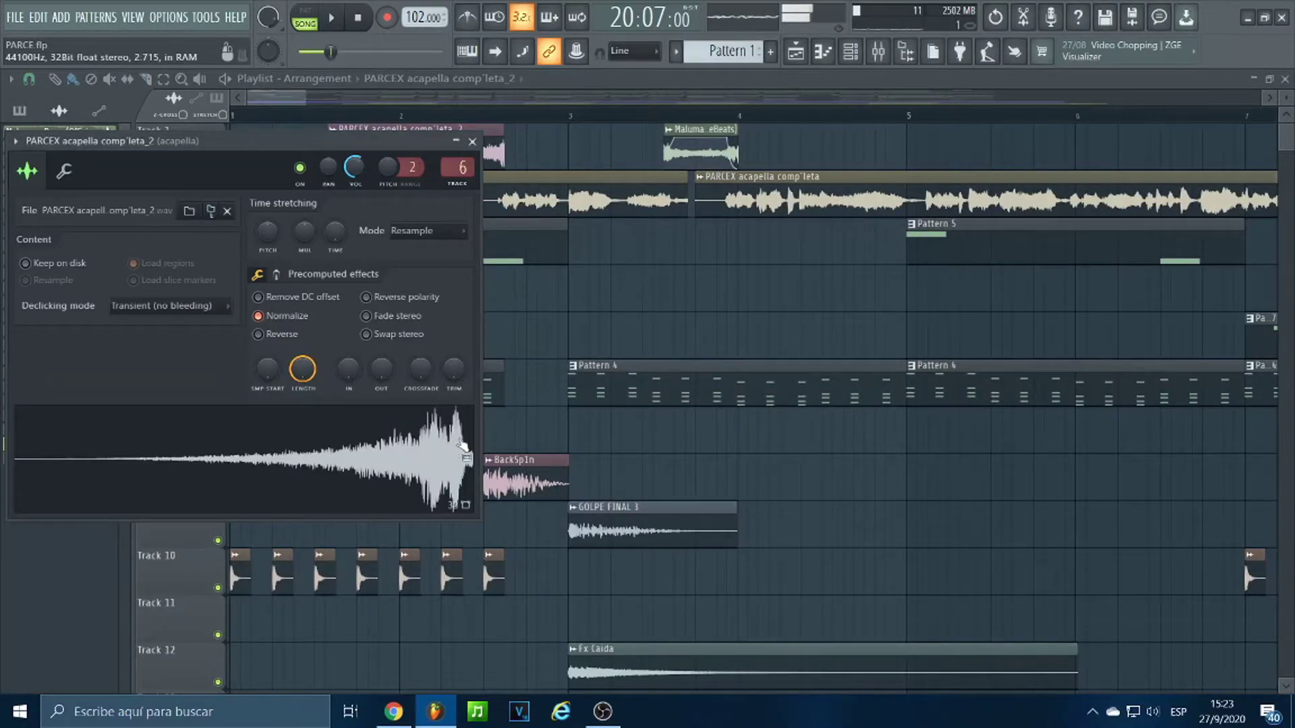
pyautogui.click(472, 141)
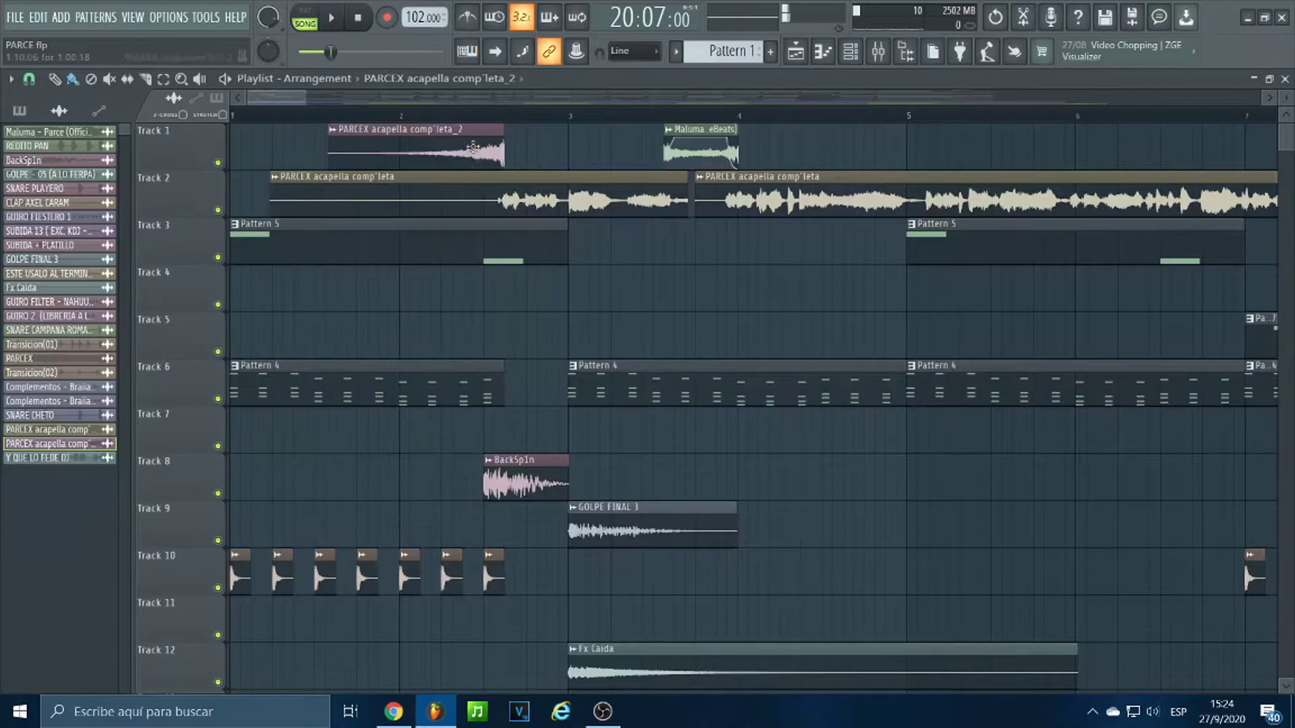
# Solo Track 1, play the Maluma - Parce acapella clip from position 3:10 and stop playback.
pyautogui.scroll(4, 697, 116)
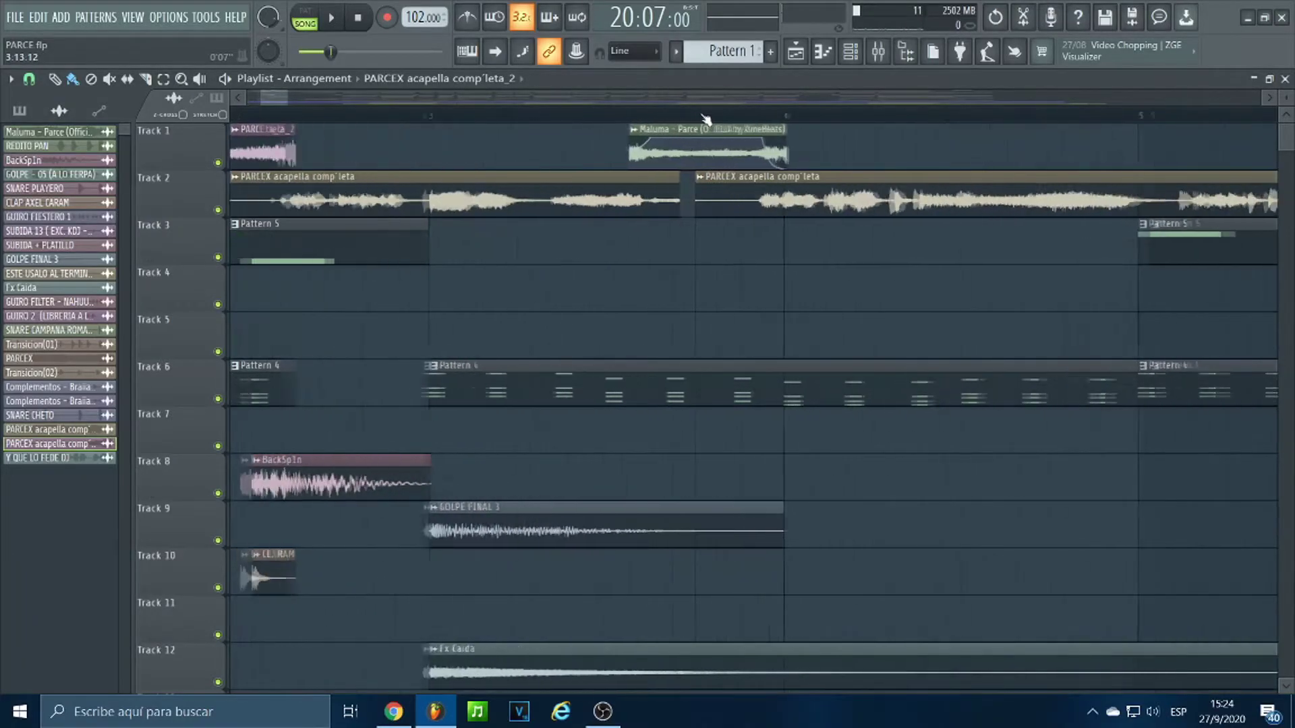
pyautogui.click(626, 111)
pyautogui.press('space')
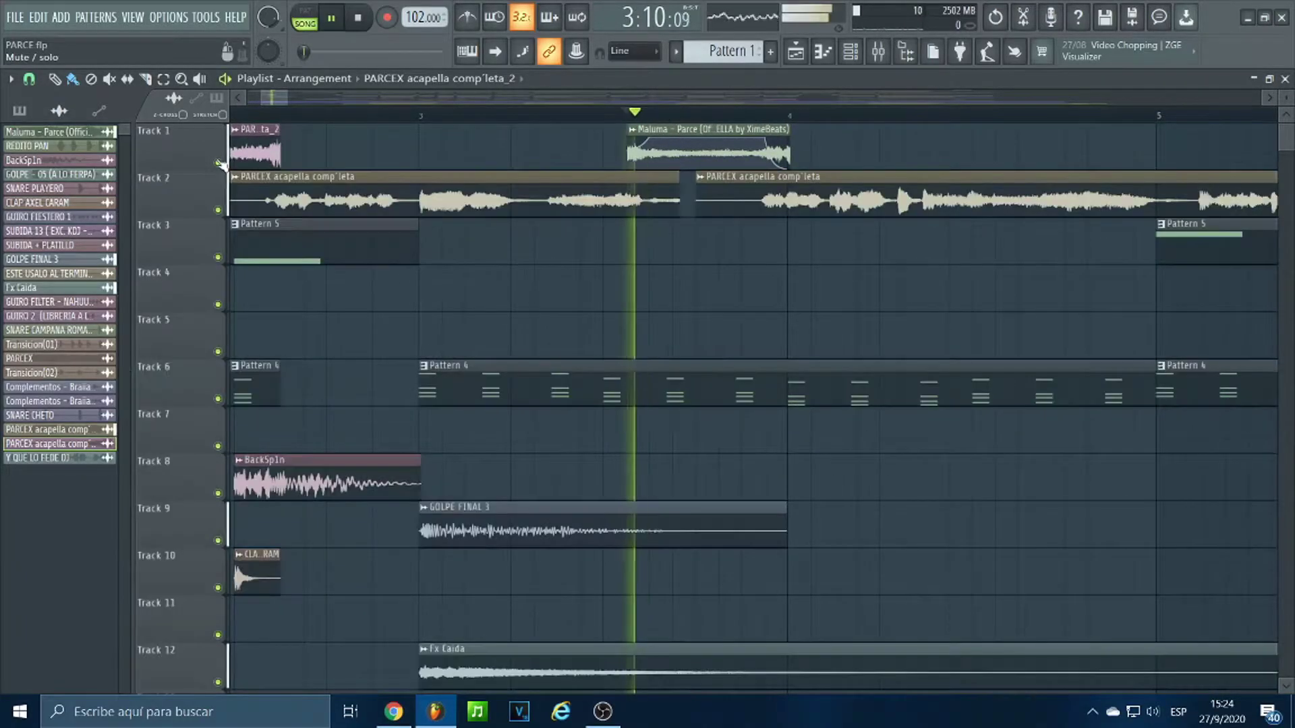
pyautogui.rightClick(217, 163)
pyautogui.press('space')
pyautogui.press('space')
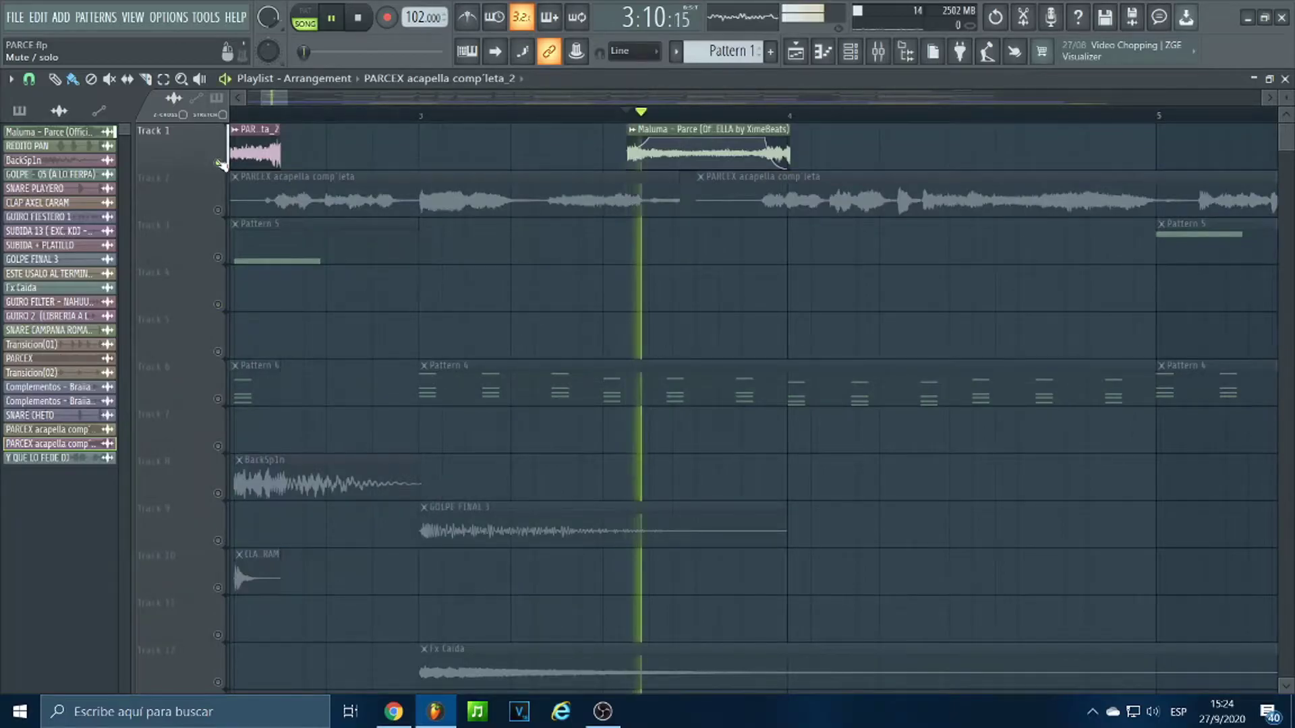
pyautogui.press('space')
pyautogui.press('space')
pyautogui.press('space')
pyautogui.click(217, 163)
pyautogui.click(218, 163)
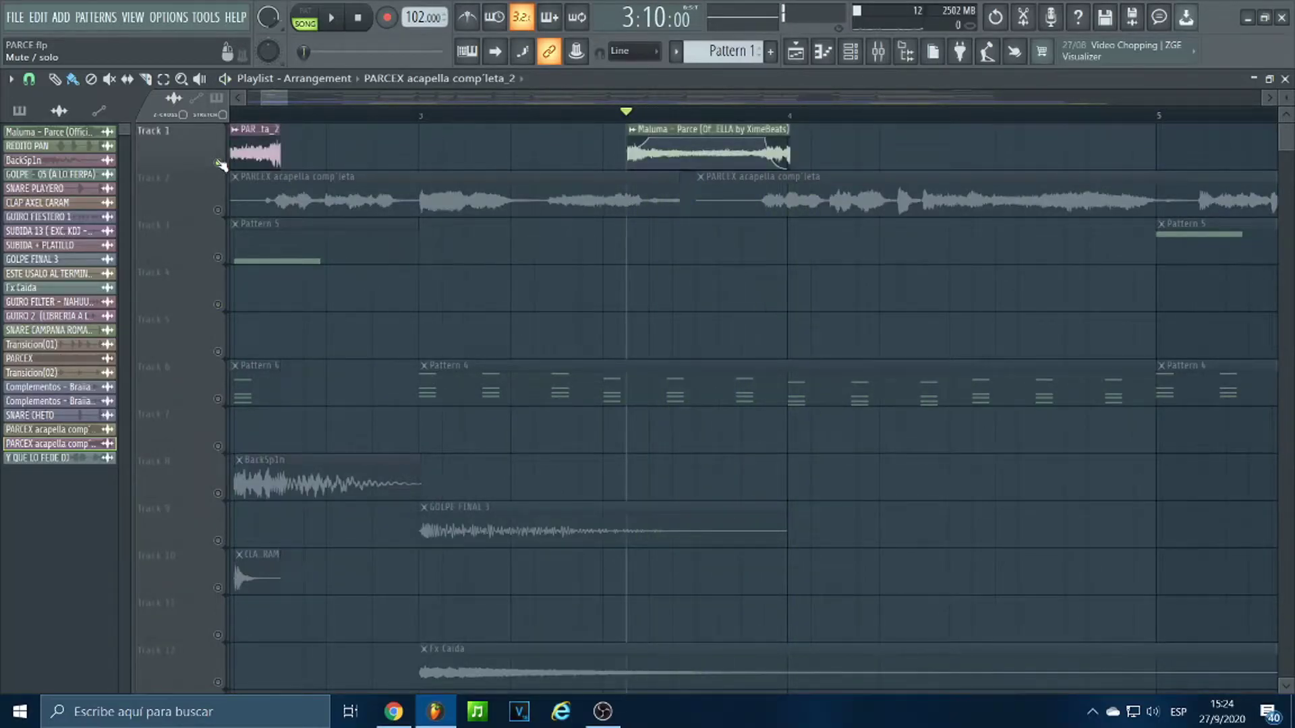
# Enable Track 2 alongside the soloed Track 1 and play both vocal tracks together from bar 3.
pyautogui.rightClick(218, 163)
pyautogui.rightClick(217, 163)
pyautogui.click(219, 211)
pyautogui.click(419, 116)
pyautogui.press('space')
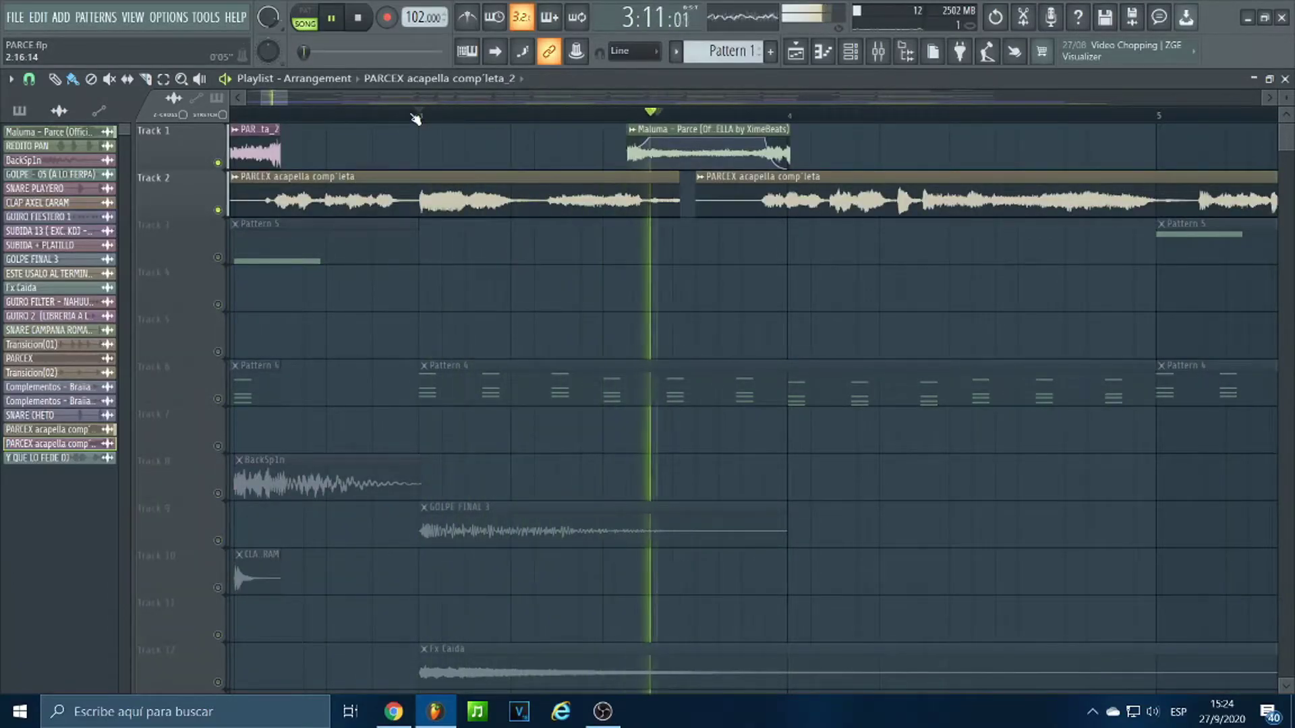
# Stop playback of the two vocal tracks and restore all playlist tracks from solo.
pyautogui.press('space')
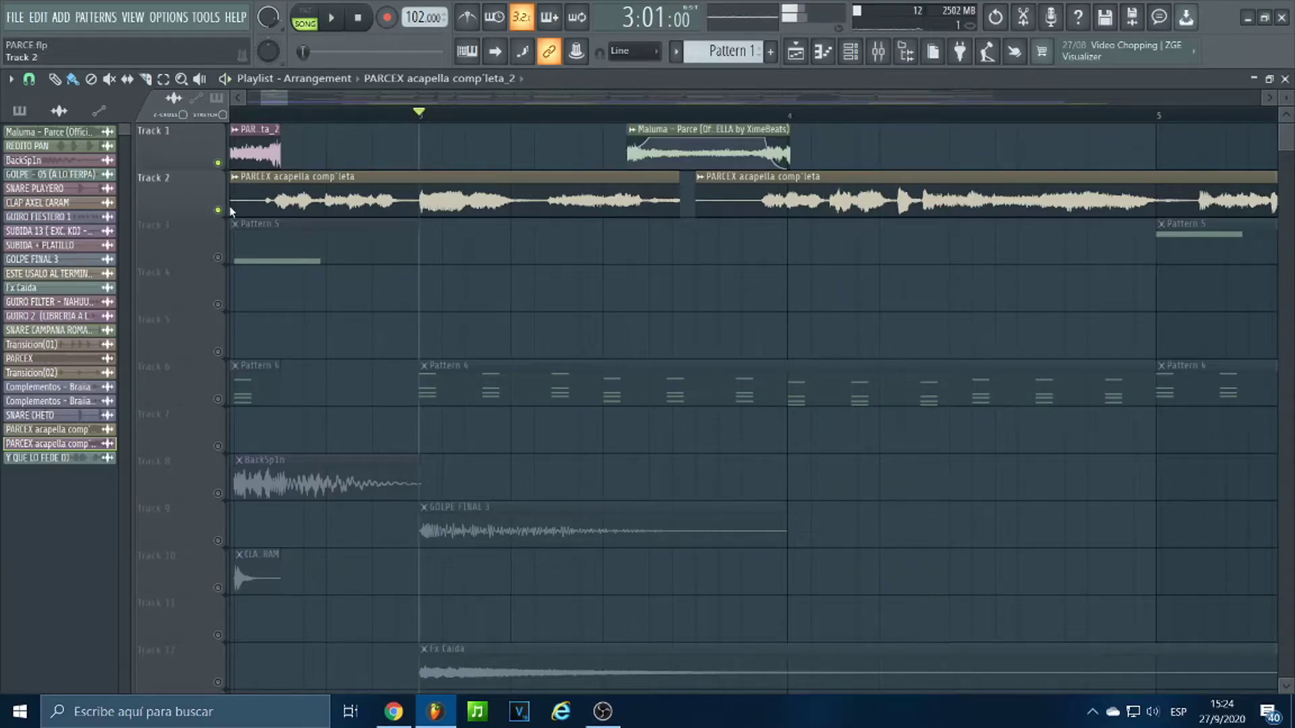
pyautogui.rightClick(219, 211)
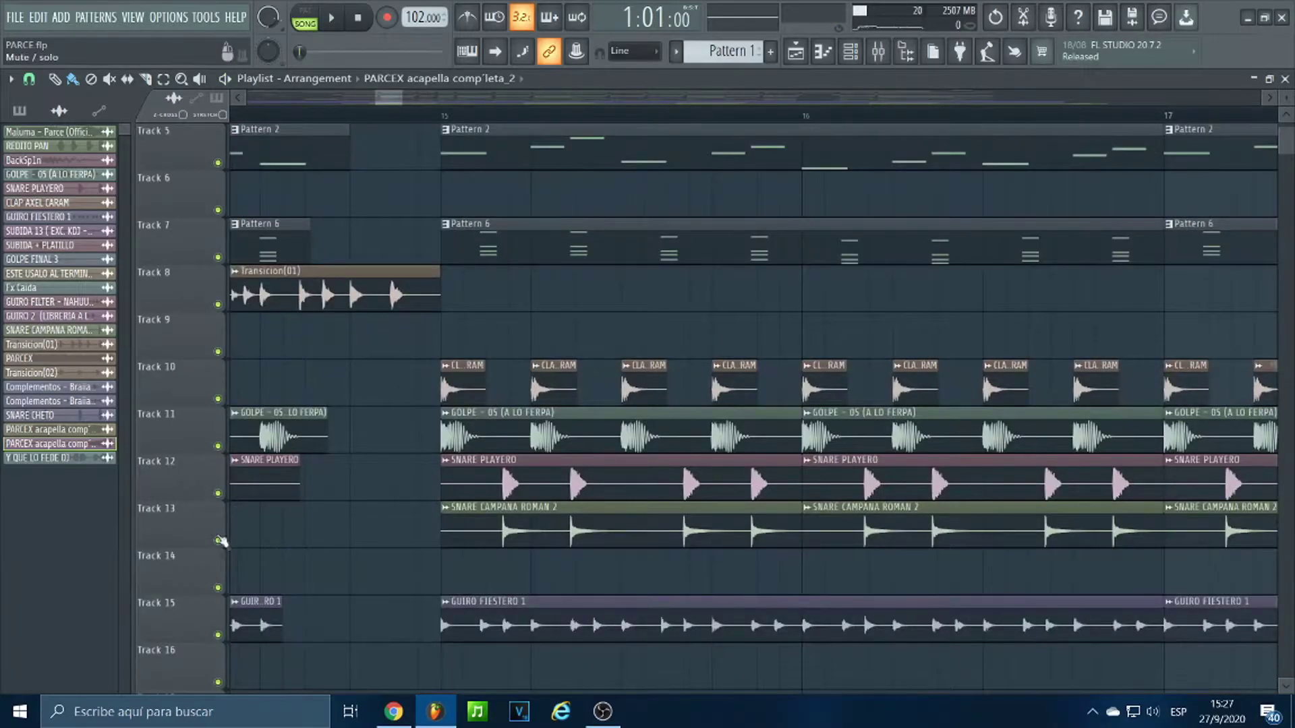
# Solo Track 13, play its SNARE CAMPANA ROMAN 2 clips from bar 15, stop playback and restore all tracks.
pyautogui.rightClick(220, 541)
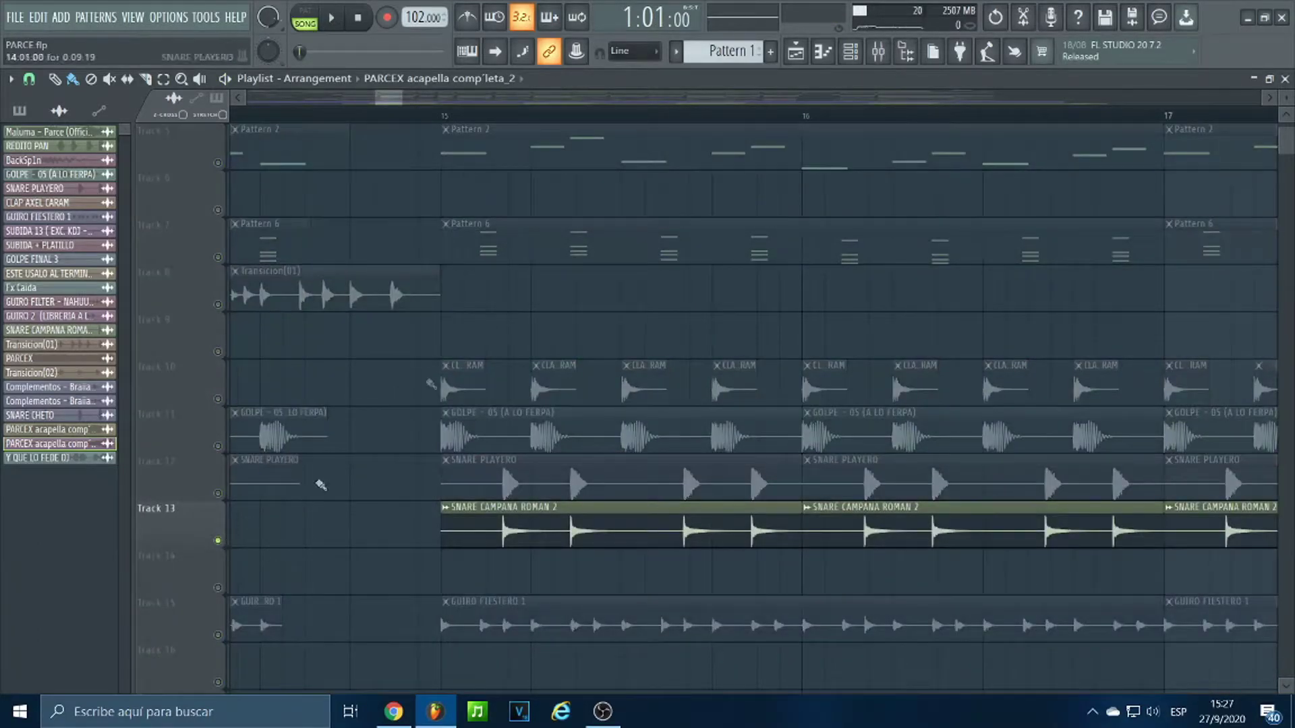
pyautogui.click(443, 116)
pyautogui.press('space')
pyautogui.scroll(-10, 445, 116)
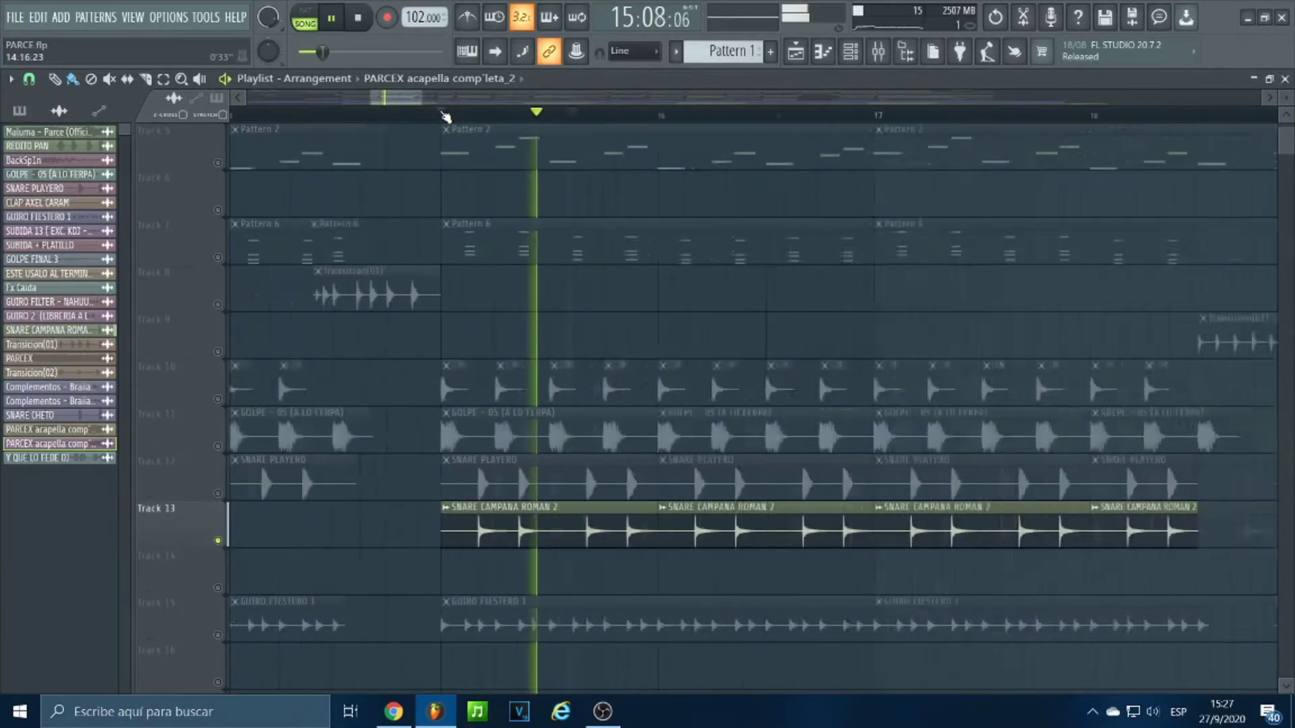
pyautogui.scroll(-3, 445, 116)
pyautogui.press('space')
pyautogui.rightClick(219, 542)
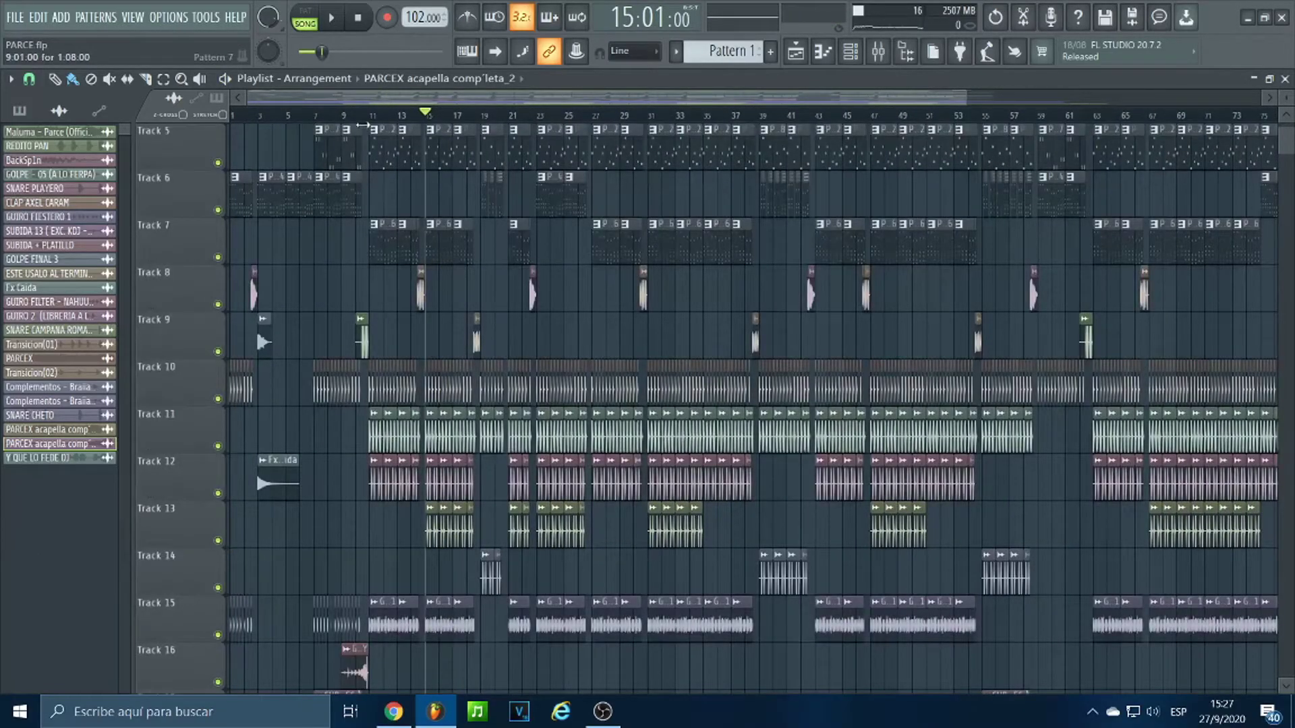
# Examine how the patterns and samples on Tracks 1 to 16 are arranged, including the section around bar 59.
pyautogui.scroll(-2, 363, 125)
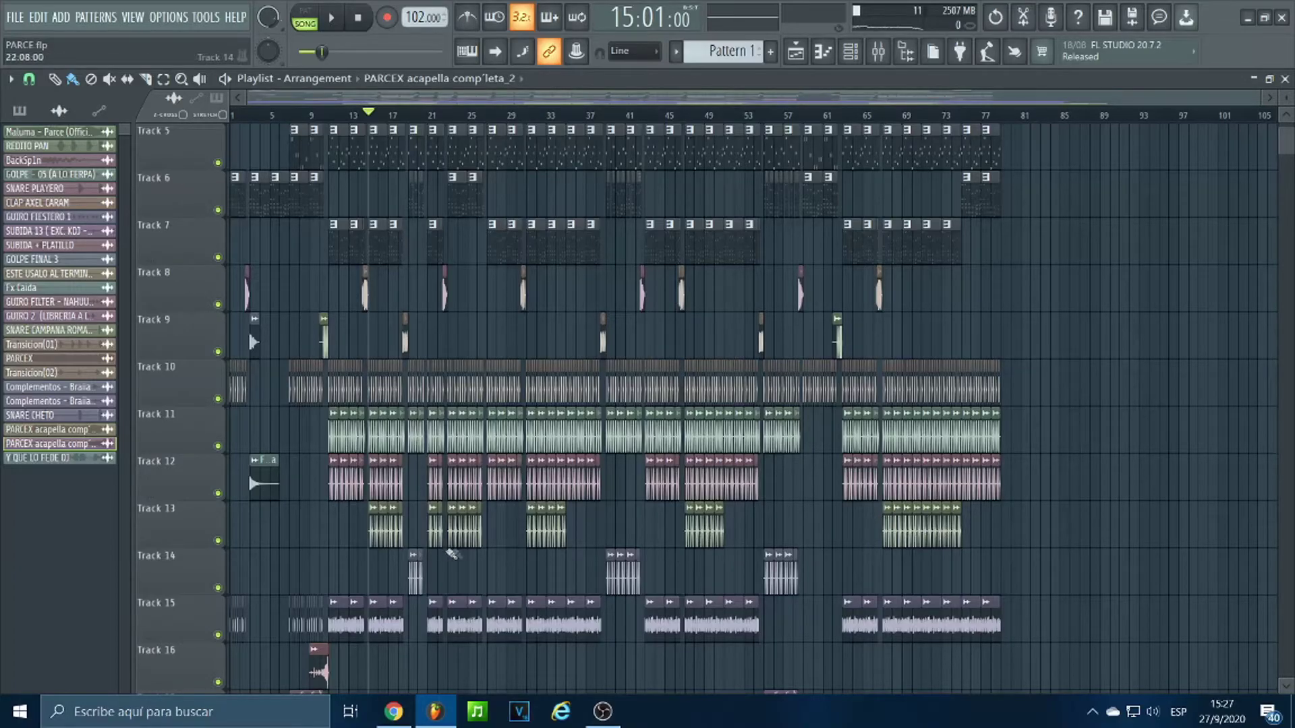
pyautogui.scroll(4, 557, 515)
pyautogui.scroll(3, 457, 120)
pyautogui.scroll(-3, 457, 120)
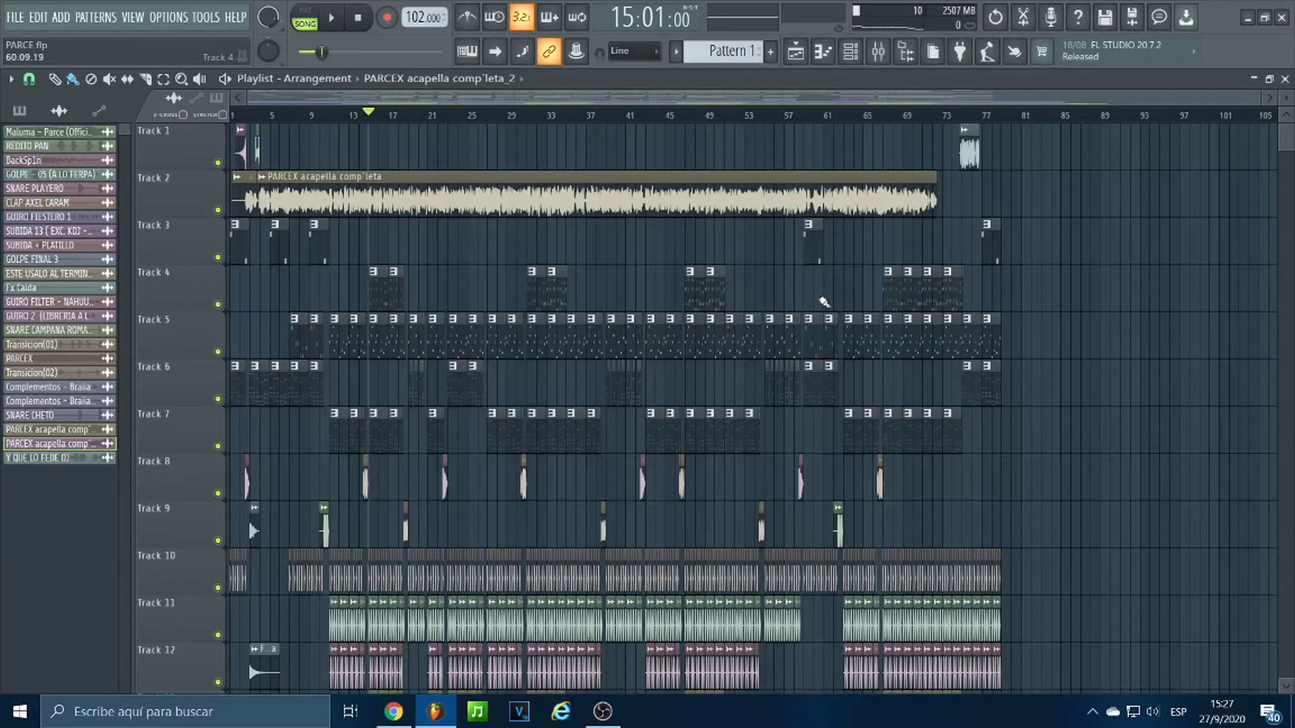
pyautogui.scroll(4, 820, 118)
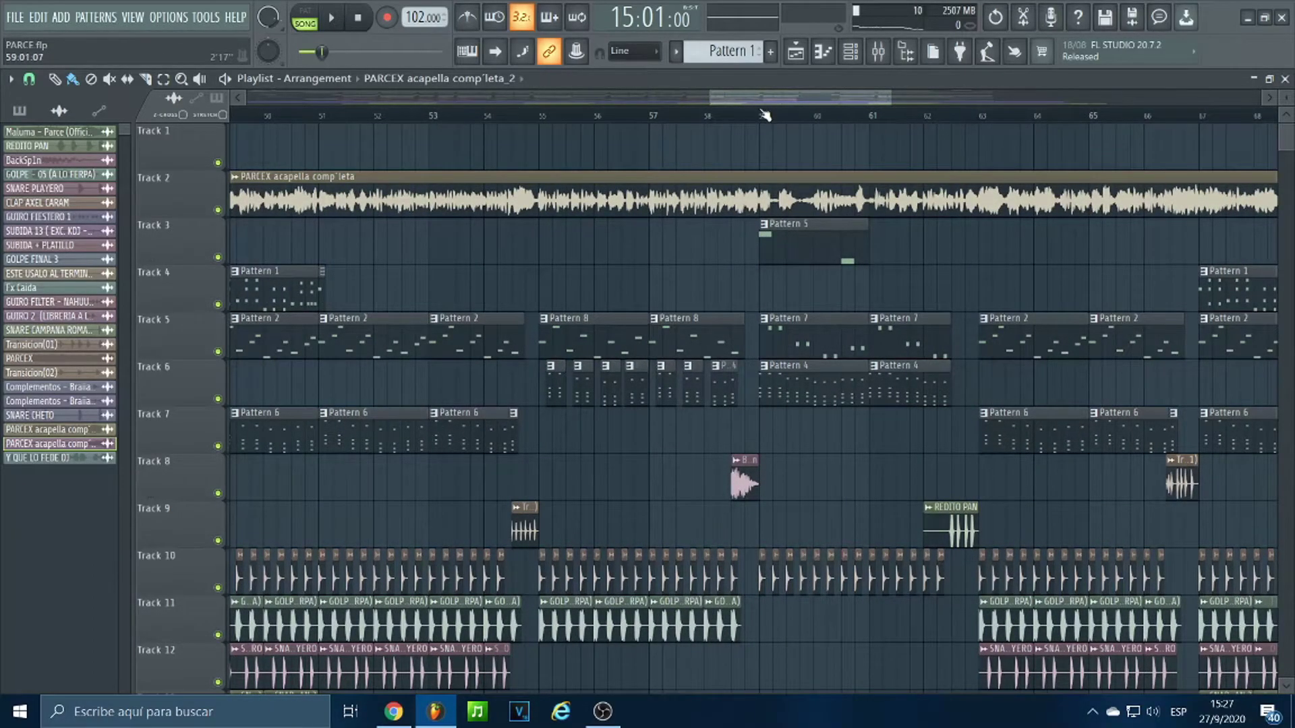
pyautogui.scroll(-5, 765, 116)
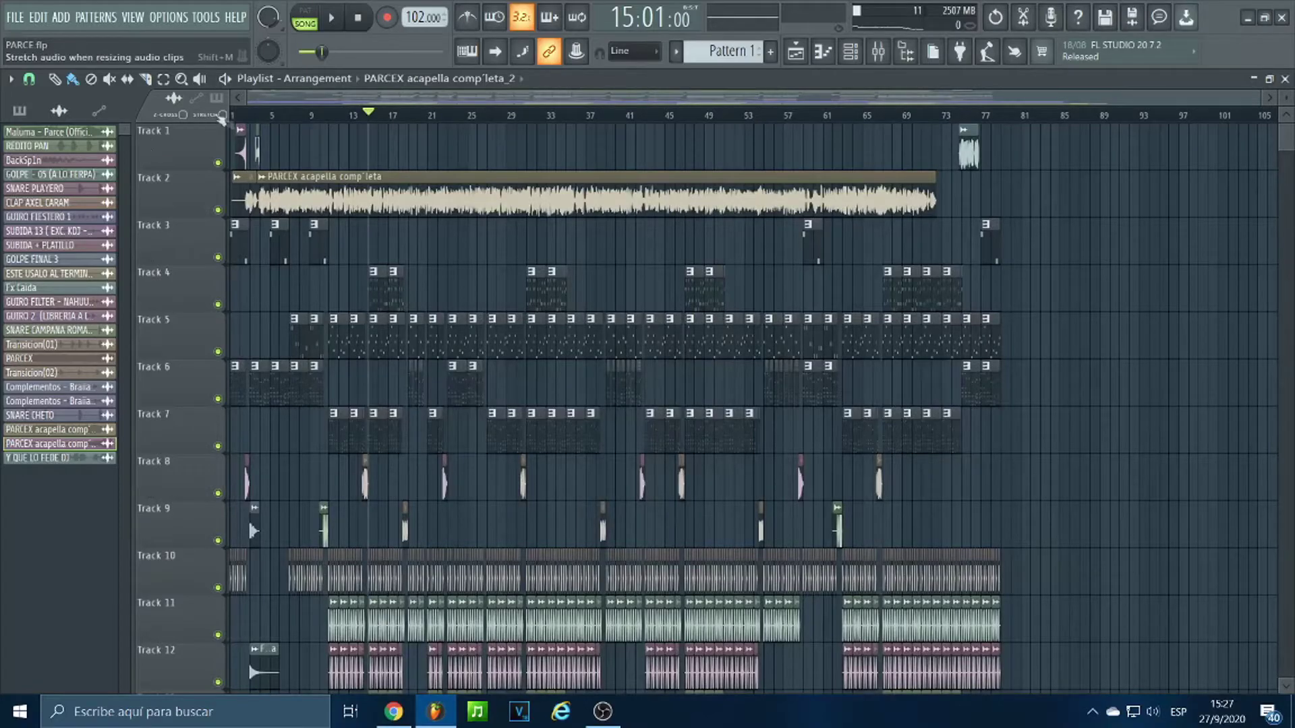
# Open the PARCEX acapella comp leta_2 clip before bar 3 on Track 1, inspect its sample settings and close them.
pyautogui.scroll(5, 256, 116)
pyautogui.moveTo(315, 101); pyautogui.dragTo(297, 121)
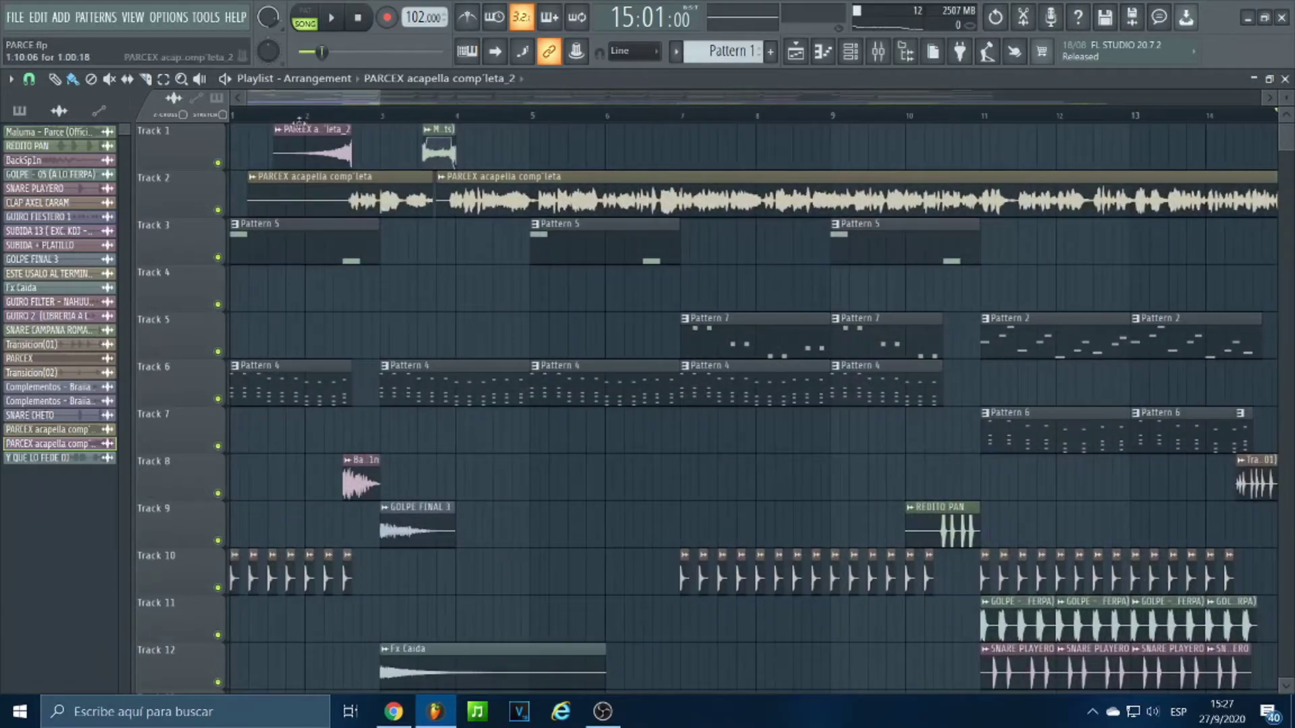
pyautogui.doubleClick(318, 141)
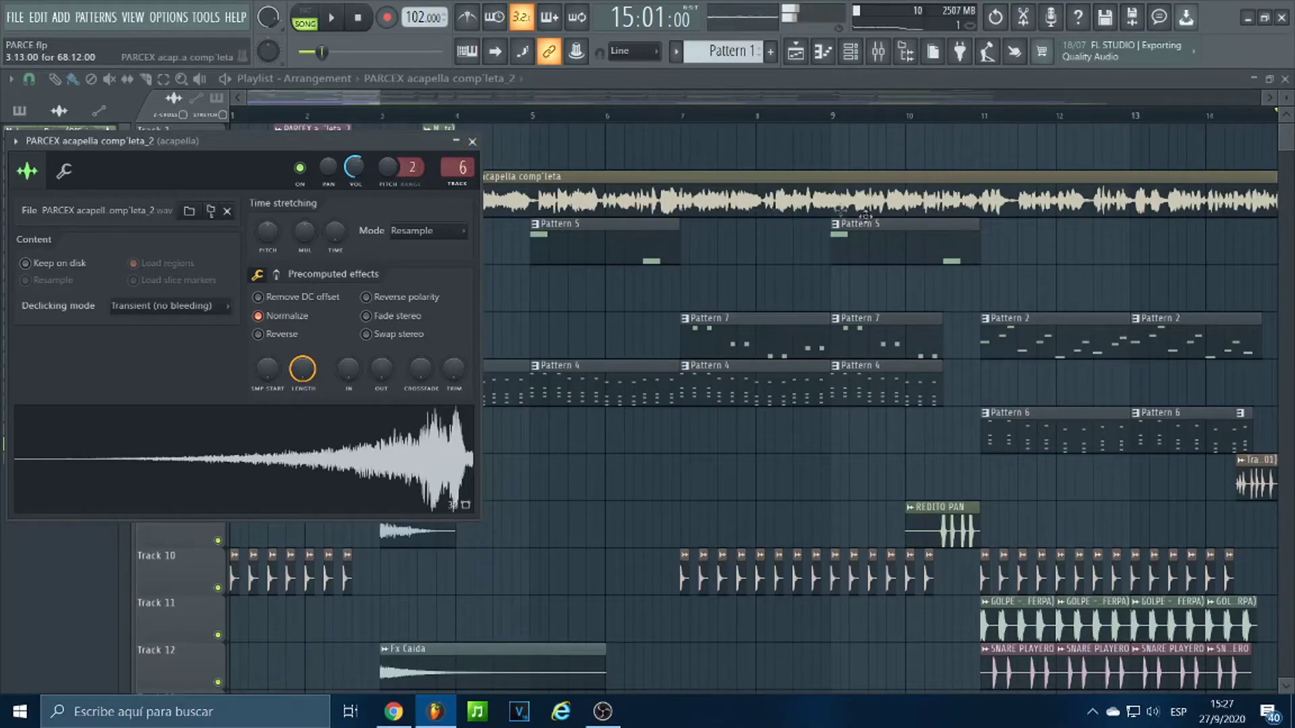
pyautogui.click(472, 142)
# Solo Track 2, enable Track 1 with it, play both acapella tracks through the intro and stop playback.
pyautogui.rightClick(218, 210)
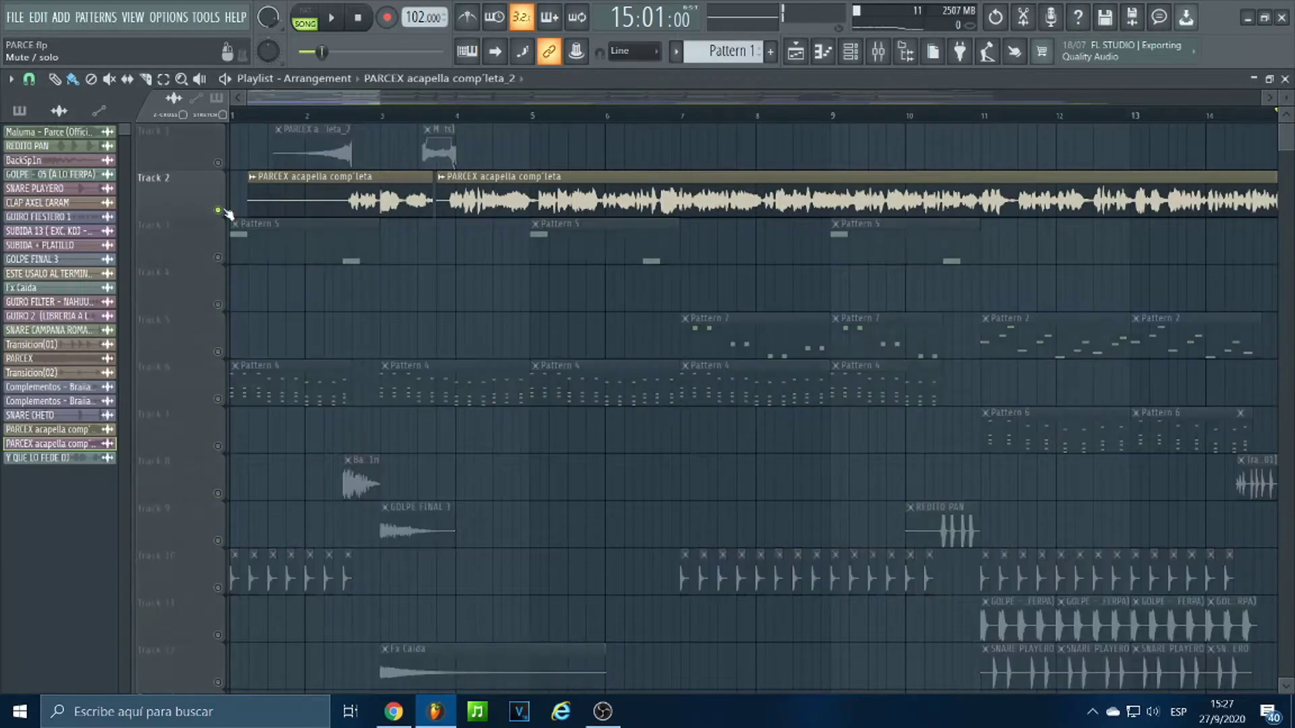
pyautogui.click(218, 163)
pyautogui.press('space')
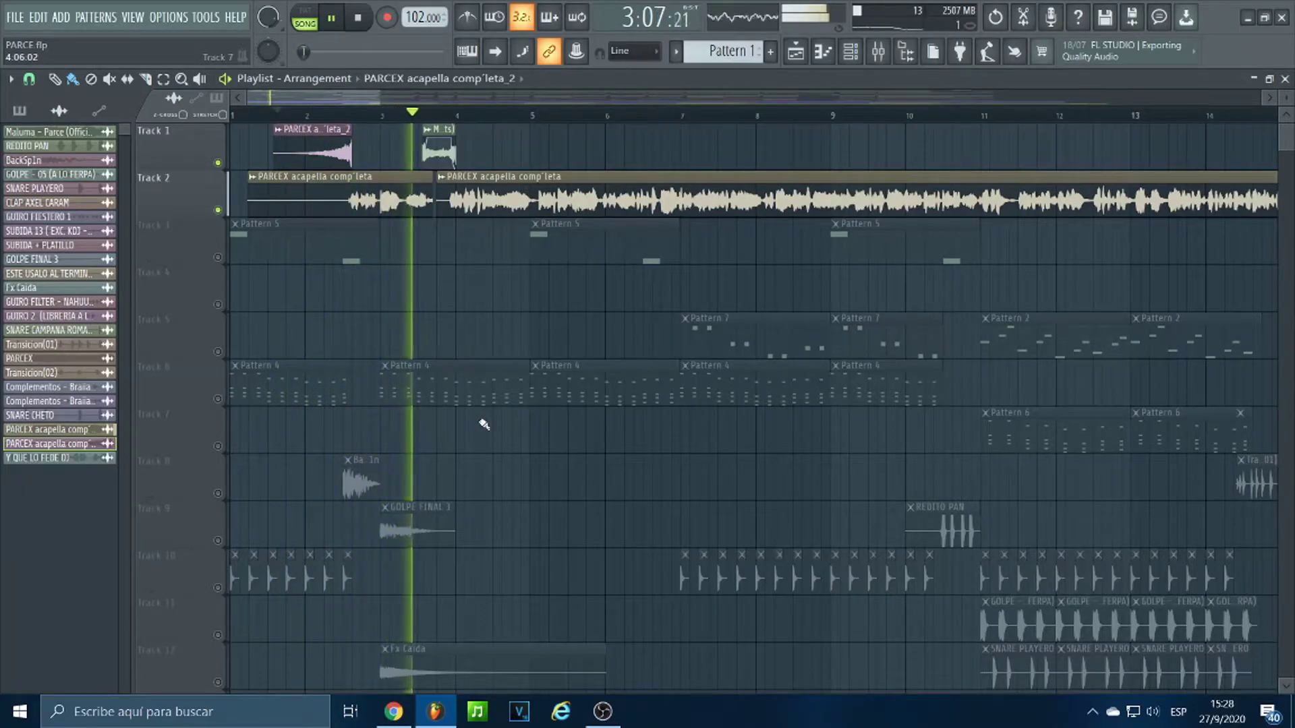
pyautogui.press('space')
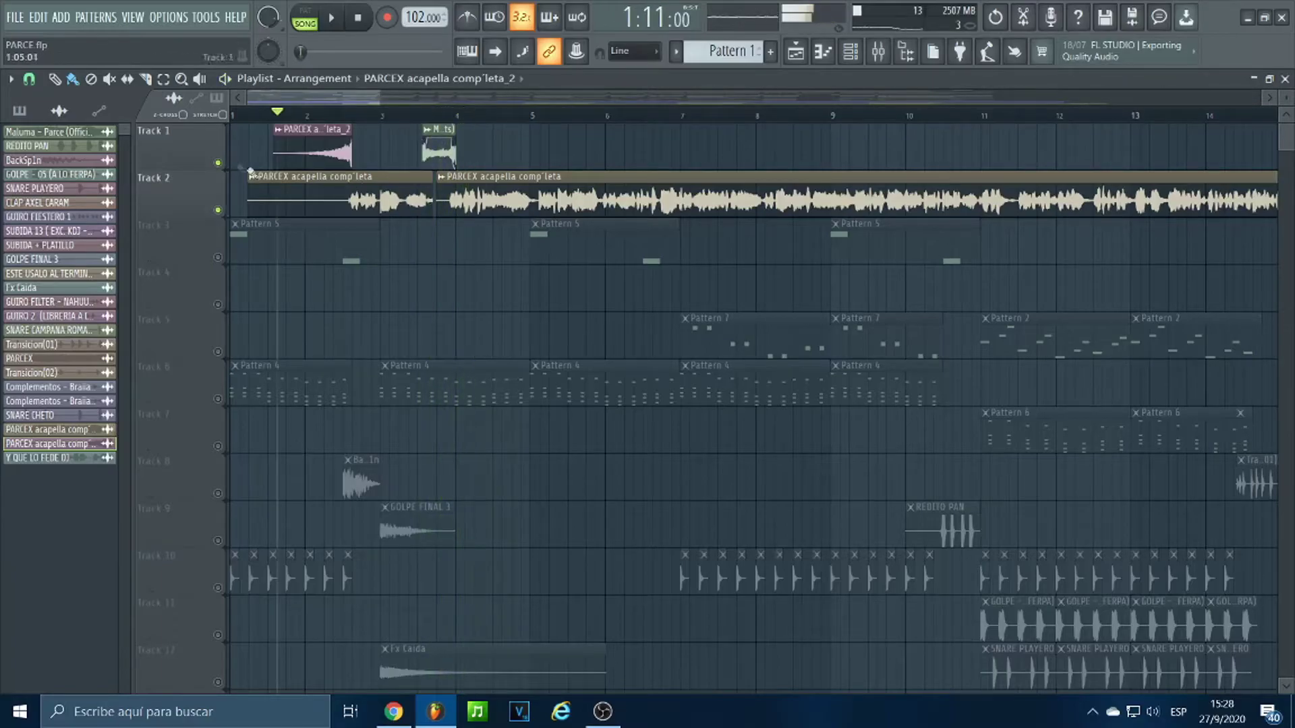
# Mute Track 1, play the Track 2 acapella alone from position 1:11 and stop playback.
pyautogui.click(219, 163)
pyautogui.press('space')
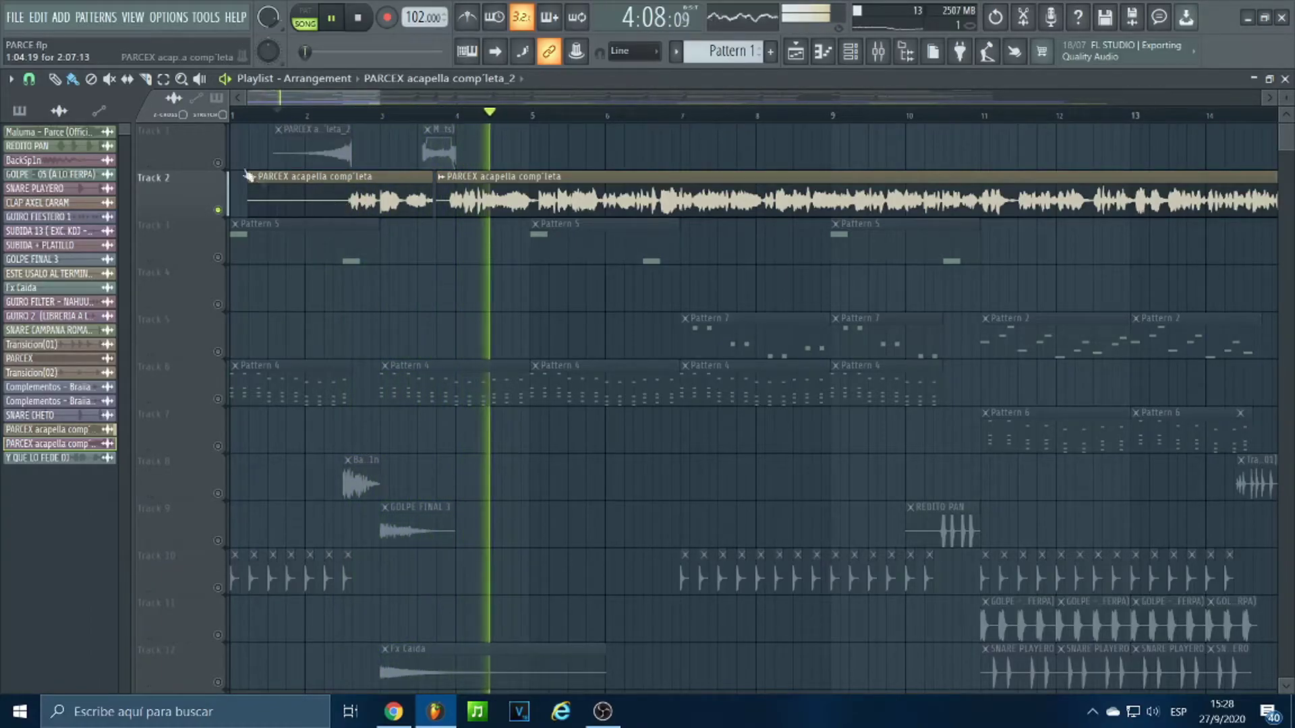
pyautogui.press('space')
# Re-enable Track 1, play both vocal tracks around the Maluma clip in bar 3, stop and restore all tracks.
pyautogui.click(217, 162)
pyautogui.press('space')
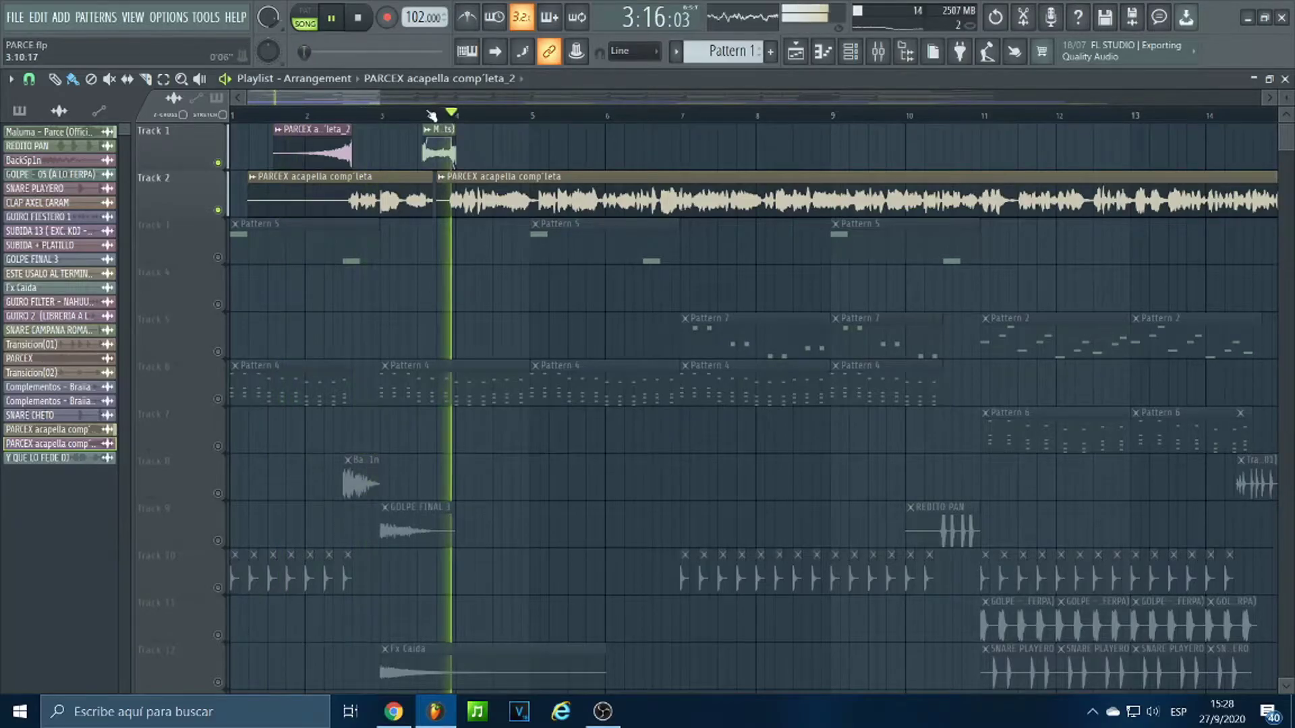
pyautogui.press('space')
pyautogui.rightClick(217, 210)
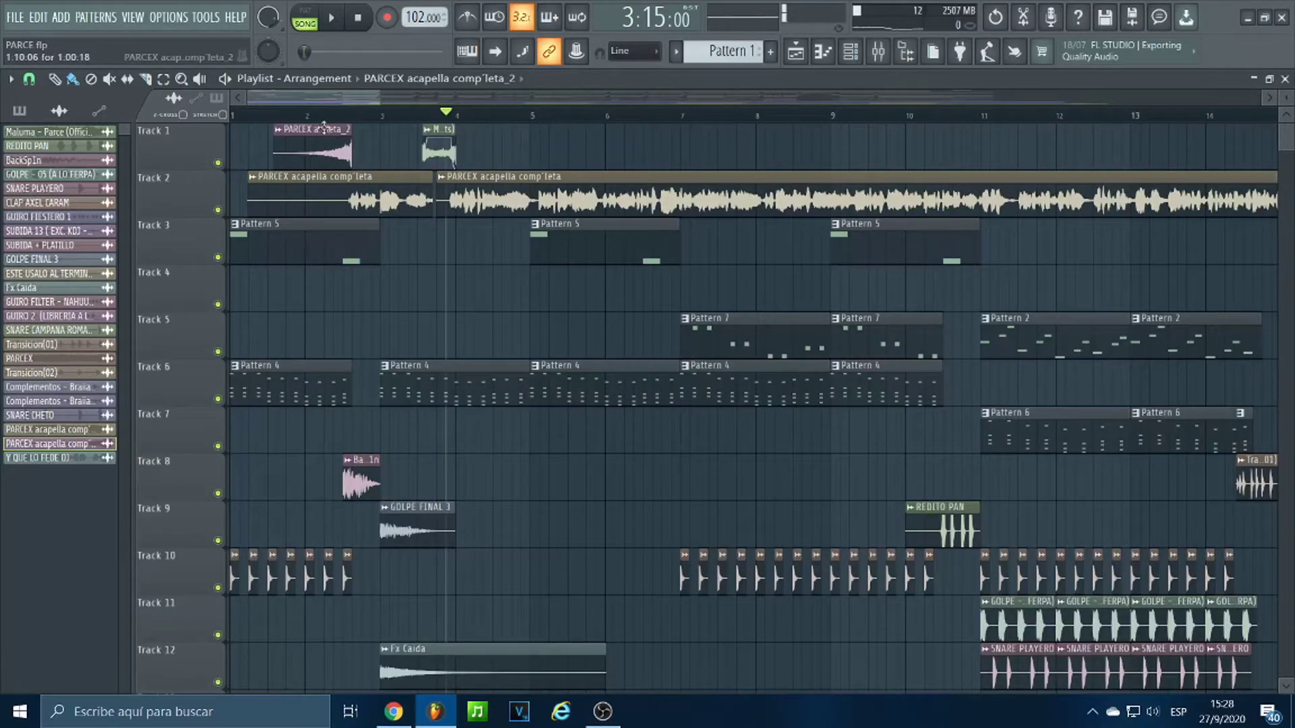
# Review the full arrangement from the vocals on Track 1 down to the automation clips on Track 26.
pyautogui.scroll(-3, 310, 115)
pyautogui.scroll(-3, 311, 116)
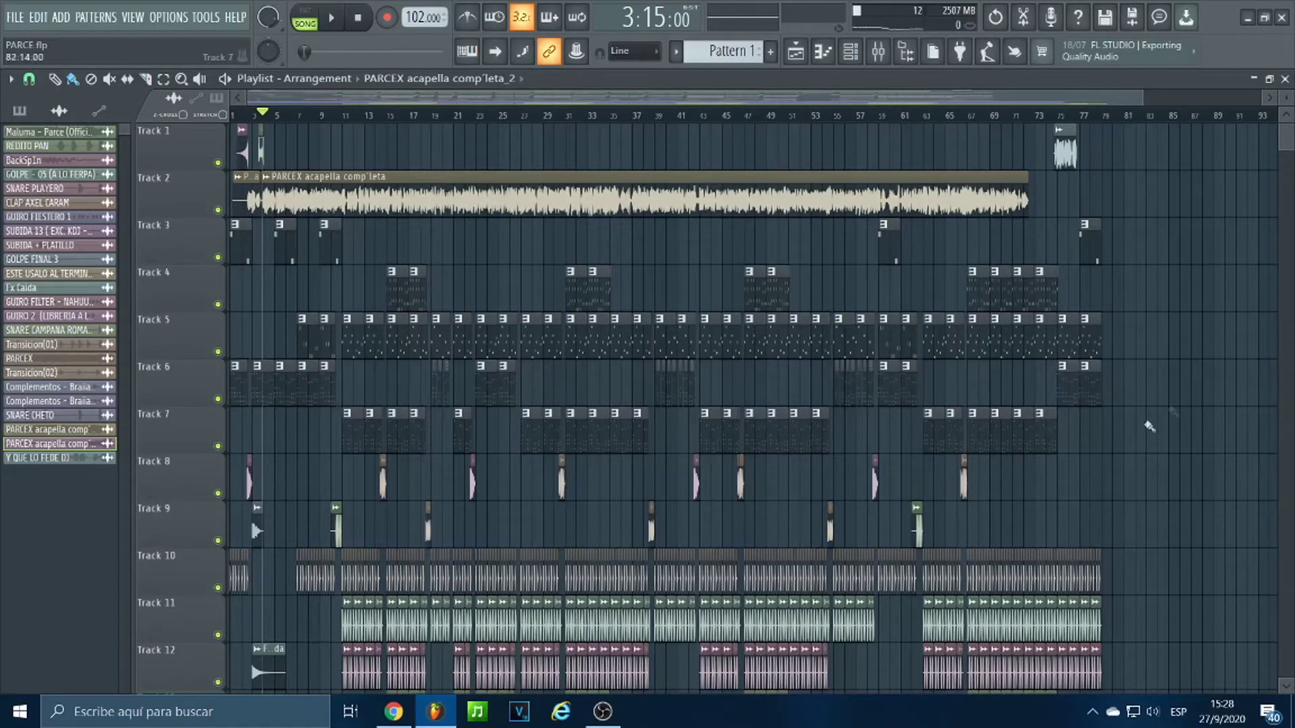
pyautogui.scroll(-3, 917, 483)
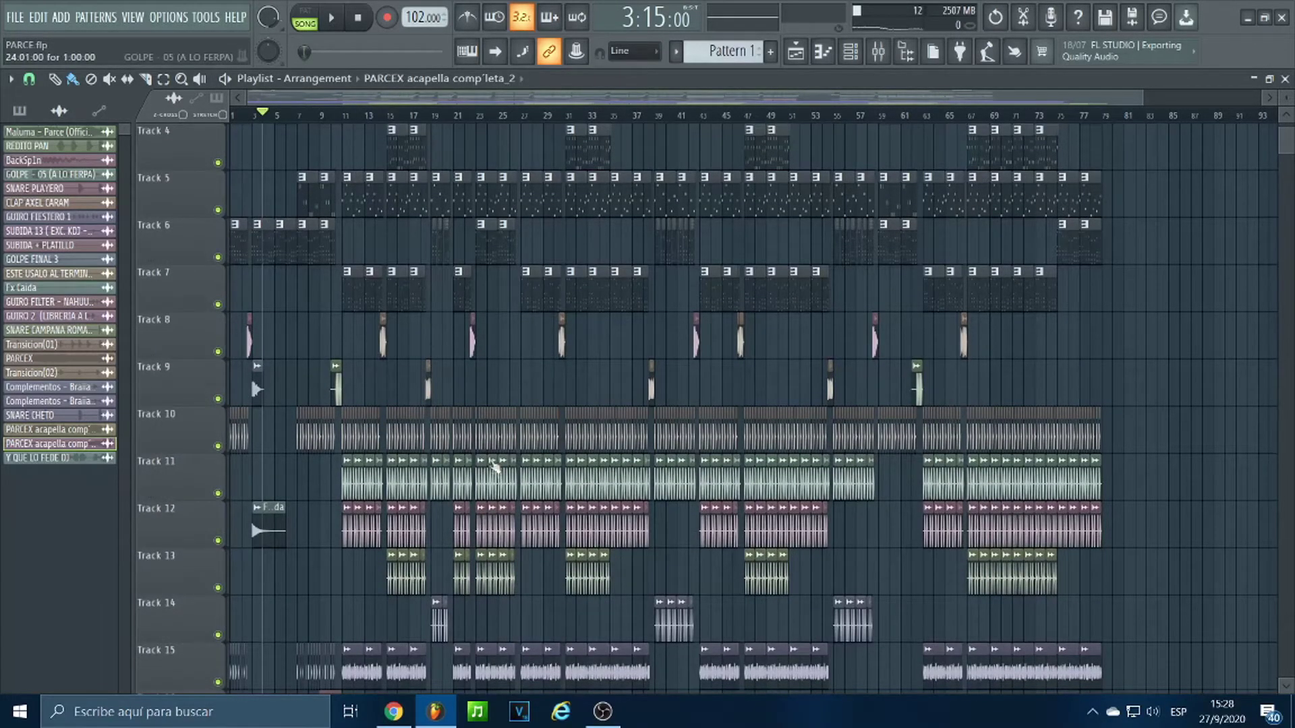
pyautogui.scroll(-6, 494, 468)
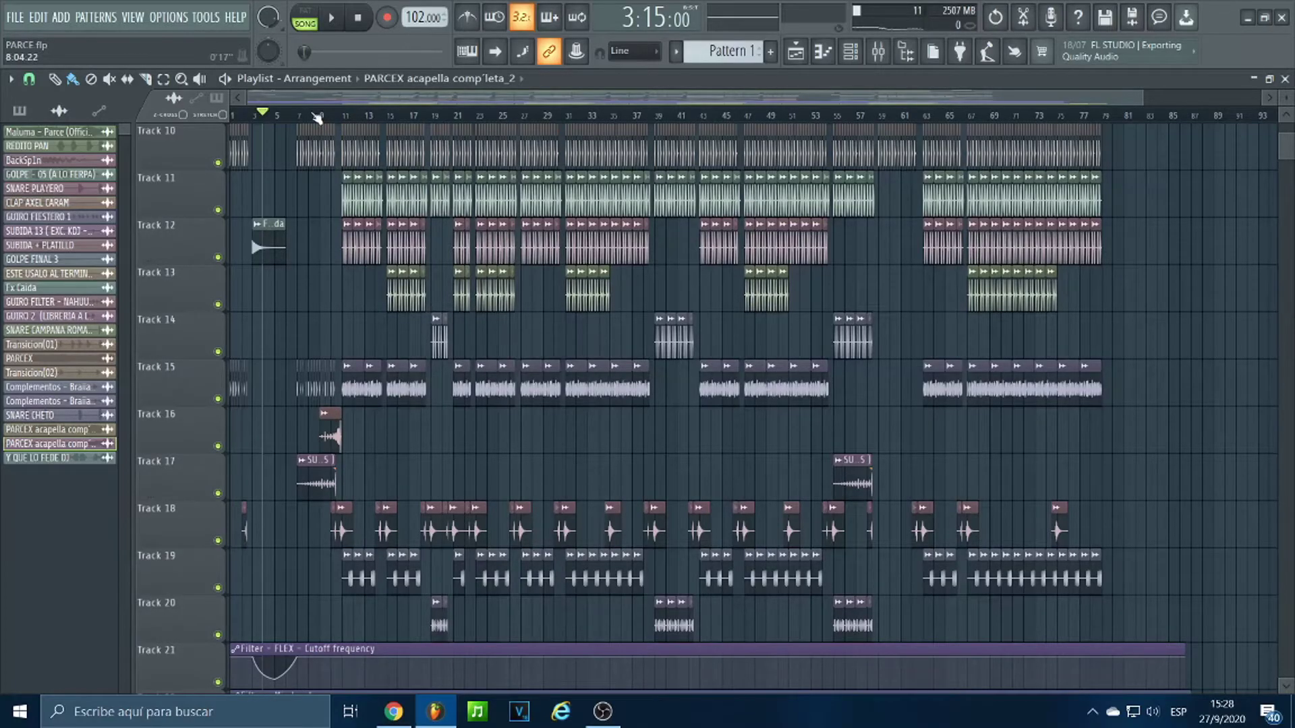
pyautogui.scroll(3, 317, 118)
pyautogui.scroll(2, 405, 118)
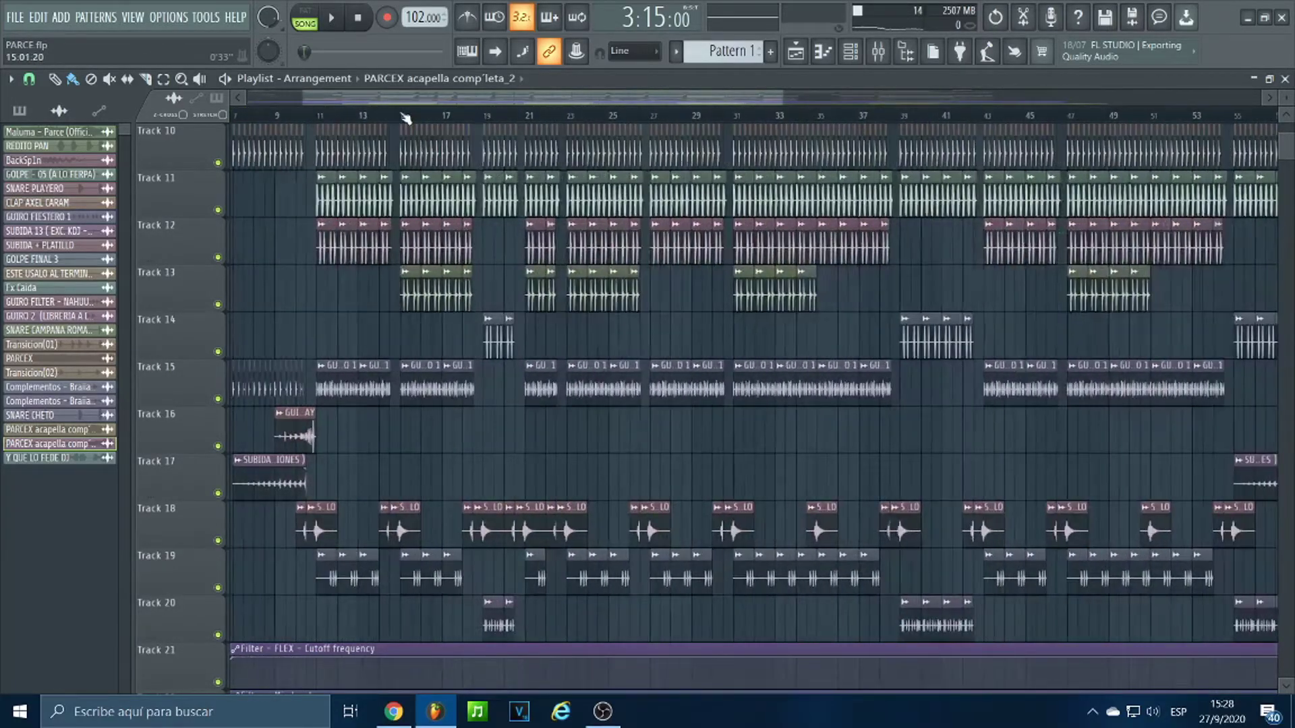
pyautogui.scroll(-10, 485, 370)
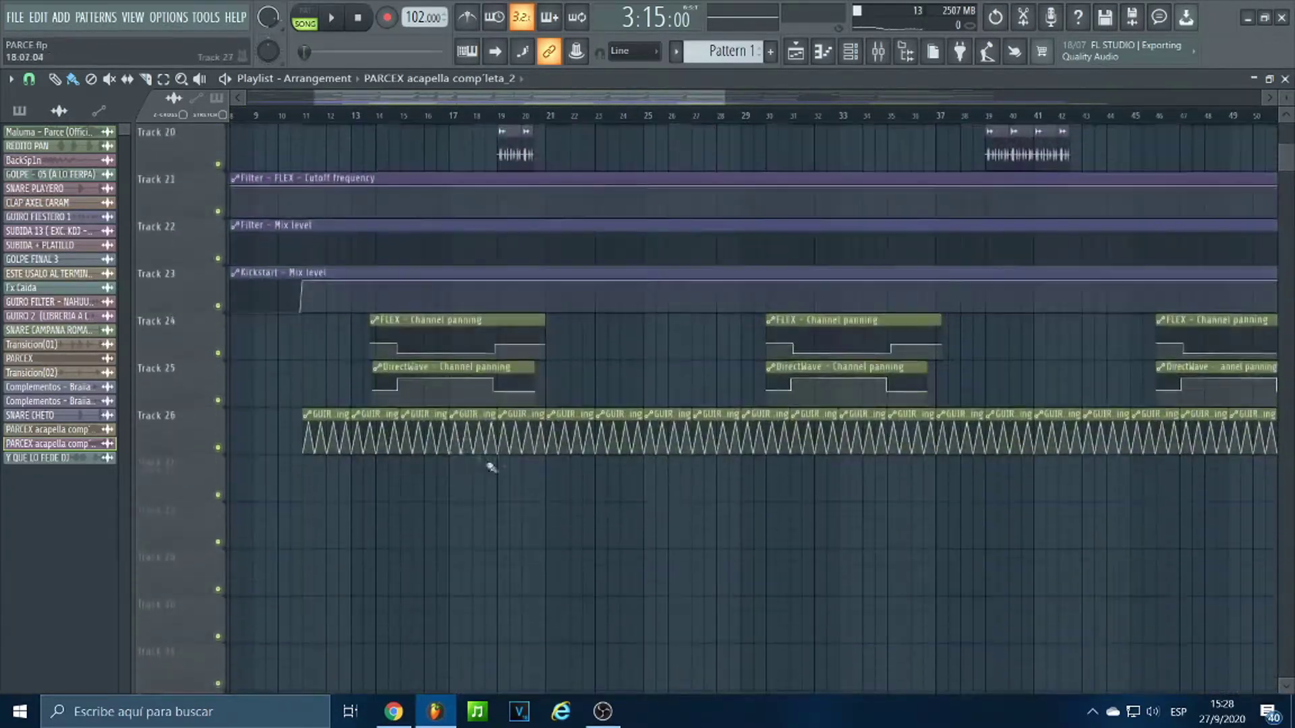
pyautogui.scroll(4, 553, 385)
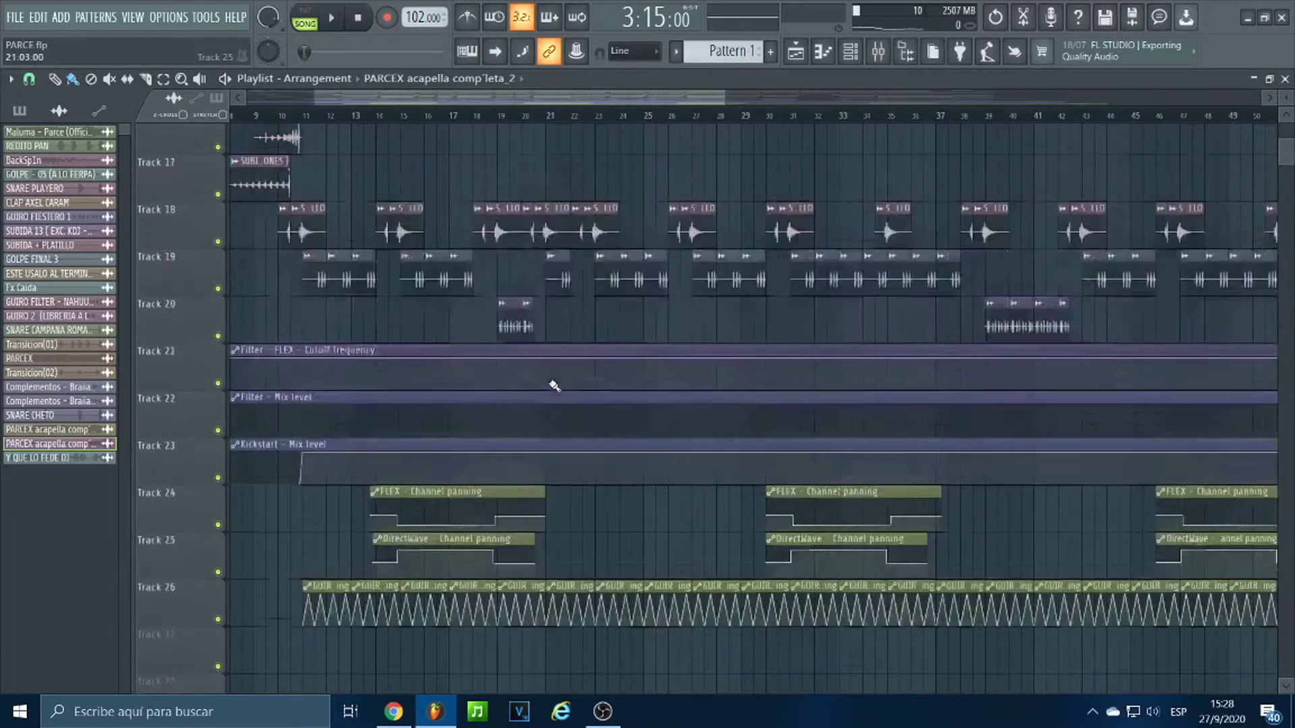
pyautogui.scroll(16, 554, 385)
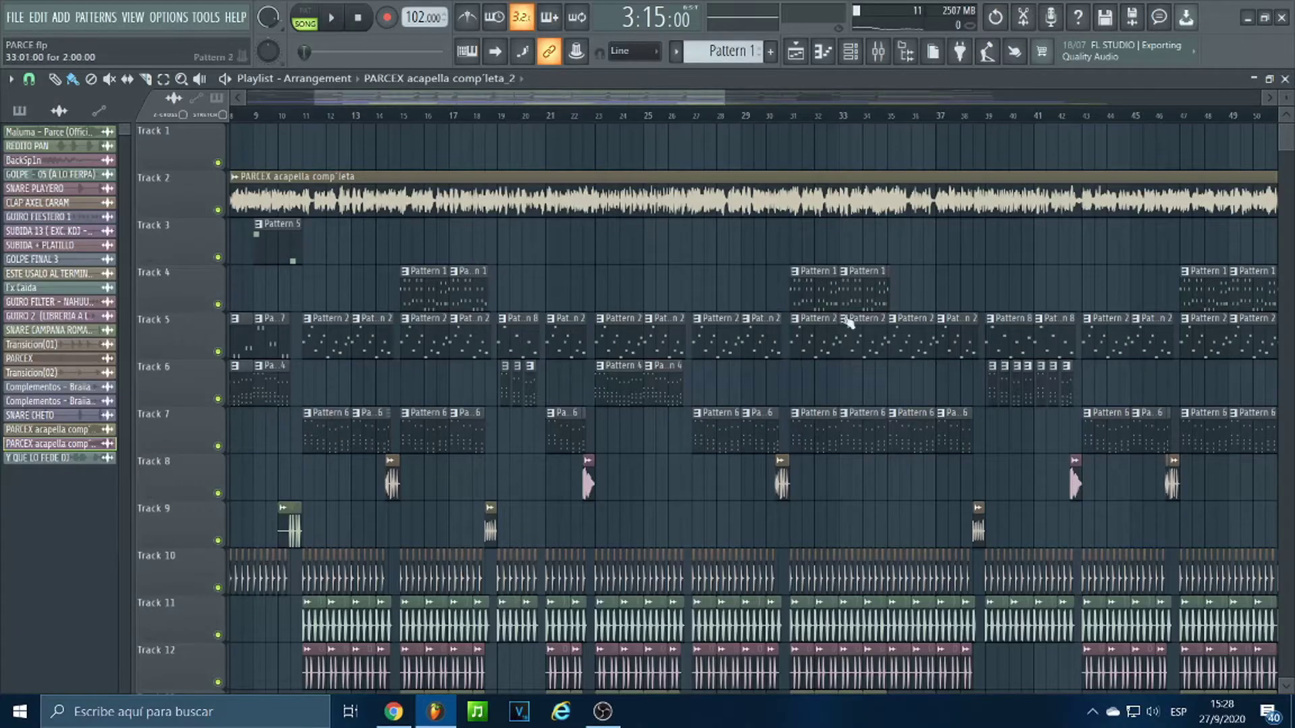
pyautogui.hscroll(3, 659, 108)
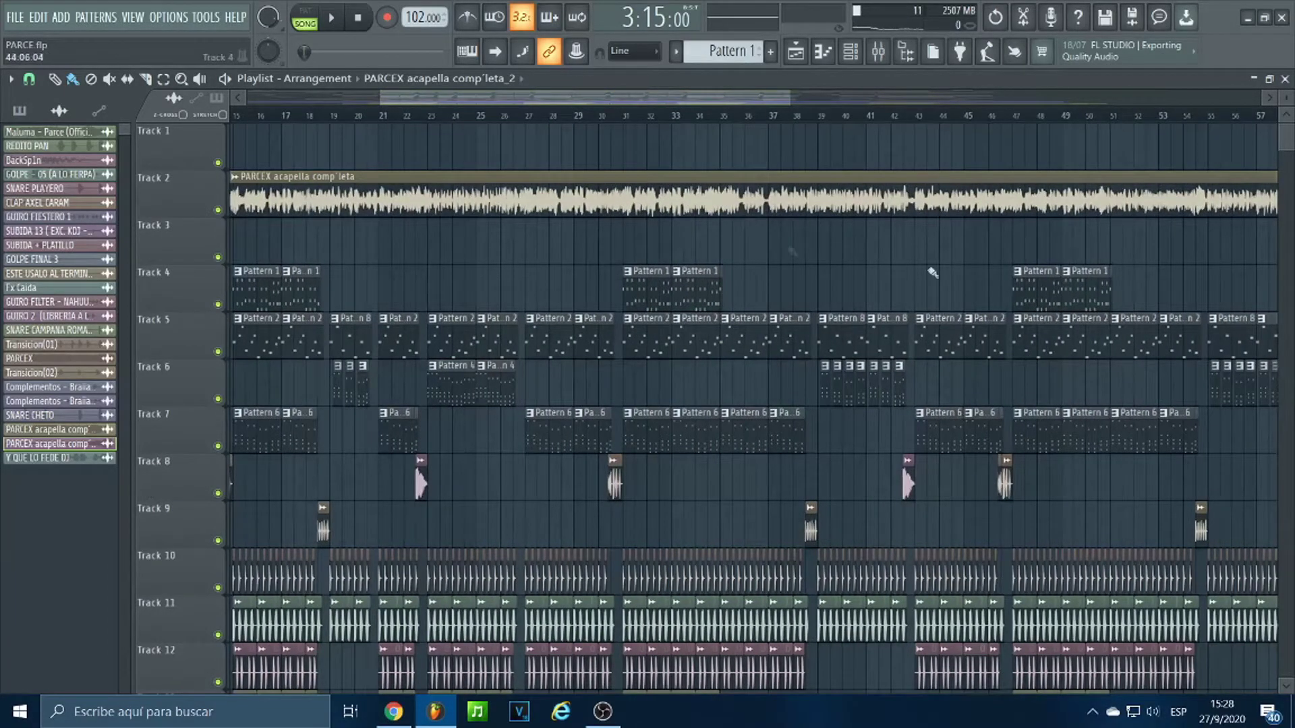
pyautogui.hscroll(2, 554, 100)
# Open the mixer, select the FLEX track and inspect its FabFilter Pro-Q 3 equalizer curve.
pyautogui.click(878, 52)
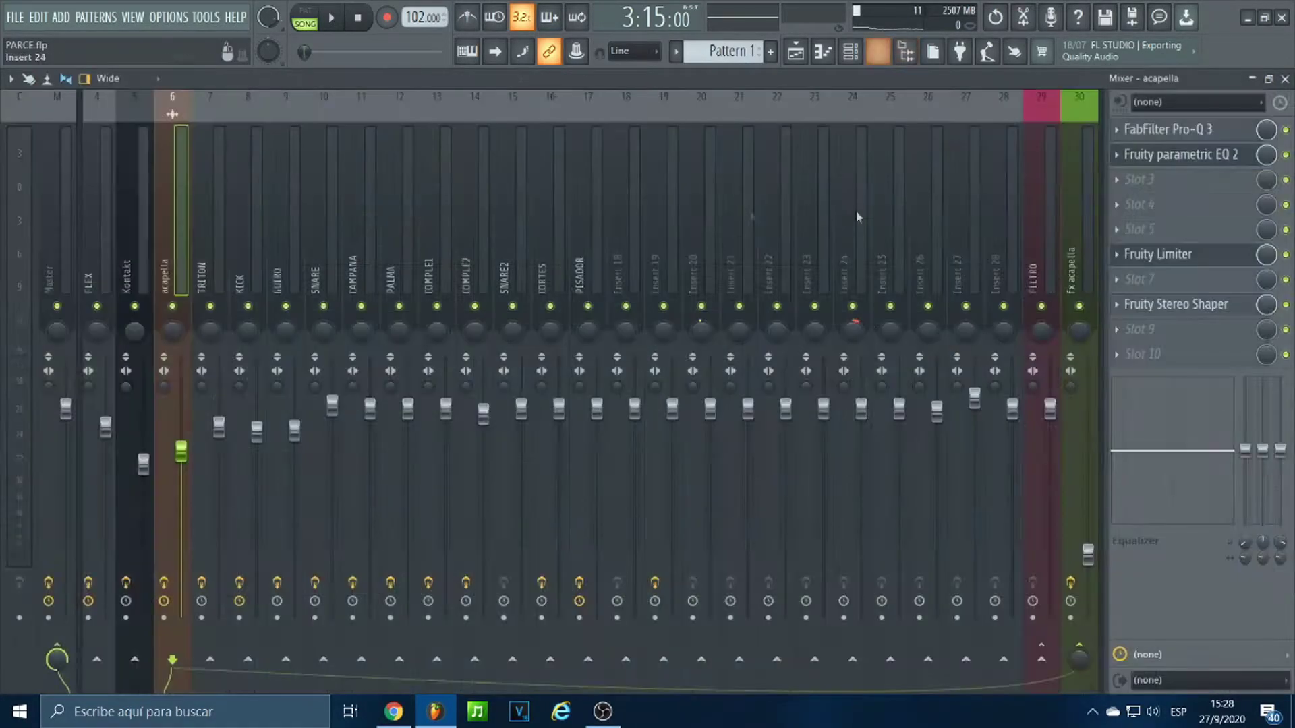
pyautogui.click(106, 108)
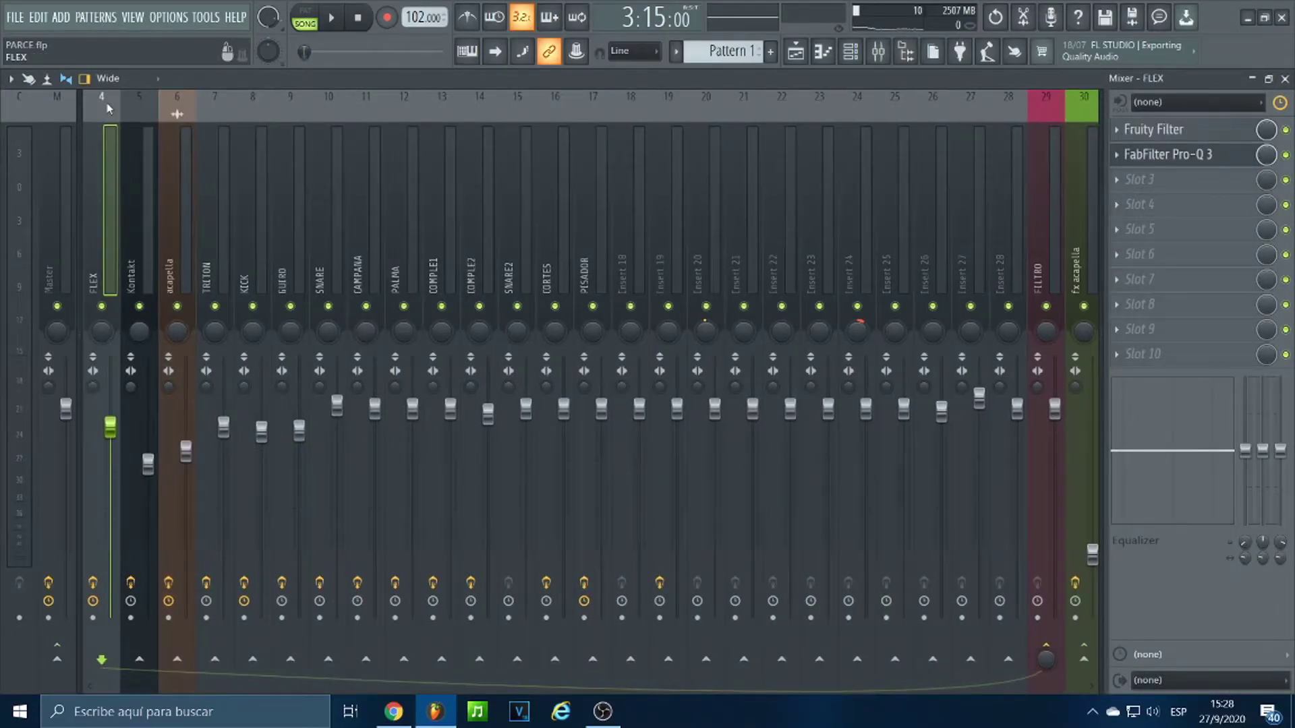
pyautogui.click(1206, 160)
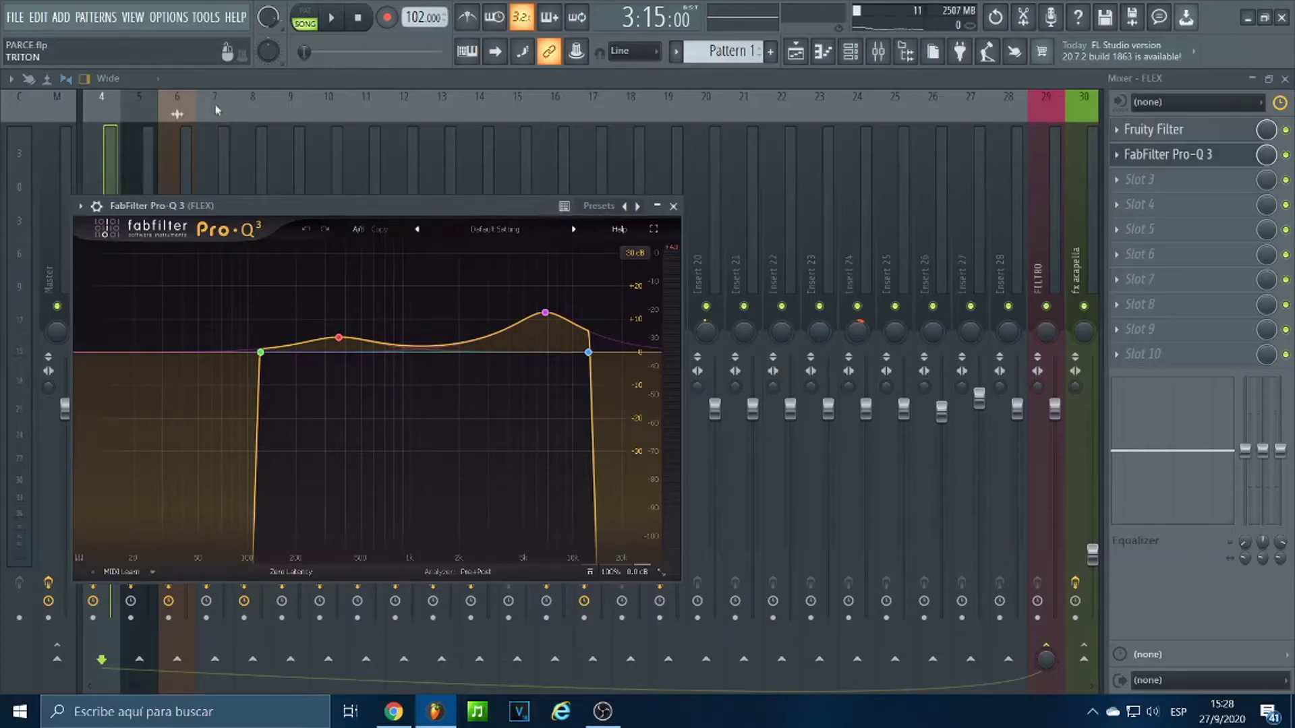
# Select the TRITON mixer track, inspect its FabFilter Pro-Q 3 settings and close the plugin.
pyautogui.click(216, 110)
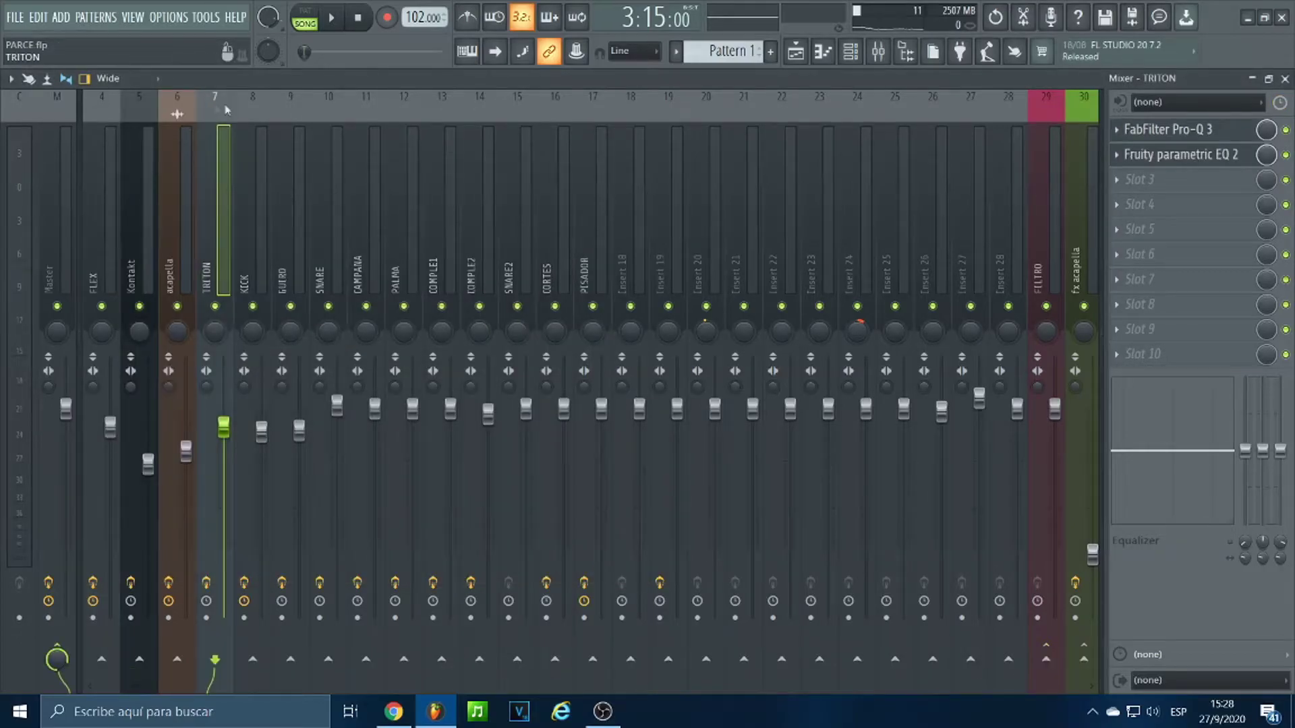
pyautogui.click(1208, 137)
pyautogui.click(605, 142)
# Inspect the Fruity delay 2 and Fruity Reeverb 2 settings on the fx acapella mixer track, then return to the playlist.
pyautogui.click(1067, 116)
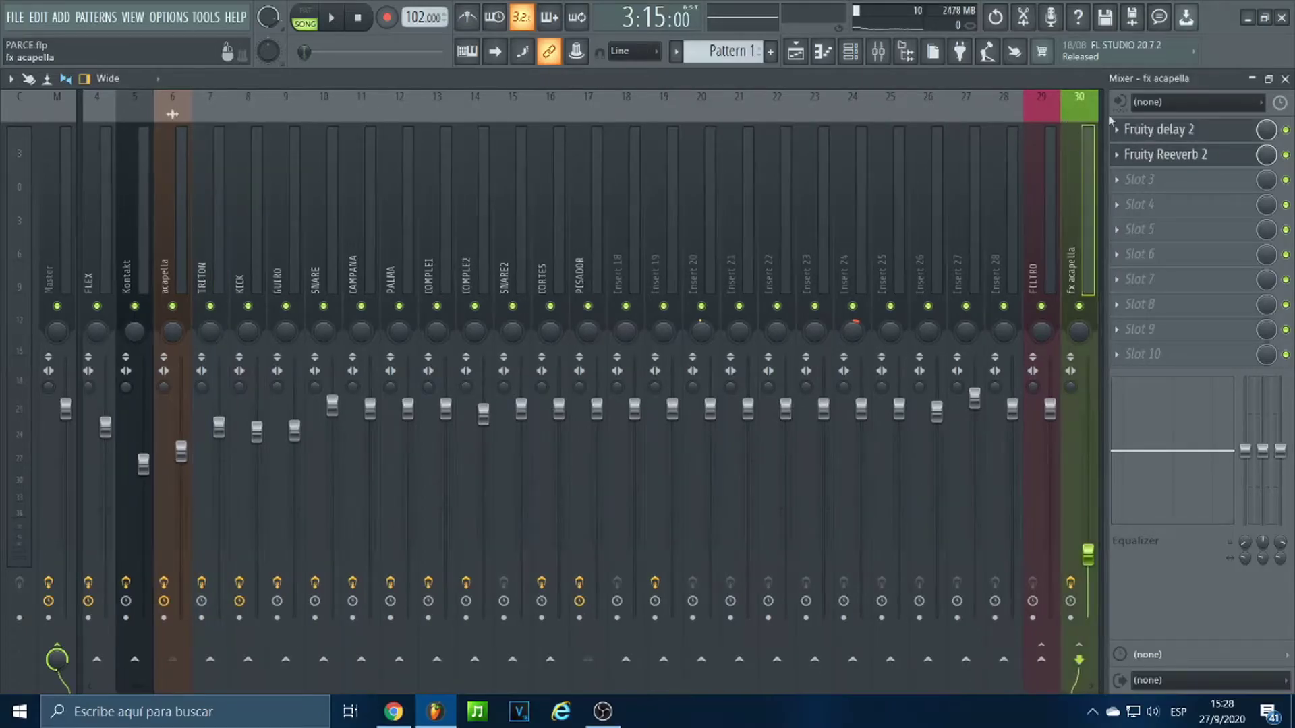
pyautogui.click(1173, 129)
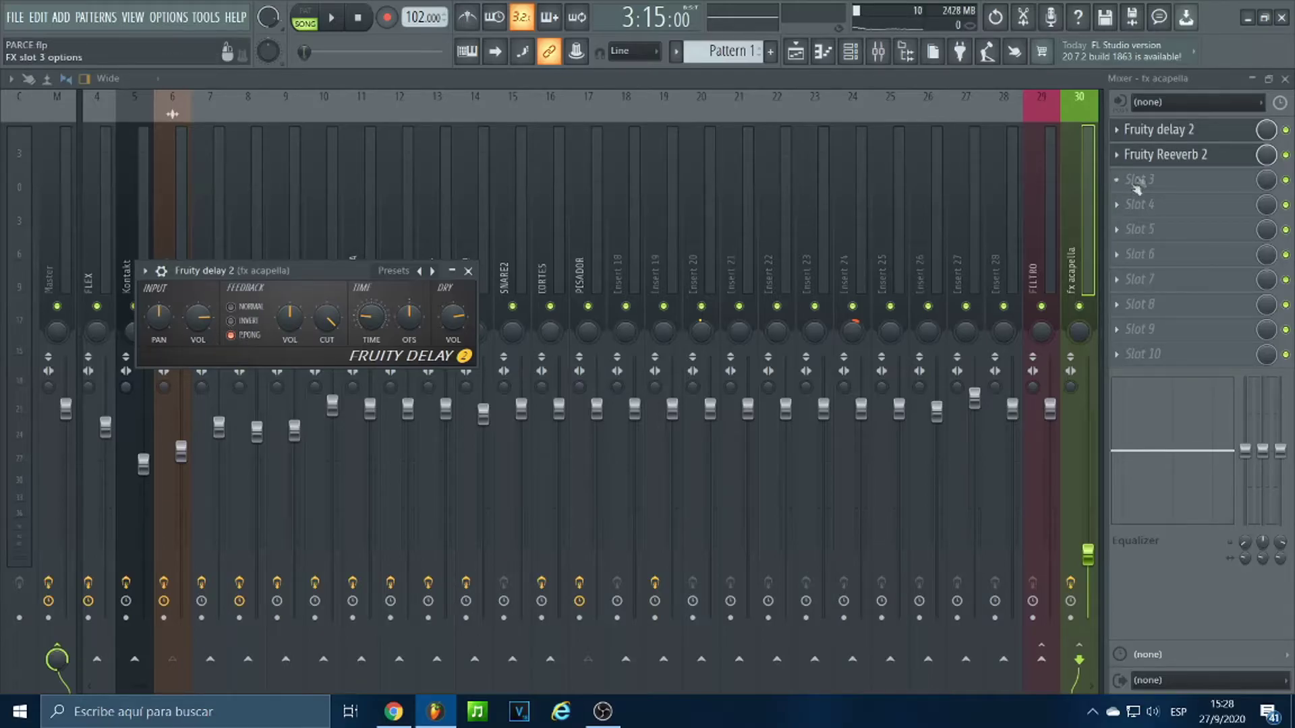
pyautogui.click(1159, 130)
pyautogui.click(1165, 154)
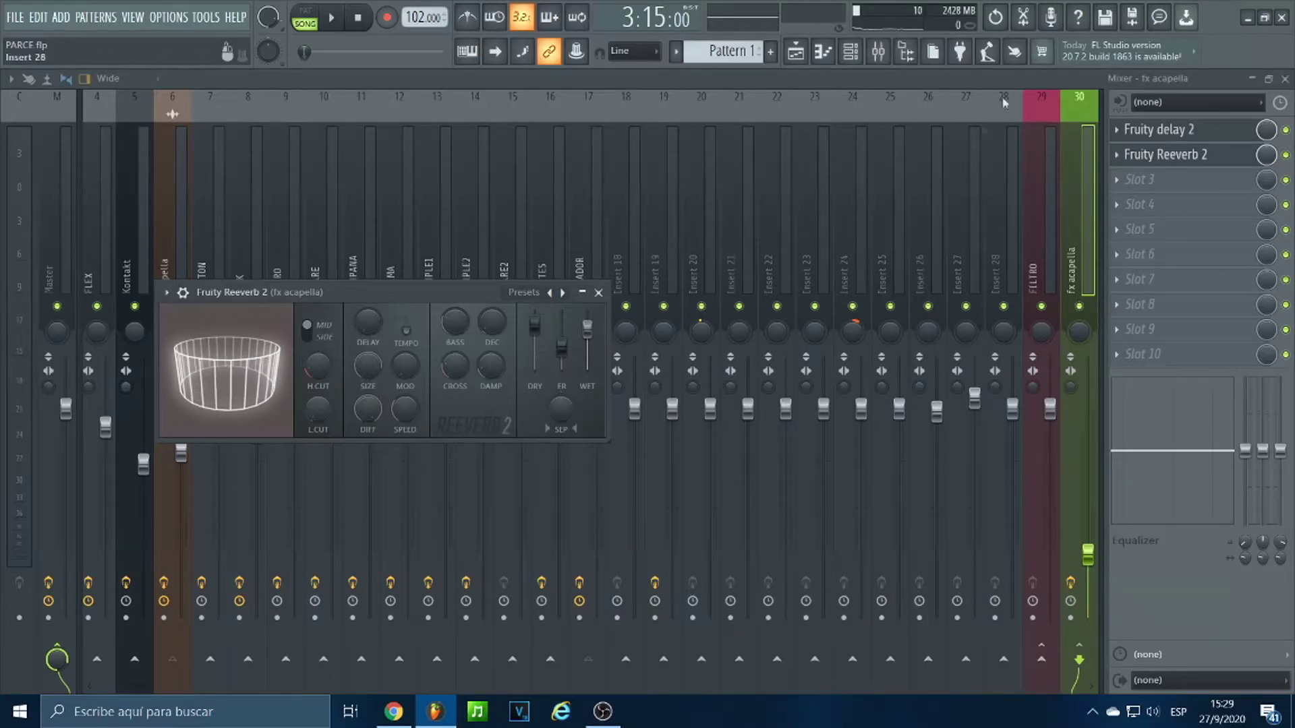
pyautogui.click(889, 76)
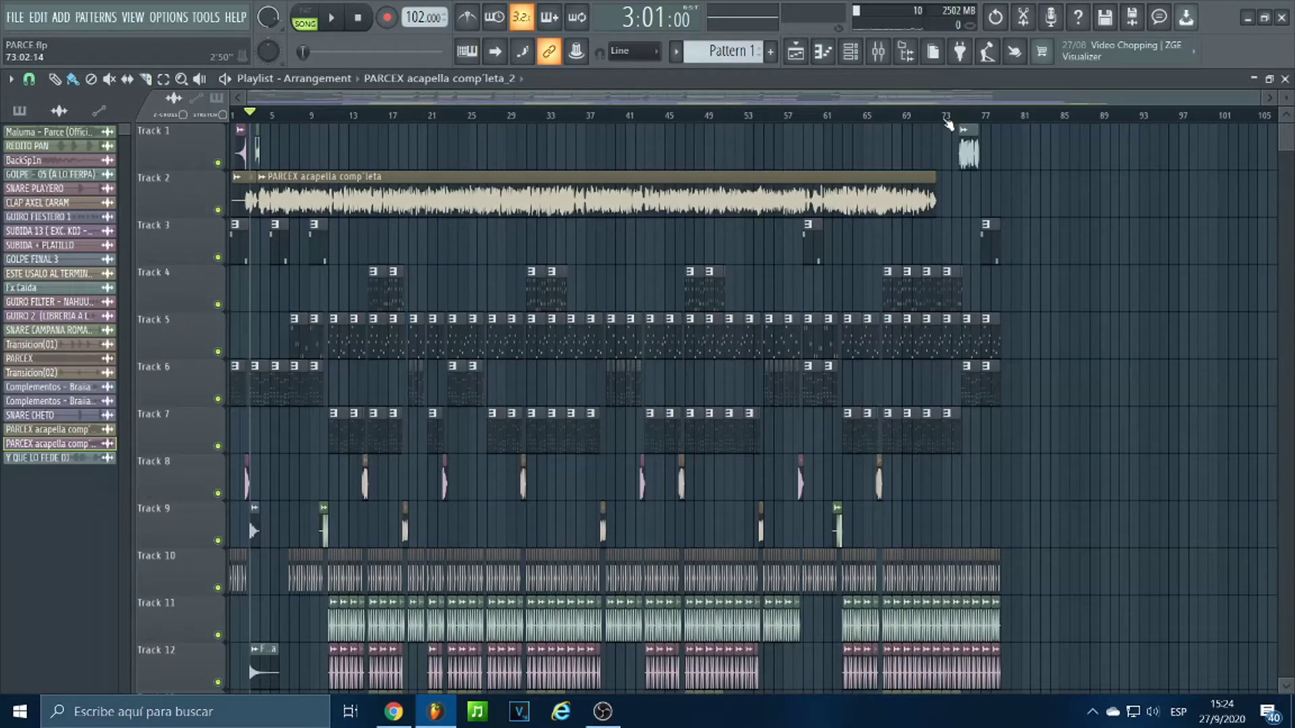
pyautogui.scroll(-4, 965, 342)
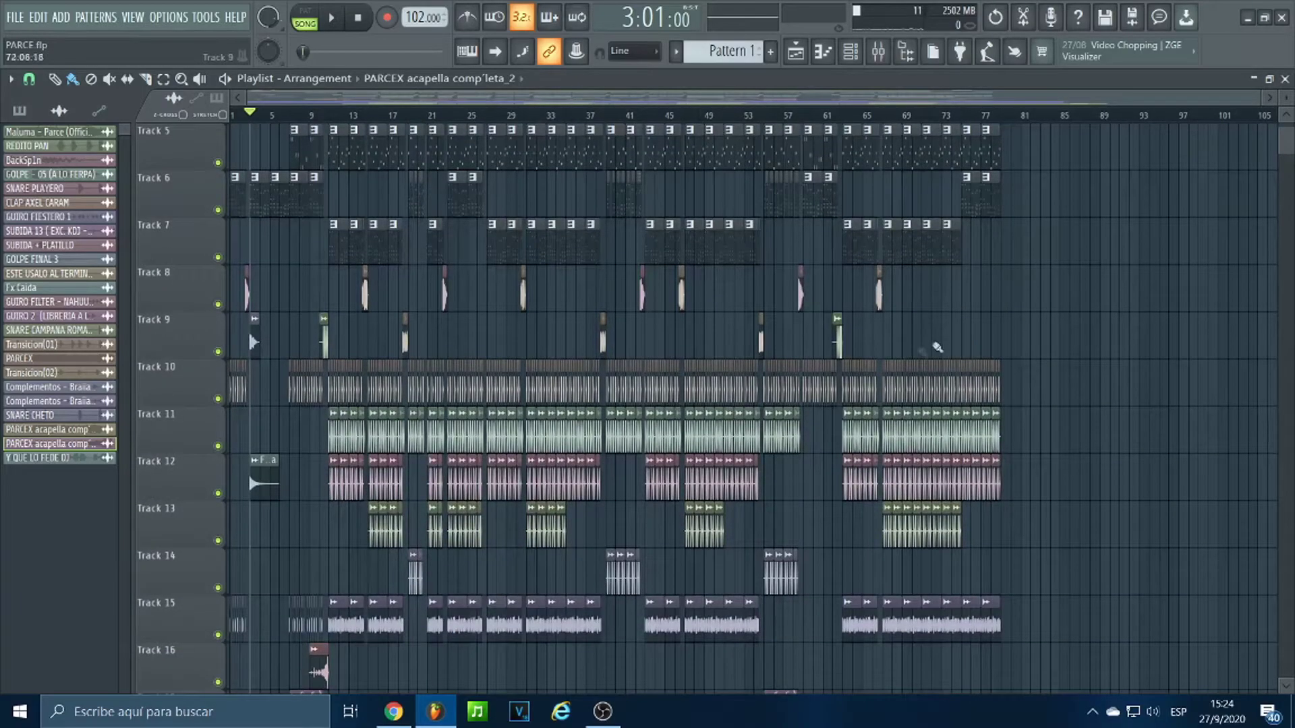
pyautogui.scroll(4, 496, 443)
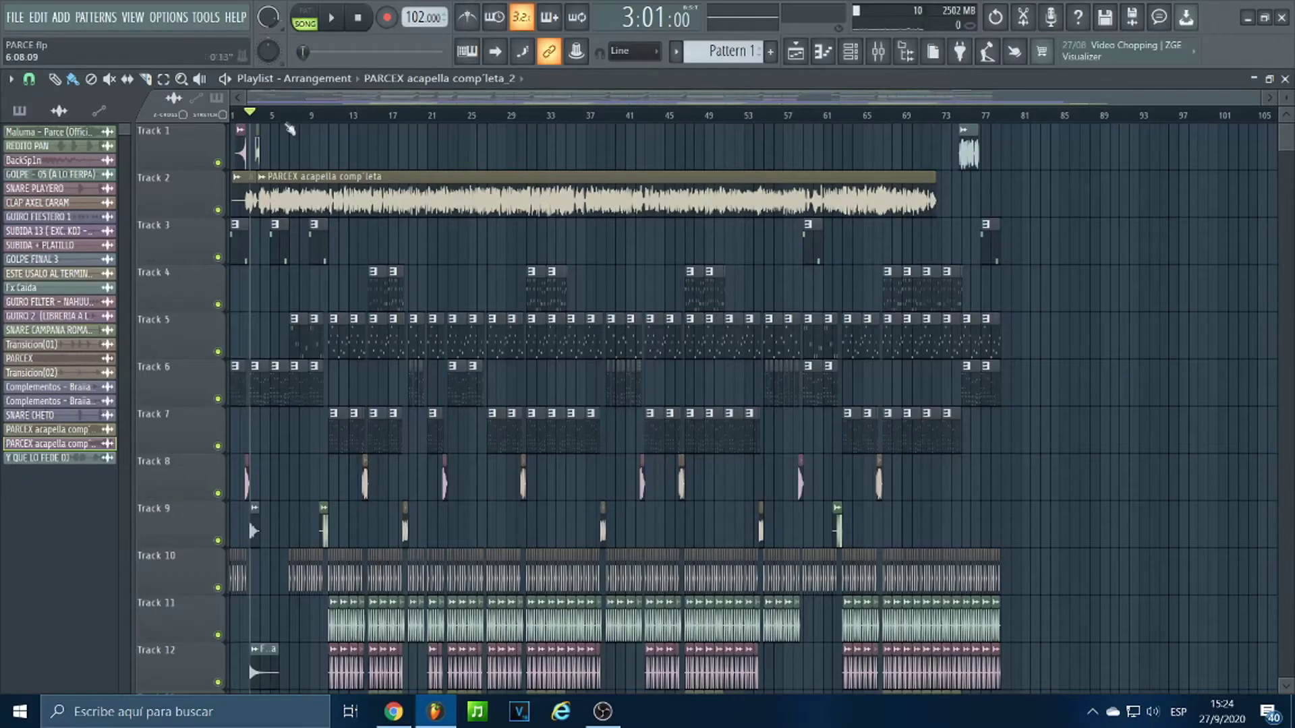
# Open the mixer and check the effect chains of the tracks from PIANO1 through GUIRO.
pyautogui.click(878, 51)
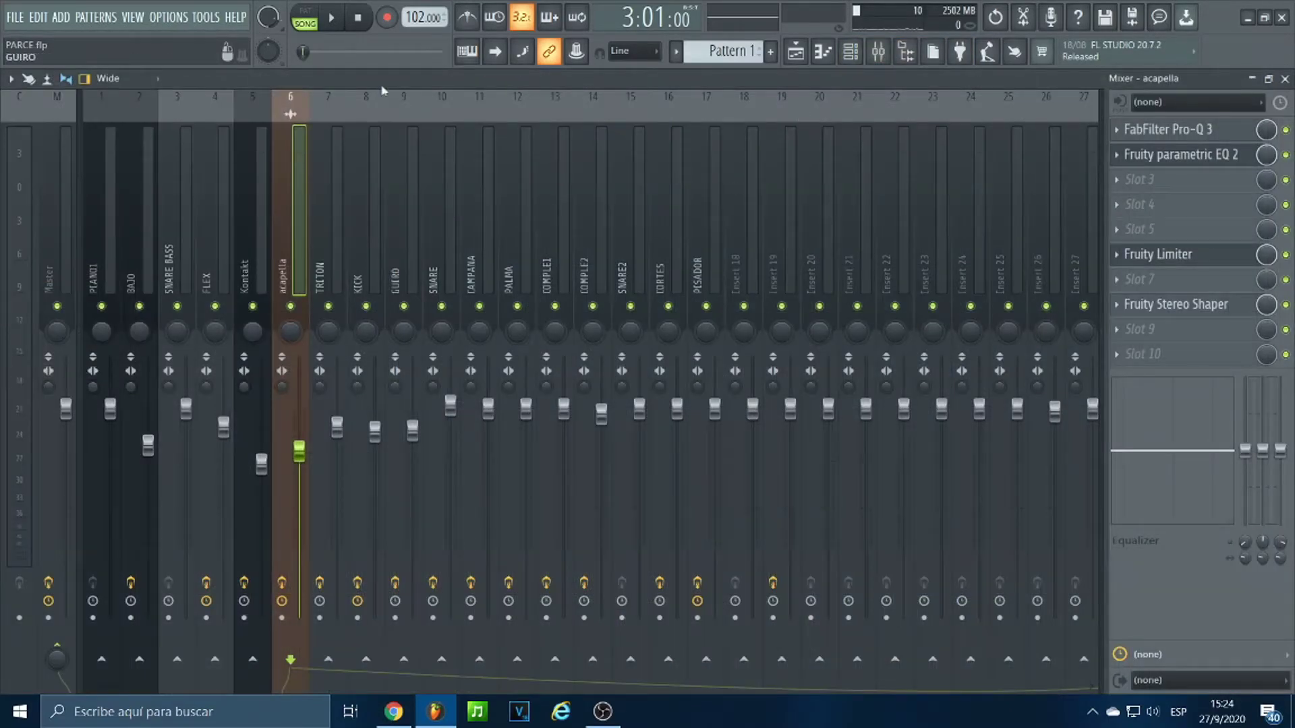
pyautogui.click(177, 128)
pyautogui.click(101, 128)
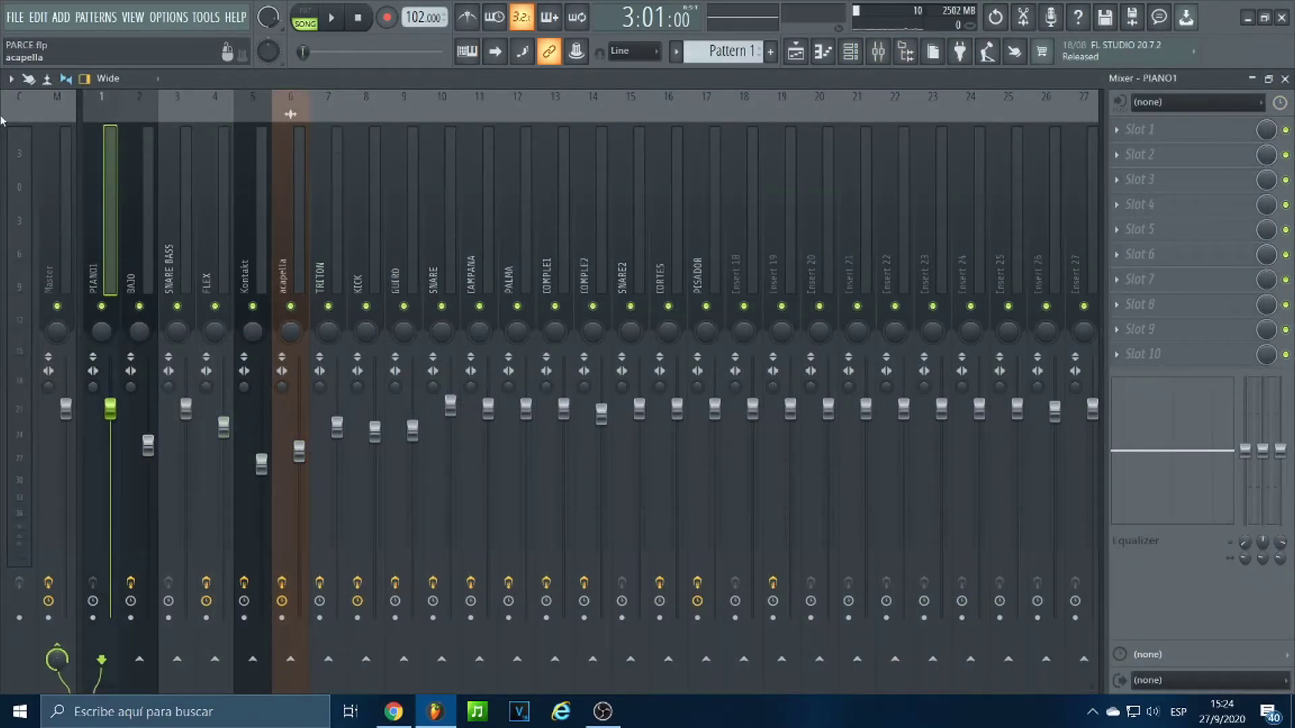
pyautogui.click(149, 103)
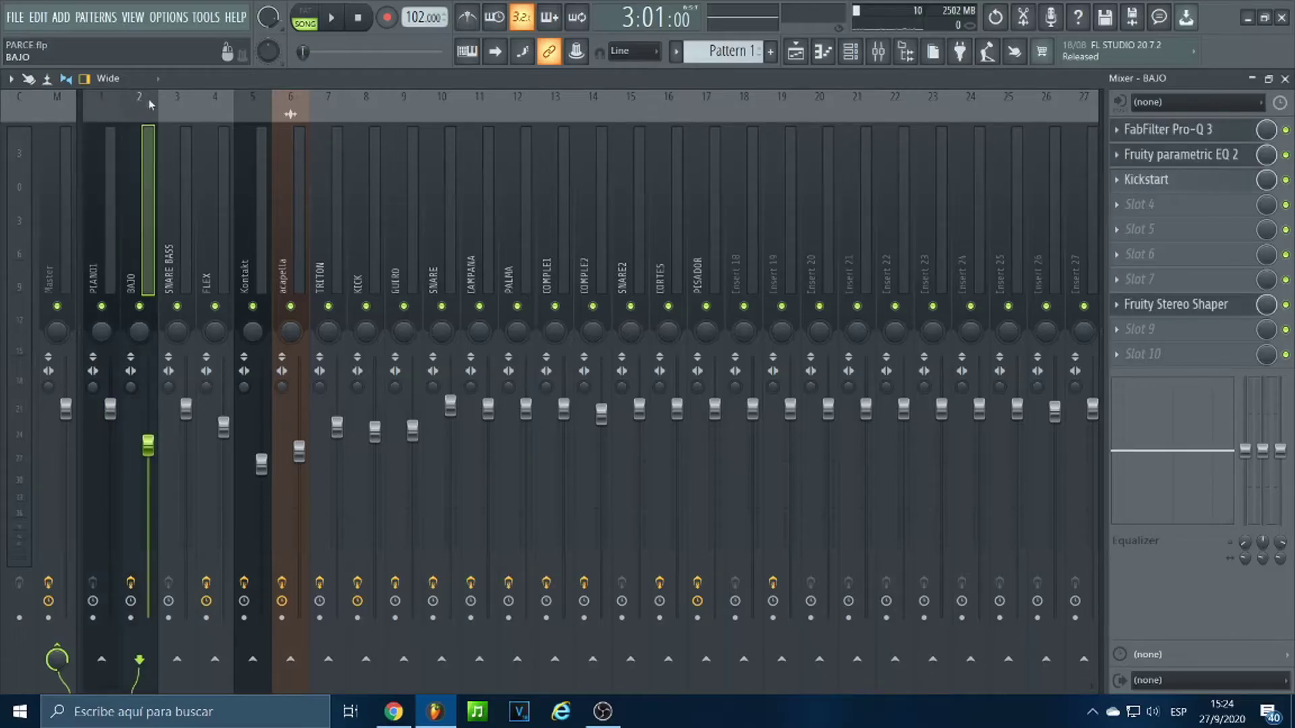
pyautogui.click(206, 108)
pyautogui.click(249, 107)
pyautogui.click(297, 105)
pyautogui.click(343, 100)
pyautogui.click(371, 105)
pyautogui.click(402, 111)
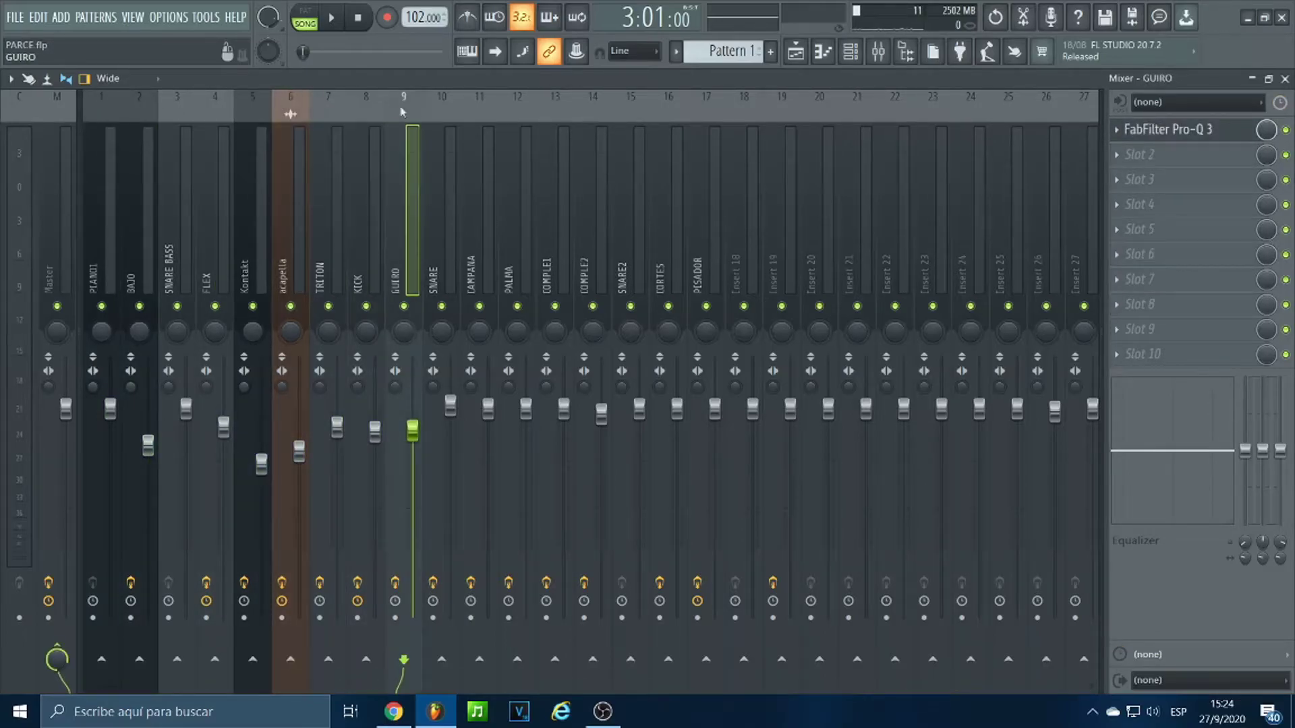
# Check the effect slots of the mixer tracks from SNARE through PISADOR.
pyautogui.click(442, 101)
pyautogui.click(465, 102)
pyautogui.click(550, 108)
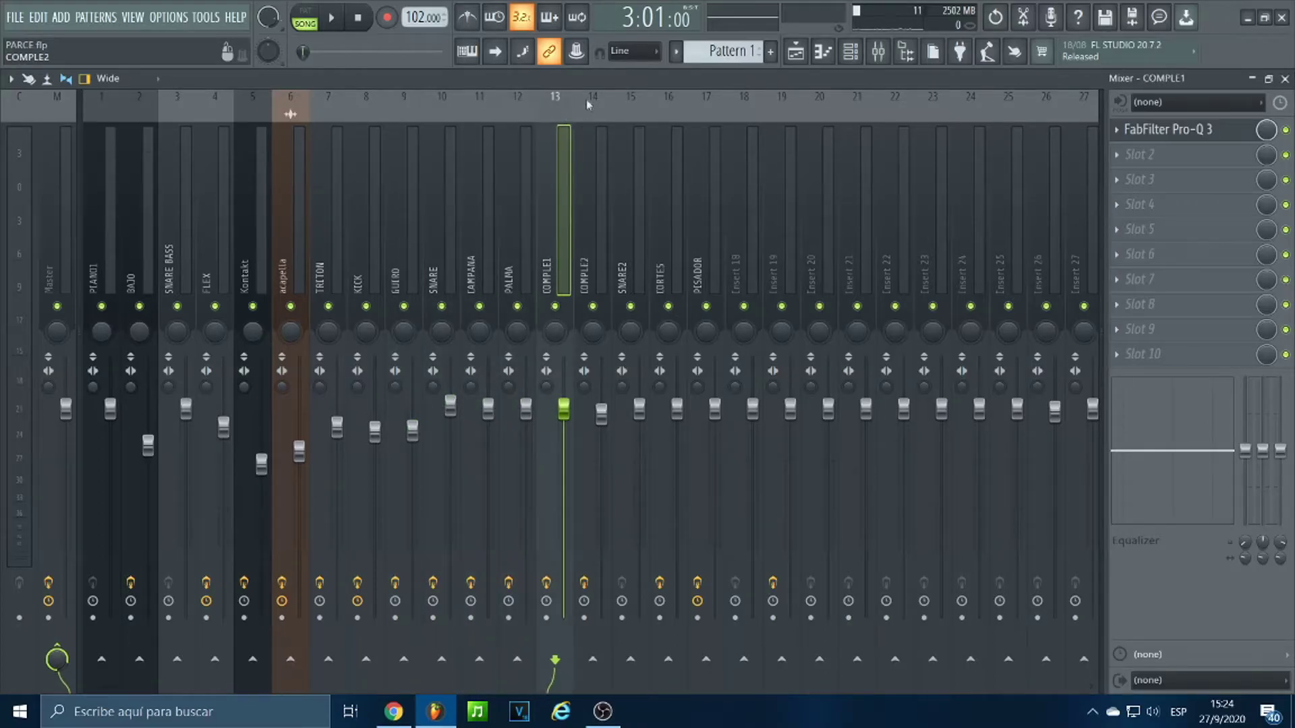
pyautogui.click(588, 104)
pyautogui.click(631, 108)
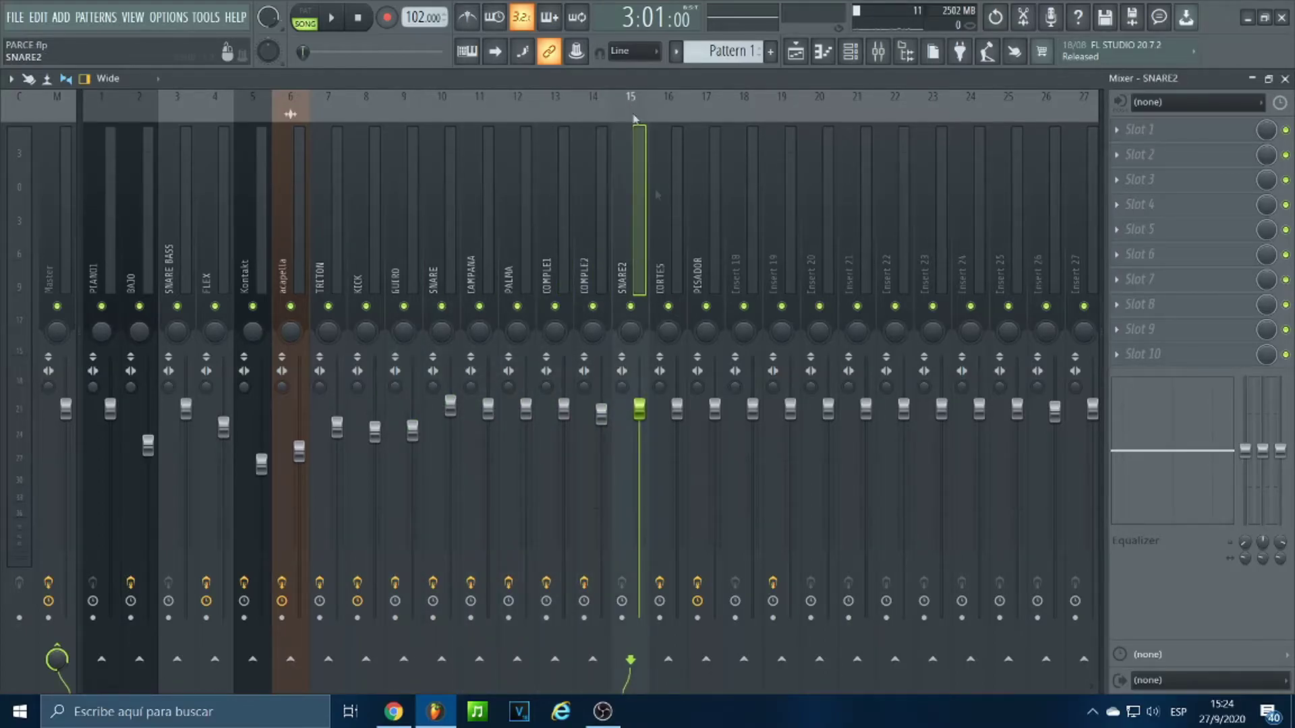
pyautogui.click(664, 123)
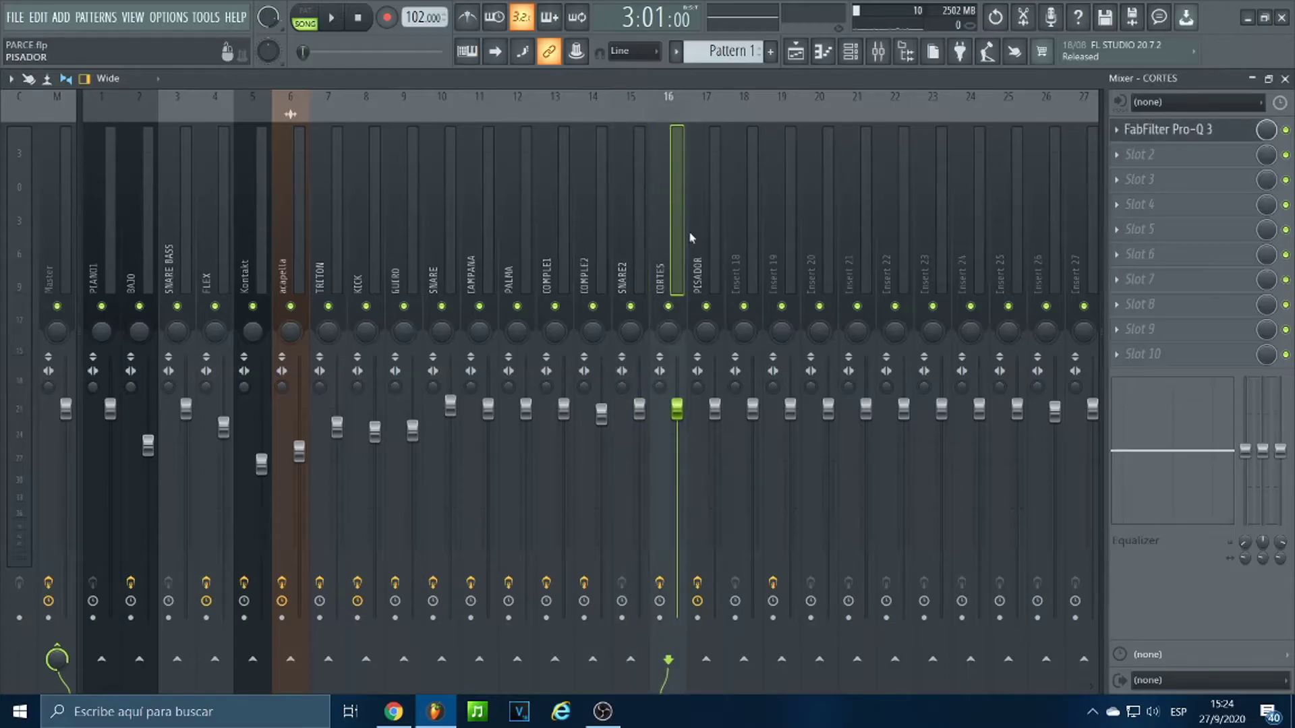
pyautogui.click(710, 115)
# Check the effect slots of the FILTRO and fx acapella mixer tracks.
pyautogui.scroll(-5, 715, 116)
pyautogui.click(708, 102)
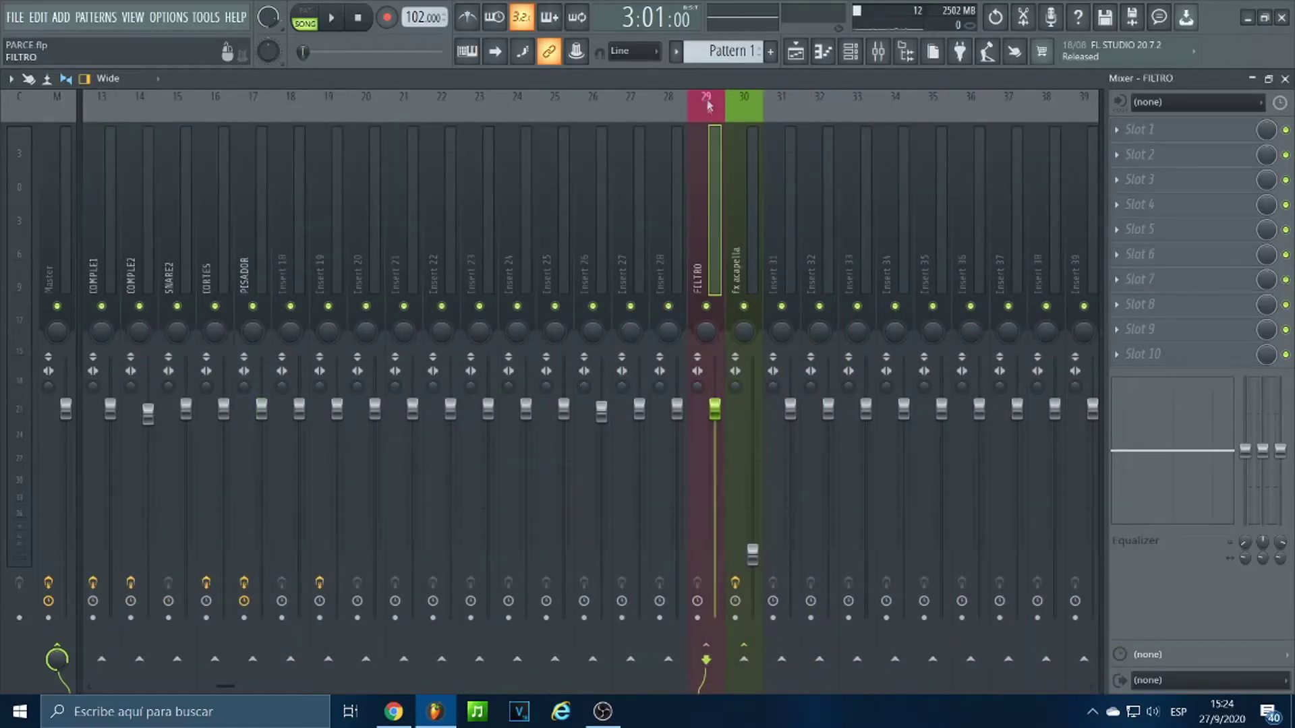
pyautogui.click(746, 102)
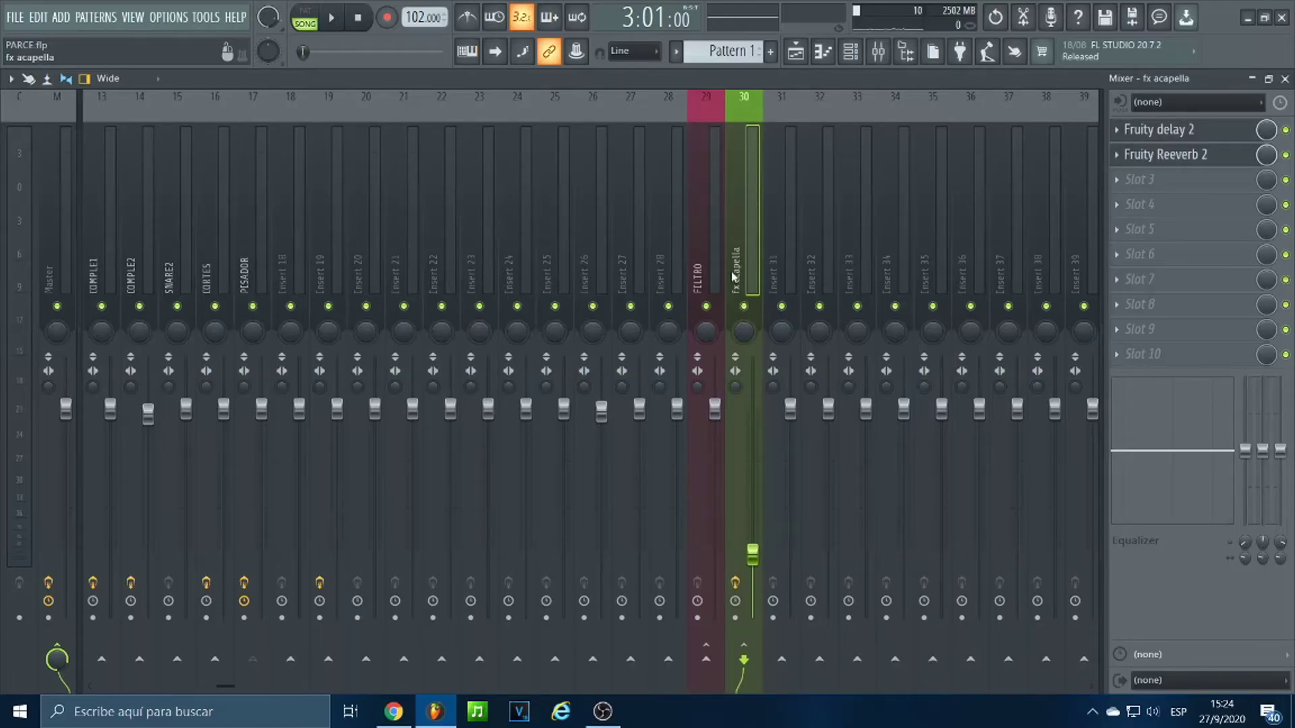
# Select the acapella mixer track and trace its routing to the fx acapella track.
pyautogui.scroll(-3, 729, 273)
pyautogui.scroll(6, 718, 269)
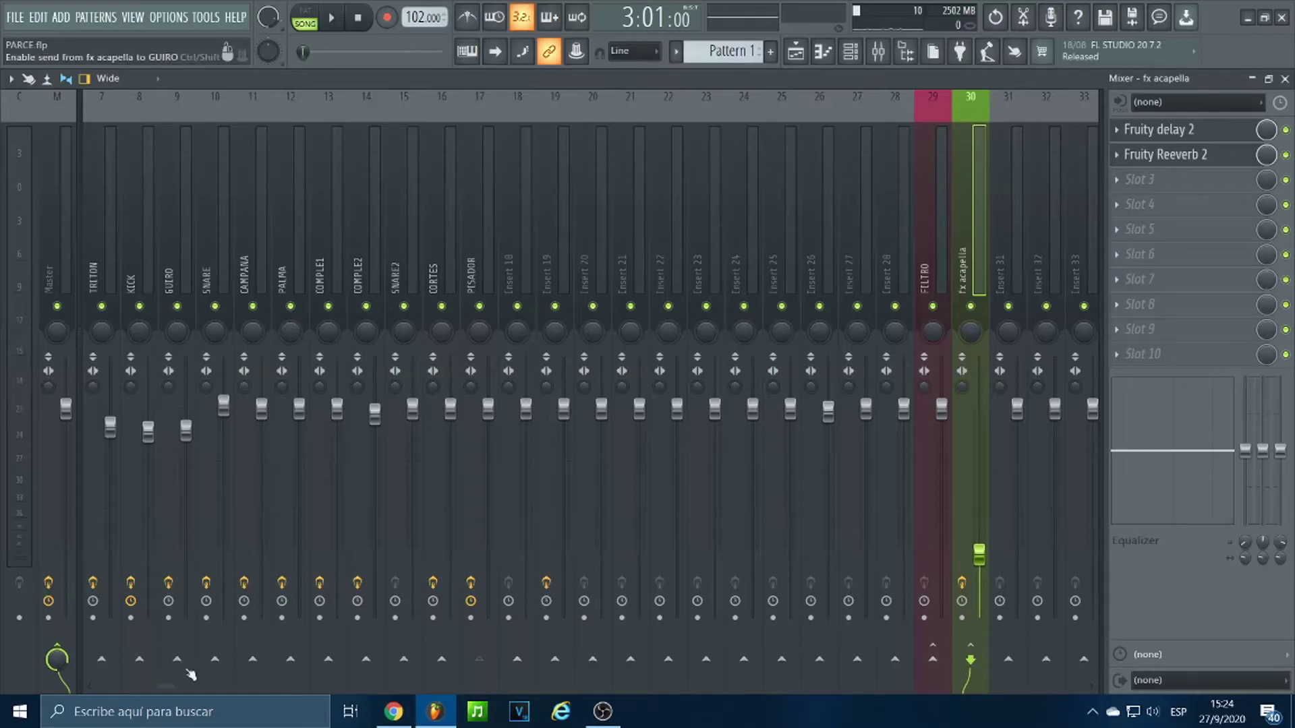
pyautogui.scroll(3, 254, 123)
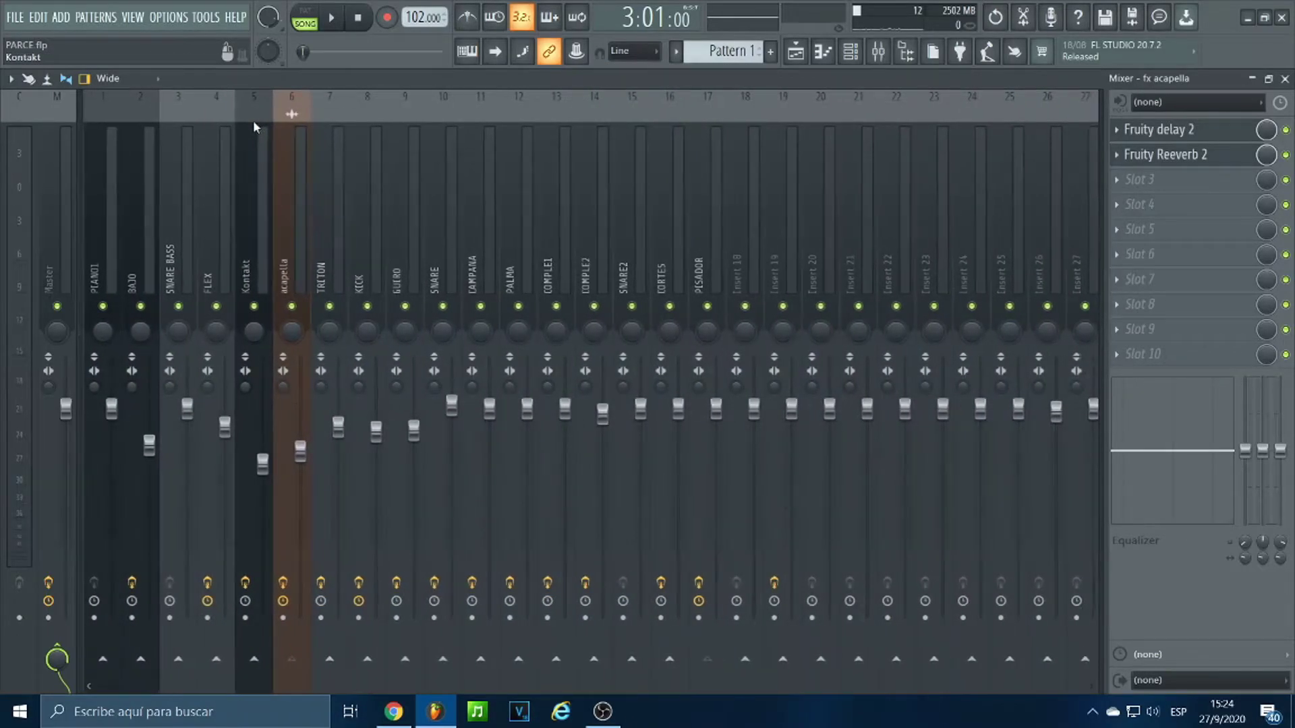
pyautogui.scroll(-6, 427, 208)
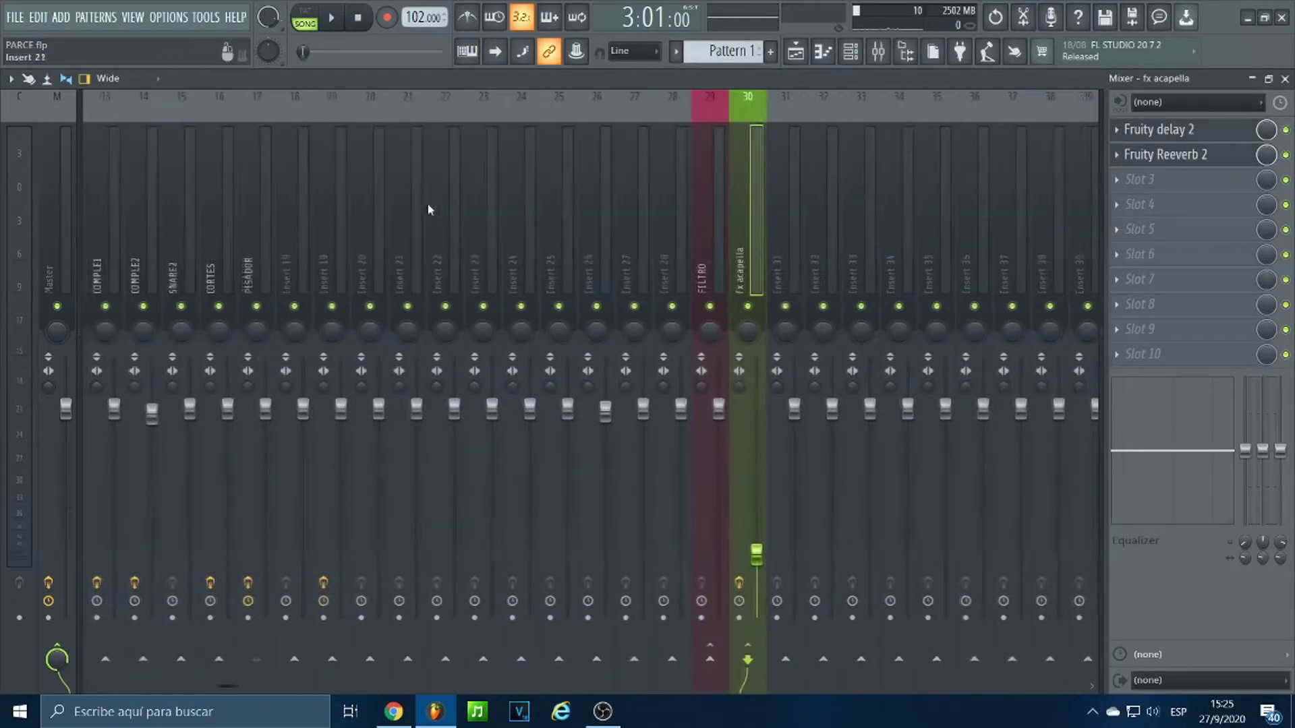
pyautogui.scroll(3, 565, 253)
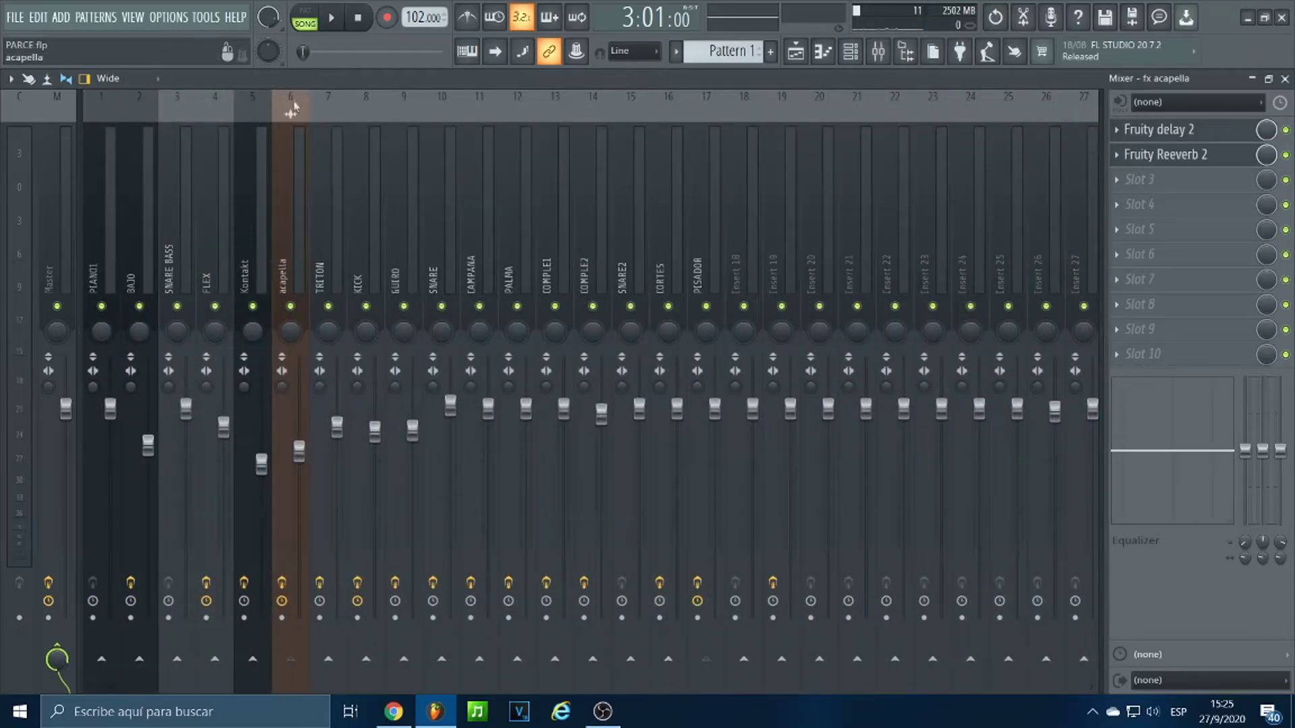
pyautogui.scroll(-1, 511, 320)
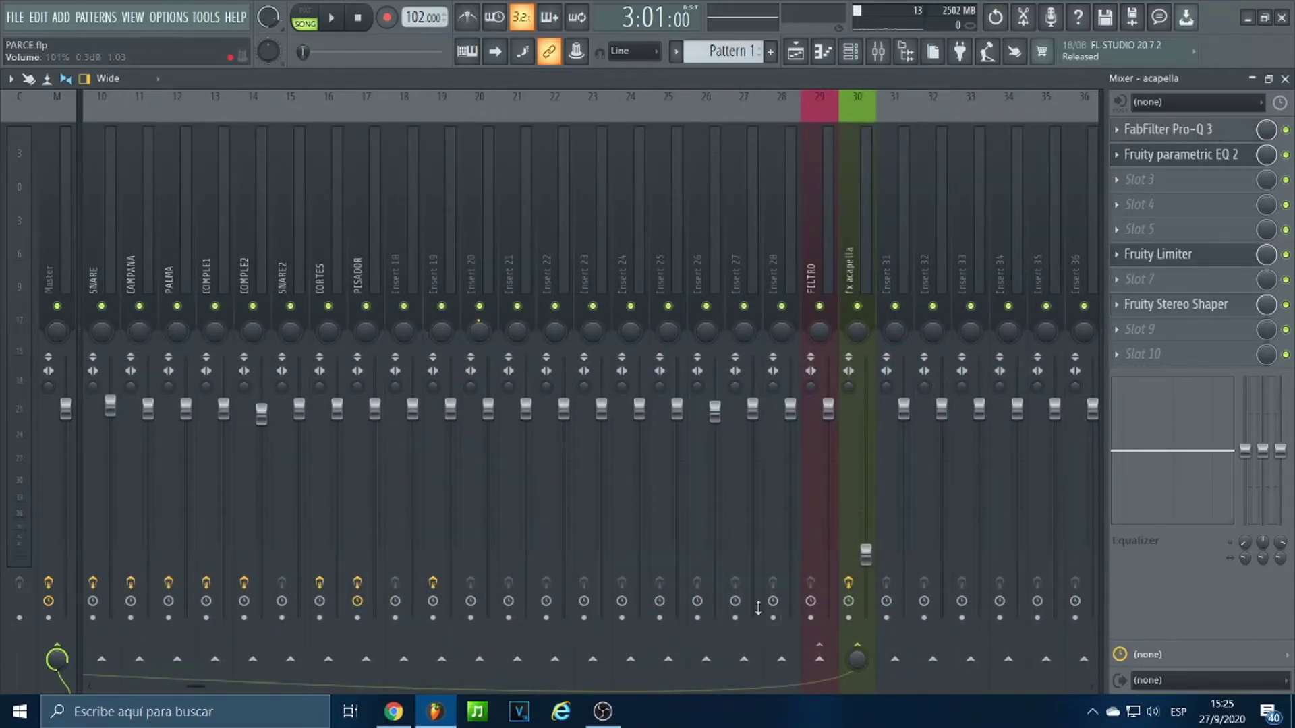
pyautogui.scroll(3, 564, 200)
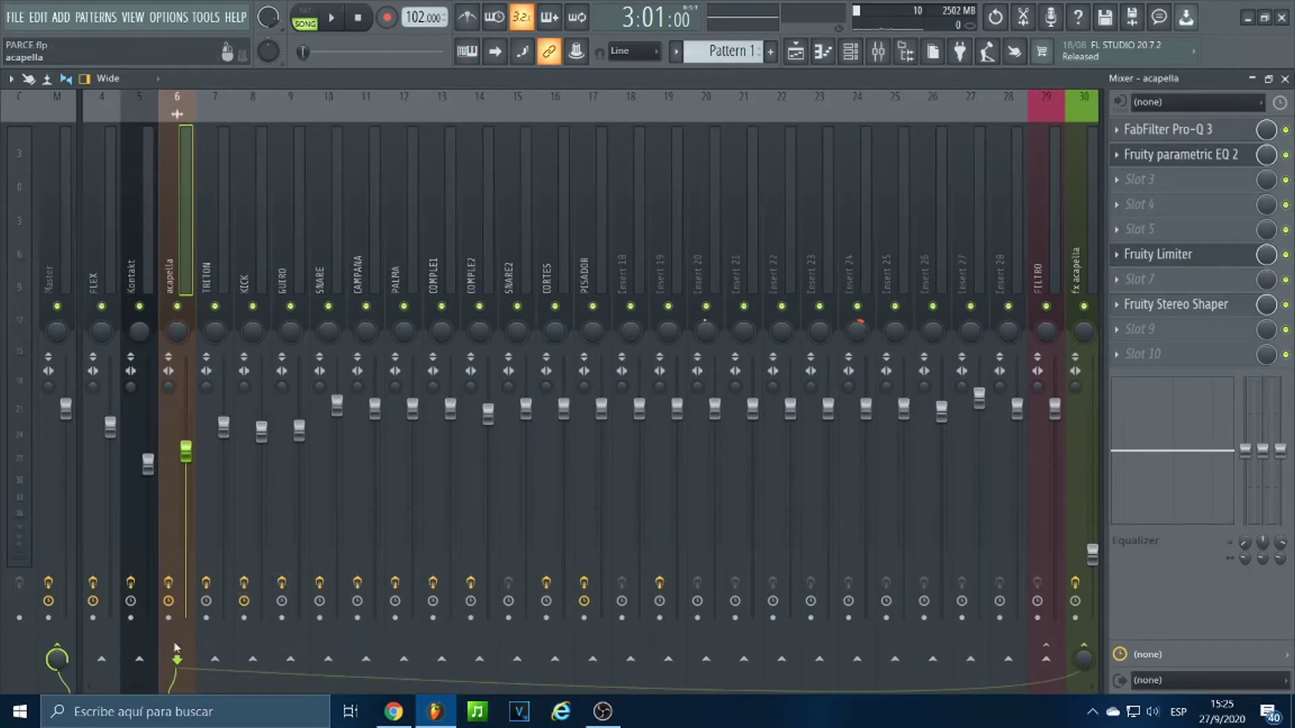
# Examine the acapella send into fx acapella and that track's effects, then return to the playlist.
pyautogui.click(1085, 656)
pyautogui.click(1085, 656)
pyautogui.click(1085, 656)
pyautogui.click(1084, 656)
pyautogui.click(1081, 130)
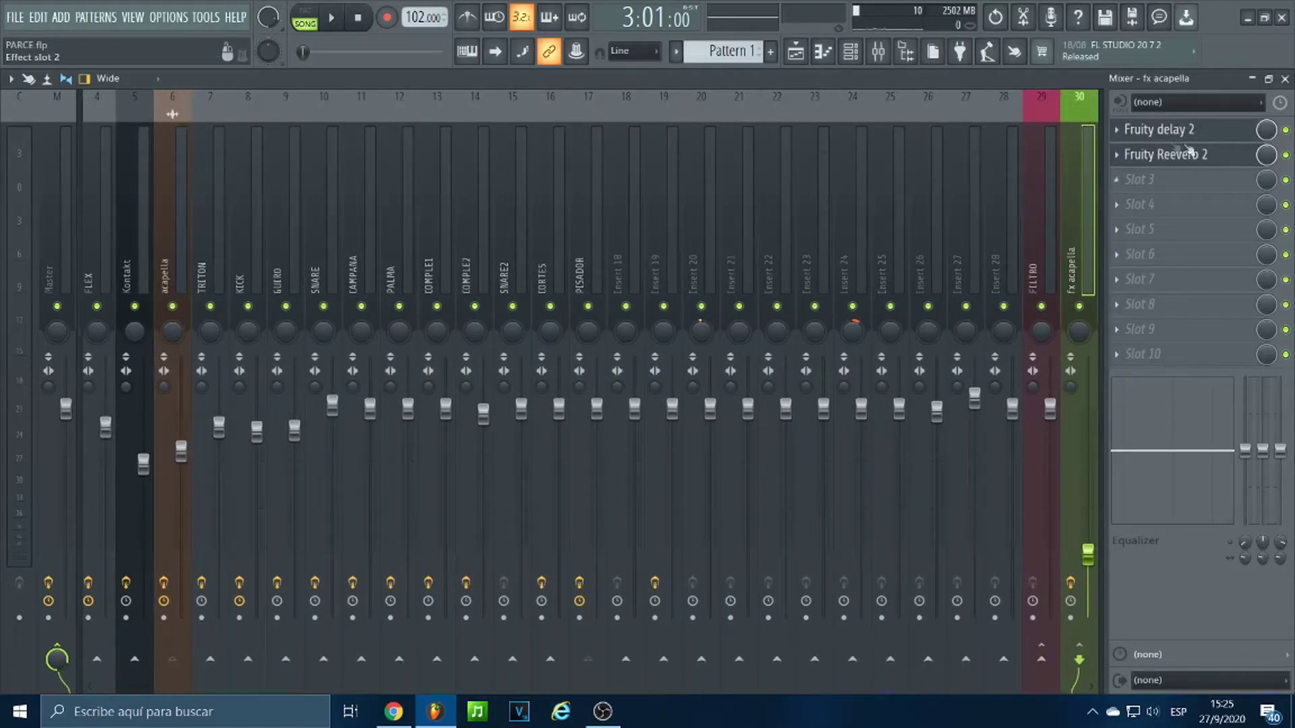
pyautogui.click(796, 52)
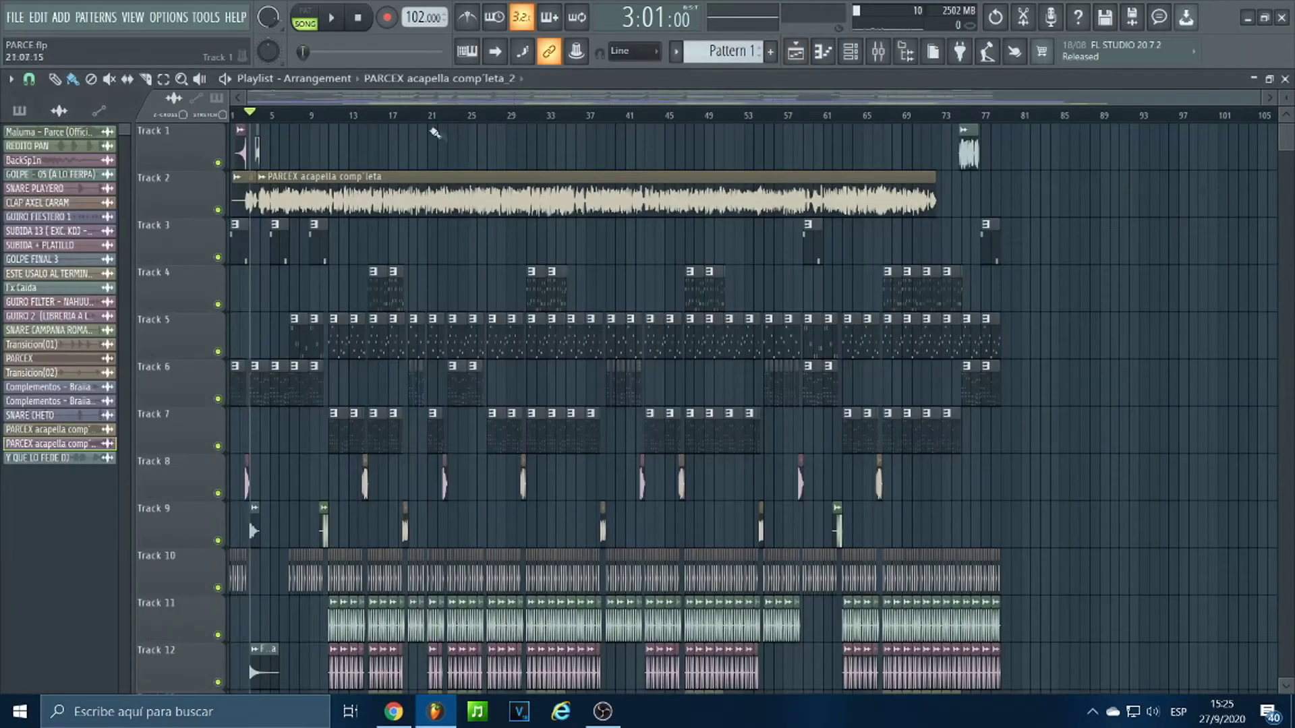
# Play the song from the beginning and examine the opening bars of the arrangement up close.
pyautogui.scroll(5, 239, 116)
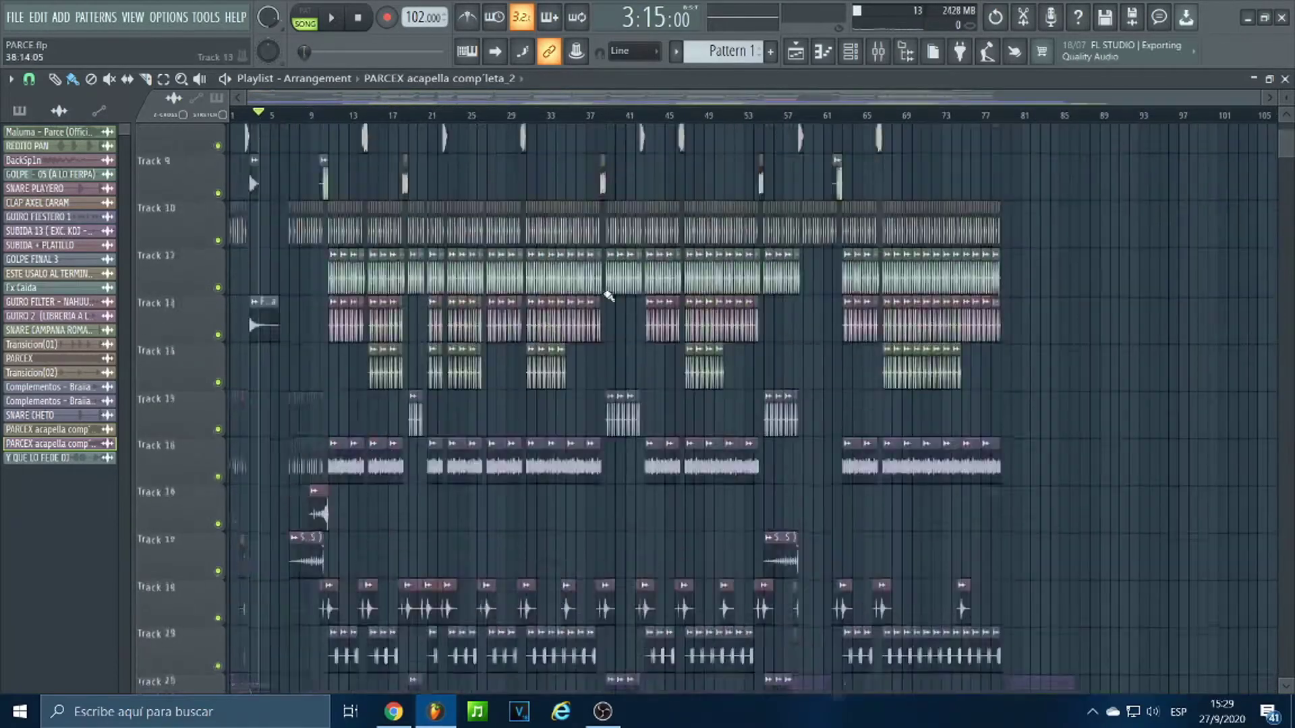
pyautogui.click(362, 19)
pyautogui.press('space')
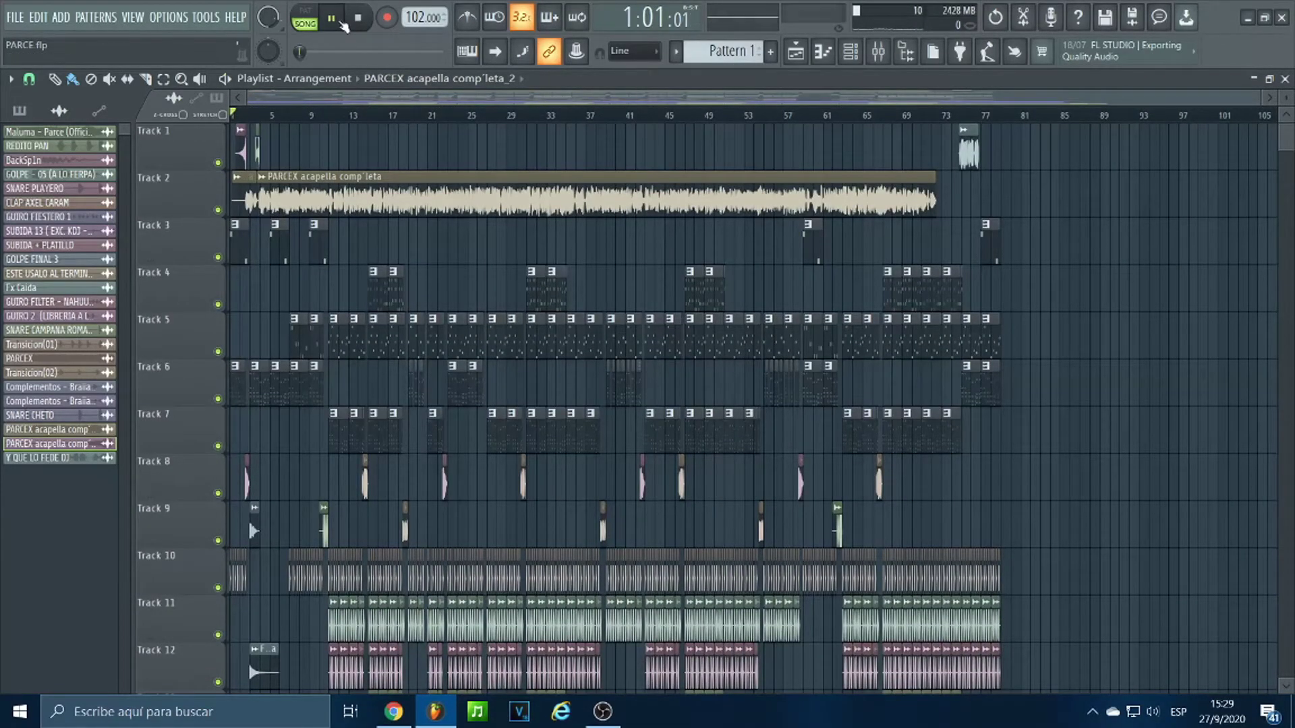
pyautogui.scroll(5, 203, 126)
pyautogui.scroll(5, 240, 118)
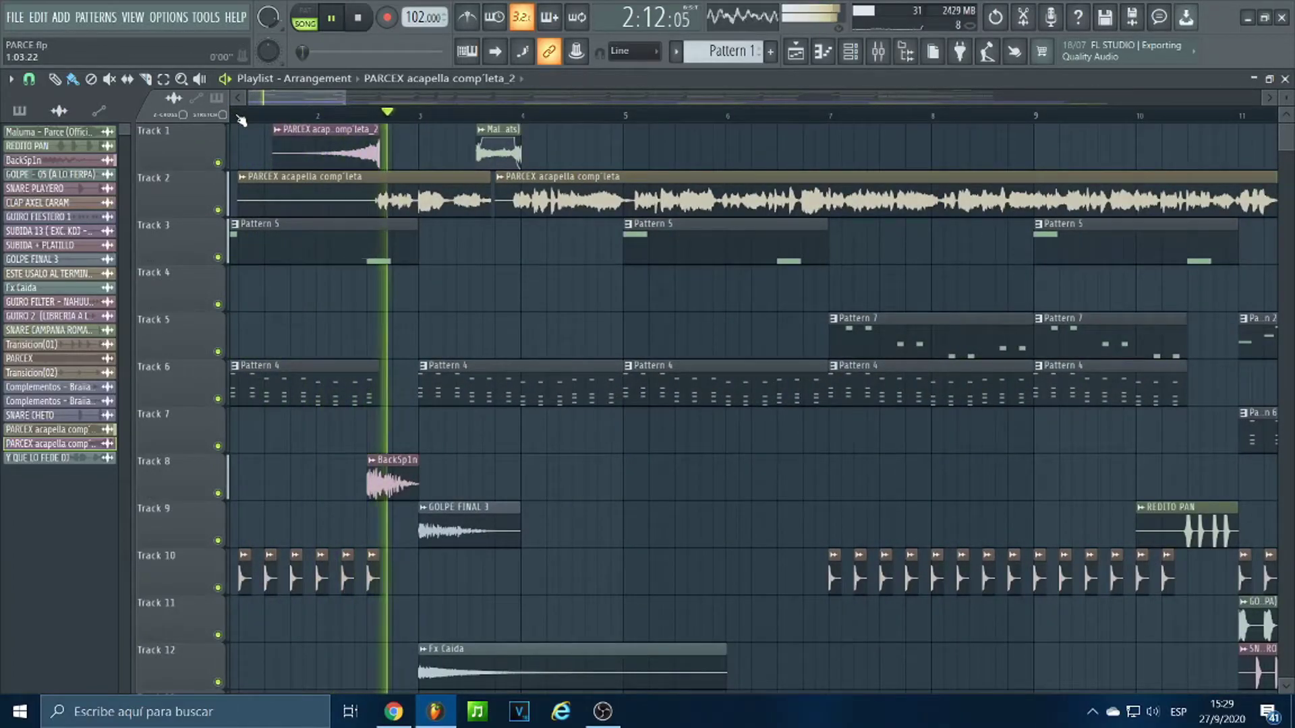
pyautogui.scroll(-5, 444, 122)
pyautogui.scroll(-3, 445, 119)
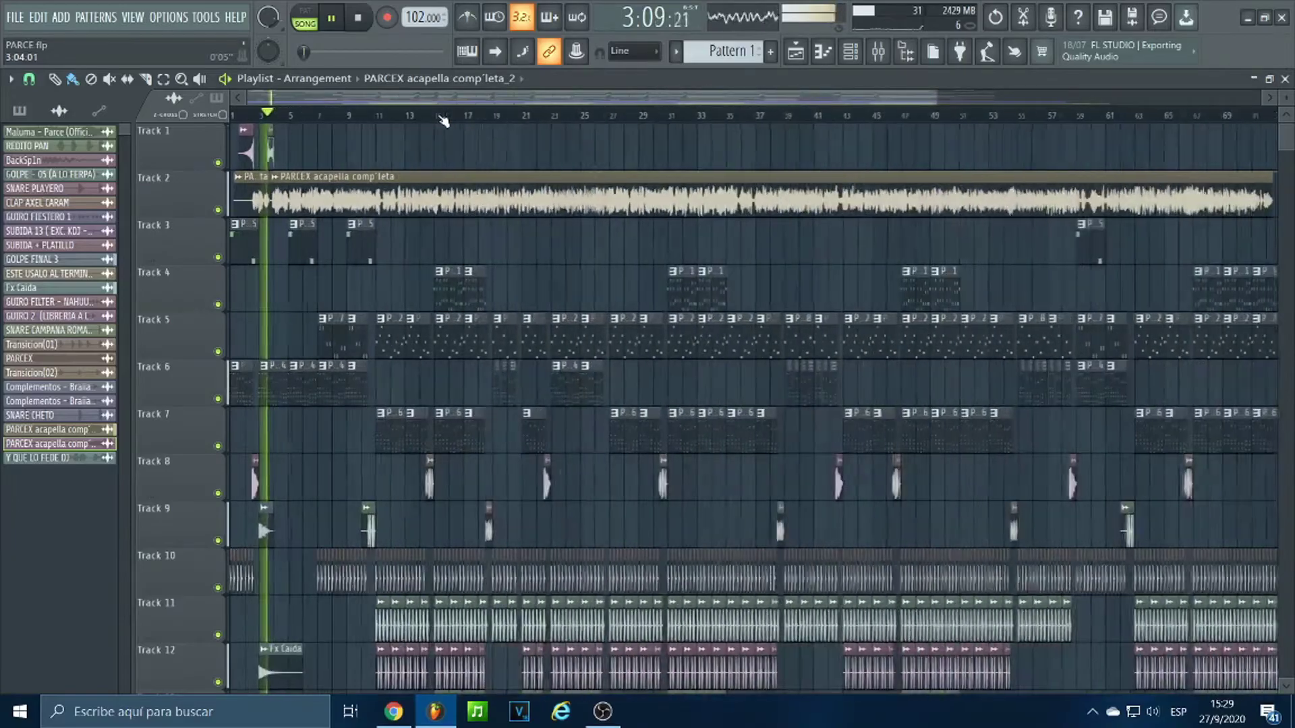
pyautogui.scroll(-5, 405, 382)
pyautogui.scroll(5, 415, 391)
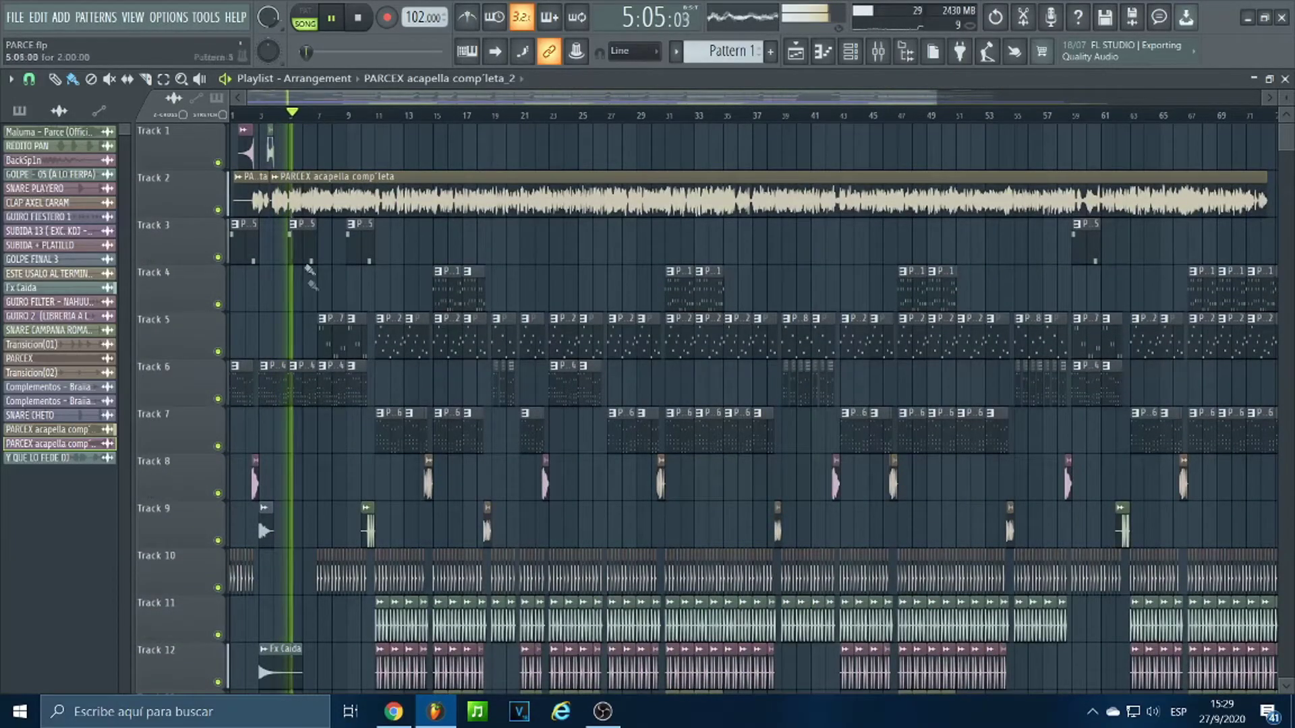
# Alternately mute and unmute the acapella on Track 2 during playback to compare the remix with and without vocals.
pyautogui.click(218, 210)
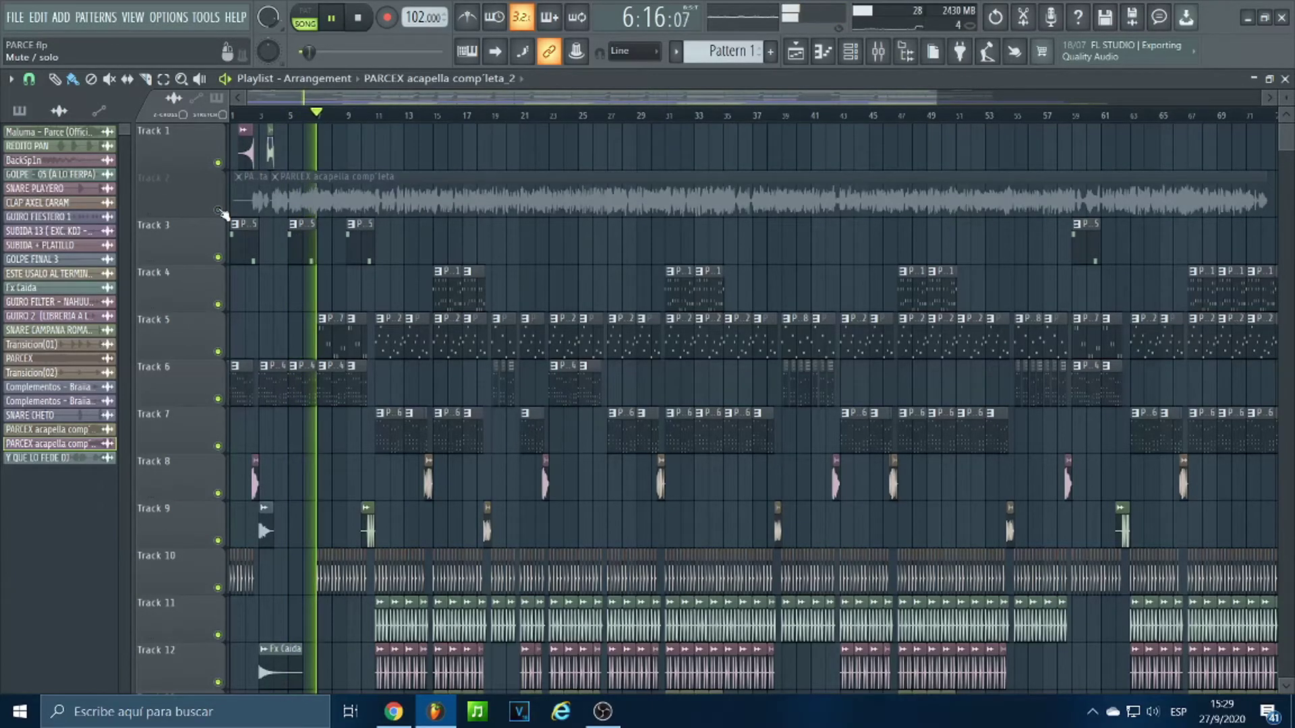
pyautogui.click(218, 210)
pyautogui.click(218, 209)
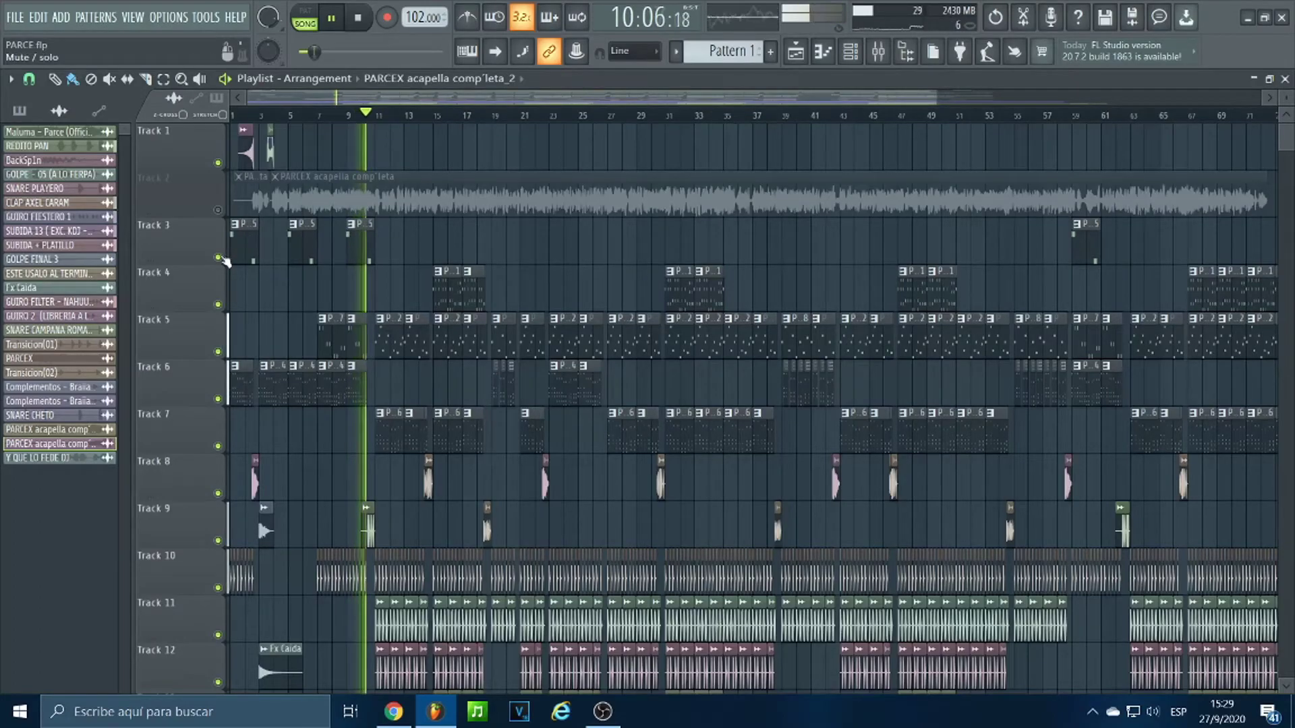
pyautogui.click(218, 211)
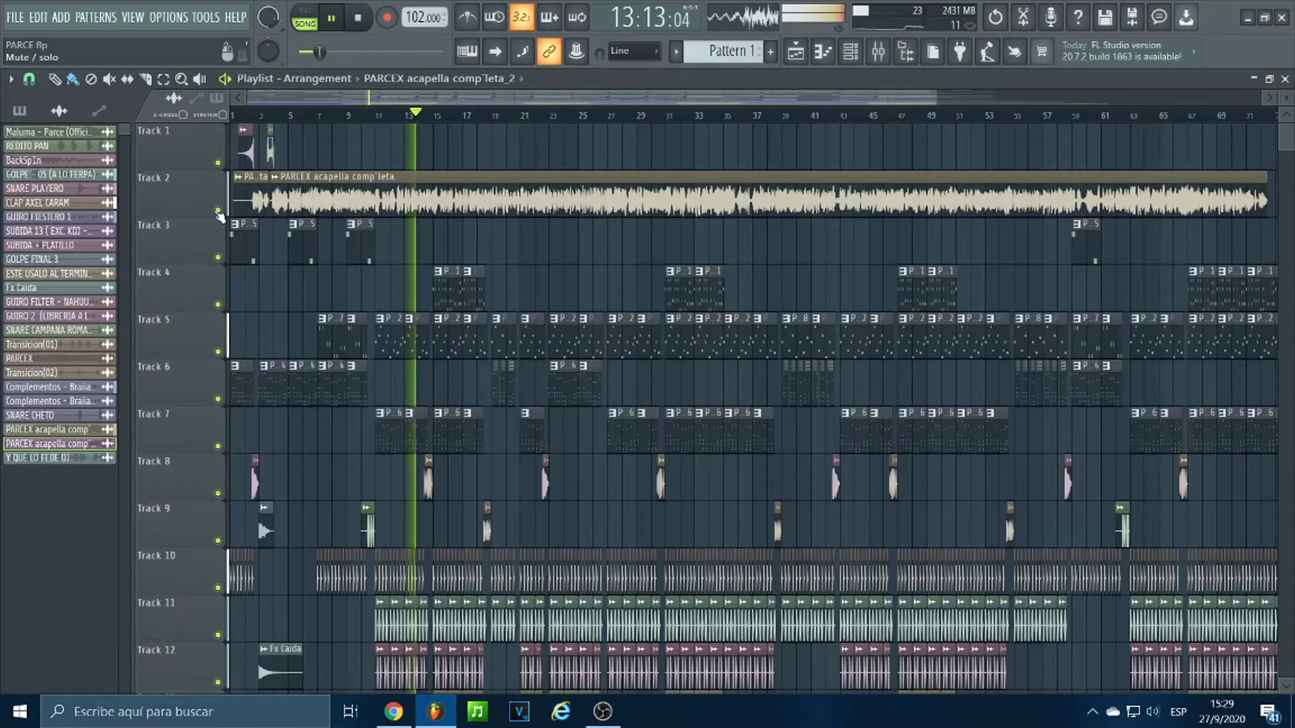
pyautogui.click(218, 210)
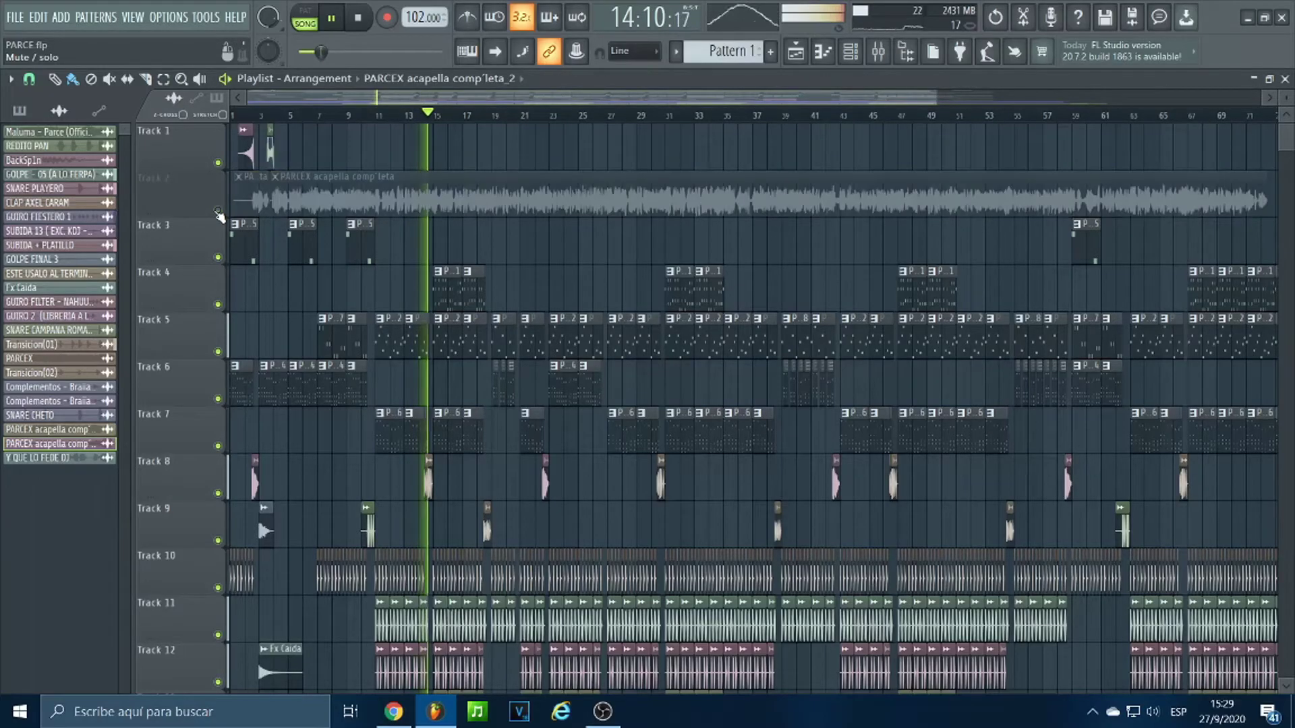
pyautogui.scroll(-2, 560, 119)
pyautogui.scroll(2, 560, 120)
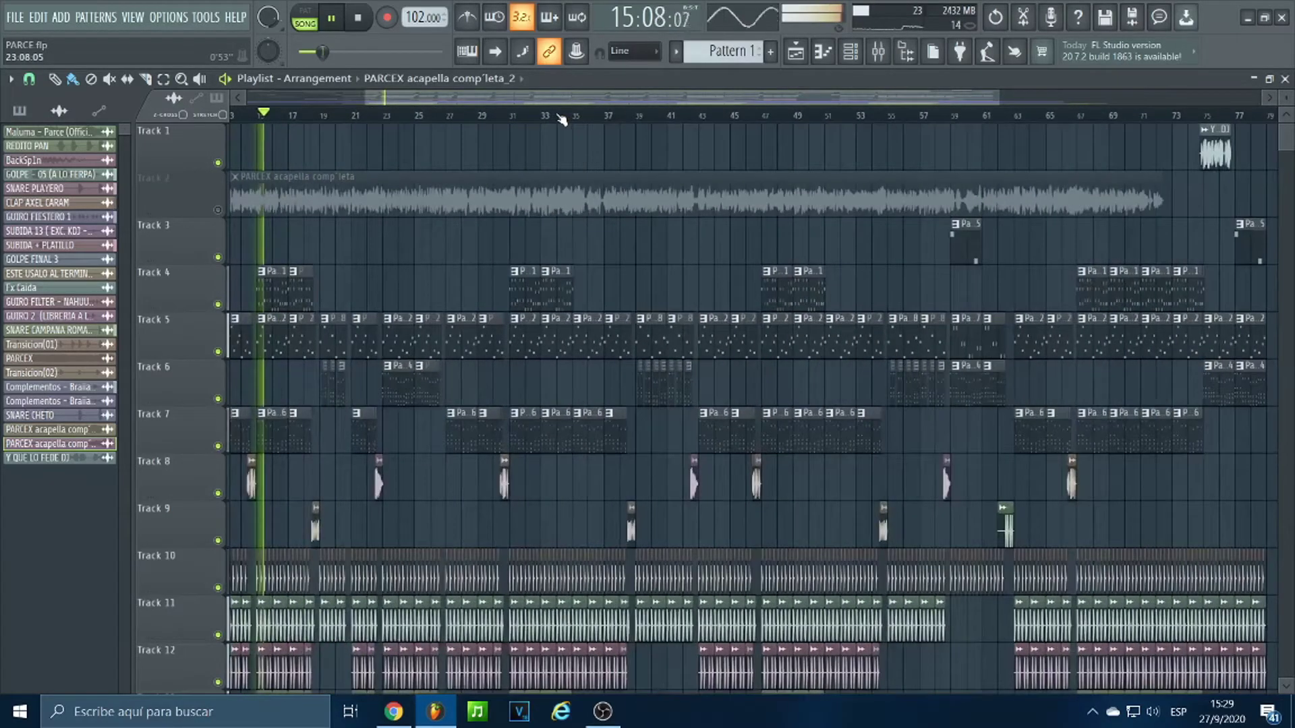
pyautogui.click(218, 211)
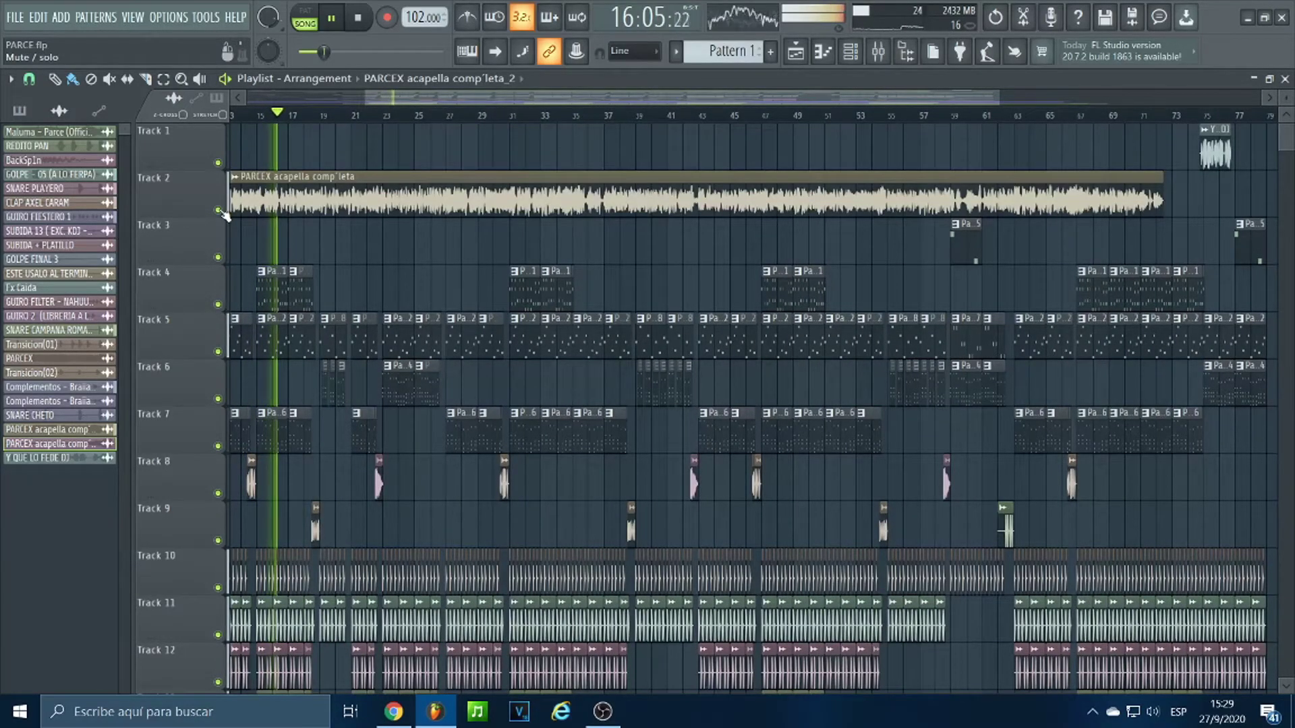
pyautogui.click(218, 211)
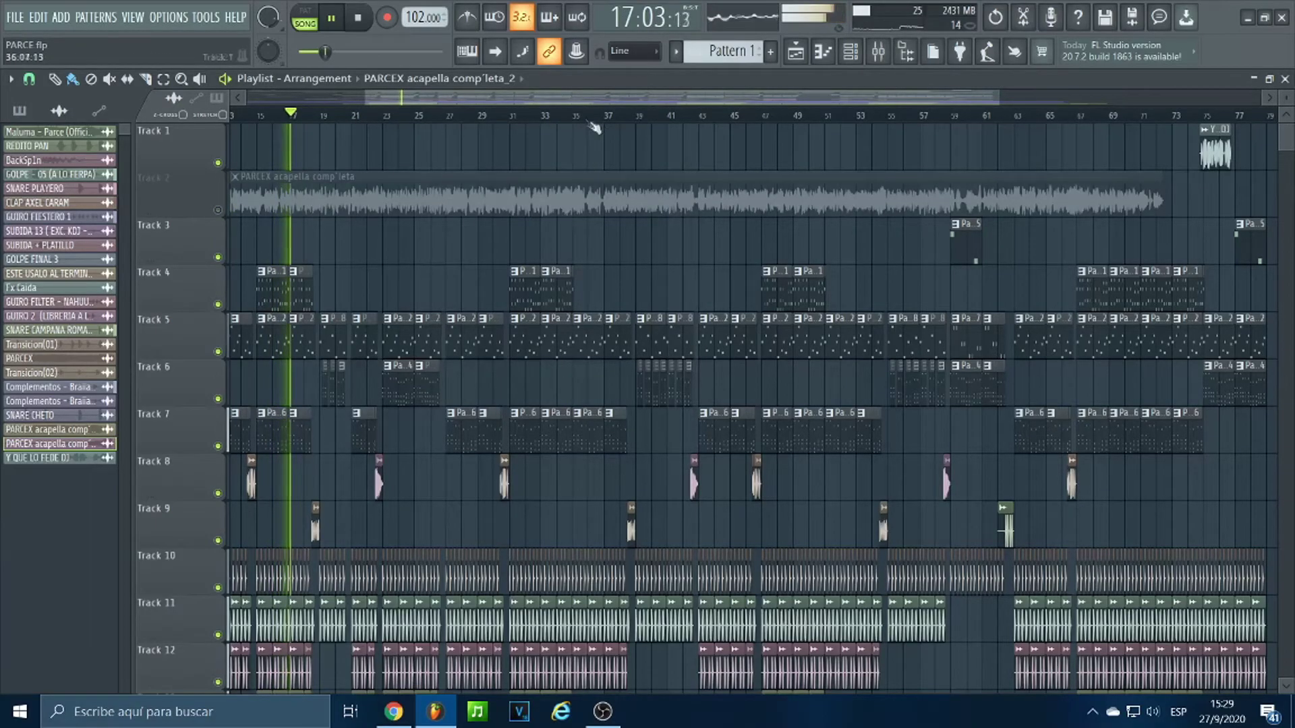
# Review the percussion and effect tracks during playback, then unmute the Track 2 acapella and stop the song.
pyautogui.scroll(-2, 607, 229)
pyautogui.scroll(-5, 603, 358)
pyautogui.scroll(-2, 602, 359)
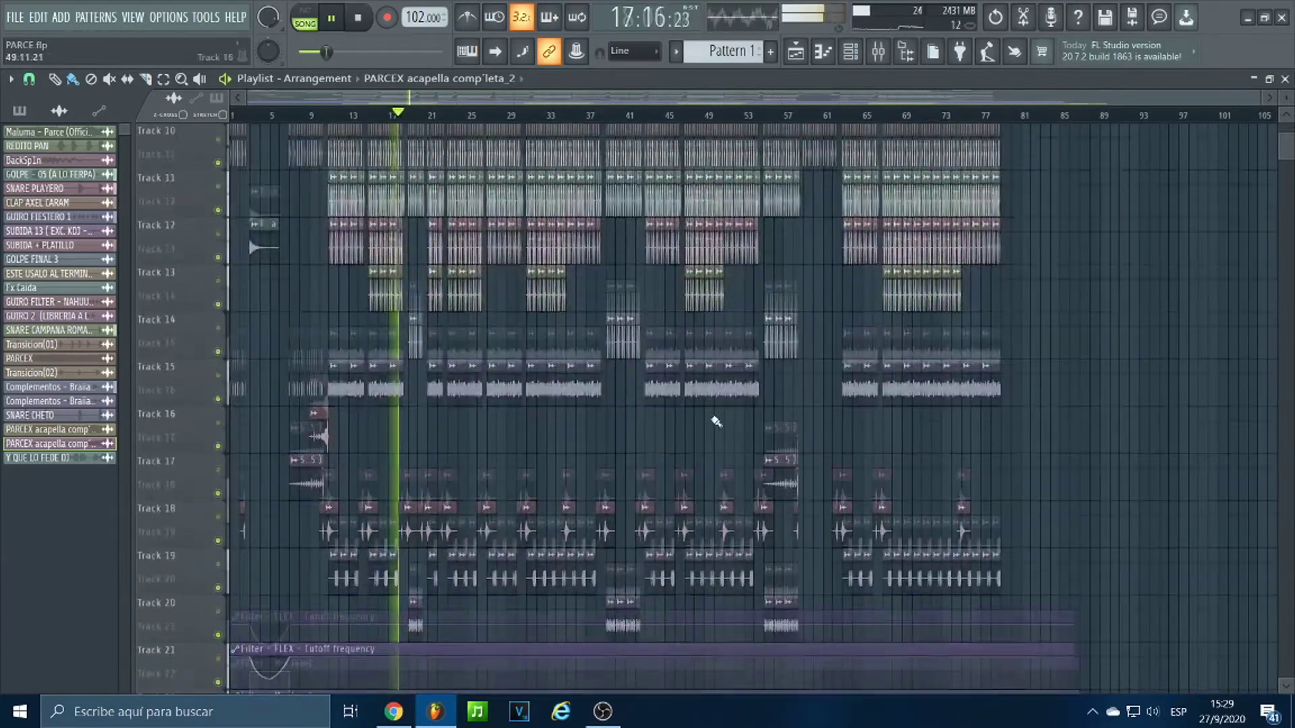
pyautogui.scroll(3, 482, 340)
pyautogui.scroll(7, 482, 339)
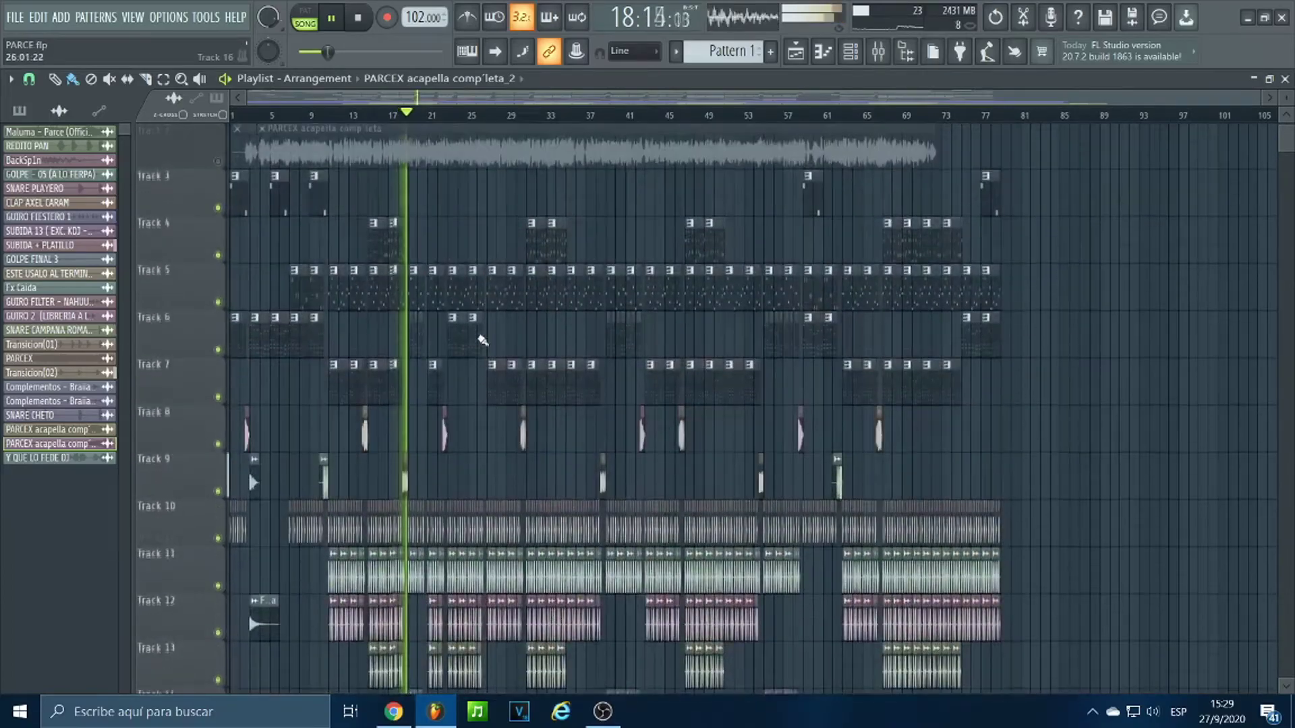
pyautogui.click(220, 210)
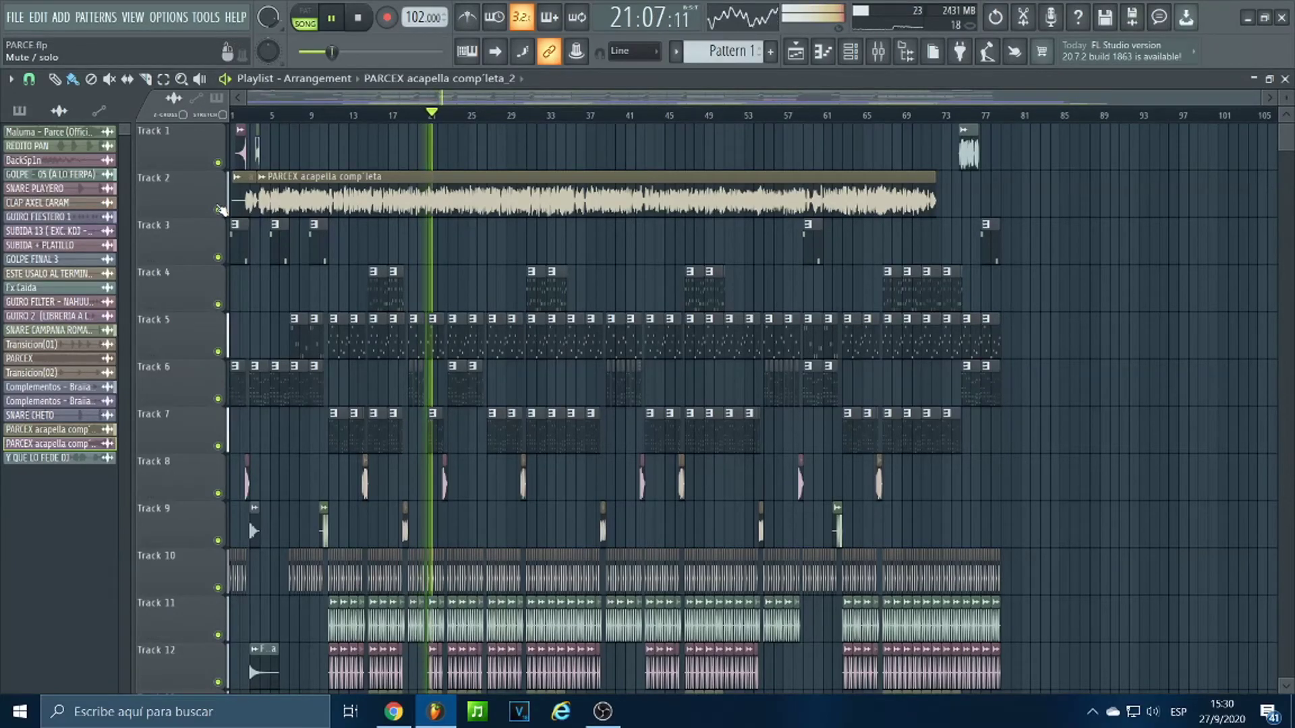
pyautogui.click(362, 19)
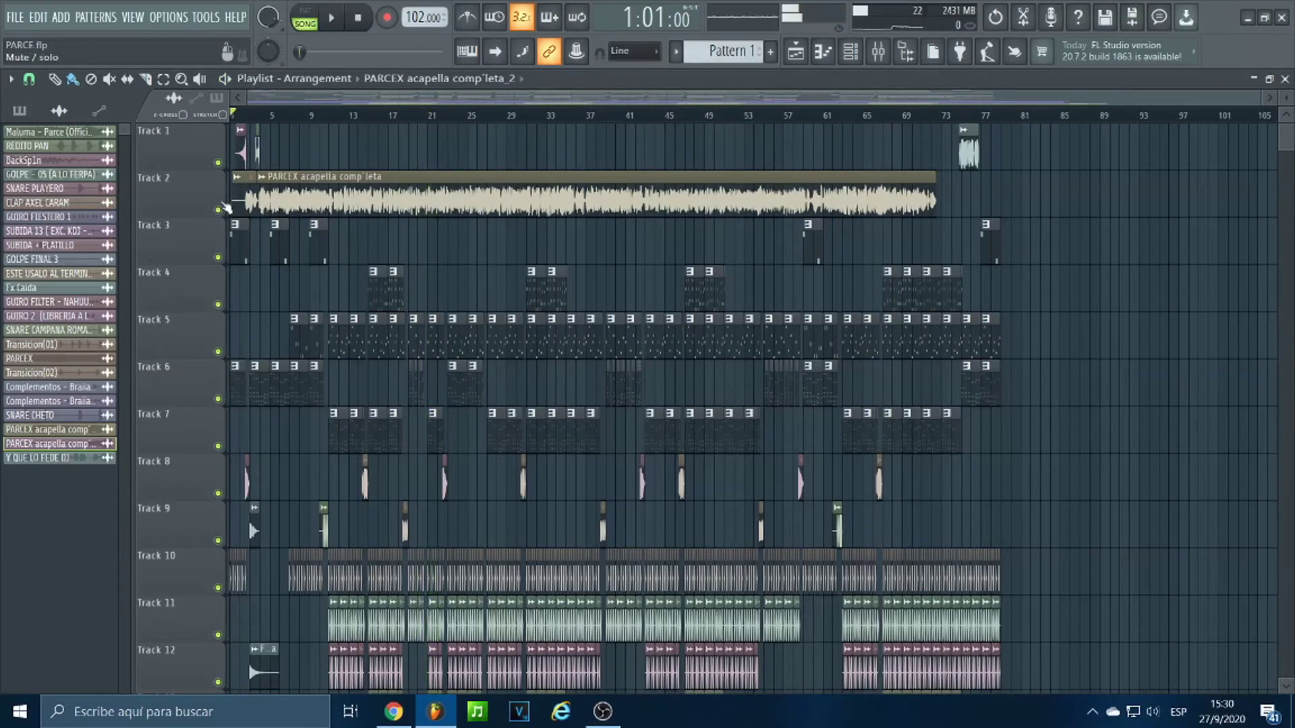
# Review the playlist down to the automation clips on Tracks 21 to 26.
pyautogui.scroll(-10, 491, 323)
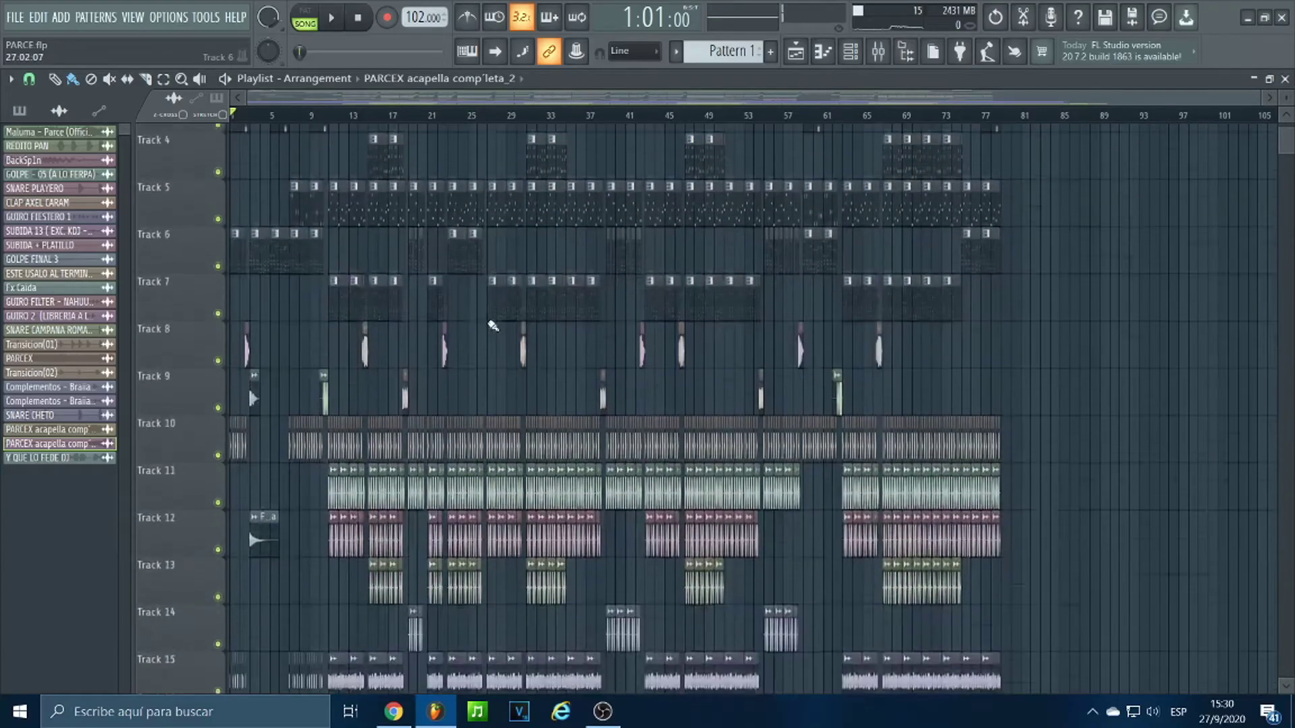
pyautogui.scroll(-3, 715, 388)
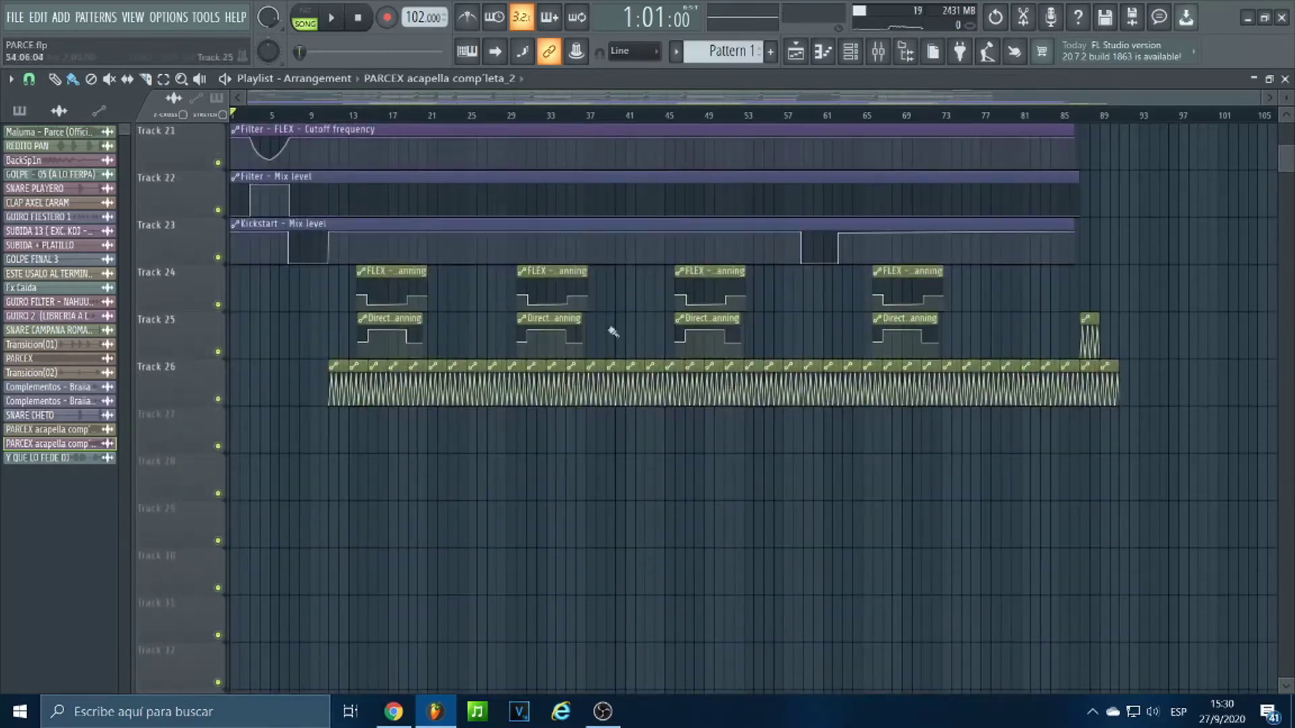
# Return to the first playlist tracks and examine the acapella, pattern, effect and percussion clips up close.
pyautogui.scroll(12, 809, 472)
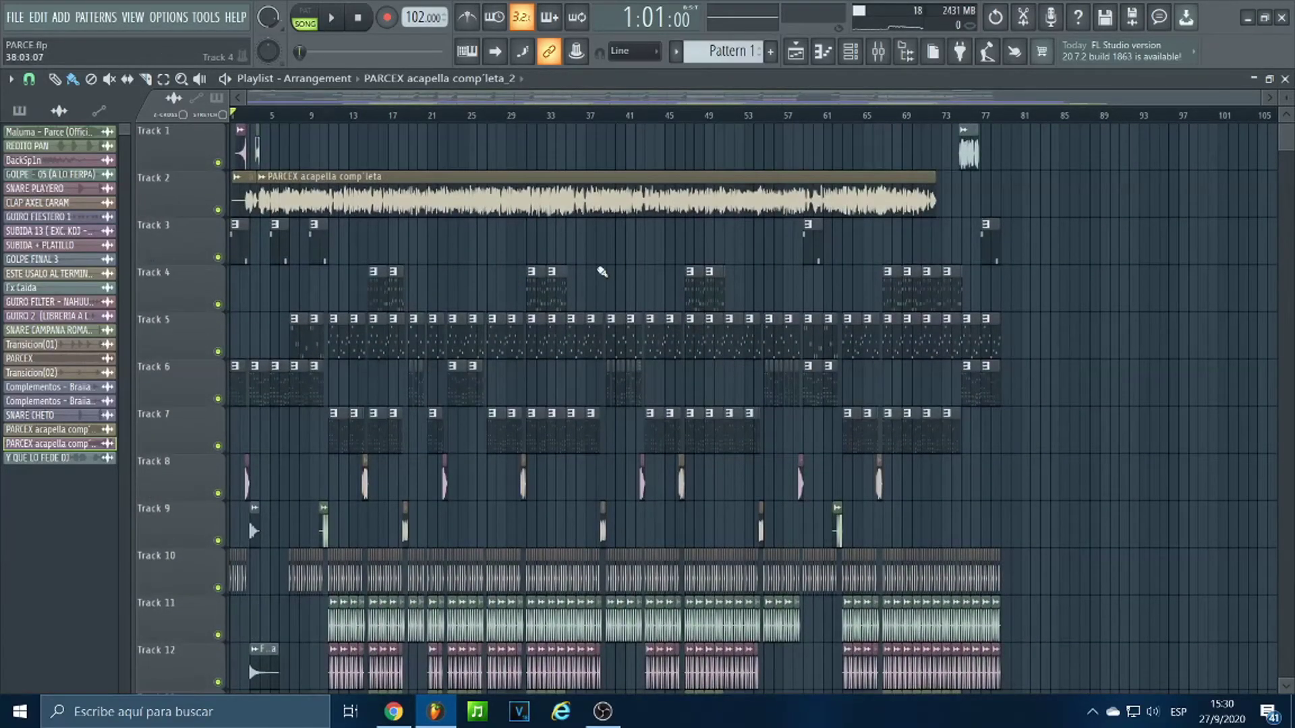
pyautogui.scroll(3, 237, 520)
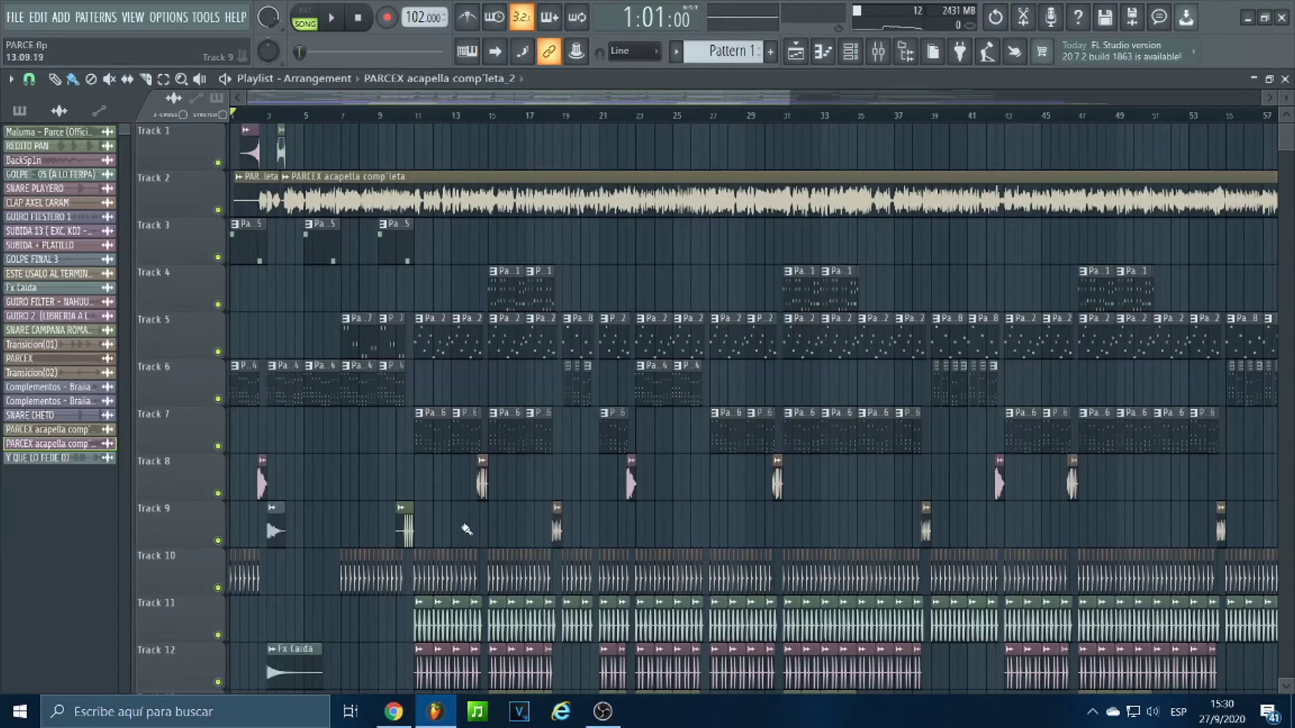
pyautogui.scroll(-1, 418, 283)
pyautogui.scroll(1, 338, 229)
pyautogui.scroll(-2, 341, 331)
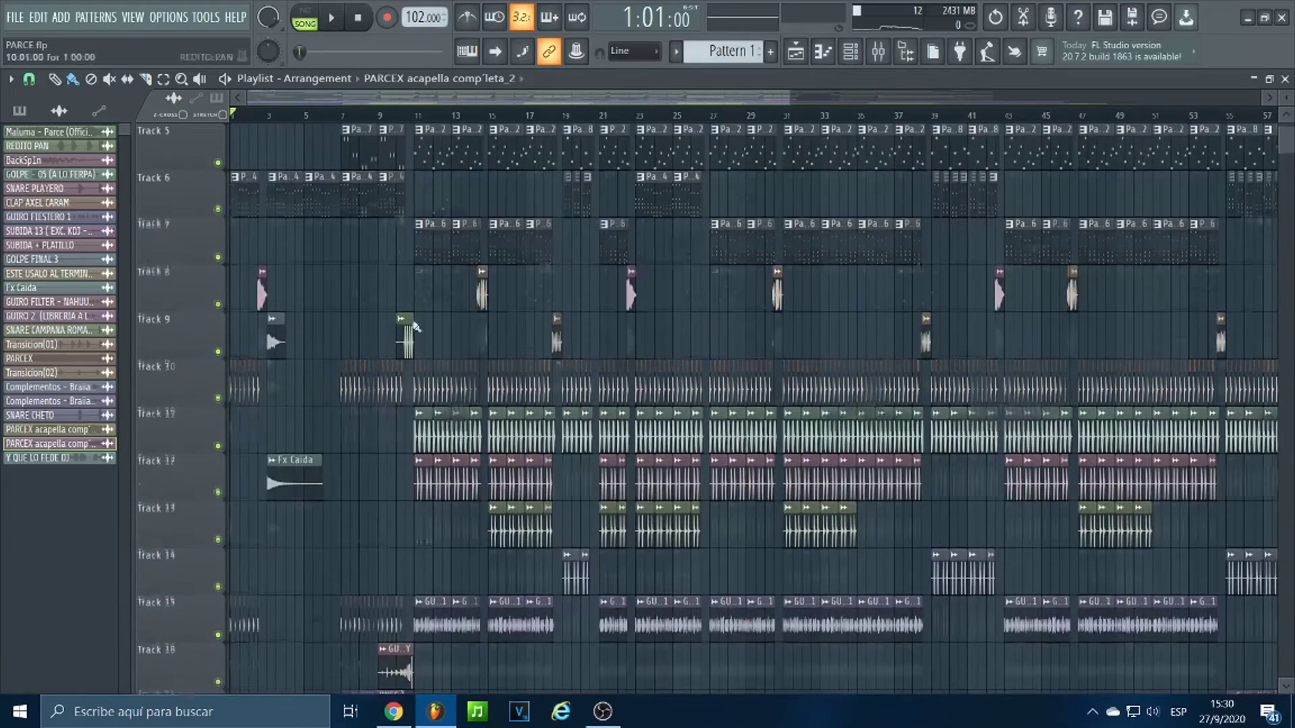
pyautogui.scroll(2, 342, 332)
# View the mixer with its acapella insert, and return to the playlist to review the whole arrangement.
pyautogui.click(878, 52)
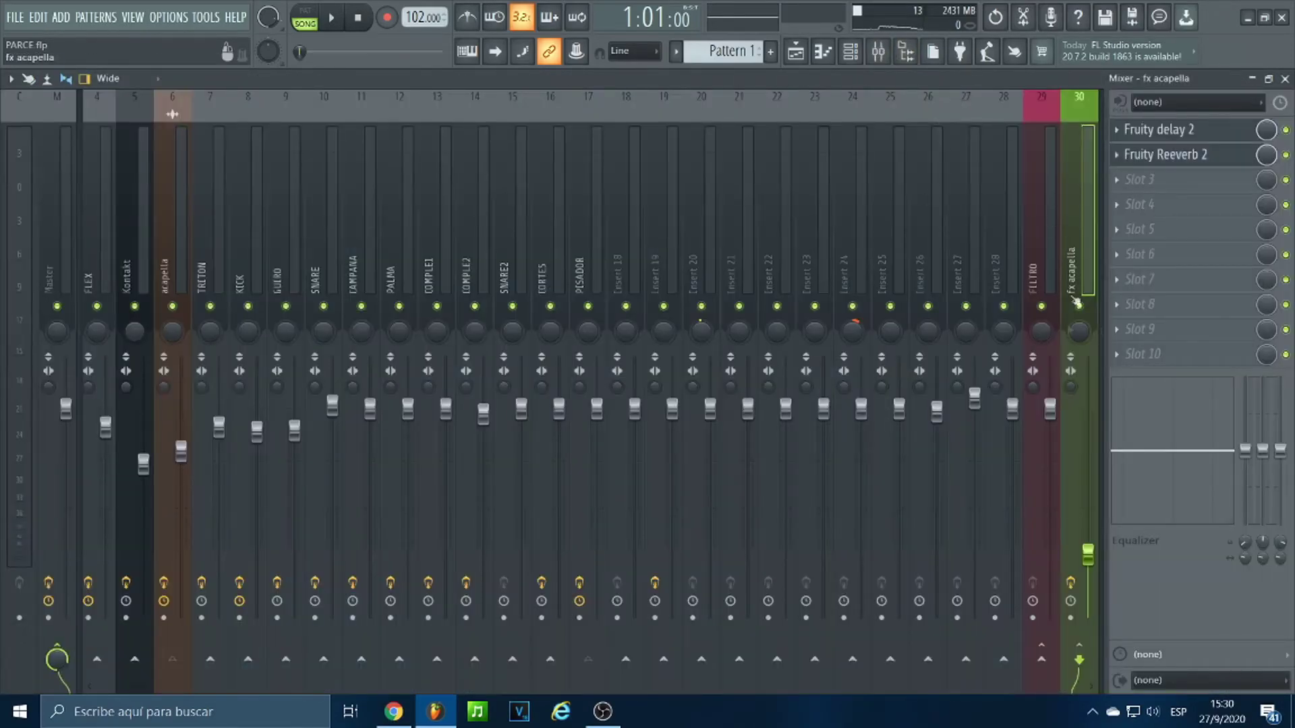
pyautogui.click(178, 125)
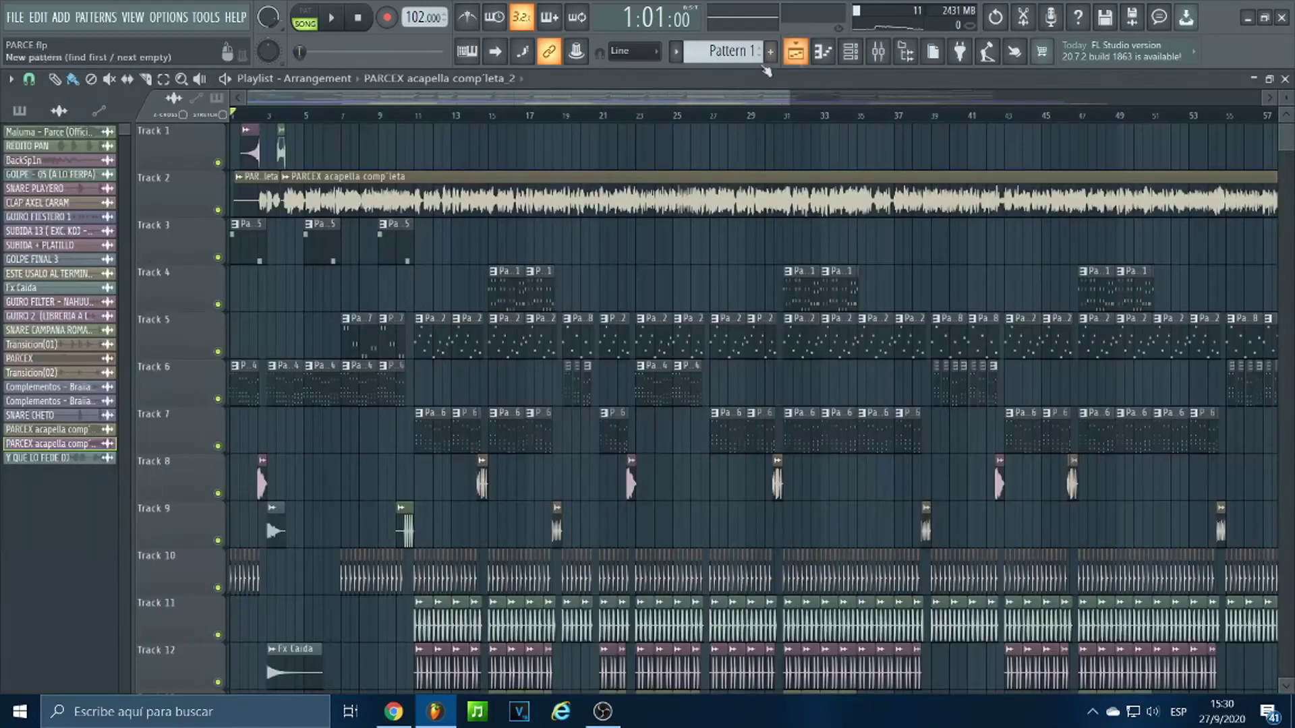
pyautogui.click(795, 52)
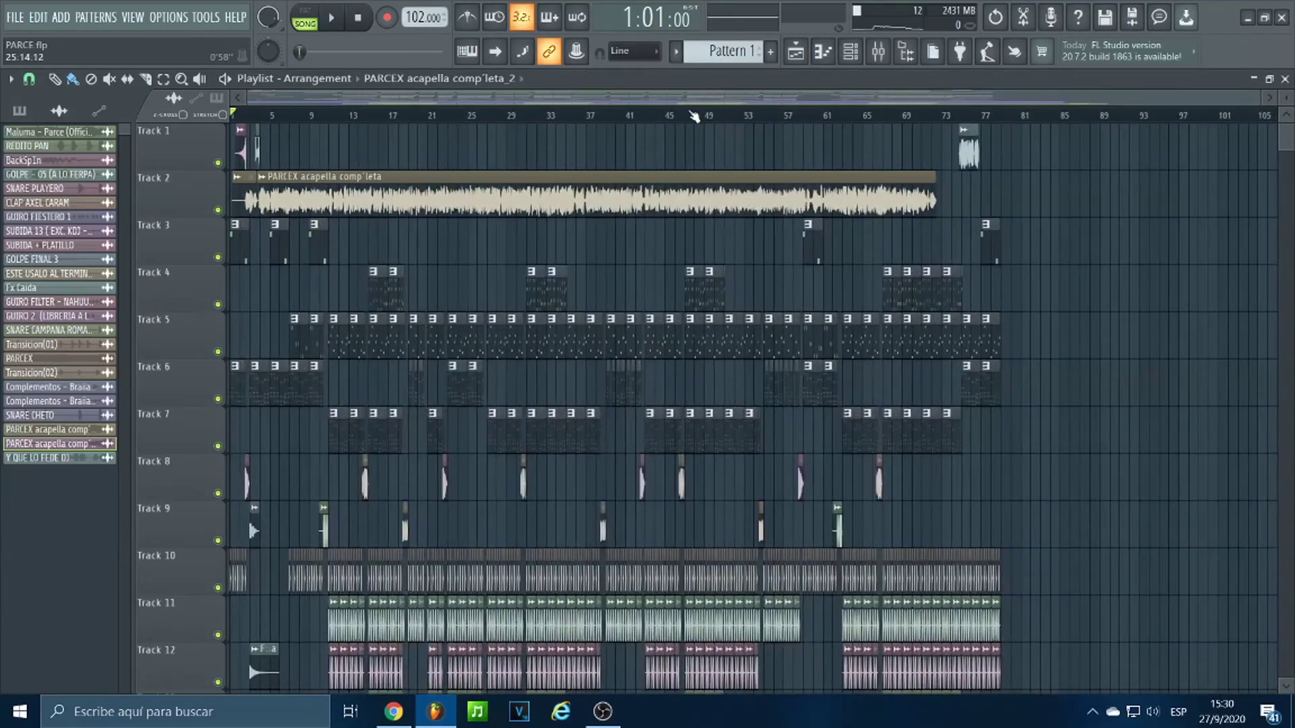
pyautogui.scroll(-5, 665, 313)
pyautogui.scroll(5, 668, 331)
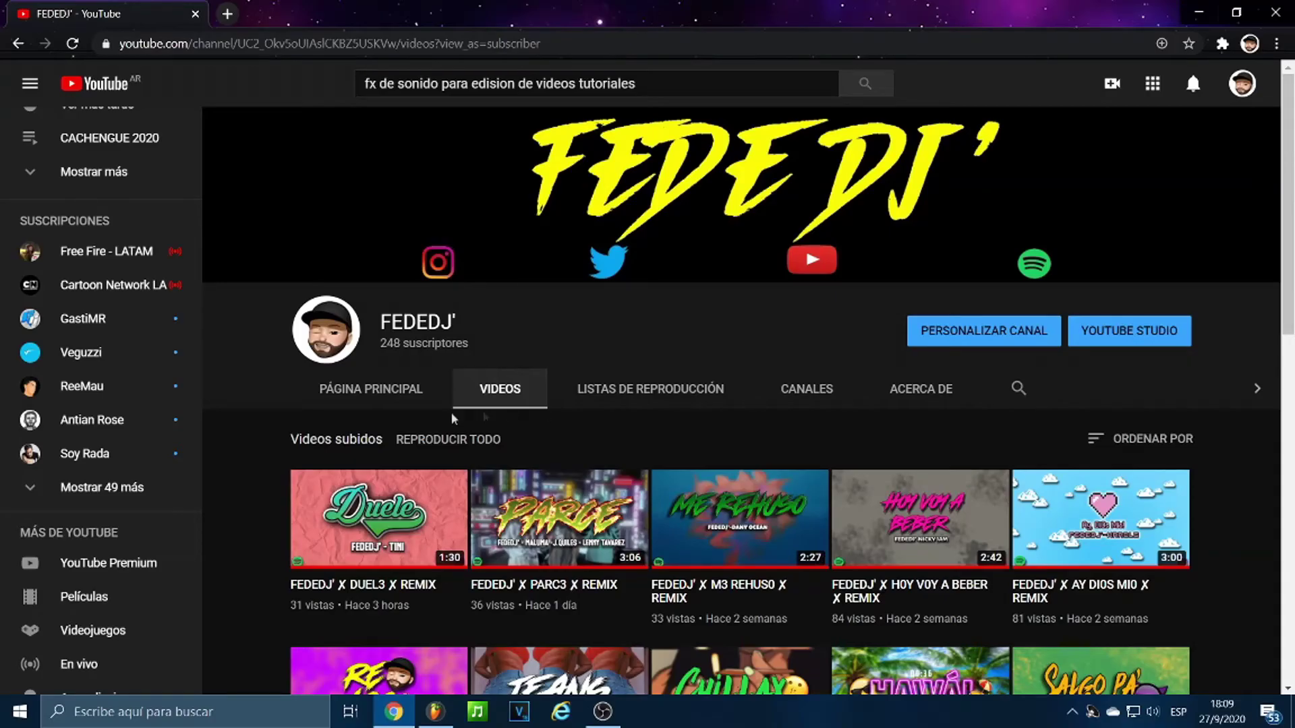
# Browse the uploaded remixes on the FEDEDJ' YouTube channel in Chrome and return to the start of the video list.
pyautogui.scroll(-3, 452, 418)
pyautogui.scroll(3, 438, 431)
pyautogui.scroll(-9, 765, 350)
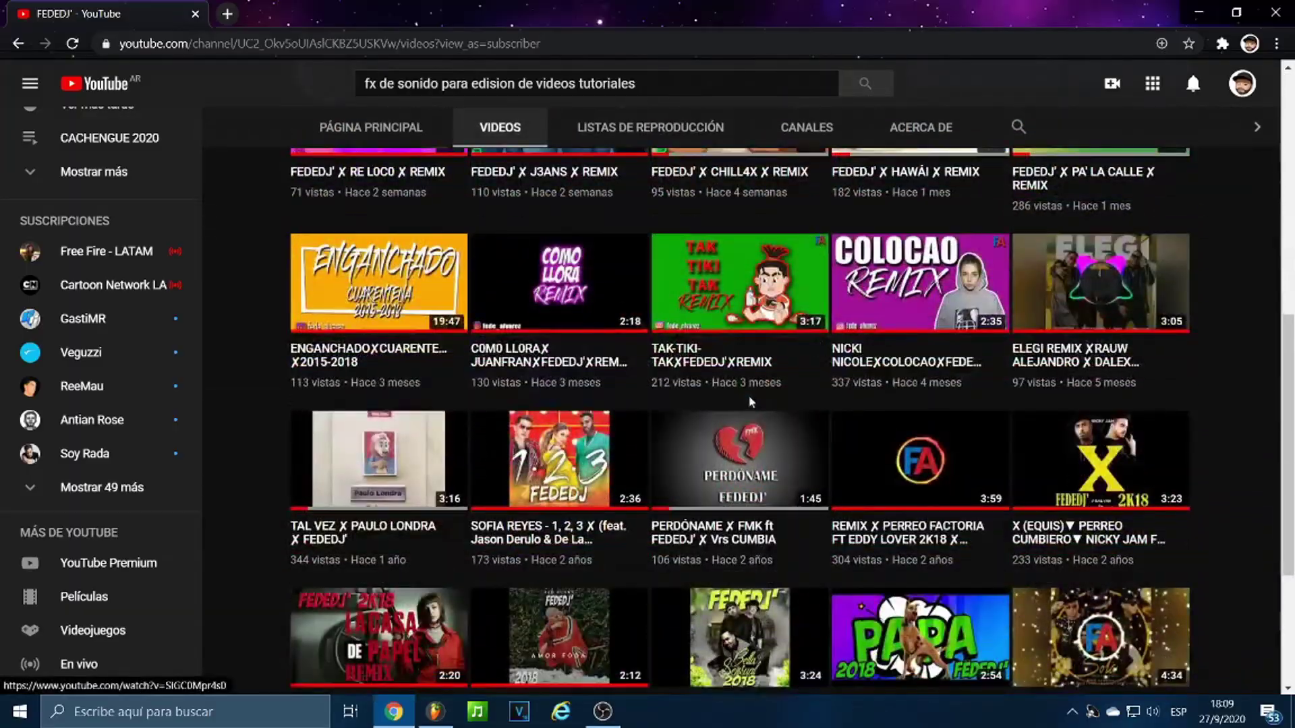
pyautogui.scroll(-4, 750, 402)
pyautogui.scroll(12, 876, 472)
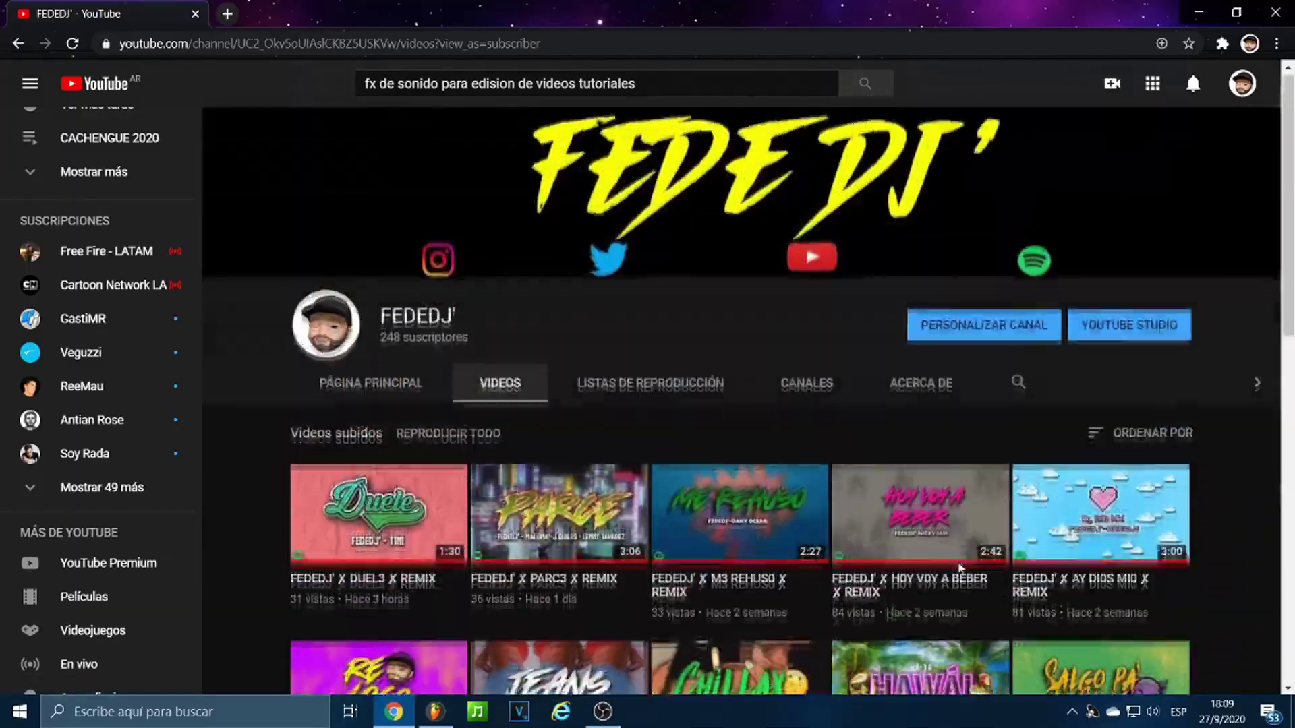